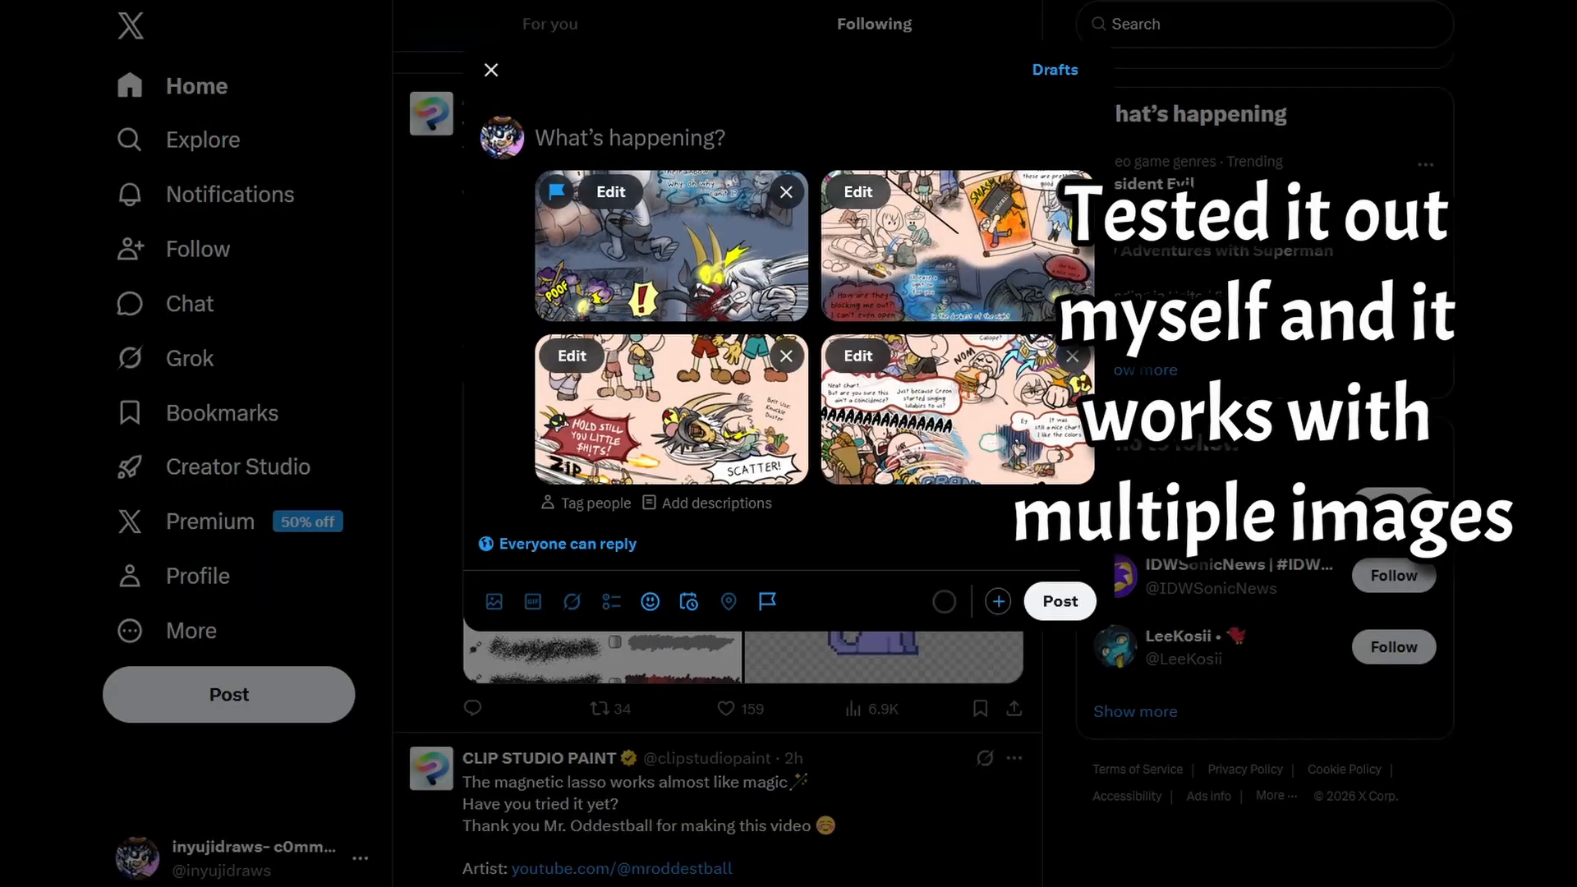
# Turn on Block modifications by Grok for the second image of the post and save the setting.
pyautogui.click(858, 191)
pyautogui.click(1005, 127)
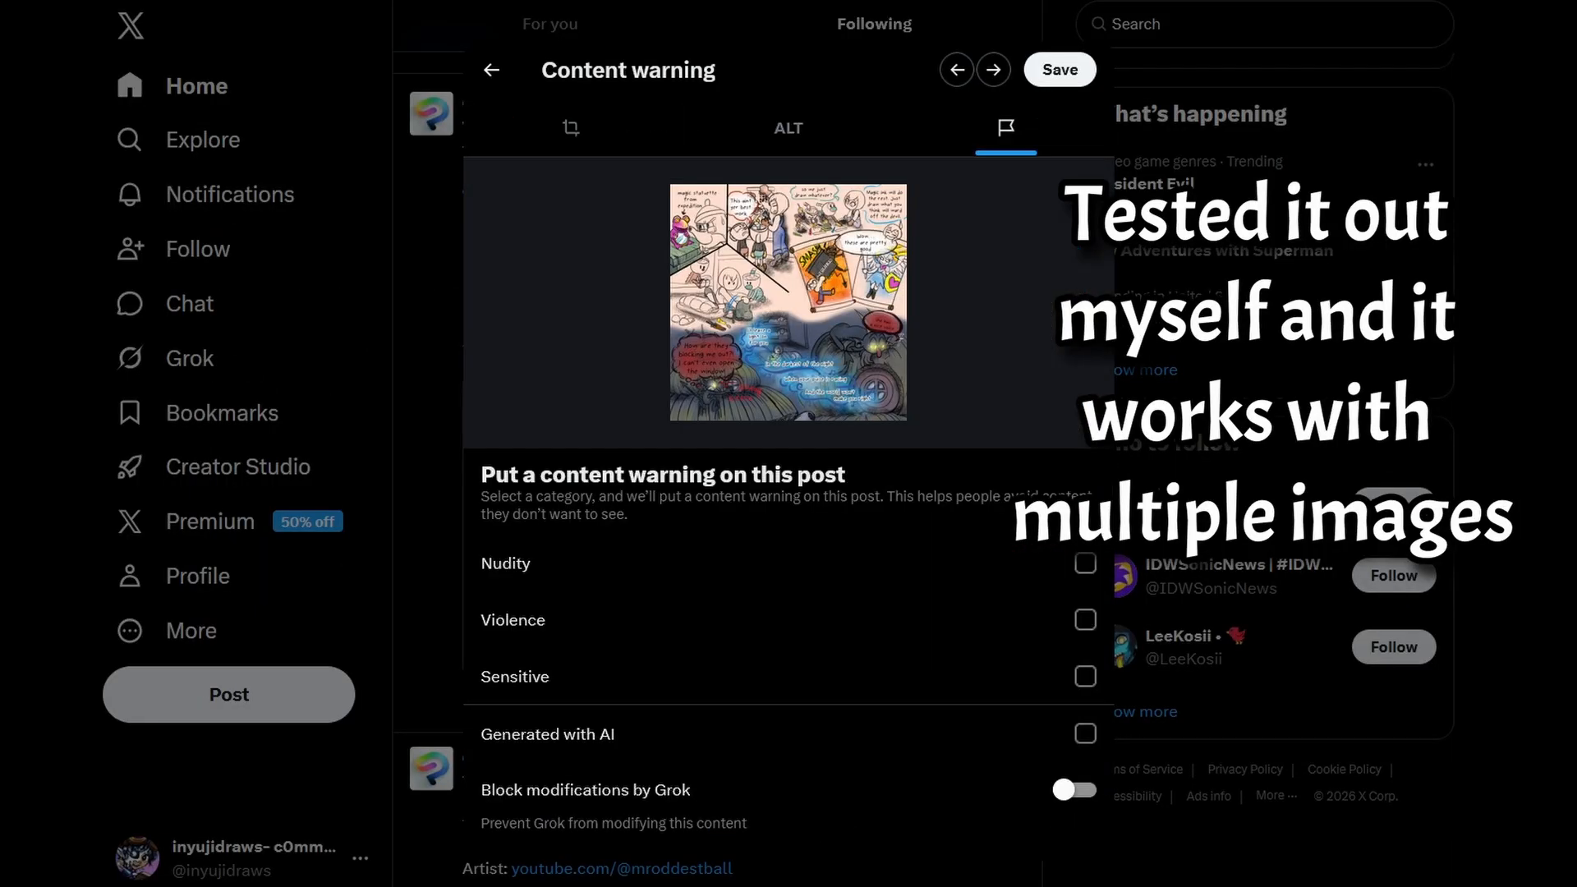
pyautogui.click(1074, 789)
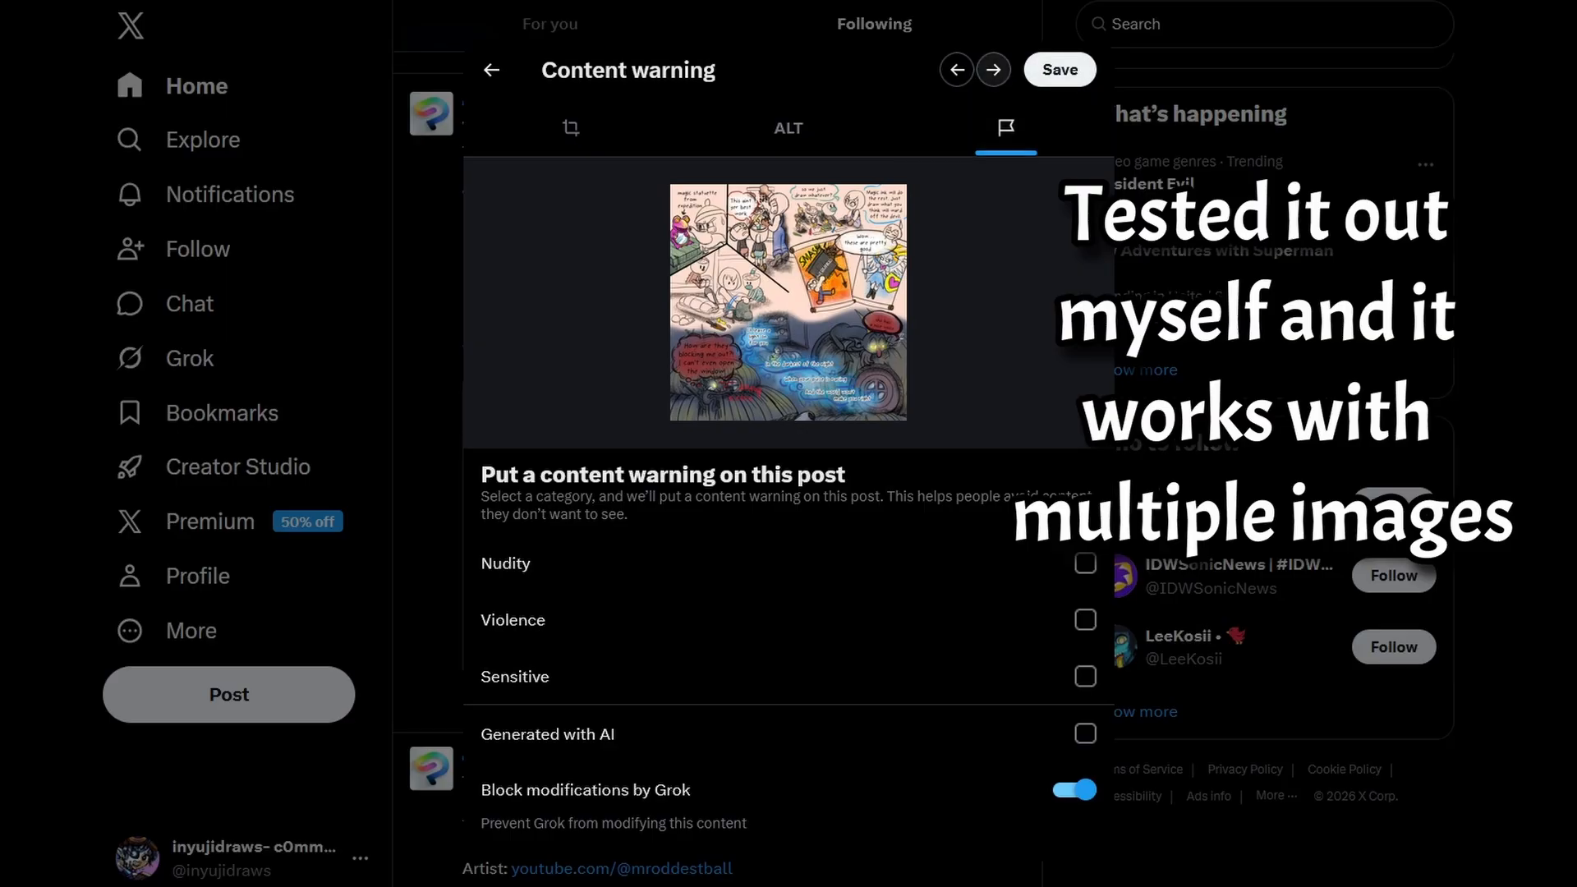
pyautogui.click(1059, 69)
pyautogui.click(994, 70)
pyautogui.click(1005, 127)
pyautogui.click(1074, 789)
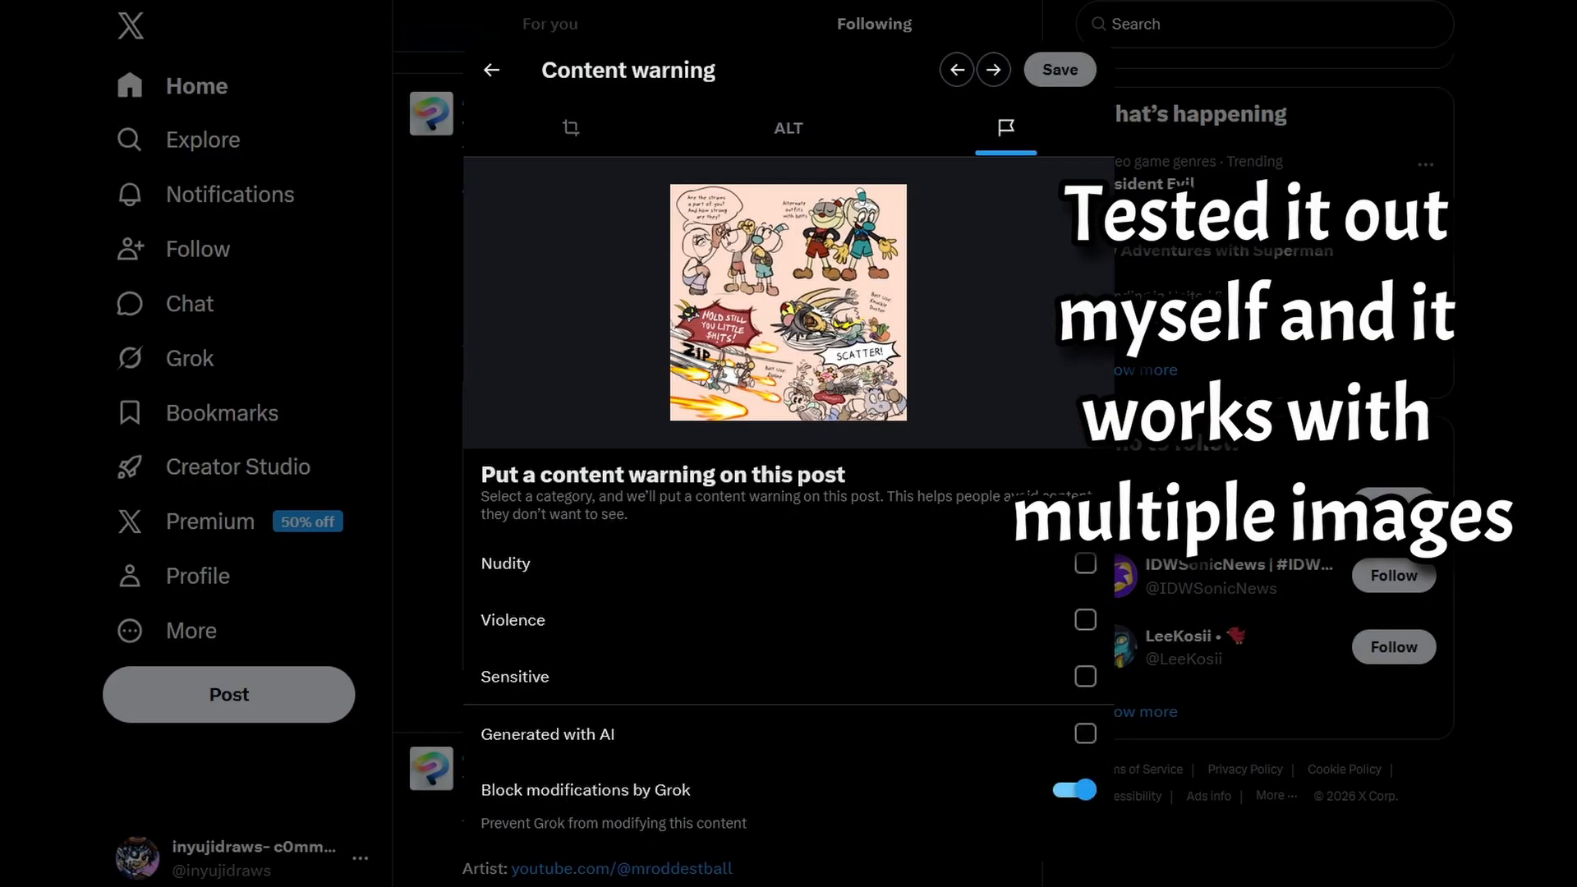
pyautogui.click(571, 127)
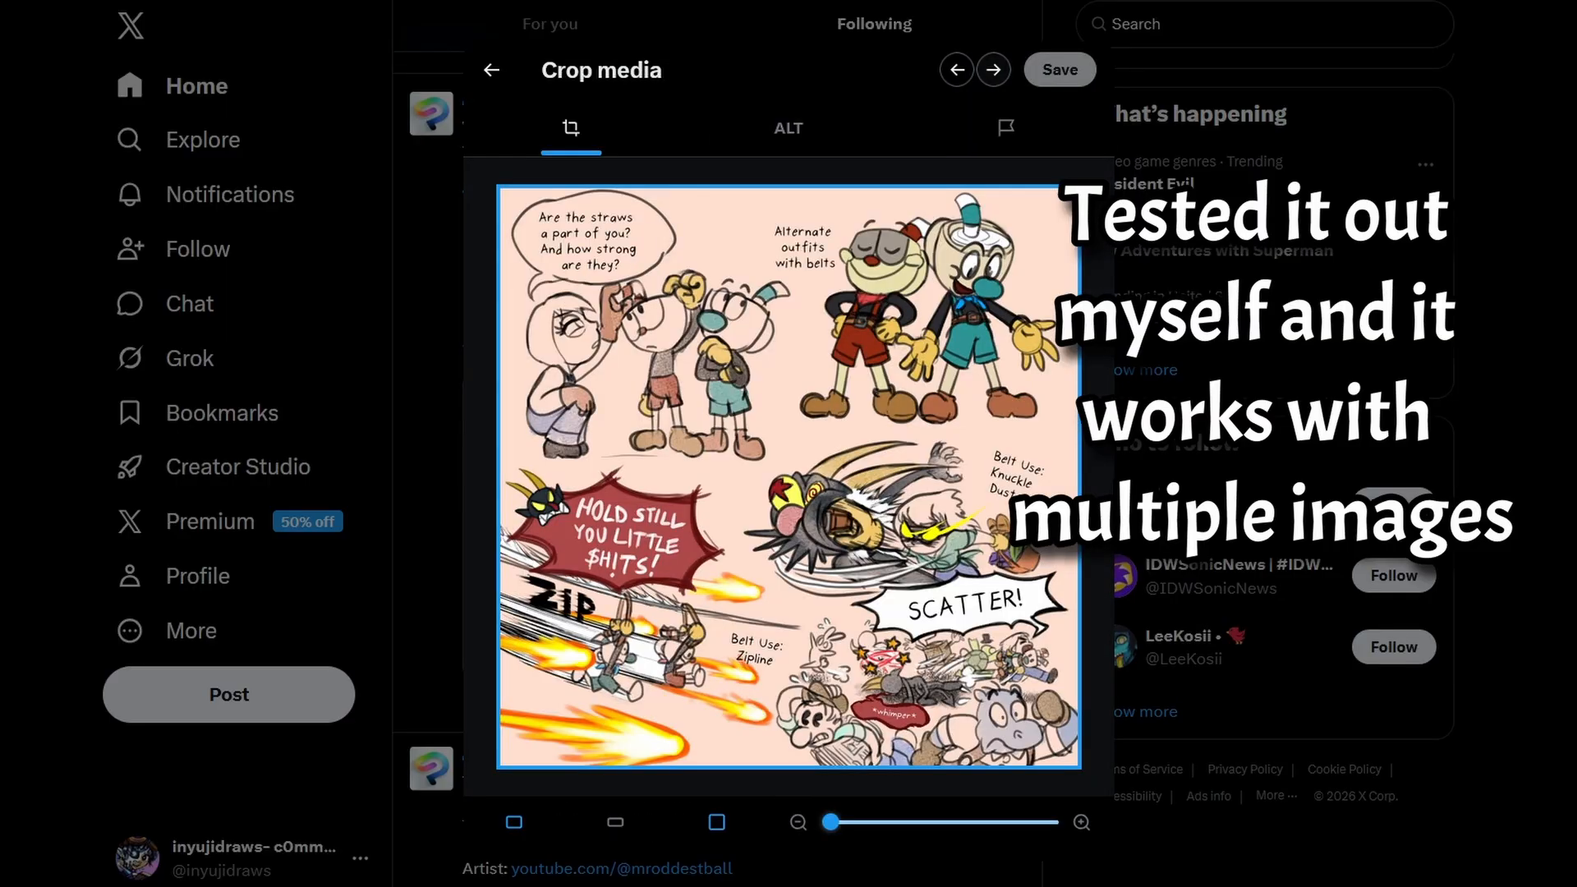
pyautogui.click(994, 70)
pyautogui.click(957, 69)
pyautogui.click(491, 70)
pyautogui.click(491, 70)
pyautogui.click(491, 70)
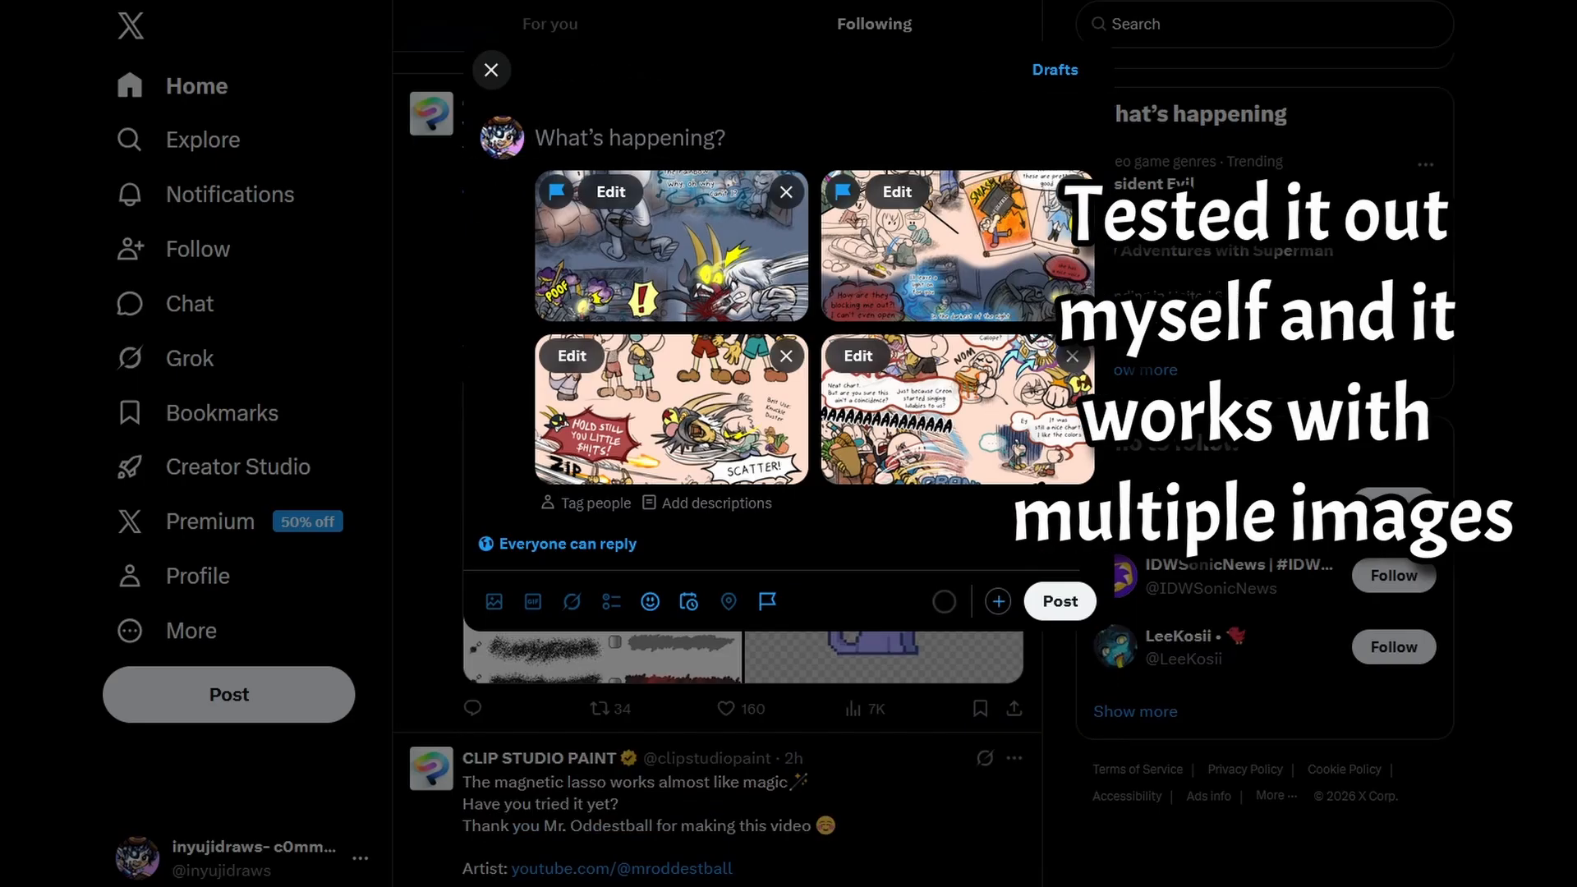
# Turn on Block modifications by Grok for the third image of the post and save the setting.
pyautogui.click(571, 355)
pyautogui.click(1005, 127)
pyautogui.click(1074, 789)
pyautogui.click(1059, 70)
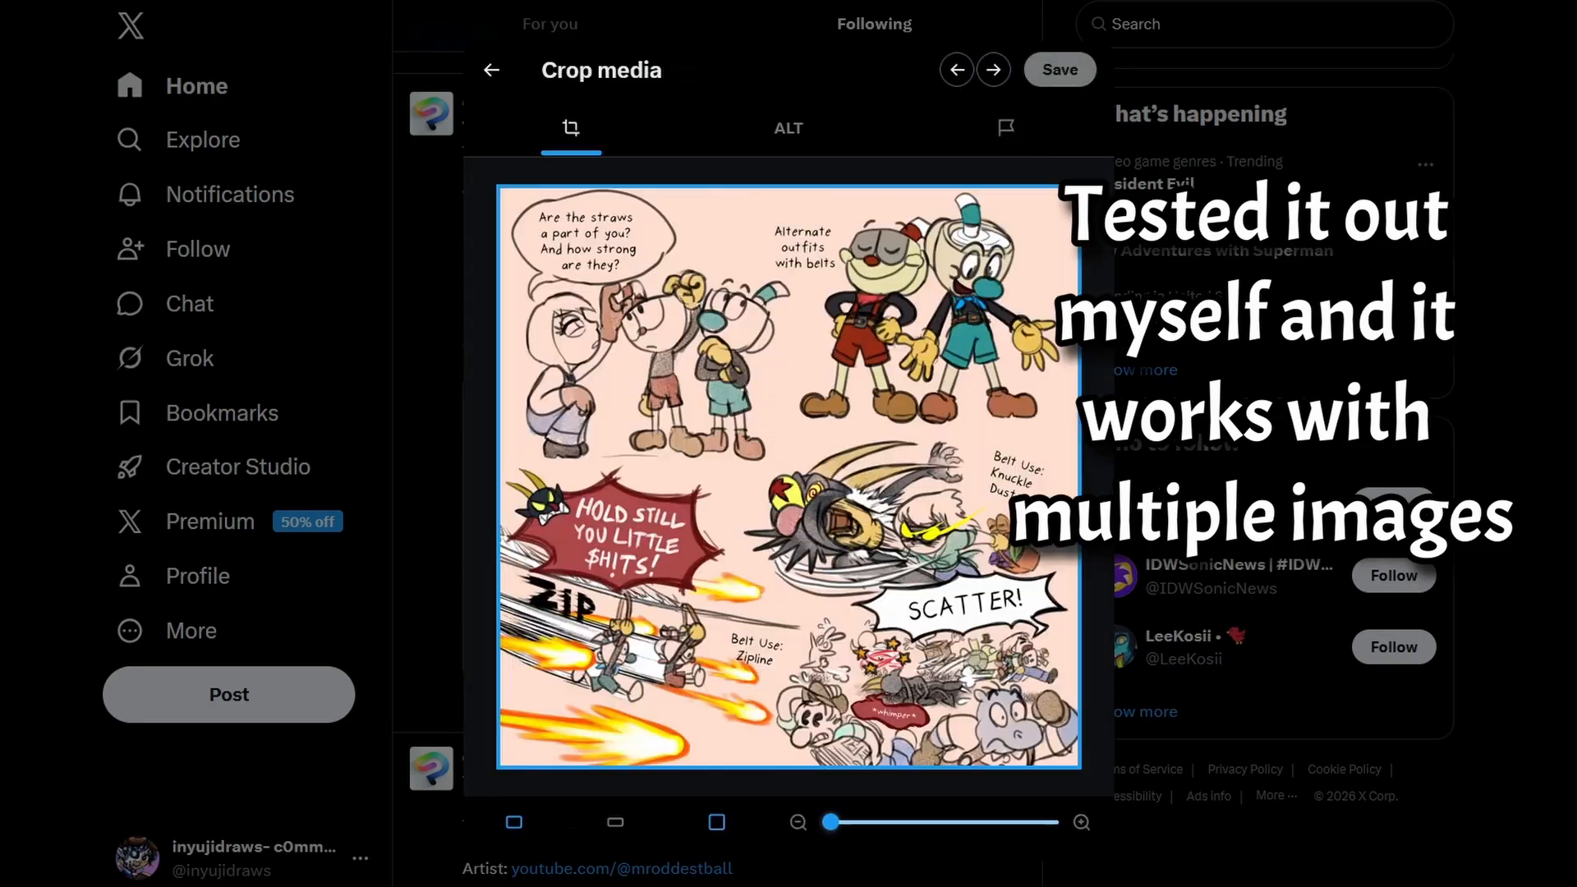
# Apply the content warning settings to the fourth image of the post and save them.
pyautogui.click(491, 70)
pyautogui.click(855, 355)
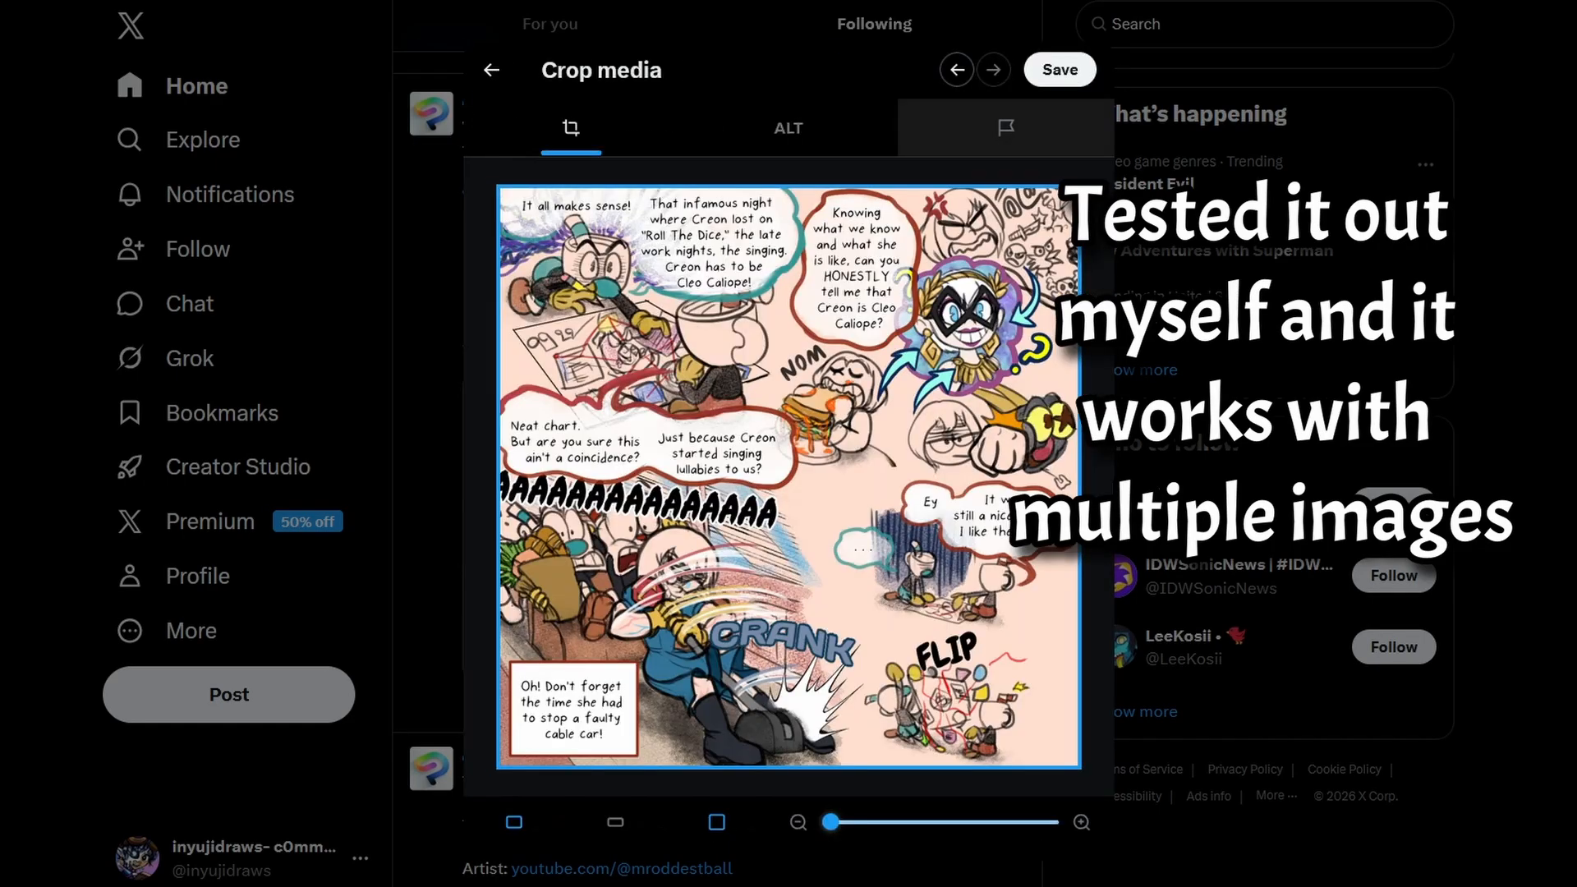
pyautogui.click(1005, 128)
pyautogui.click(1059, 70)
pyautogui.click(491, 70)
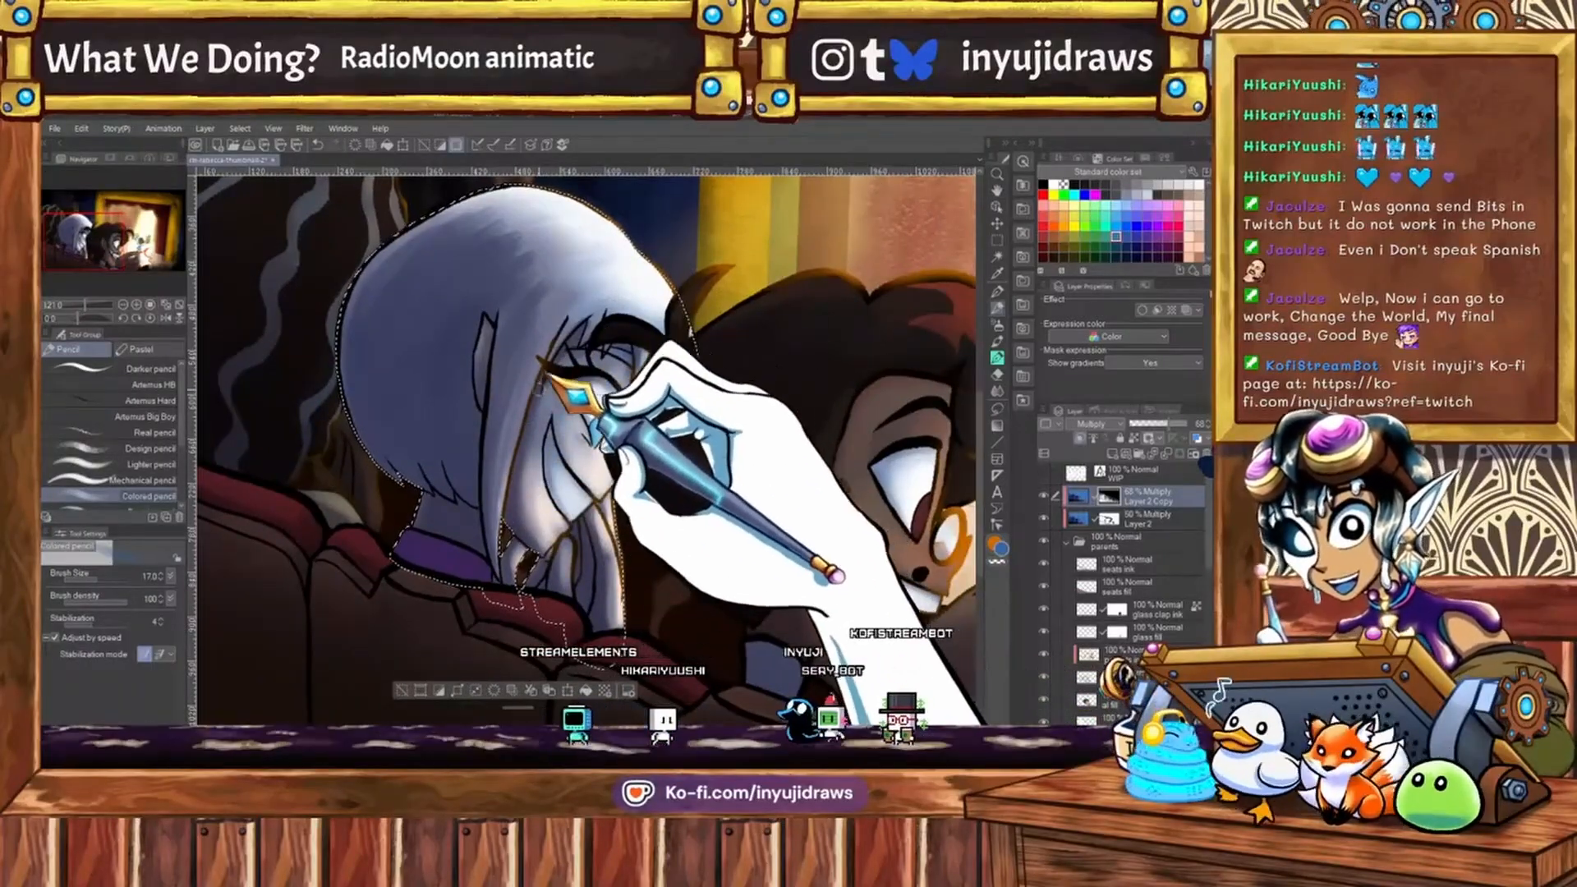
# Paint shading on the white-haired character inside the selection with the Colored pencil on the Multiply layer's mask.
pyautogui.moveTo(671, 597); pyautogui.dragTo(656, 574)
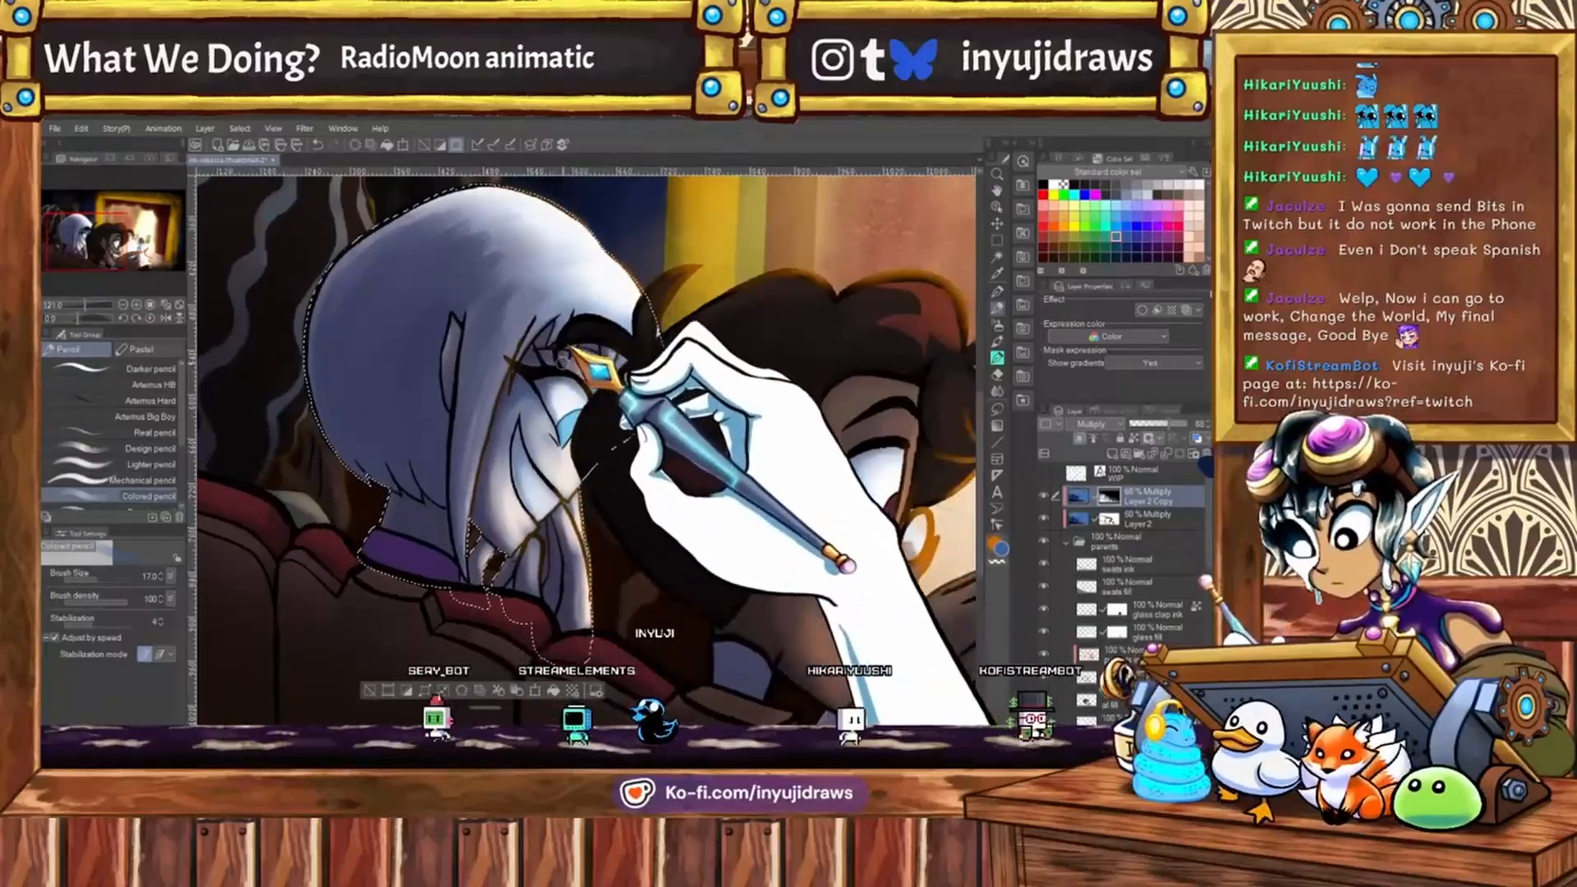
pyautogui.moveTo(626, 483); pyautogui.dragTo(553, 473)
pyautogui.moveTo(568, 630); pyautogui.dragTo(770, 566)
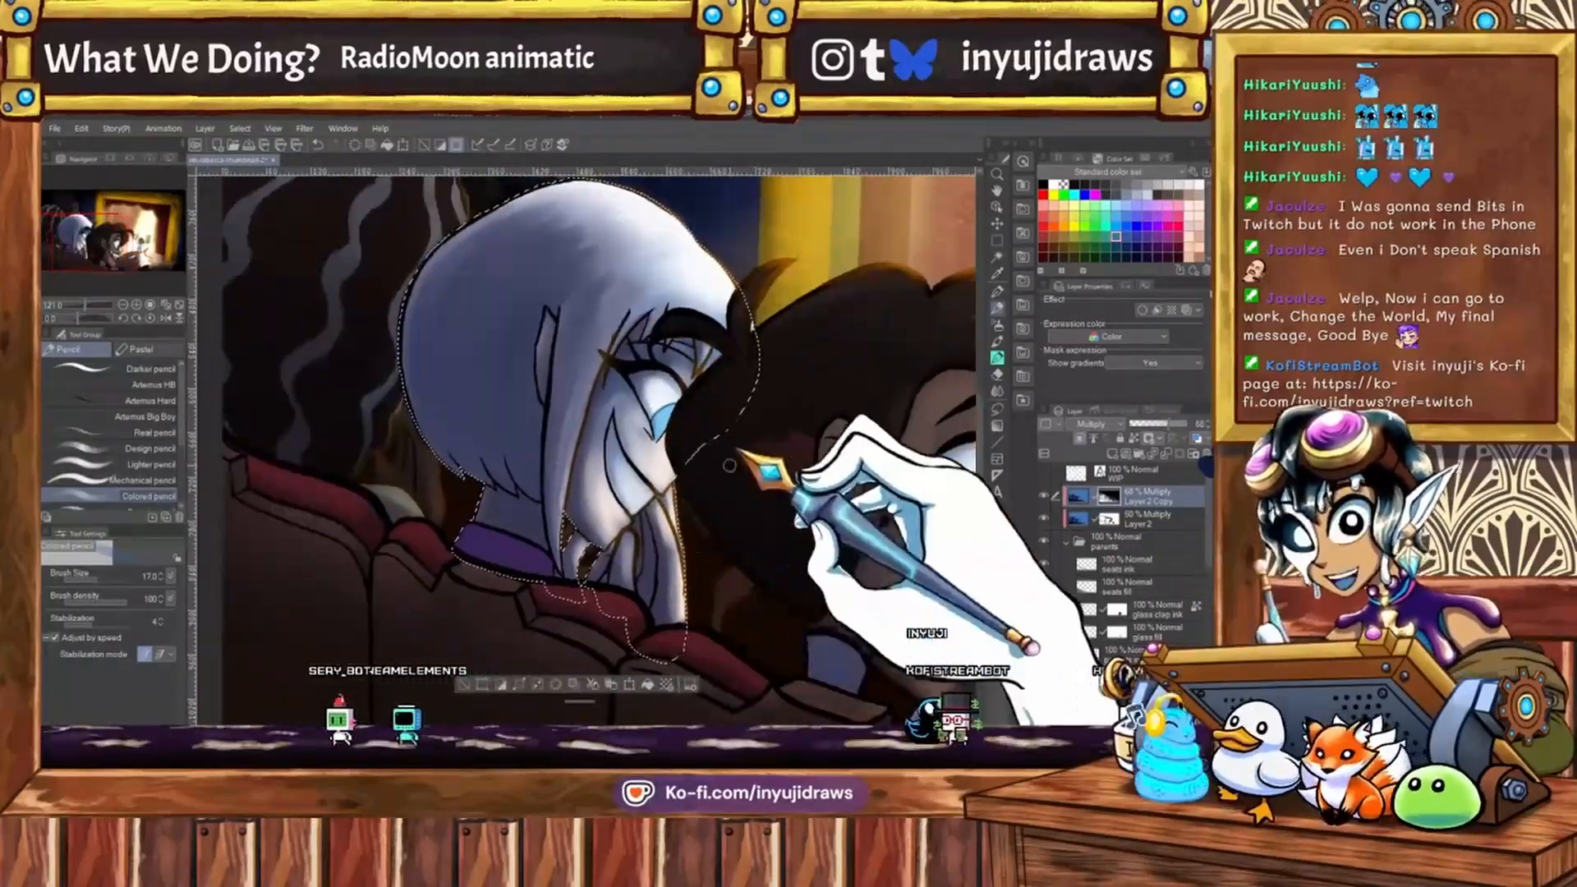
pyautogui.moveTo(732, 470); pyautogui.dragTo(743, 604)
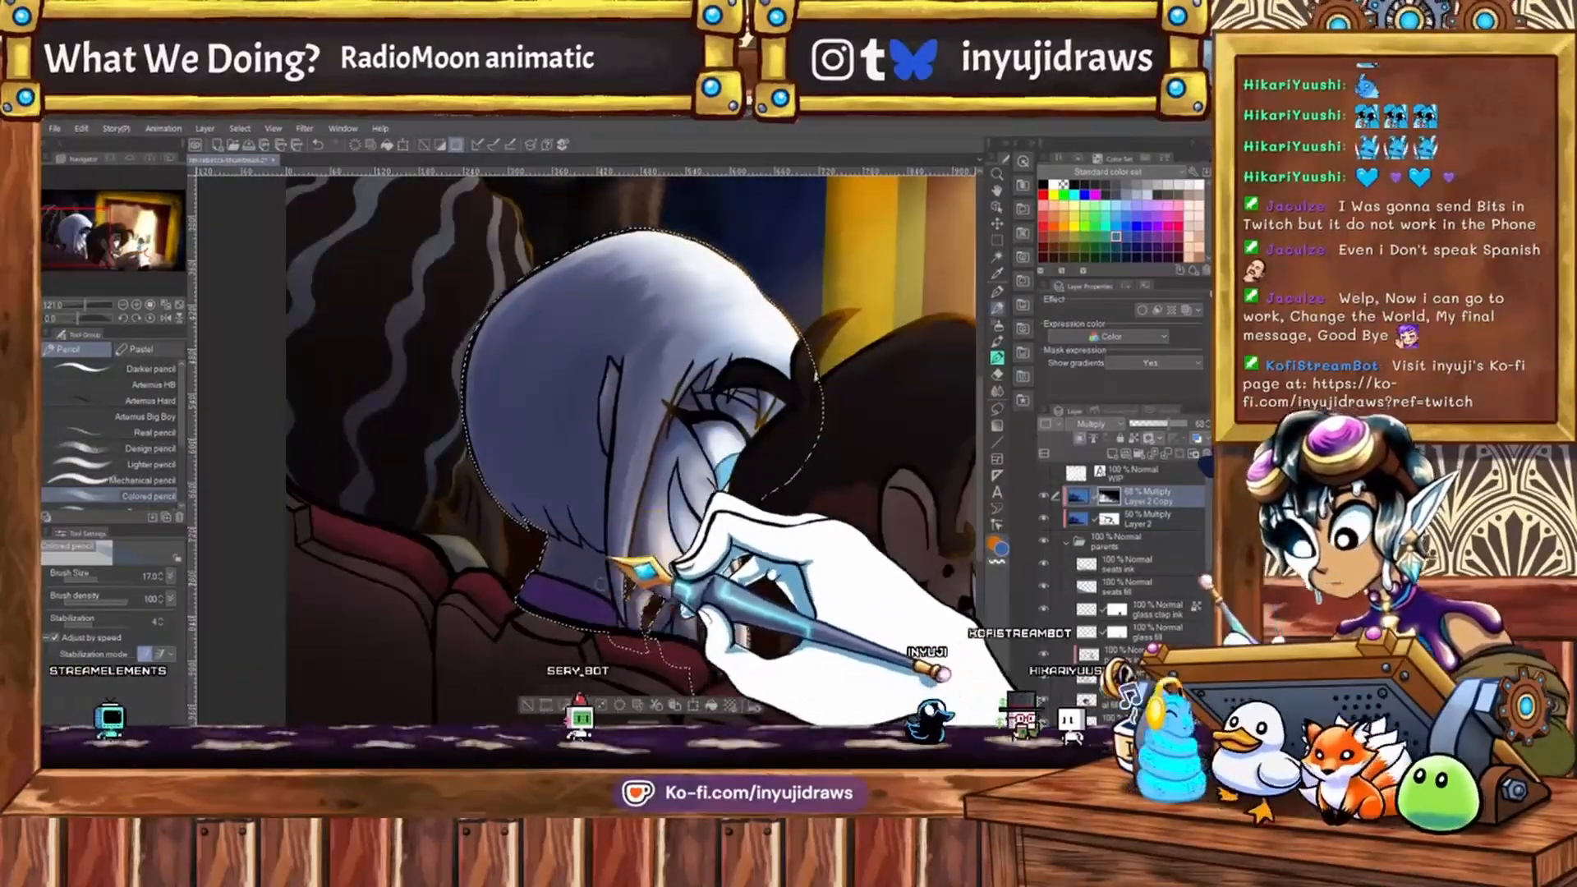
# Refine the white-haired character's shading using the Opaque watercolor brush, the Soft airbrush and the Darker pencil.
pyautogui.scroll(-3, 654, 514)
pyautogui.scroll(4, 677, 495)
pyautogui.click(131, 369)
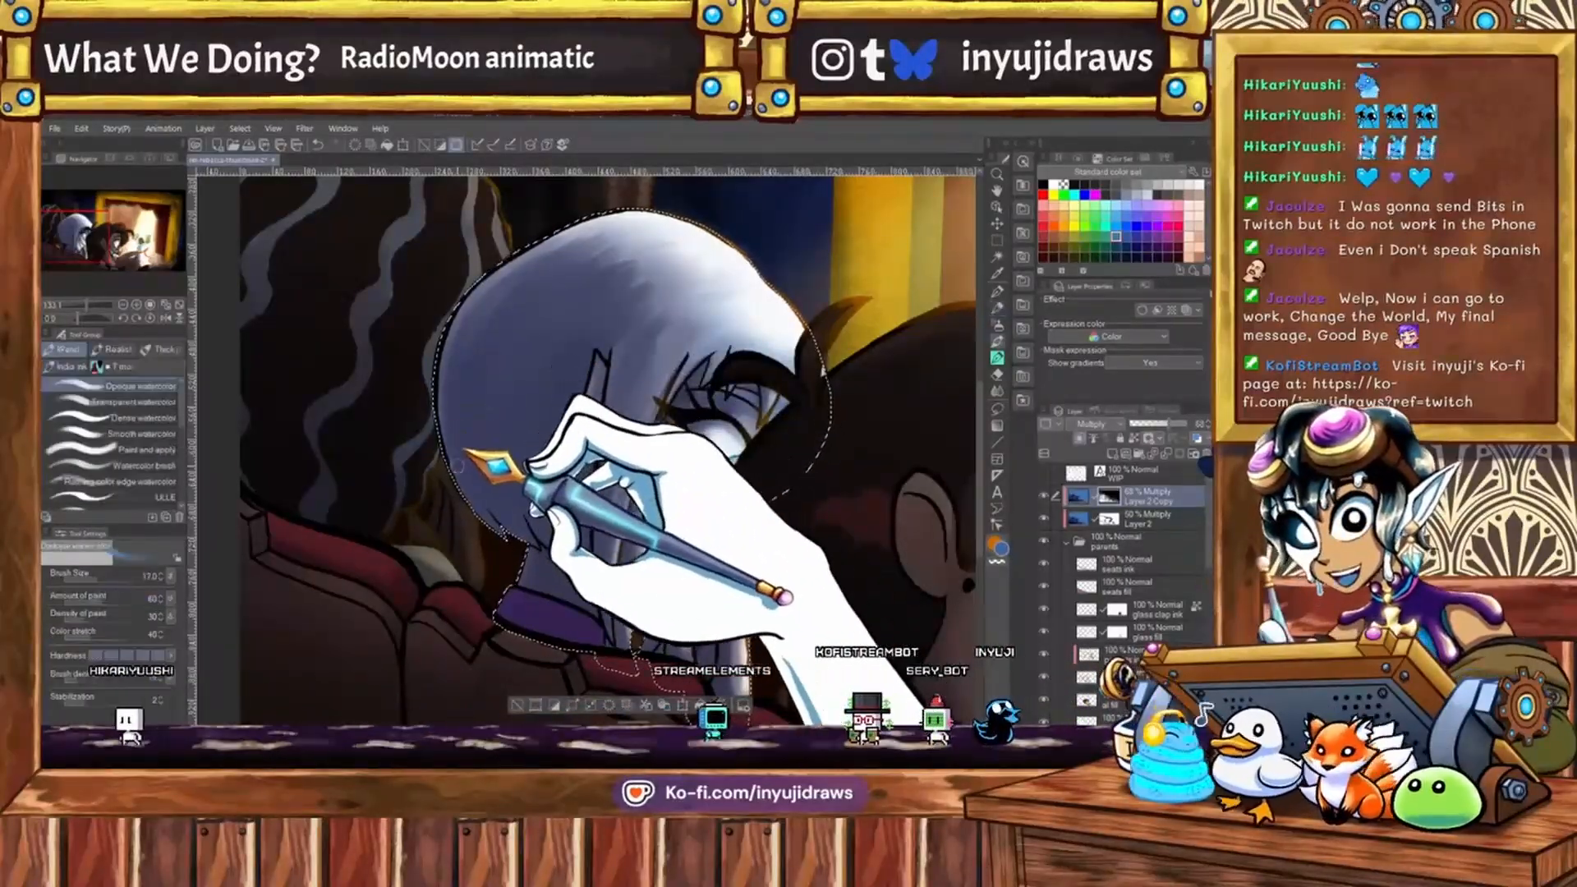
pyautogui.press('b')
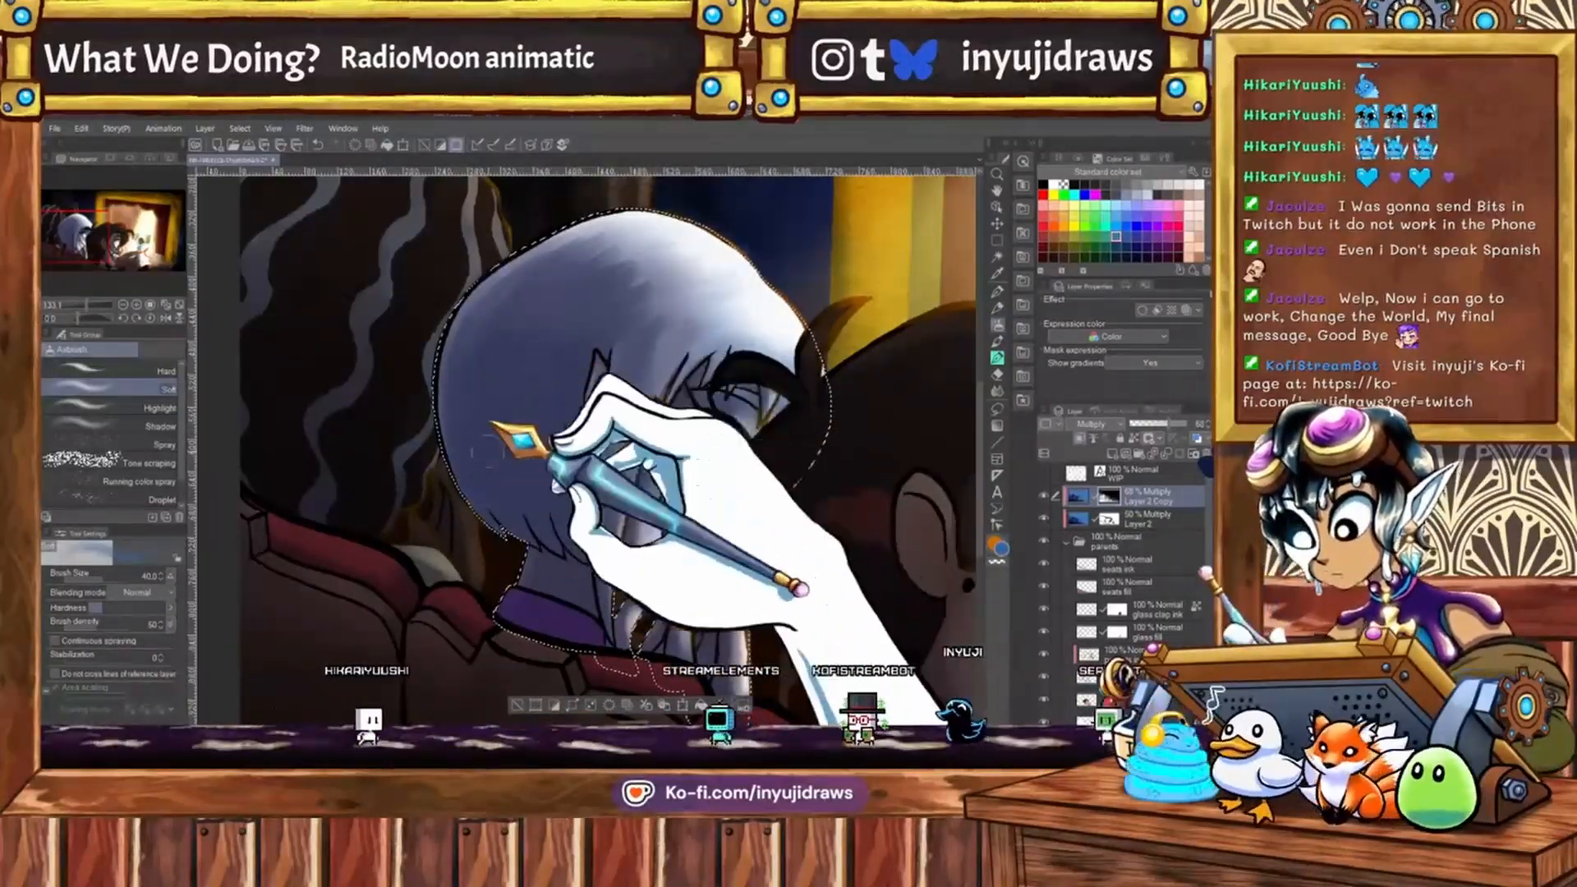
pyautogui.scroll(-1, 850, 551)
pyautogui.press('p')
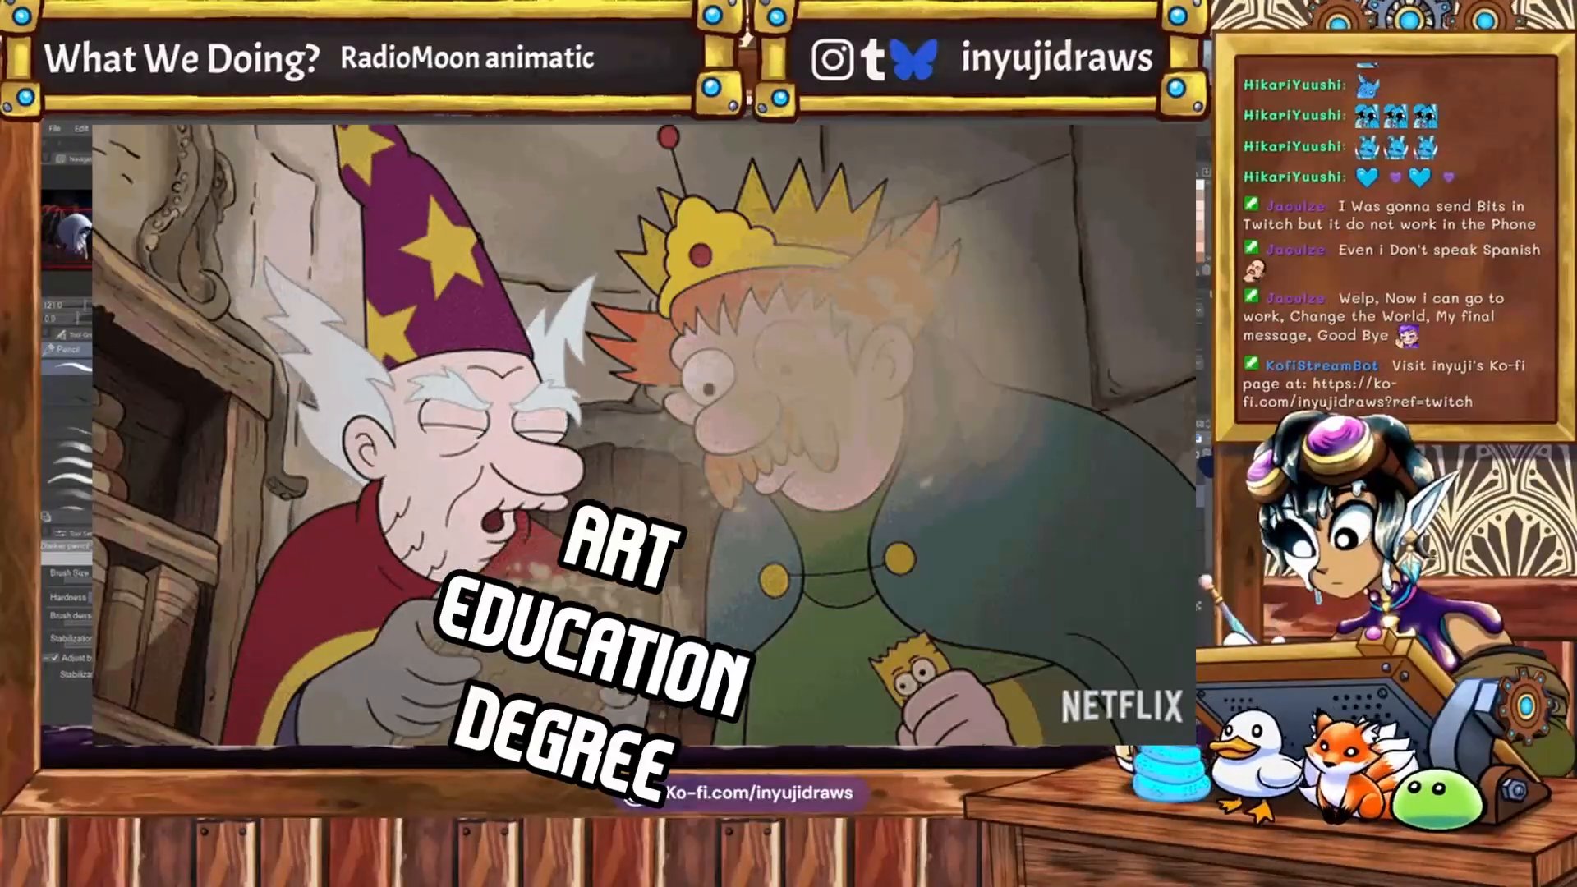
pyautogui.scroll(-3, 642, 435)
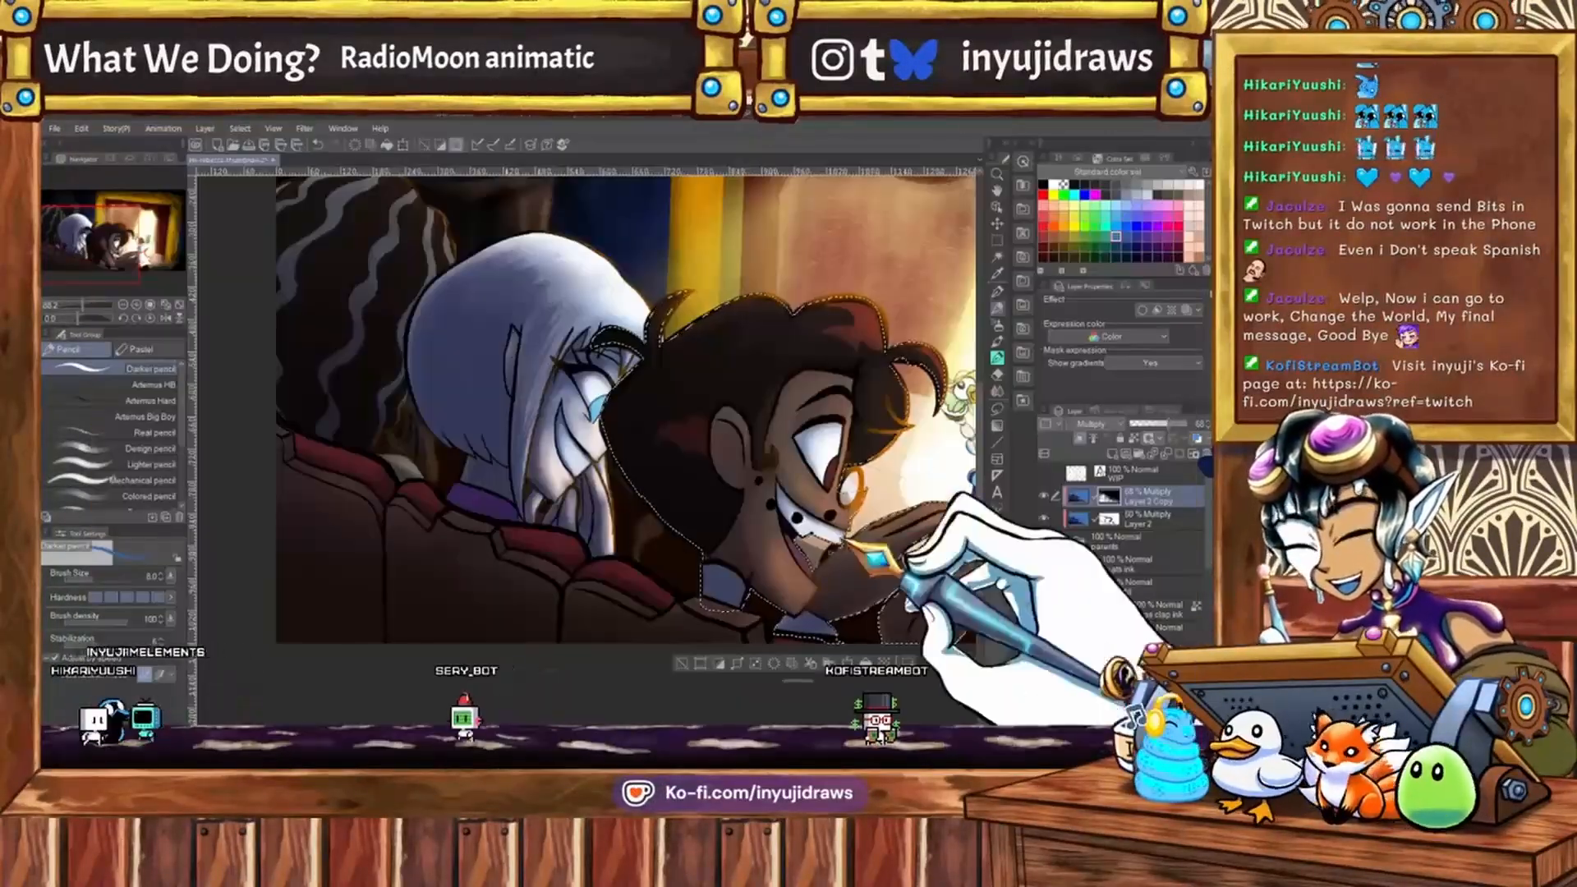
# Lasso the brown-haired character's raised hands and transform the selected area.
pyautogui.press('m')
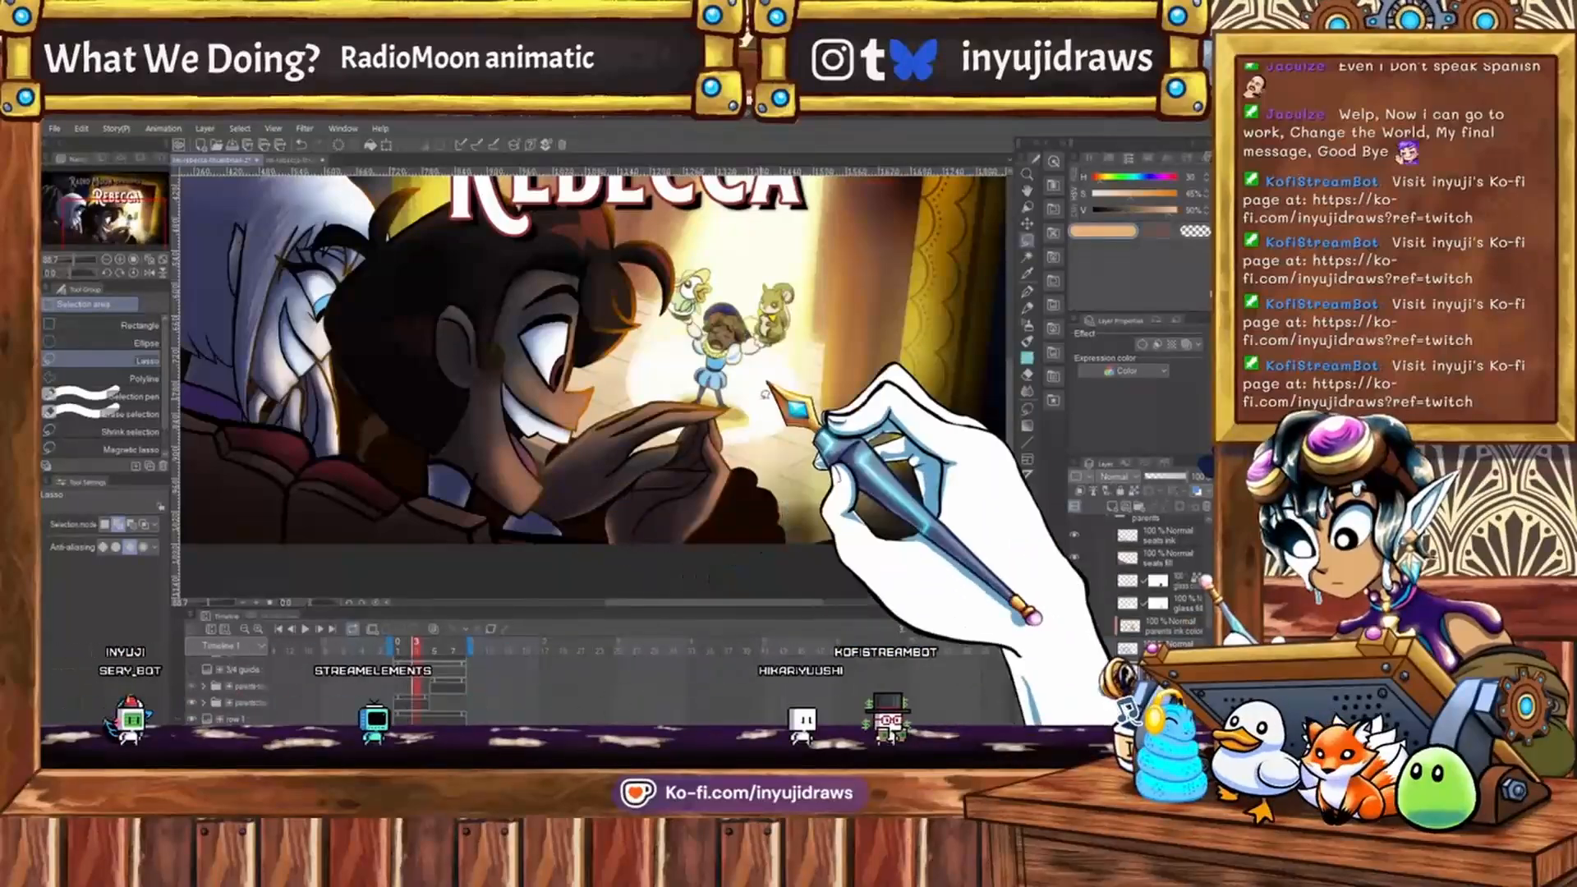
pyautogui.press('p')
pyautogui.press('m')
pyautogui.moveTo(743, 423)
pyautogui.mouseDown()
pyautogui.moveTo(544, 467)
pyautogui.moveTo(588, 521)
pyautogui.mouseUp()
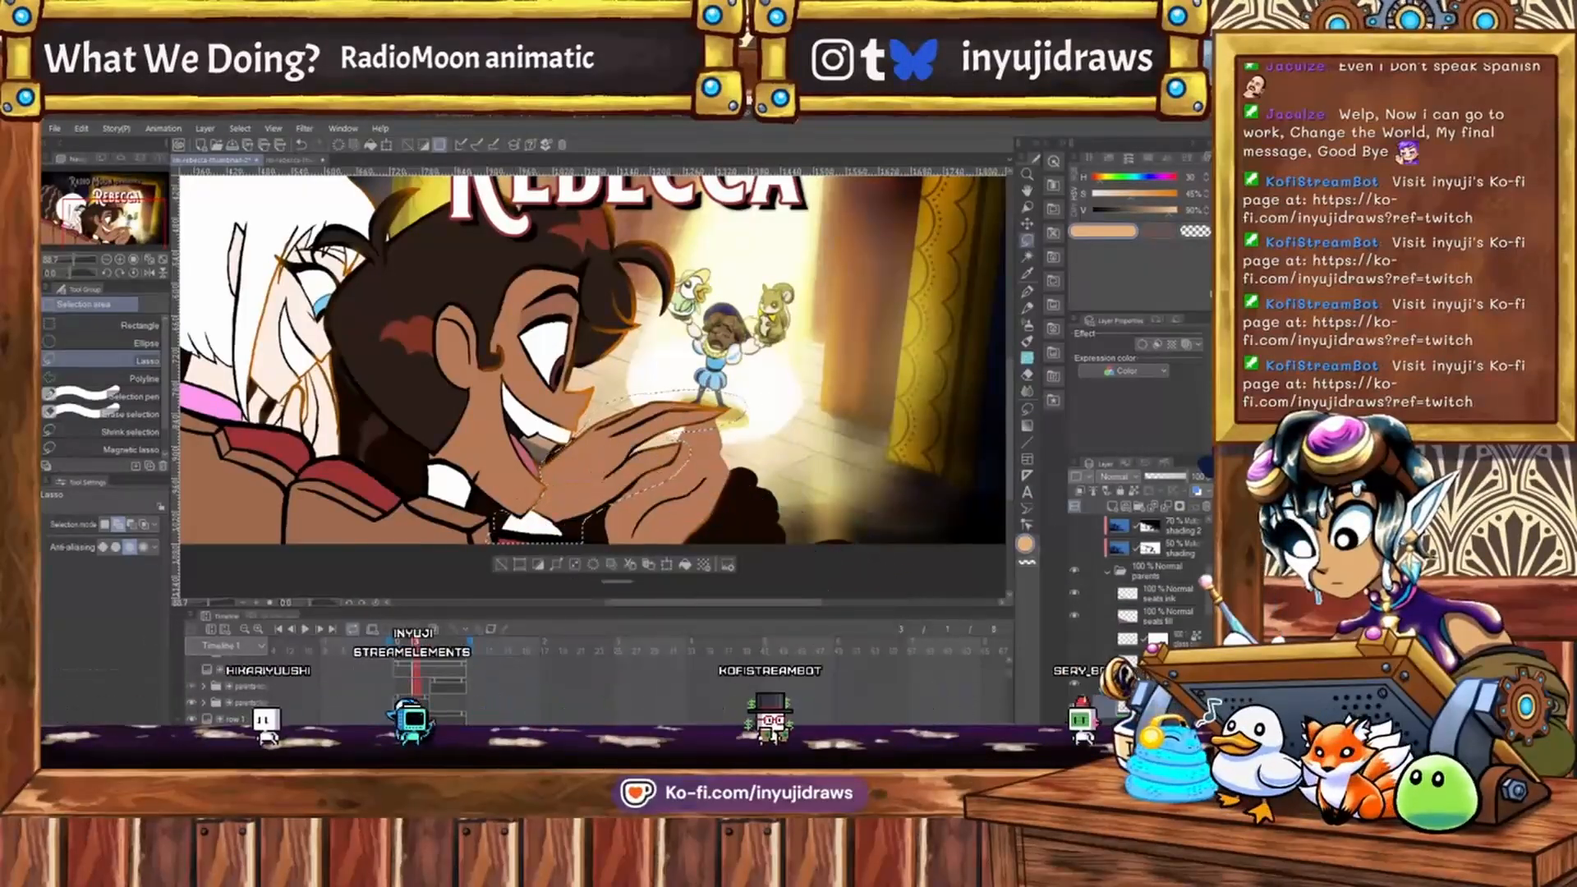
pyautogui.hotkey('ctrl', 't')
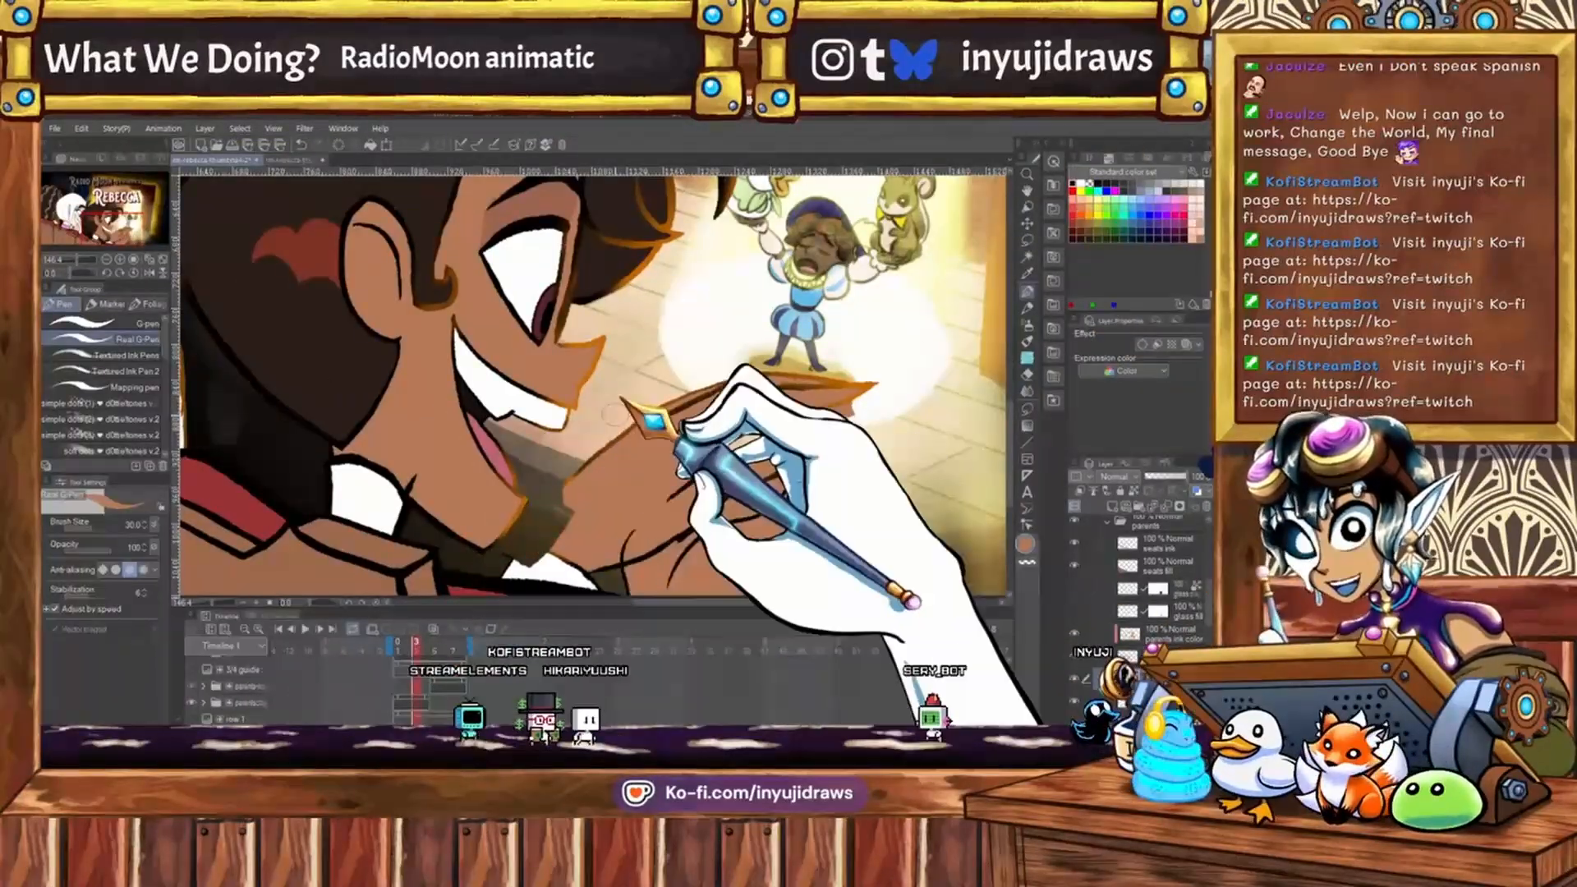
# Redraw the outlines of the brown-haired character's hand and fingers in black with the Real G-Pen.
pyautogui.press('x')
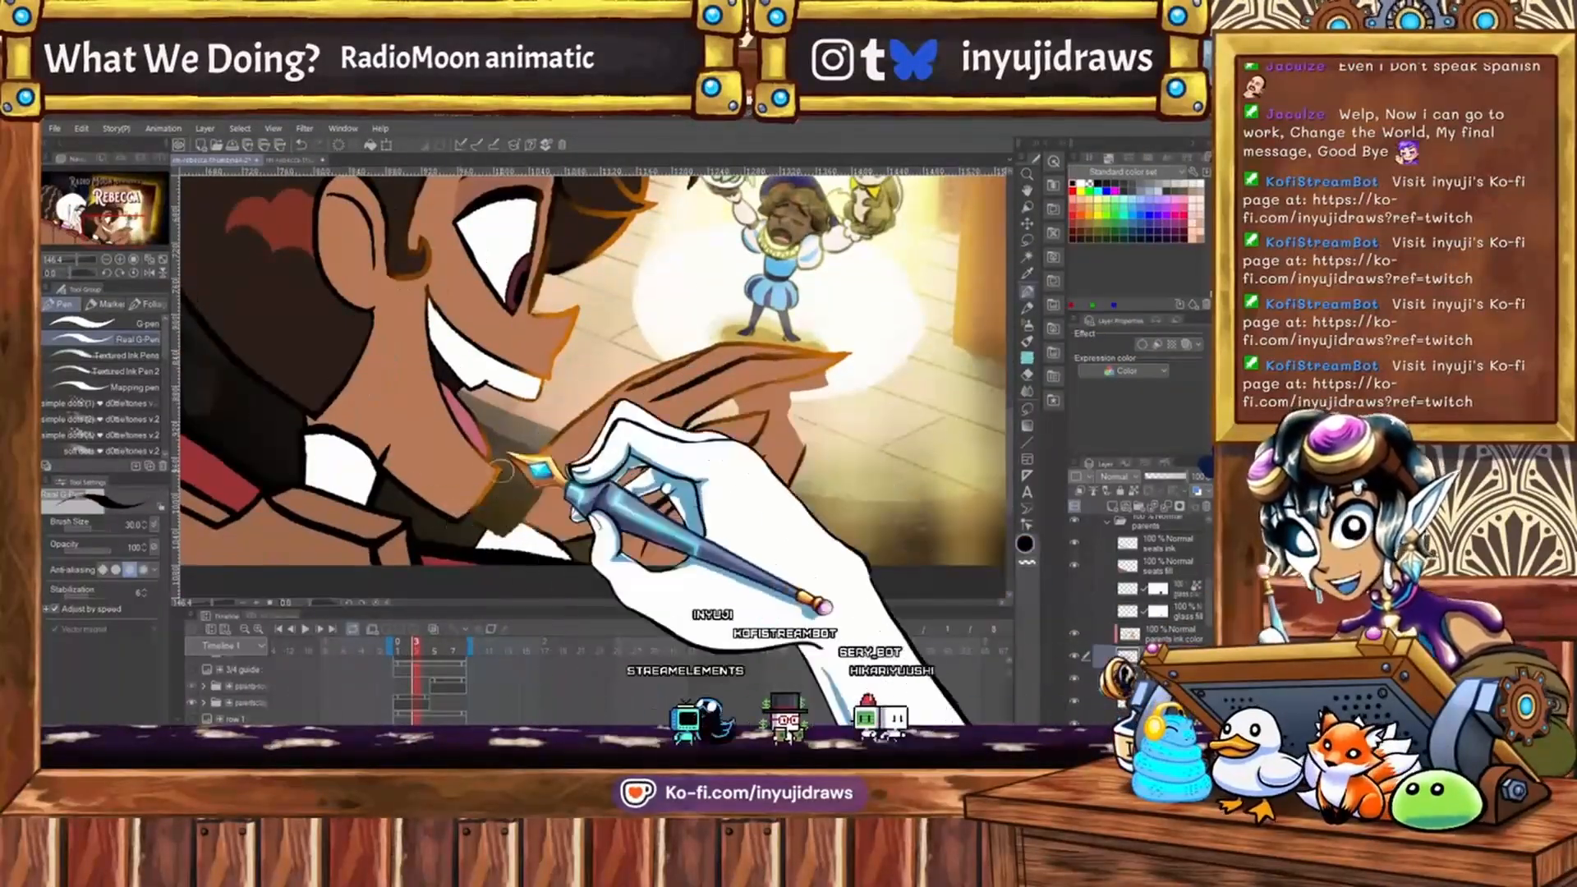
pyautogui.moveTo(841, 442); pyautogui.dragTo(805, 415)
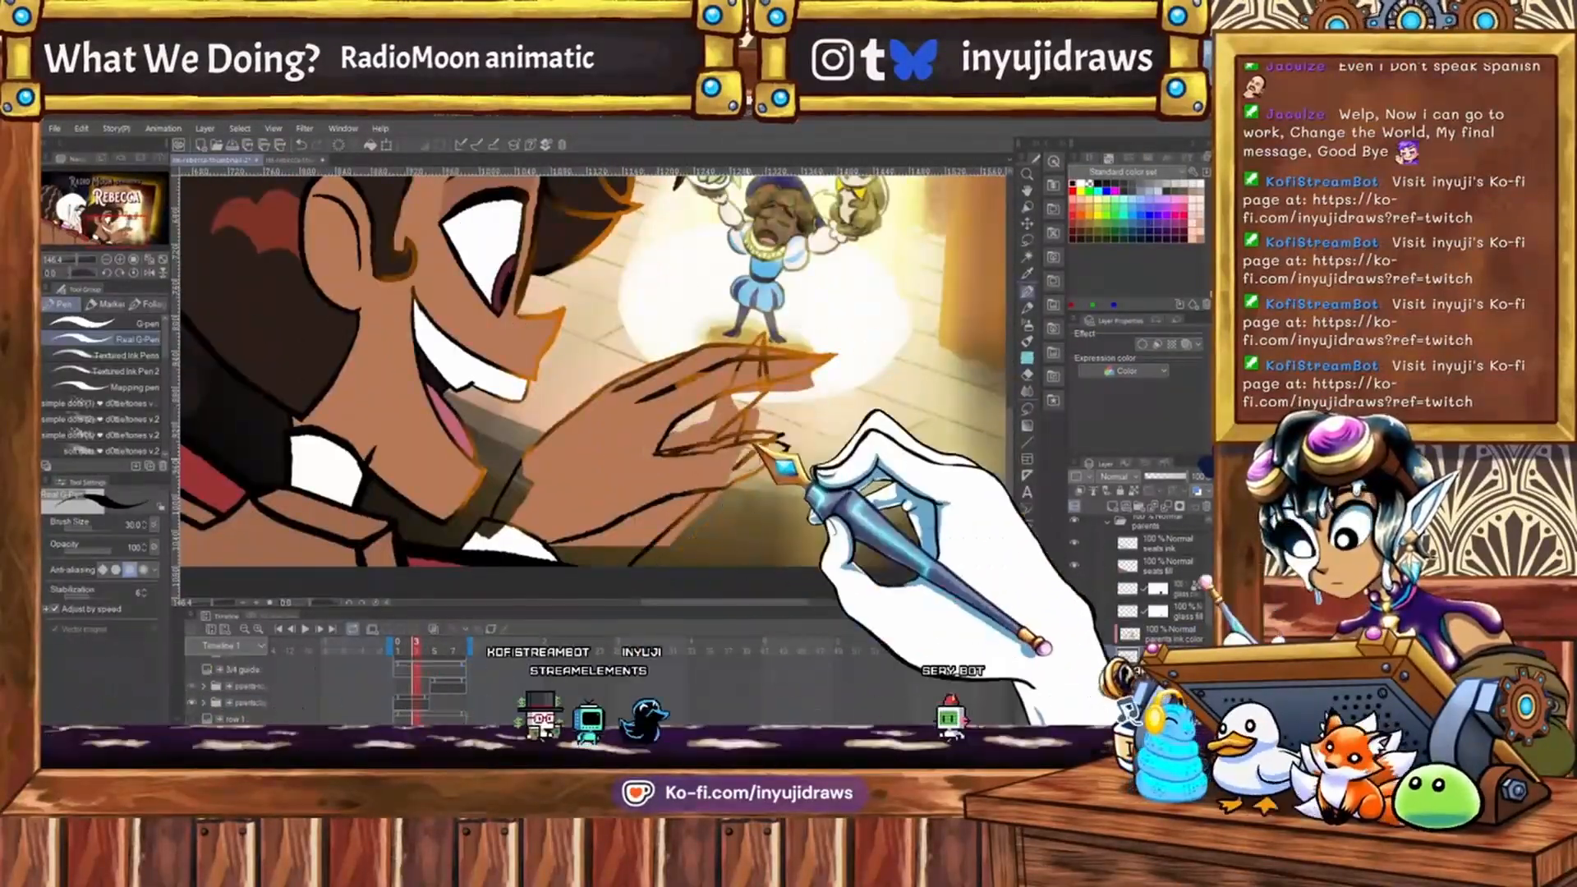
pyautogui.scroll(4, 755, 308)
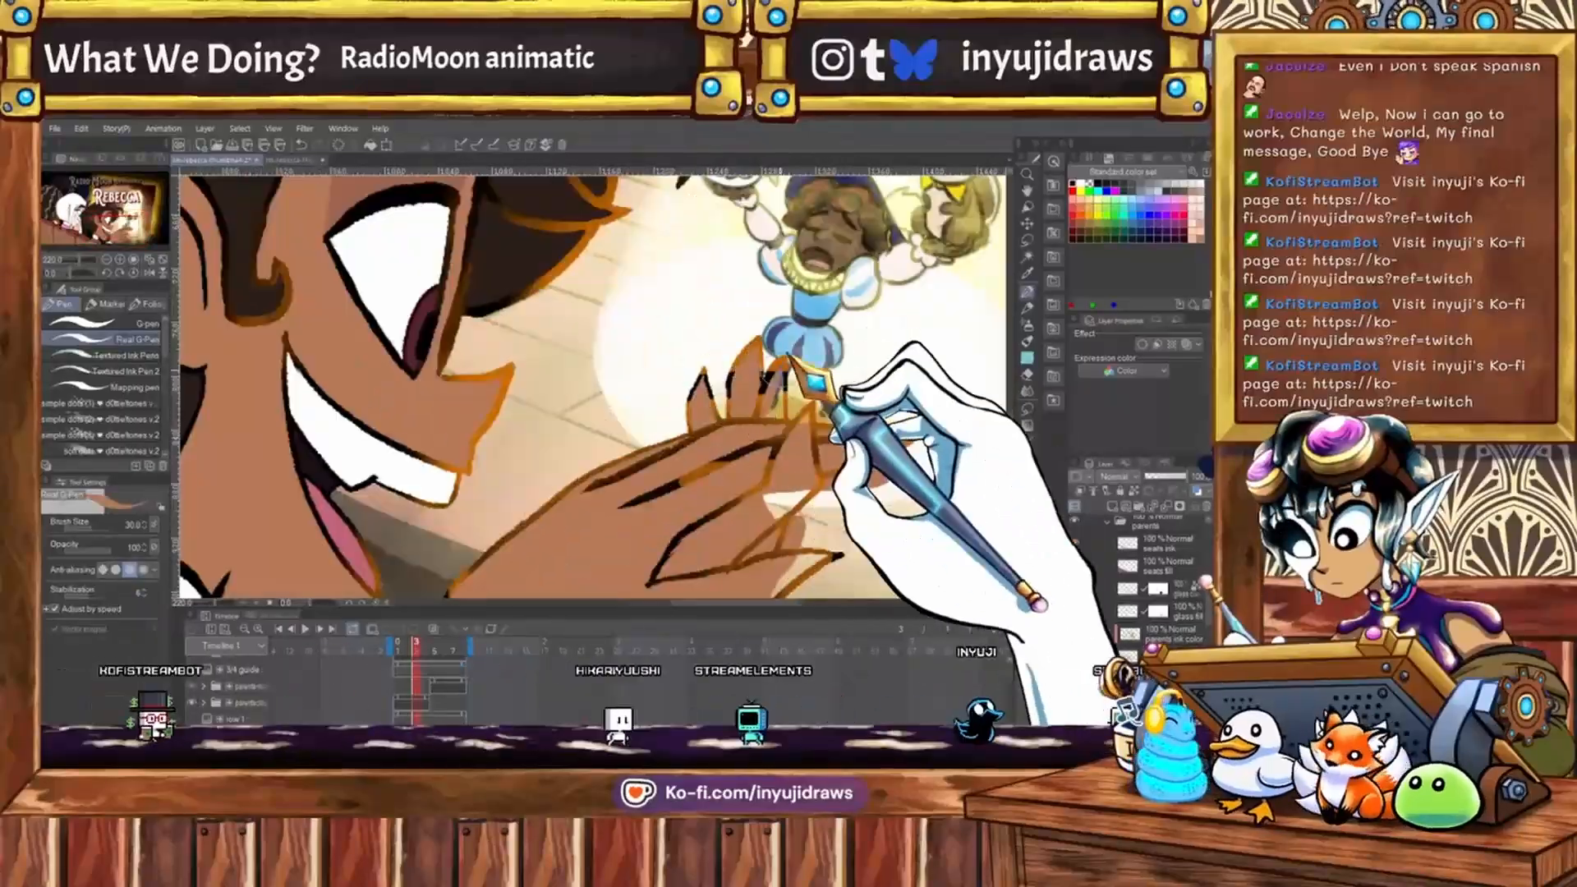
# Tint the outer edges of the hand's line art orange with the airbrush.
pyautogui.click(1027, 325)
pyautogui.scroll(-2, 698, 528)
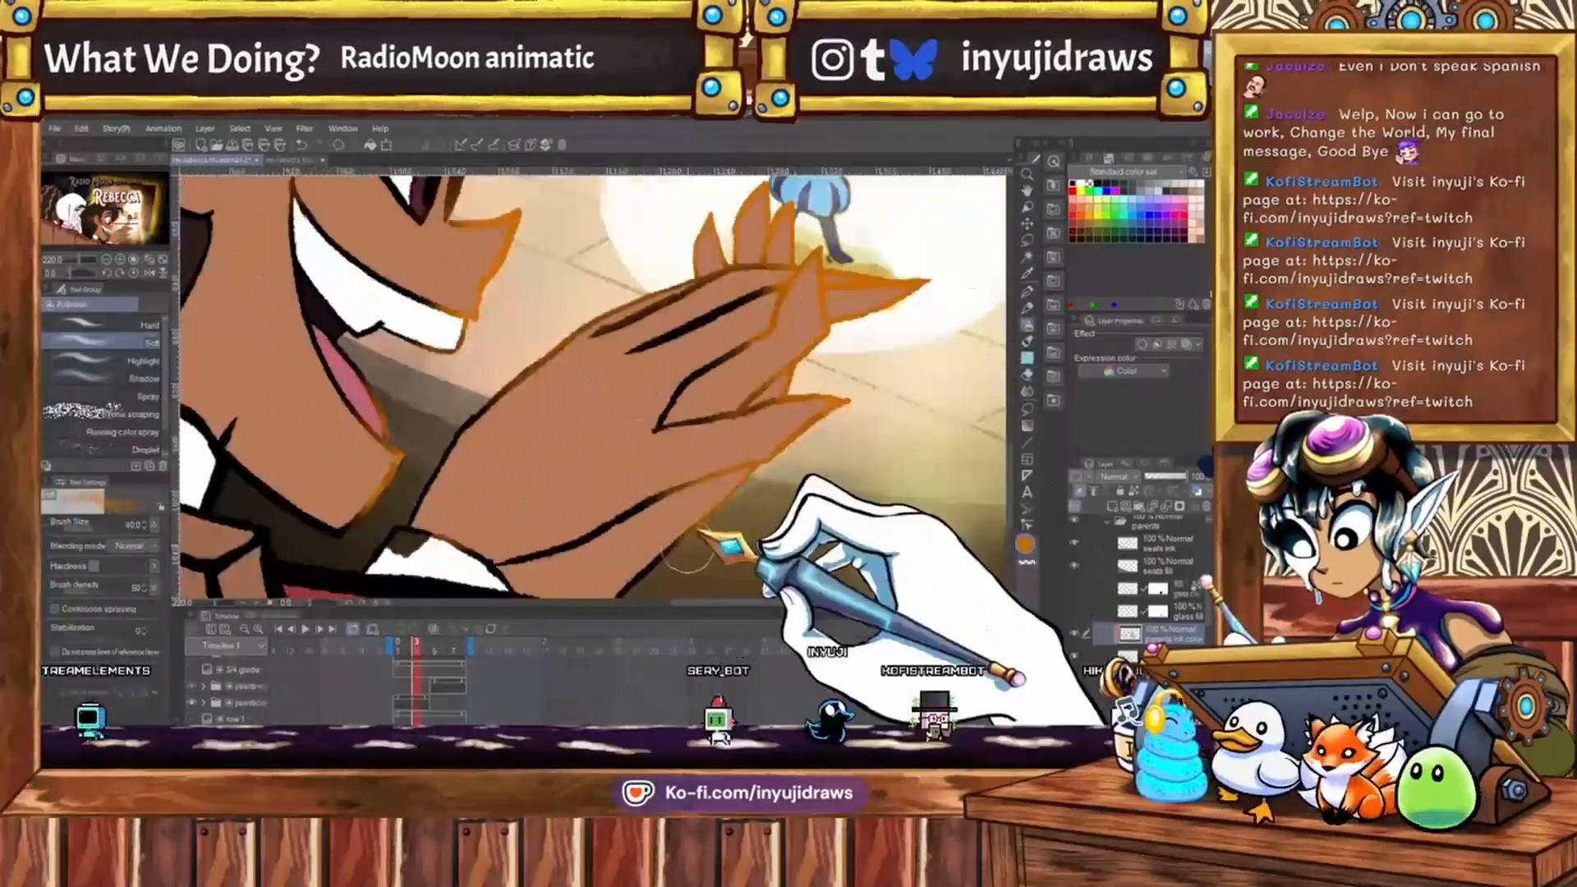
pyautogui.press('p')
pyautogui.scroll(3, 451, 377)
pyautogui.scroll(-3, 793, 454)
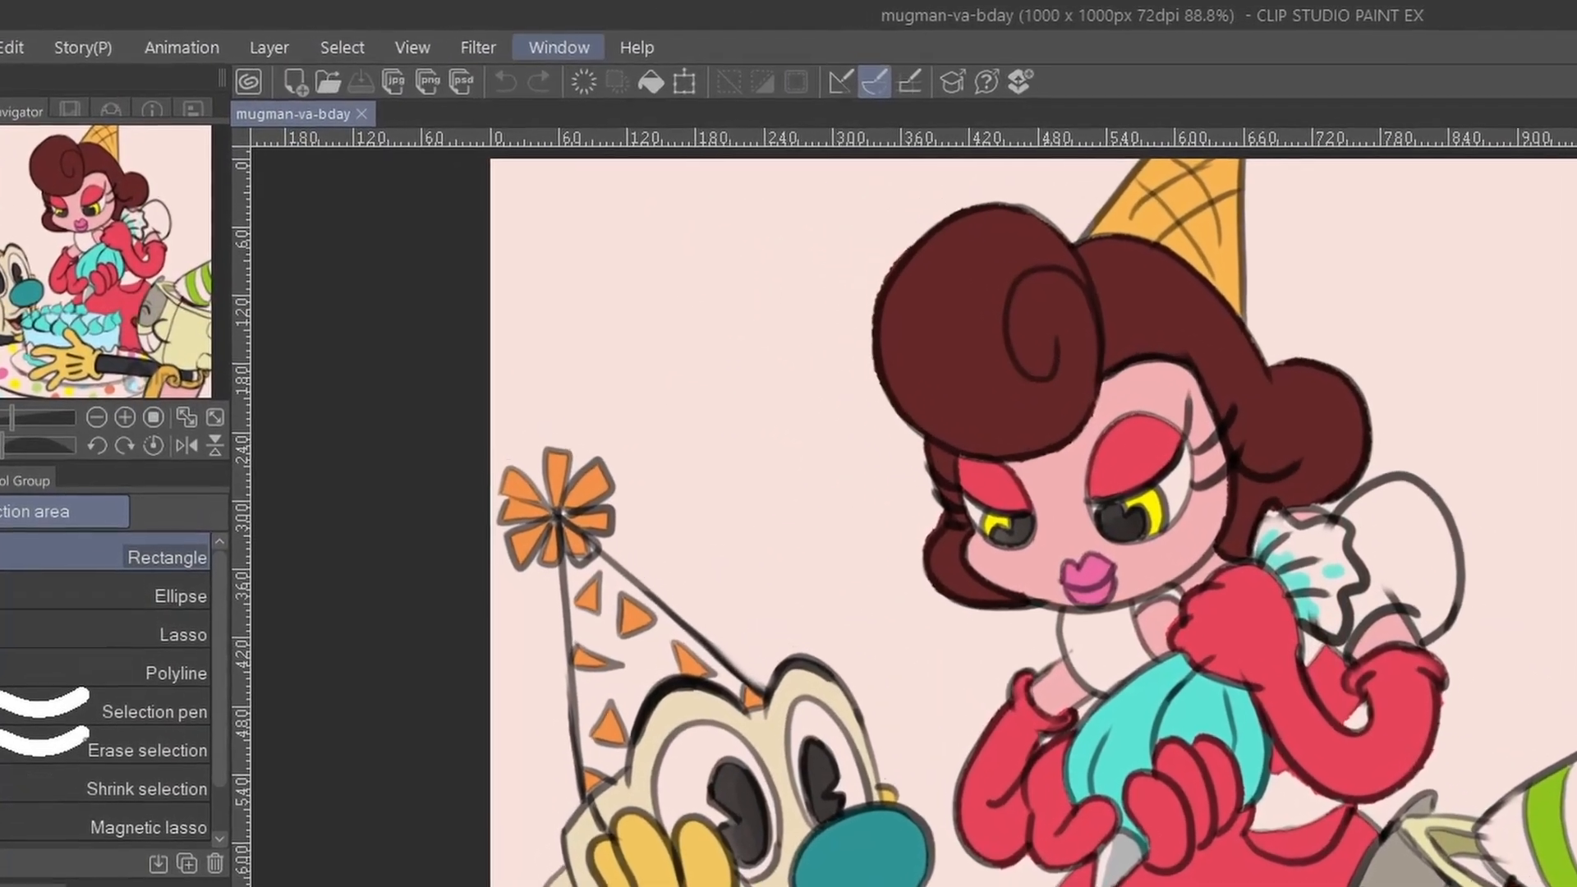
# Show the Timeline palette and create a new timeline with a frame rate of 8 fps and a division line of 2.
pyautogui.click(524, 44)
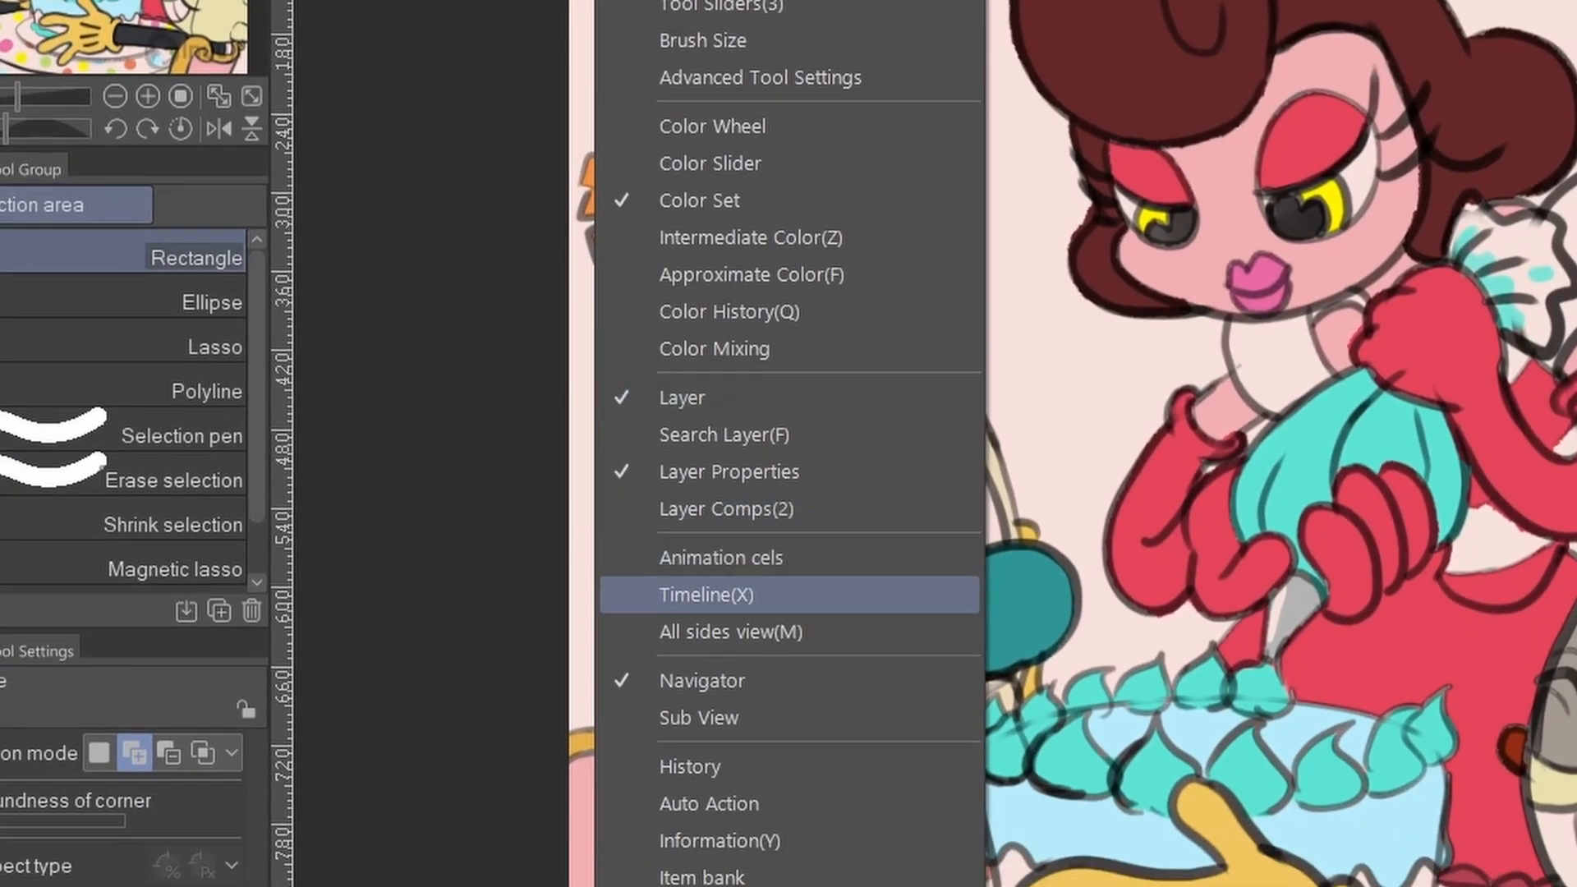
pyautogui.click(706, 594)
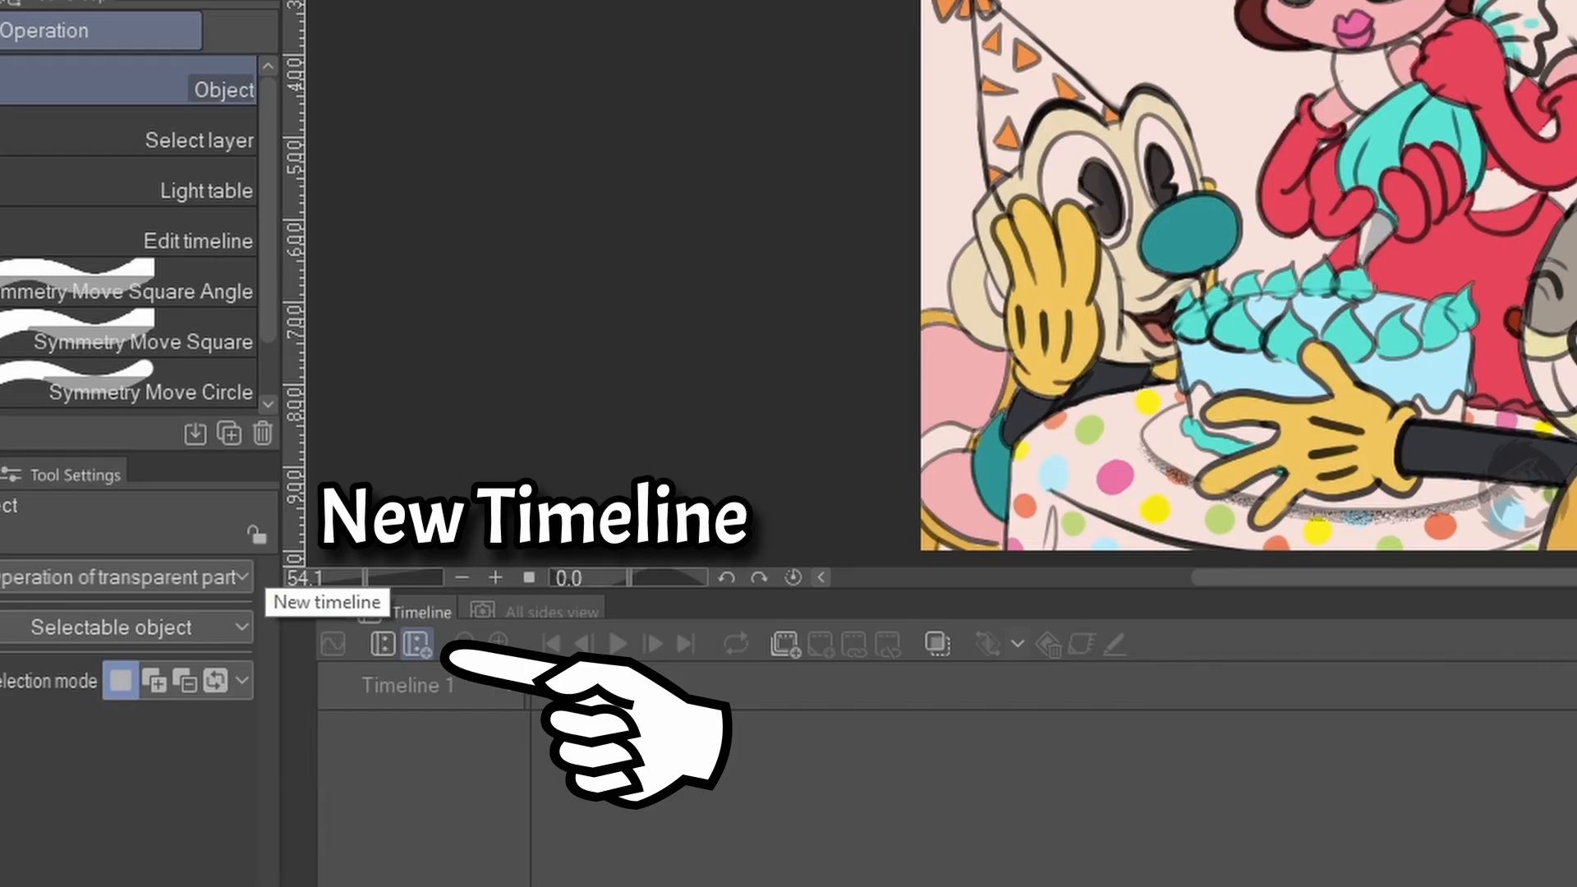
pyautogui.click(417, 643)
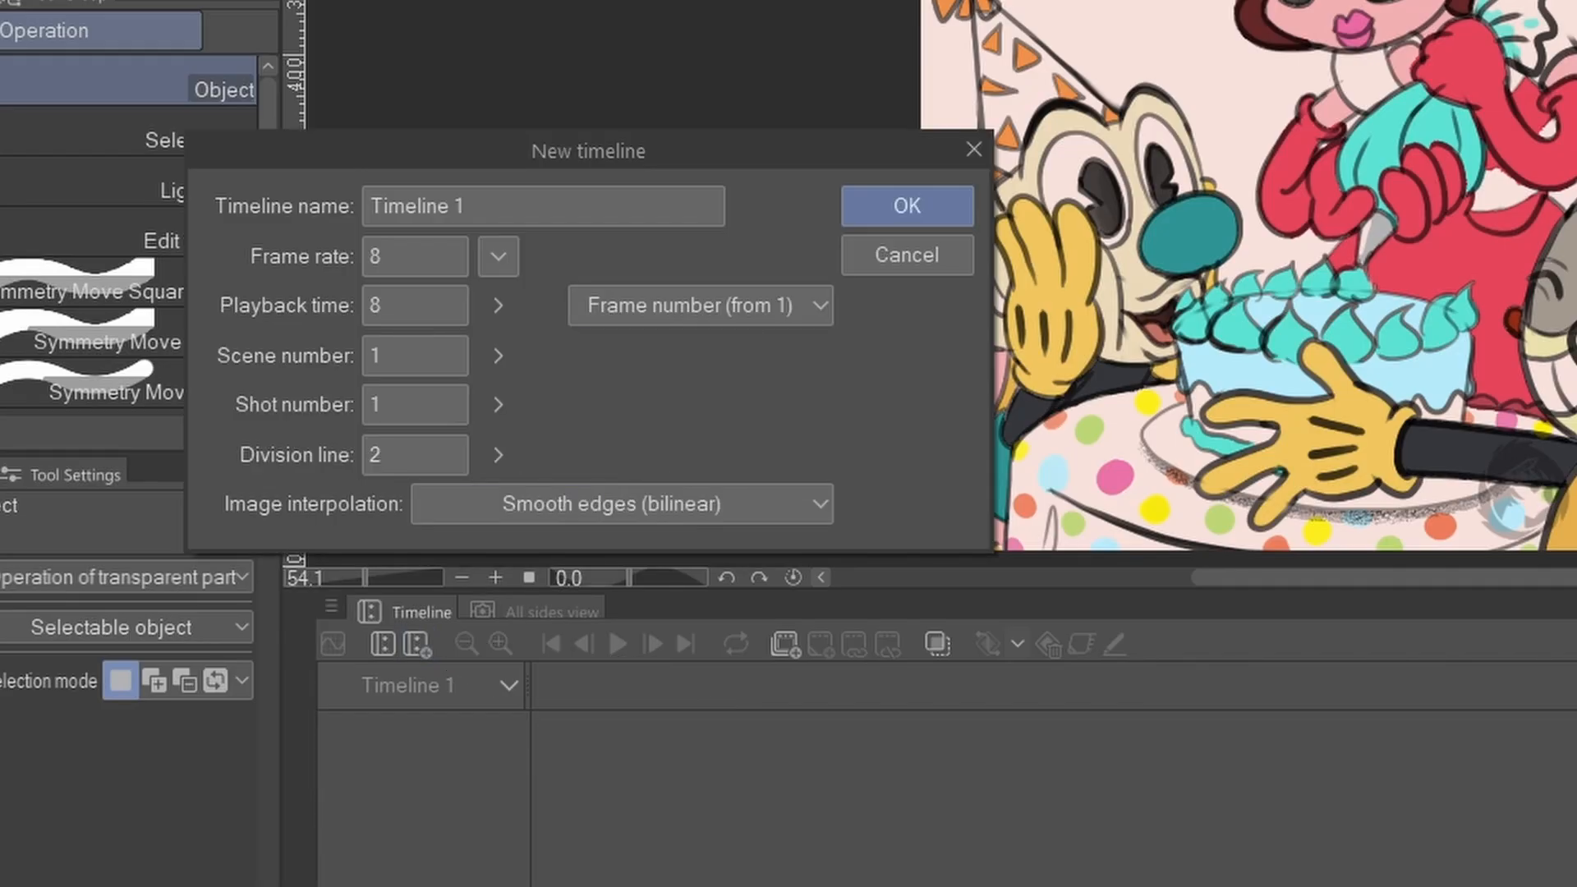
pyautogui.click(497, 256)
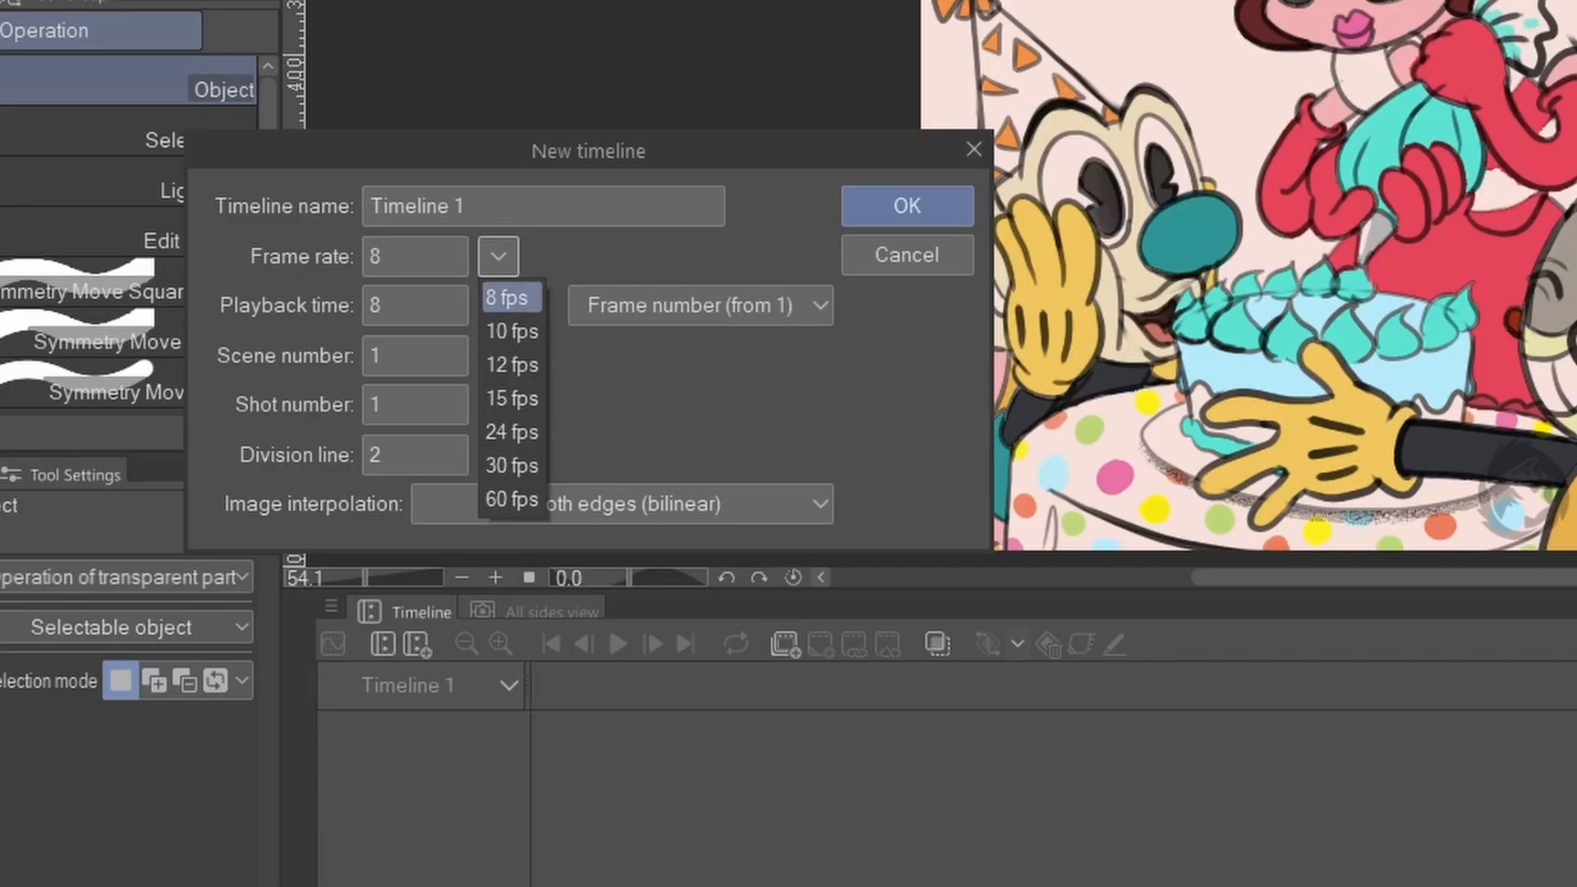
pyautogui.click(511, 298)
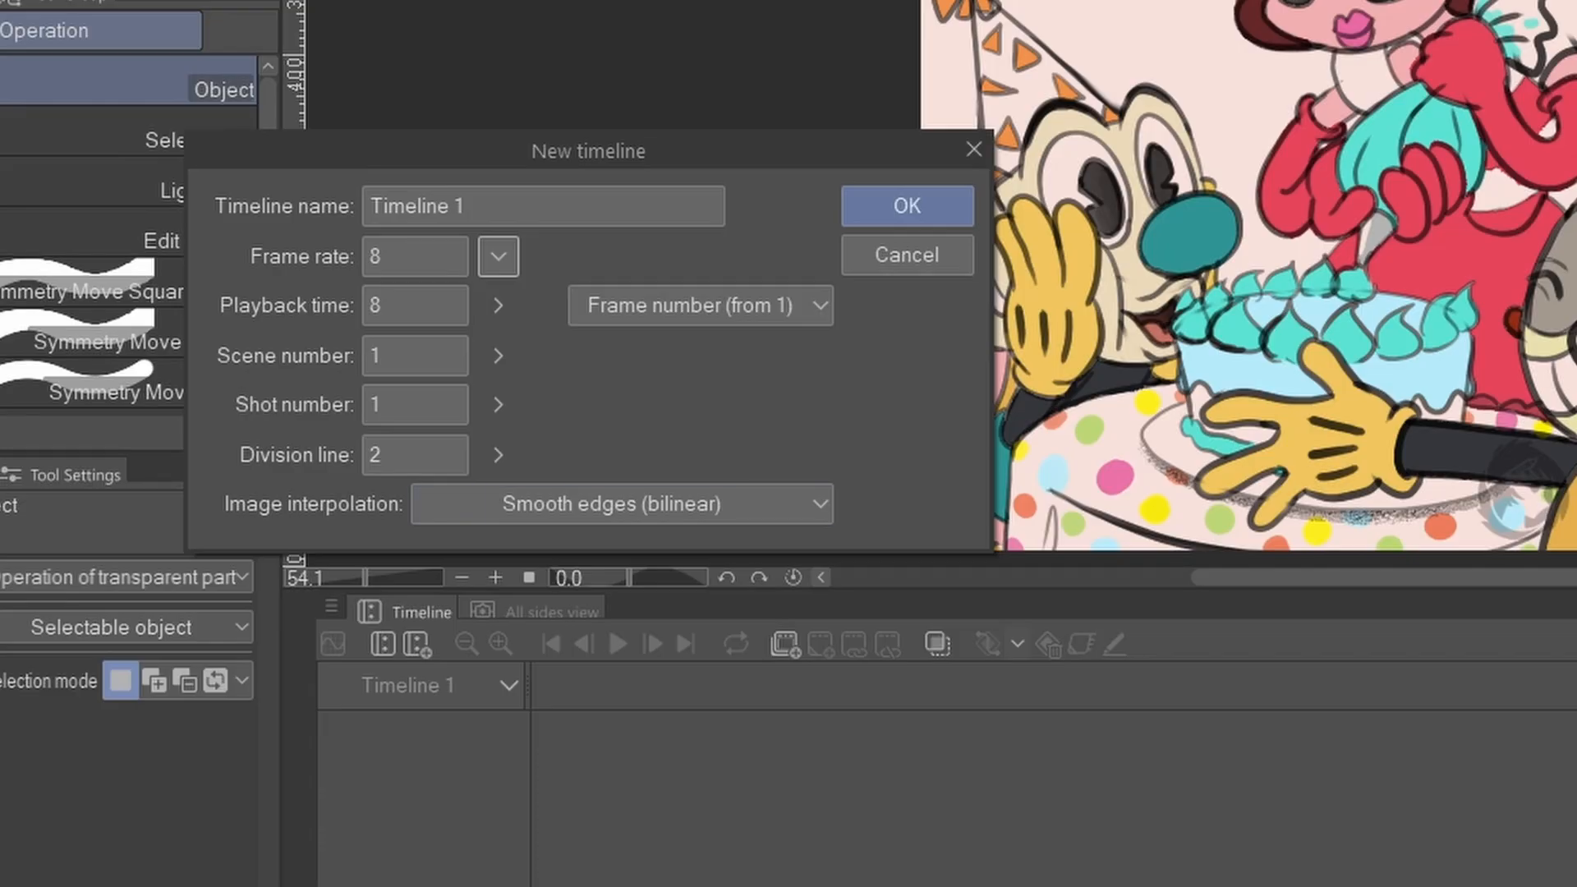
pyautogui.click(416, 455)
pyautogui.write('2')
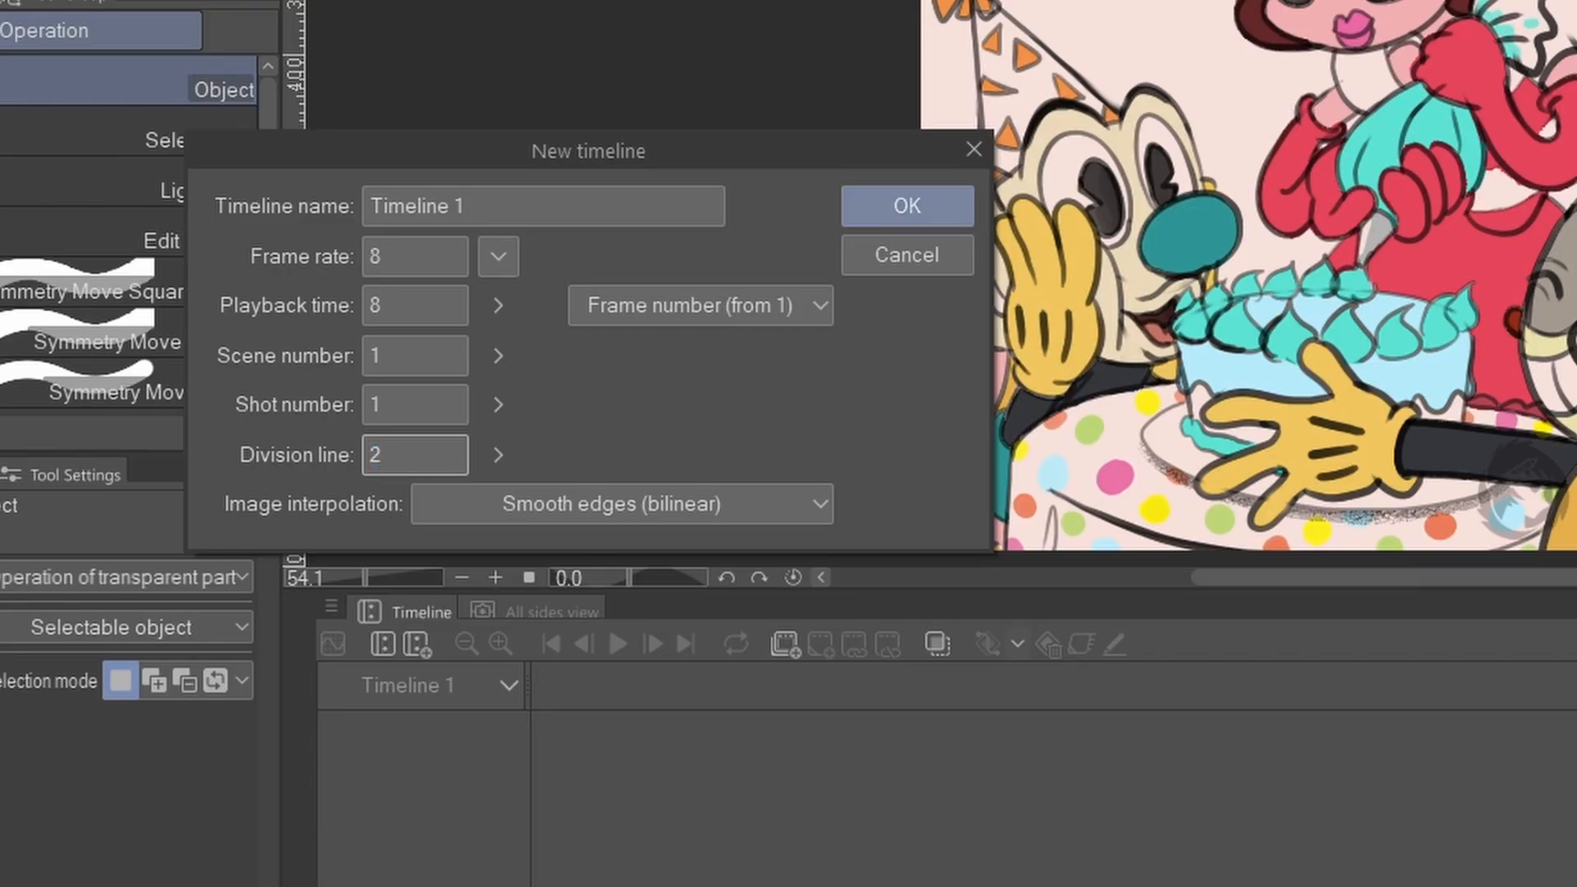
pyautogui.press('Return')
pyautogui.press('space')
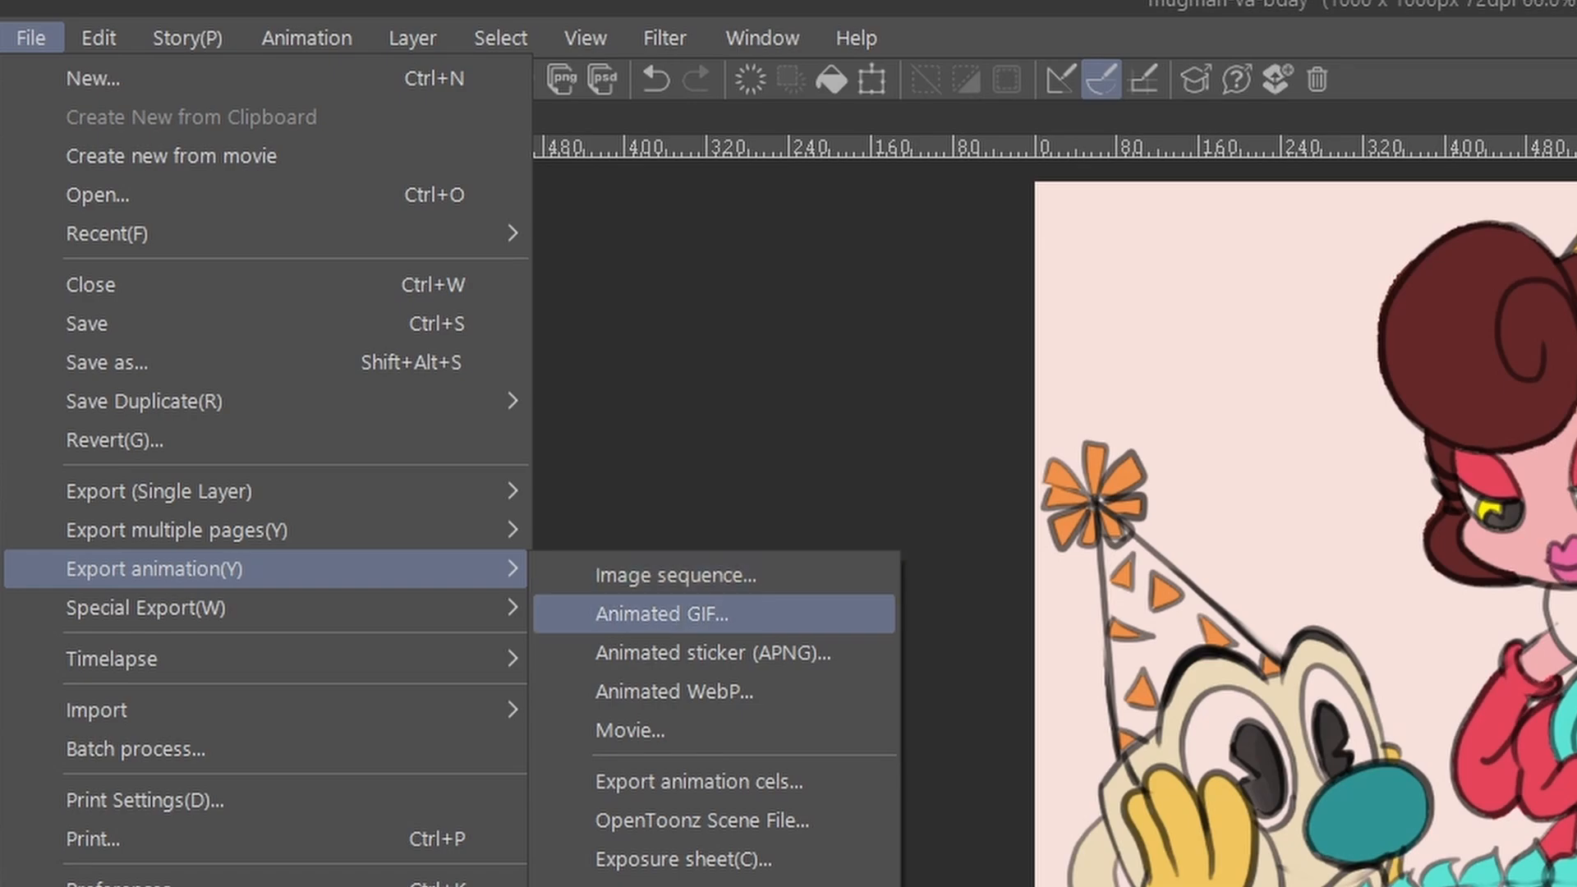
# Set up an animated GIF export named mugman-va-bday with a width and height of 750 px.
pyautogui.click(662, 613)
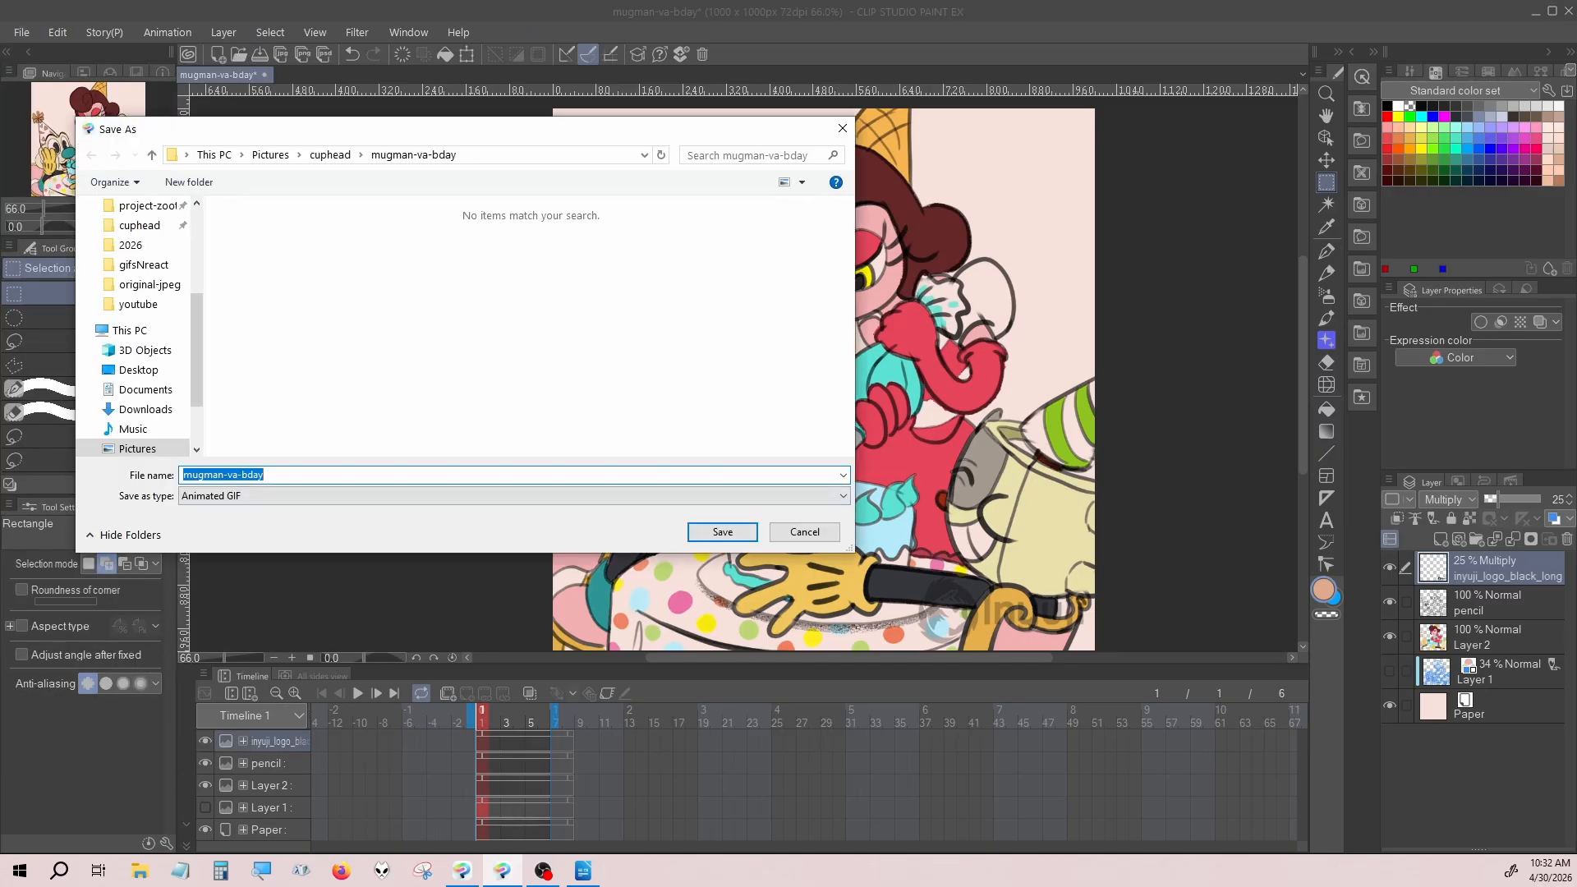
pyautogui.press('Return')
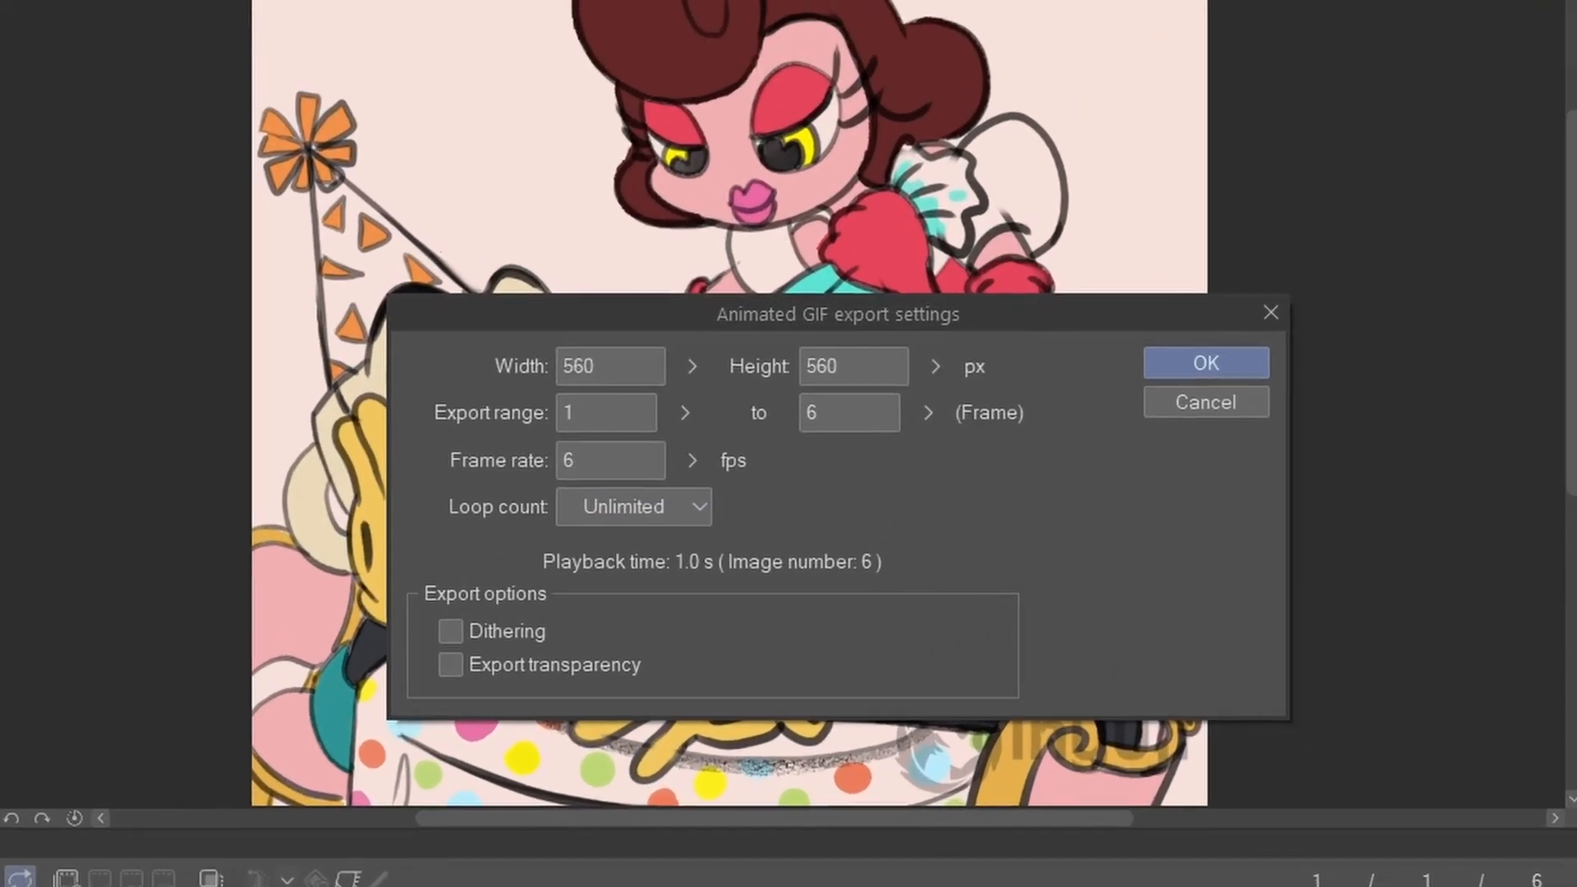
pyautogui.click(612, 366)
pyautogui.click(692, 366)
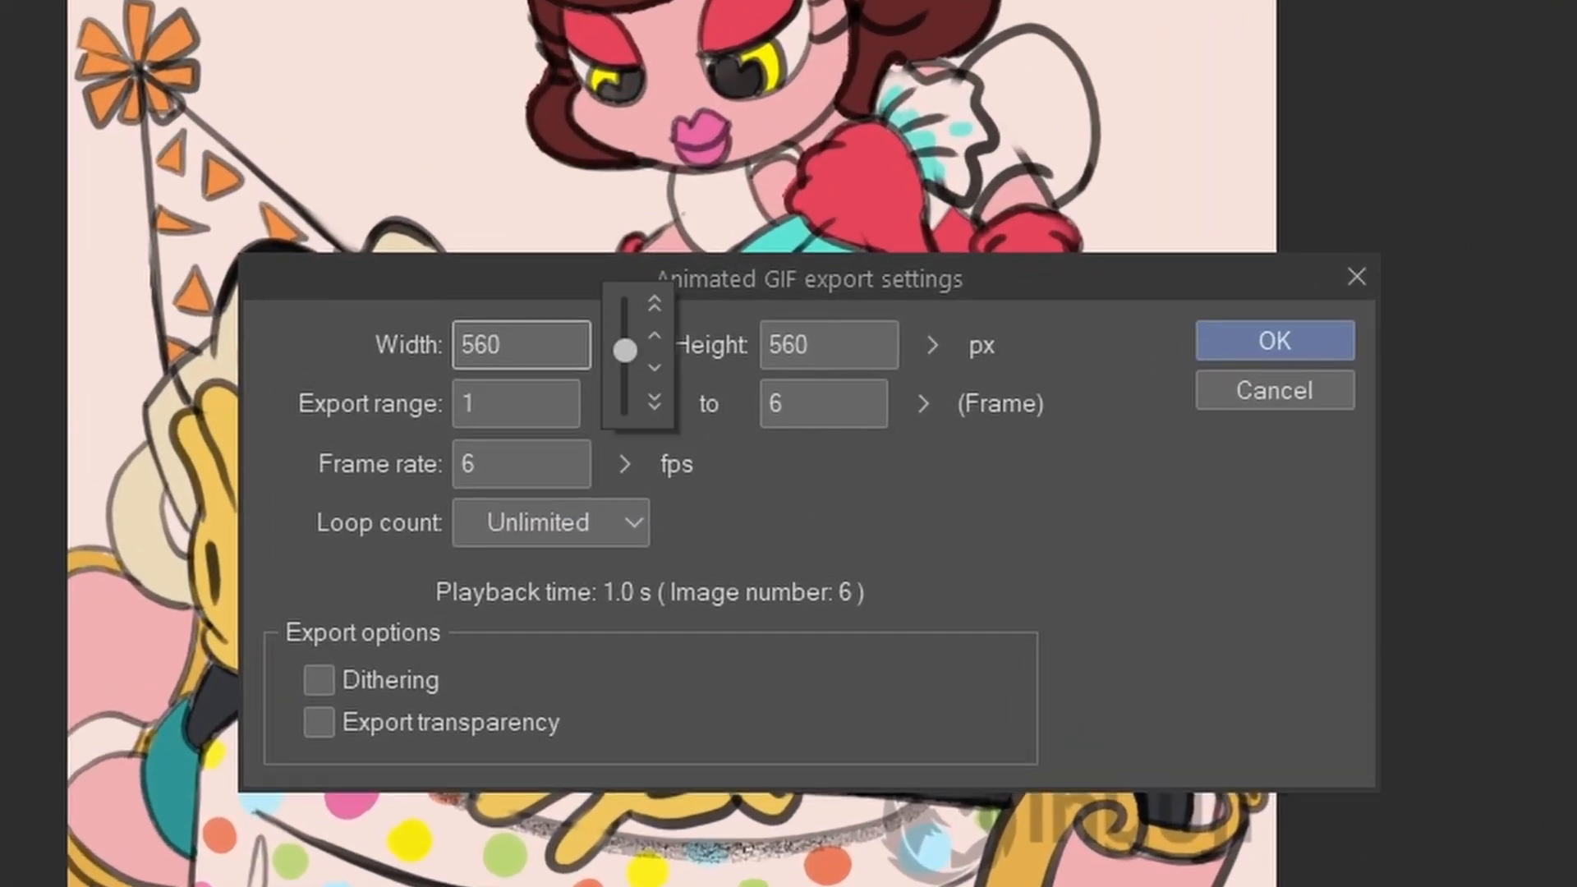
pyautogui.moveTo(693, 368); pyautogui.dragTo(692, 328)
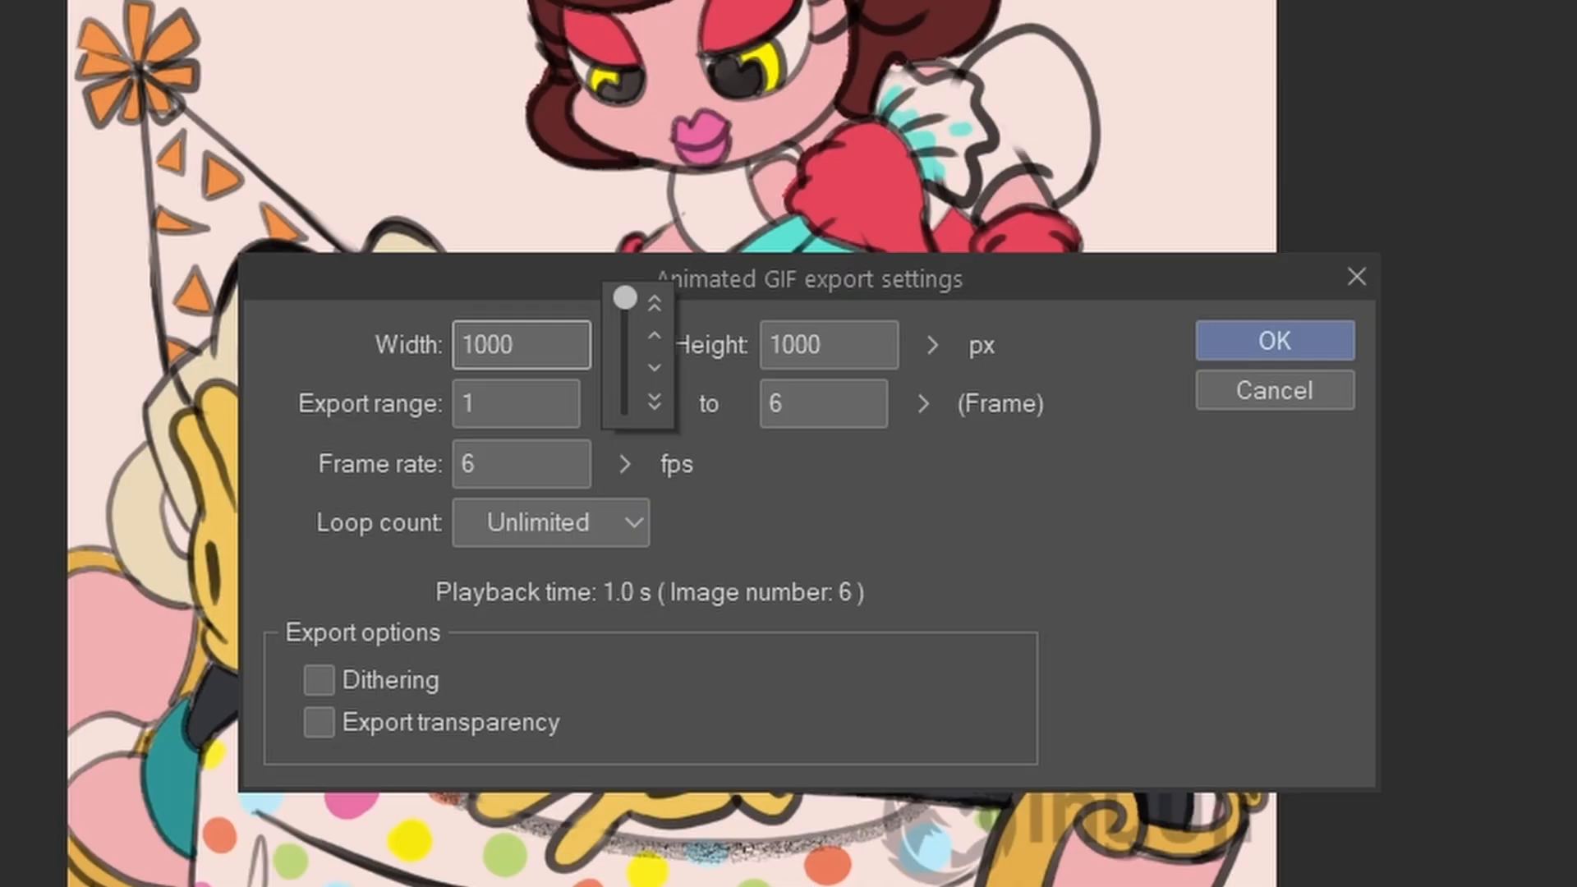
pyautogui.moveTo(625, 298); pyautogui.dragTo(625, 328)
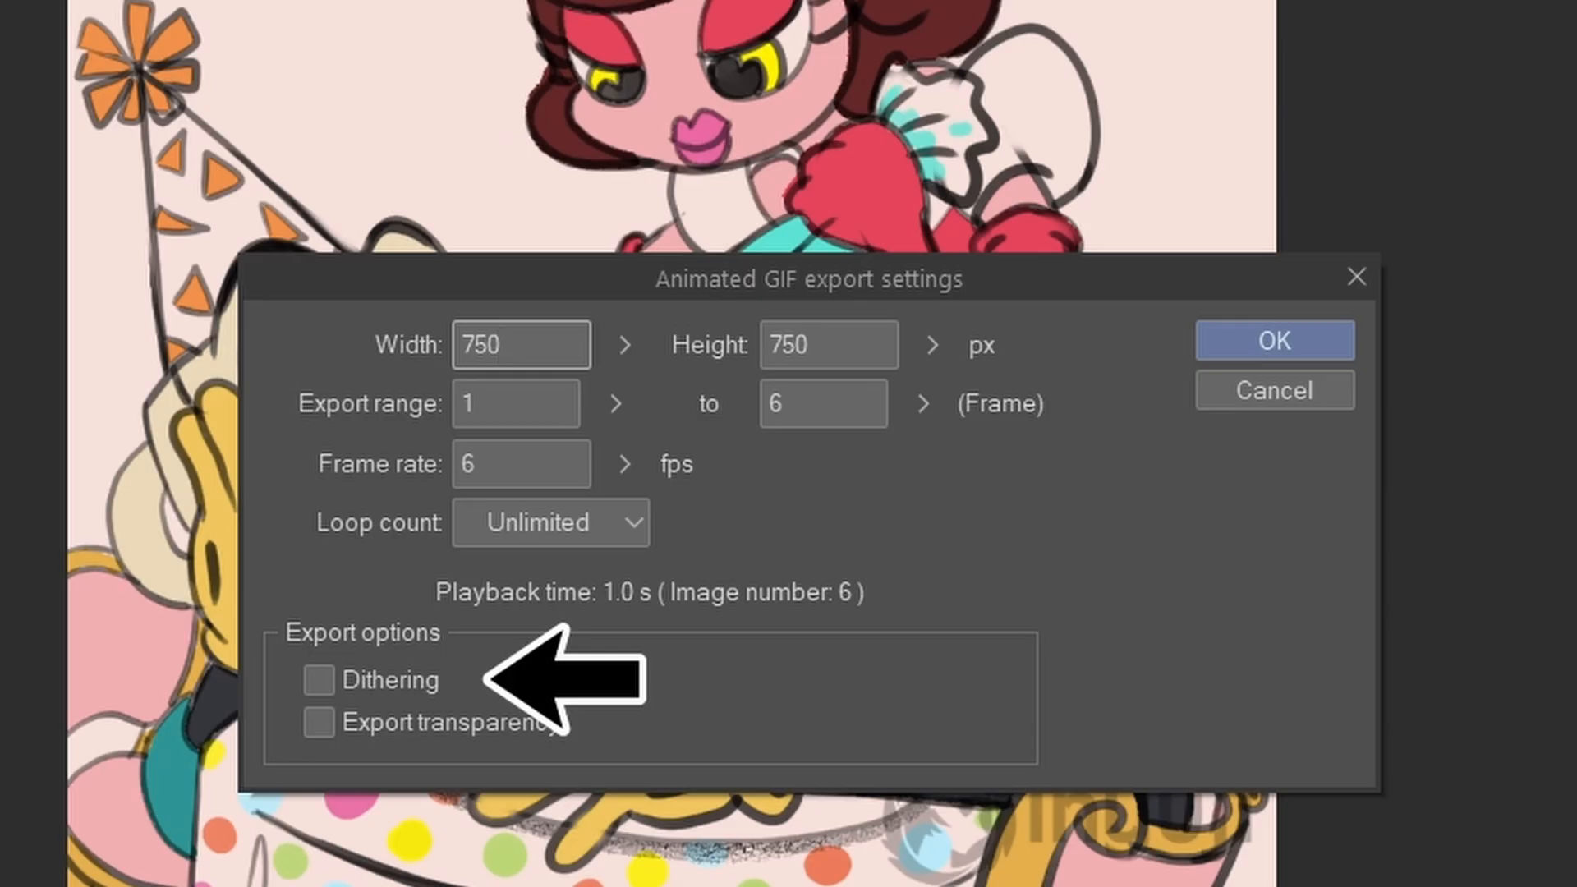
# Check the frame export range in the animated GIF export settings.
pyautogui.click(491, 404)
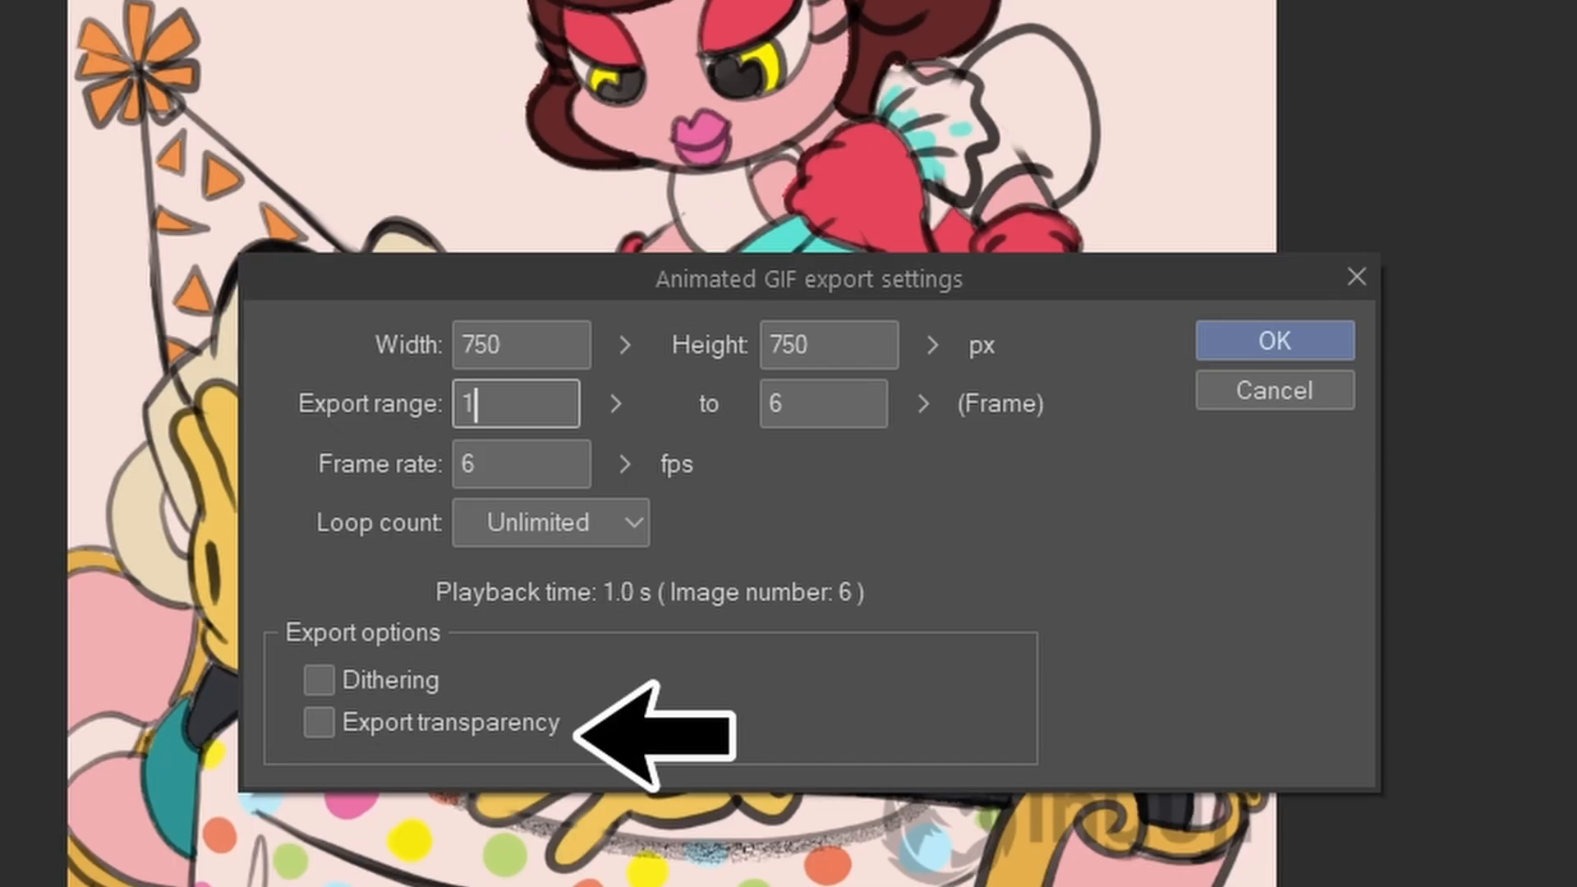
pyautogui.click(798, 404)
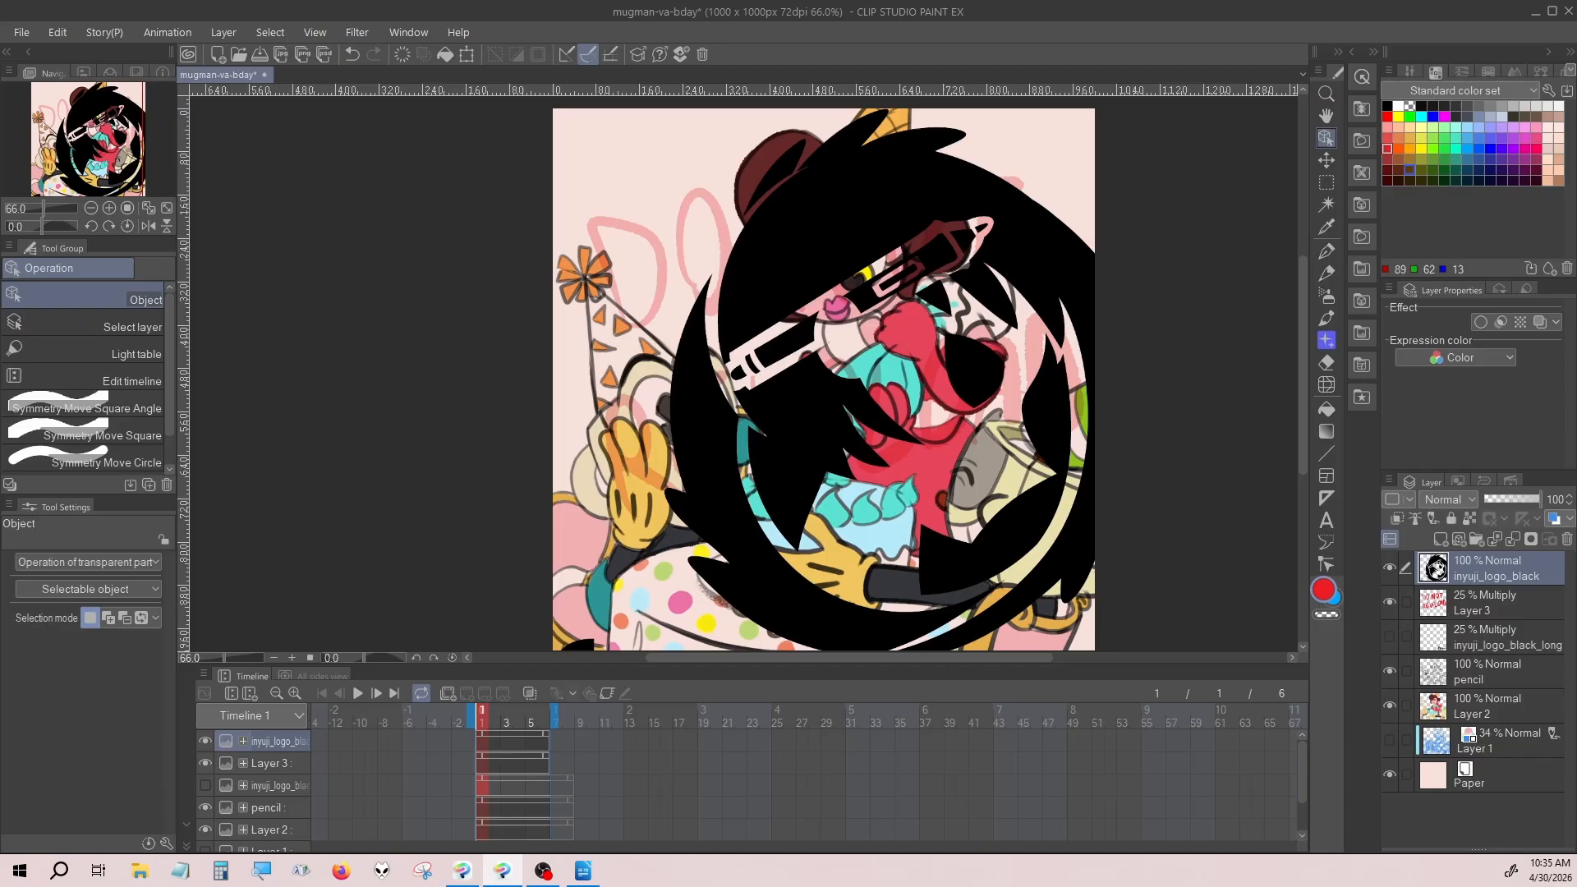
# Scale the inyuji_logo_black layer down to 61% with its proportions kept and centre it over the artwork.
pyautogui.hotkey('ctrl', 't')
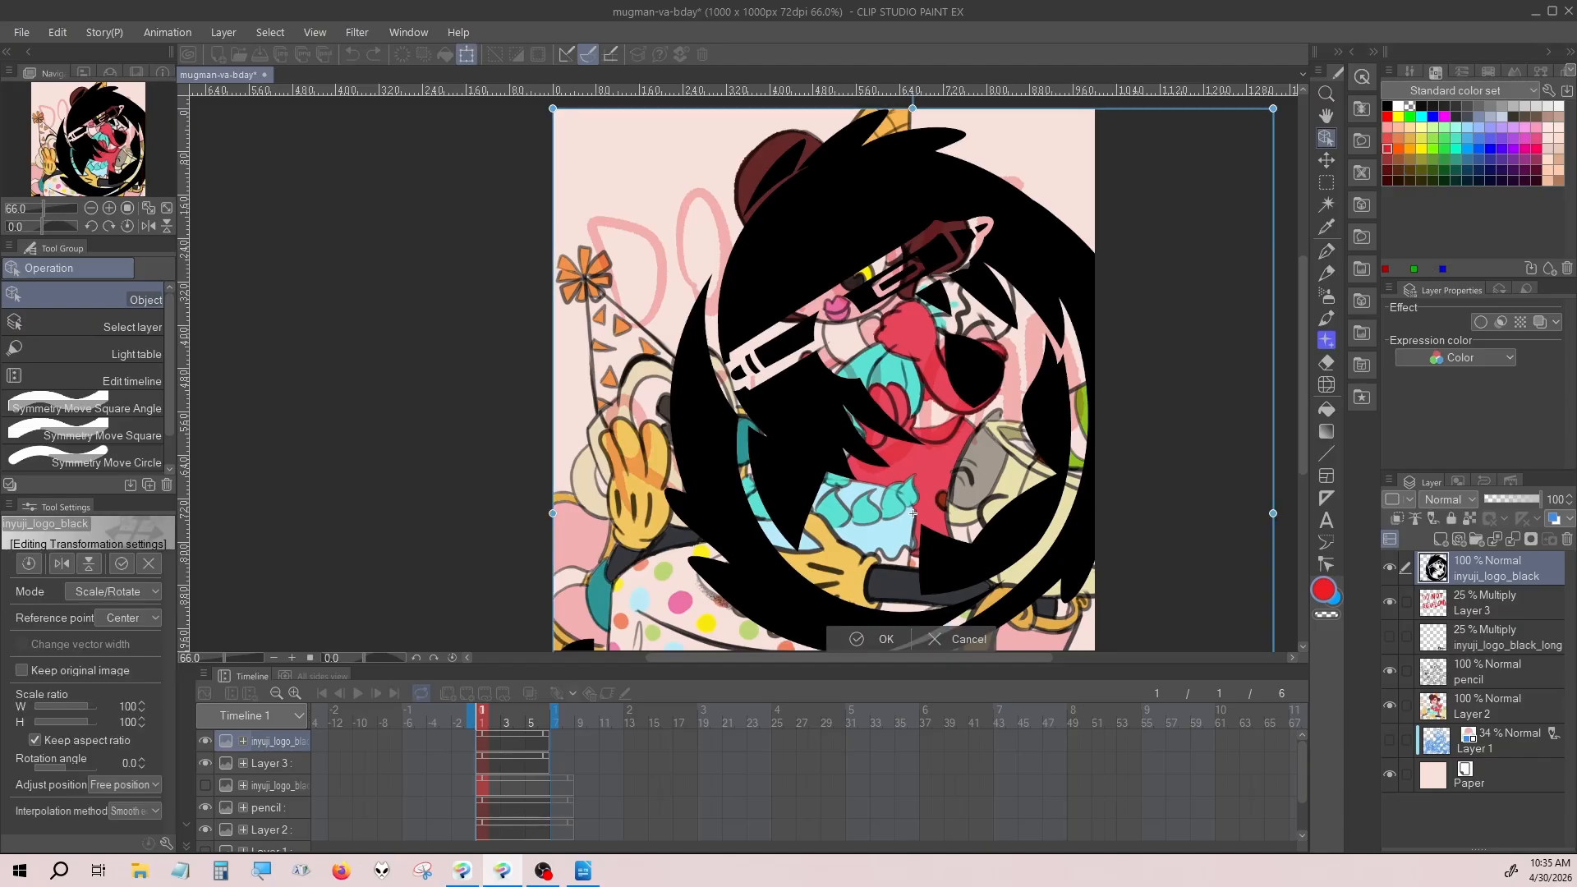
pyautogui.moveTo(1104, 299); pyautogui.dragTo(1046, 363)
pyautogui.moveTo(821, 608); pyautogui.dragTo(842, 350)
pyautogui.moveTo(1066, 105); pyautogui.dragTo(1010, 183)
pyautogui.moveTo(813, 429); pyautogui.dragTo(848, 390)
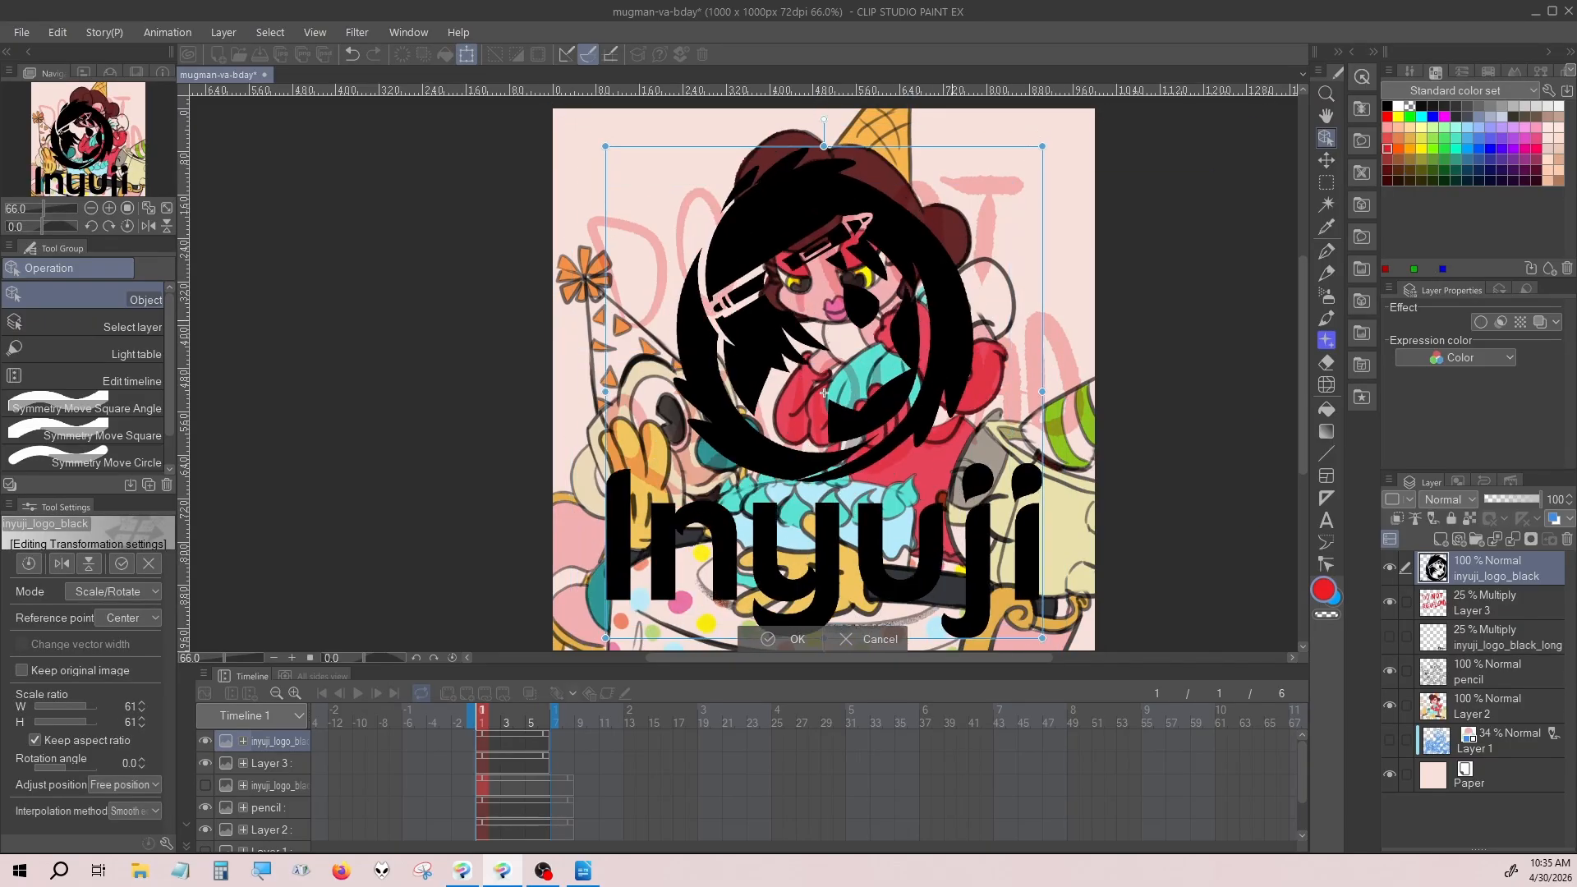
pyautogui.press('p')
pyautogui.press('Return')
# Lower the inyuji_logo_black layer's opacity to 22% and hide Layer 3.
pyautogui.moveTo(1537, 499); pyautogui.dragTo(1496, 499)
pyautogui.click(1388, 602)
# Play the timeline to preview the logo's timing over the artwork, then stop the playback.
pyautogui.click(494, 718)
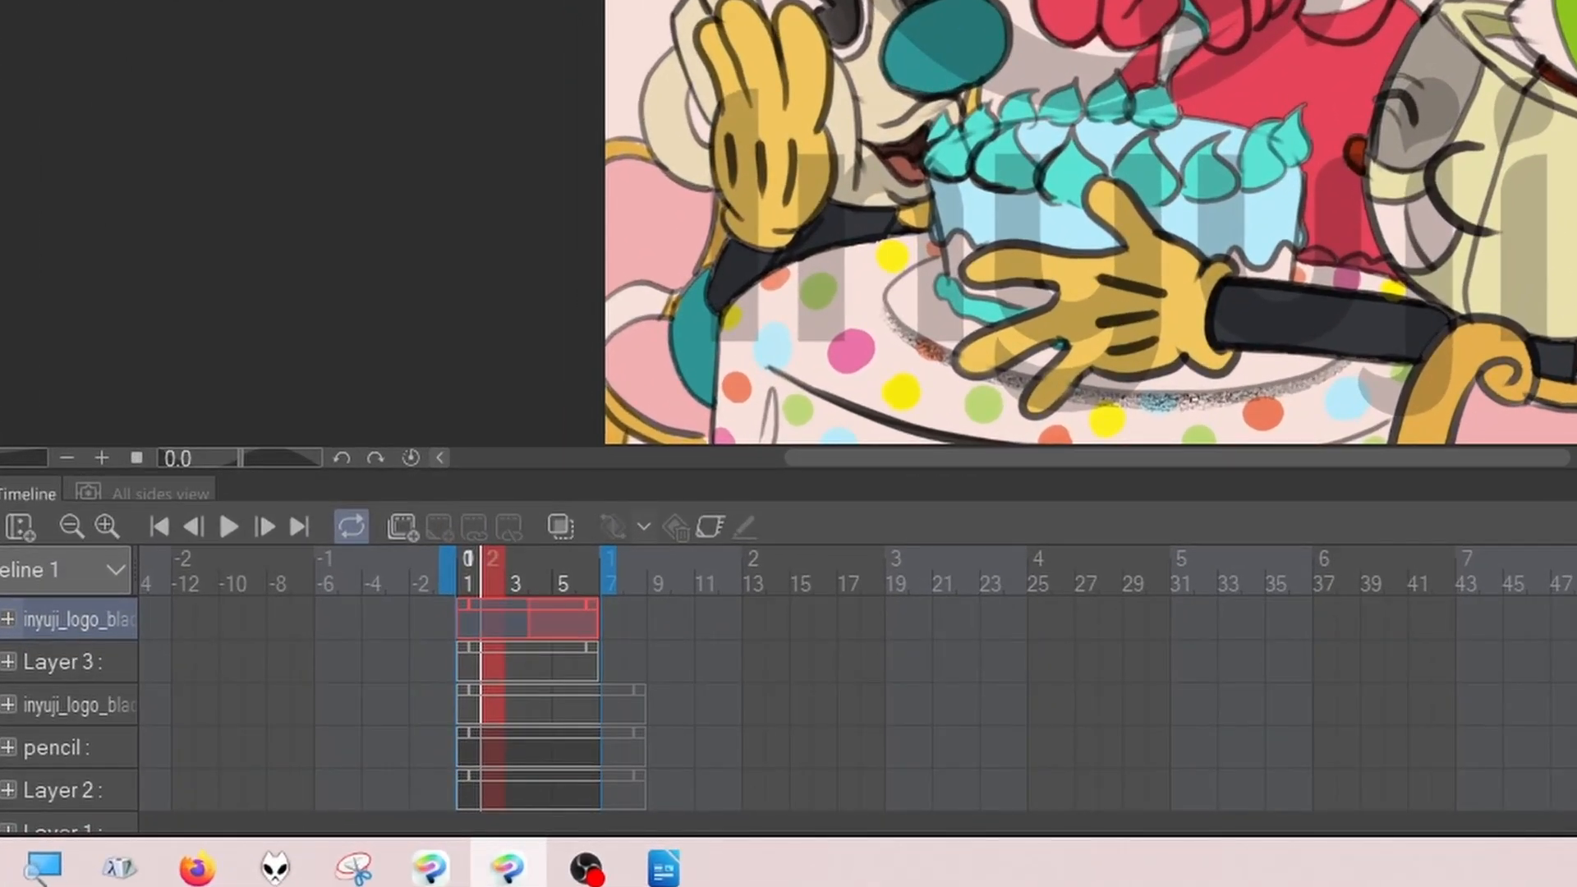
pyautogui.press('space')
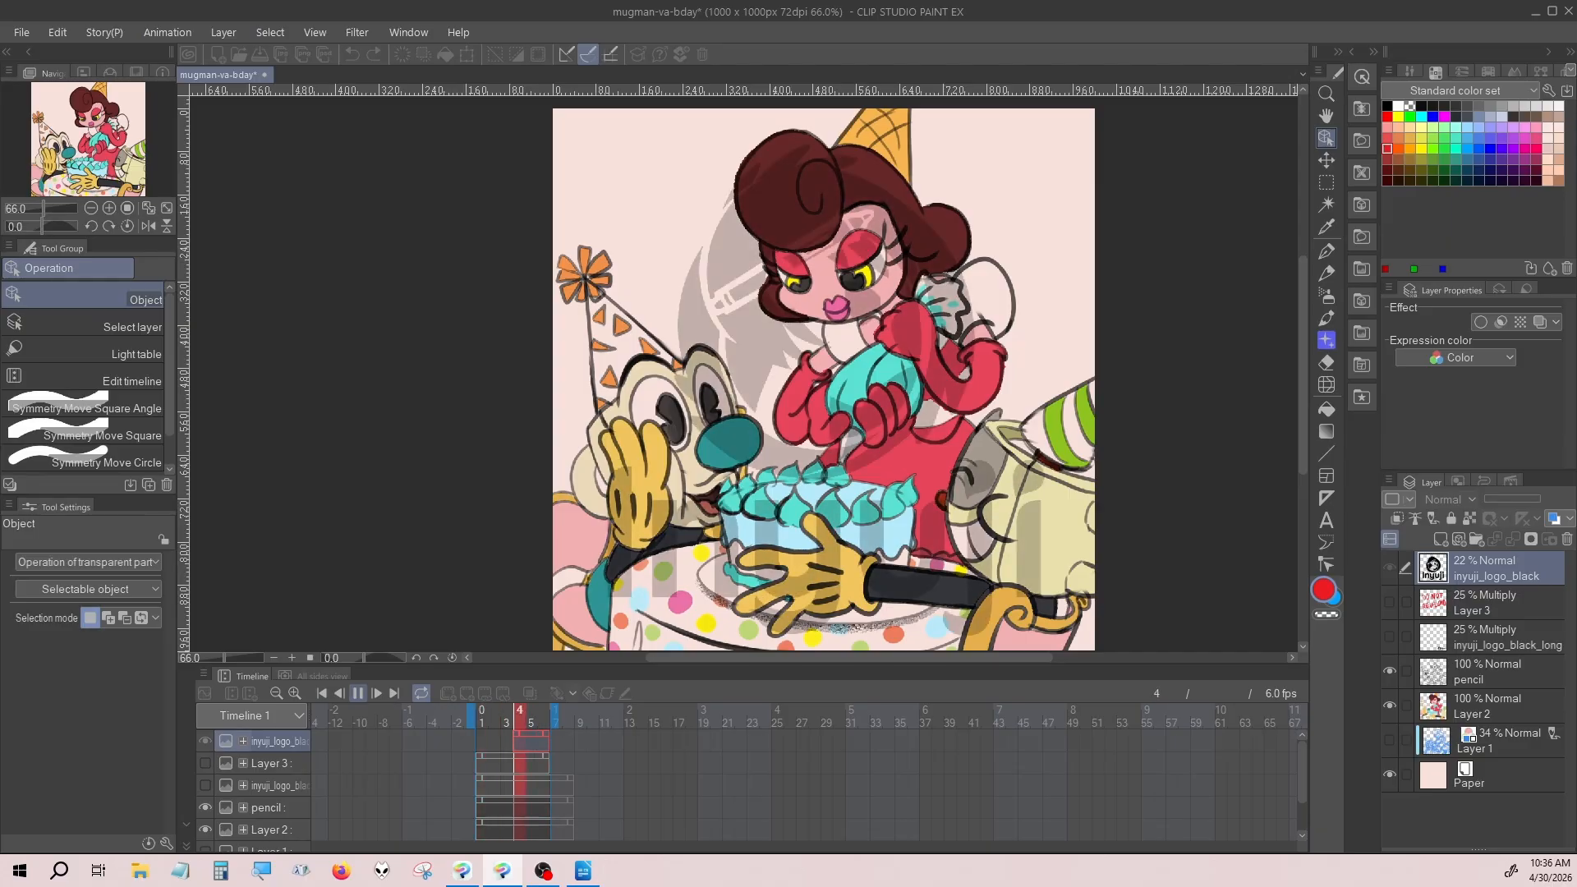
pyautogui.press('space')
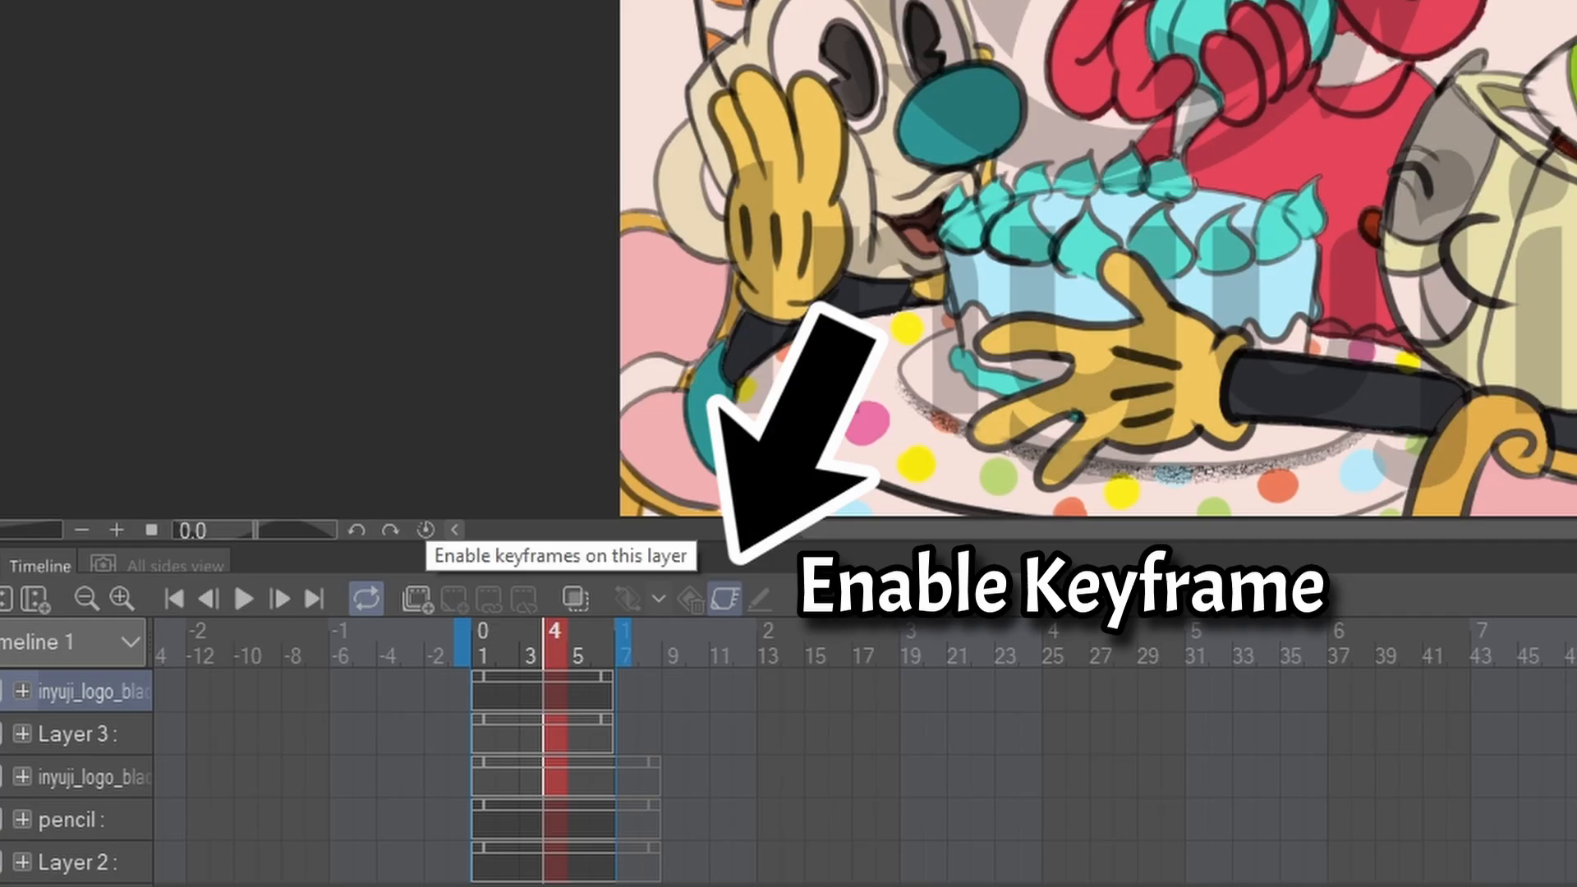
# Enable keyframes with Hold interpolation on the inyuji_logo_black layer and add a keyframe at frame 1.
pyautogui.click(608, 693)
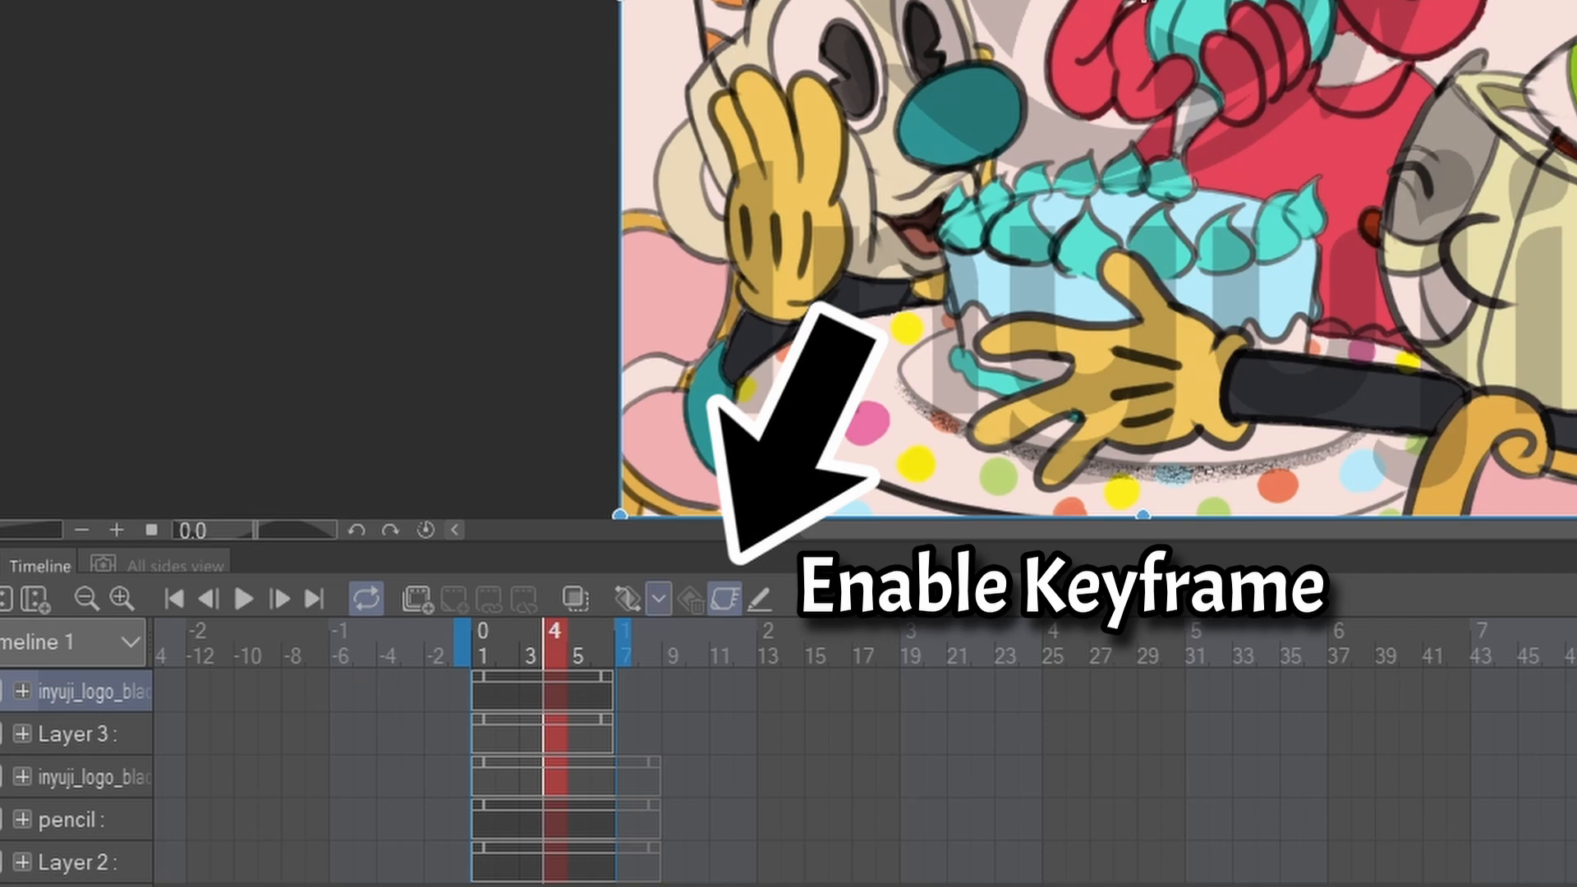
pyautogui.click(658, 598)
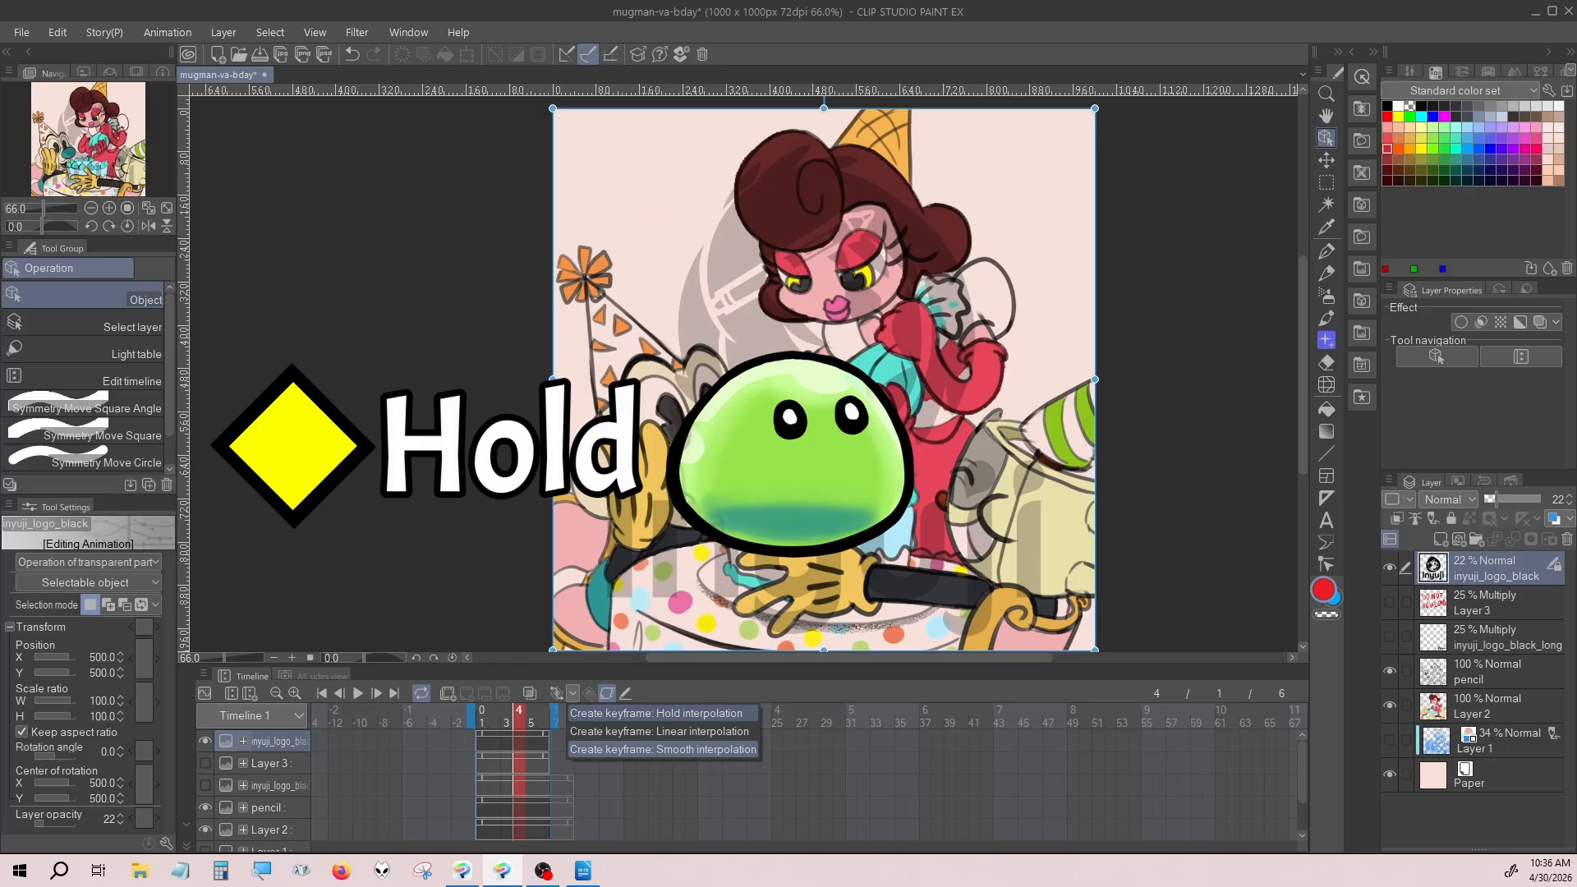
pyautogui.click(819, 637)
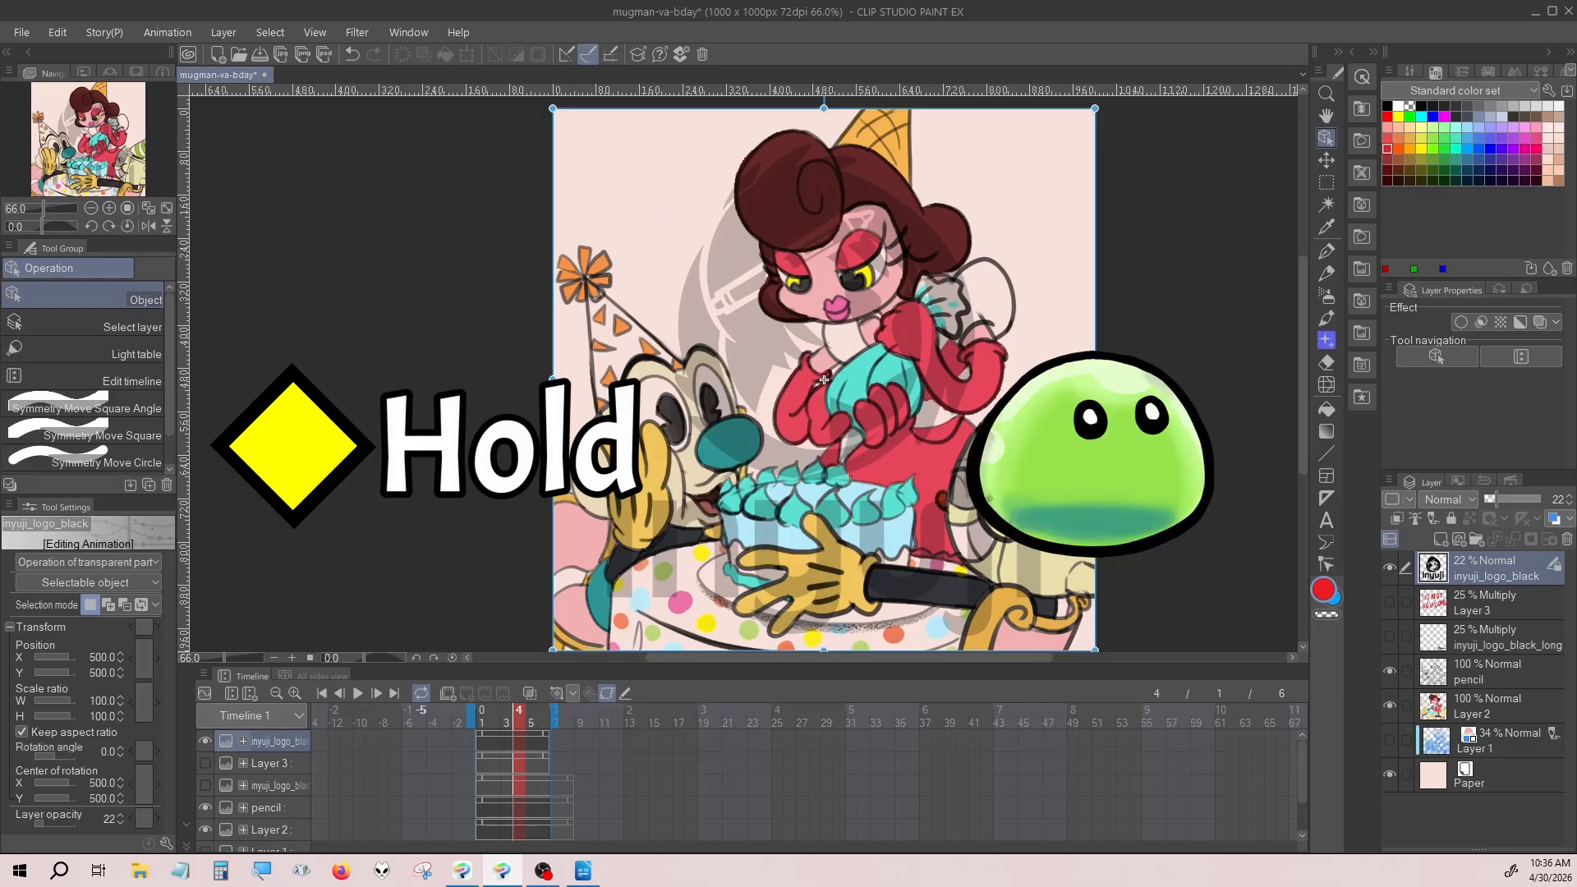
pyautogui.click(483, 644)
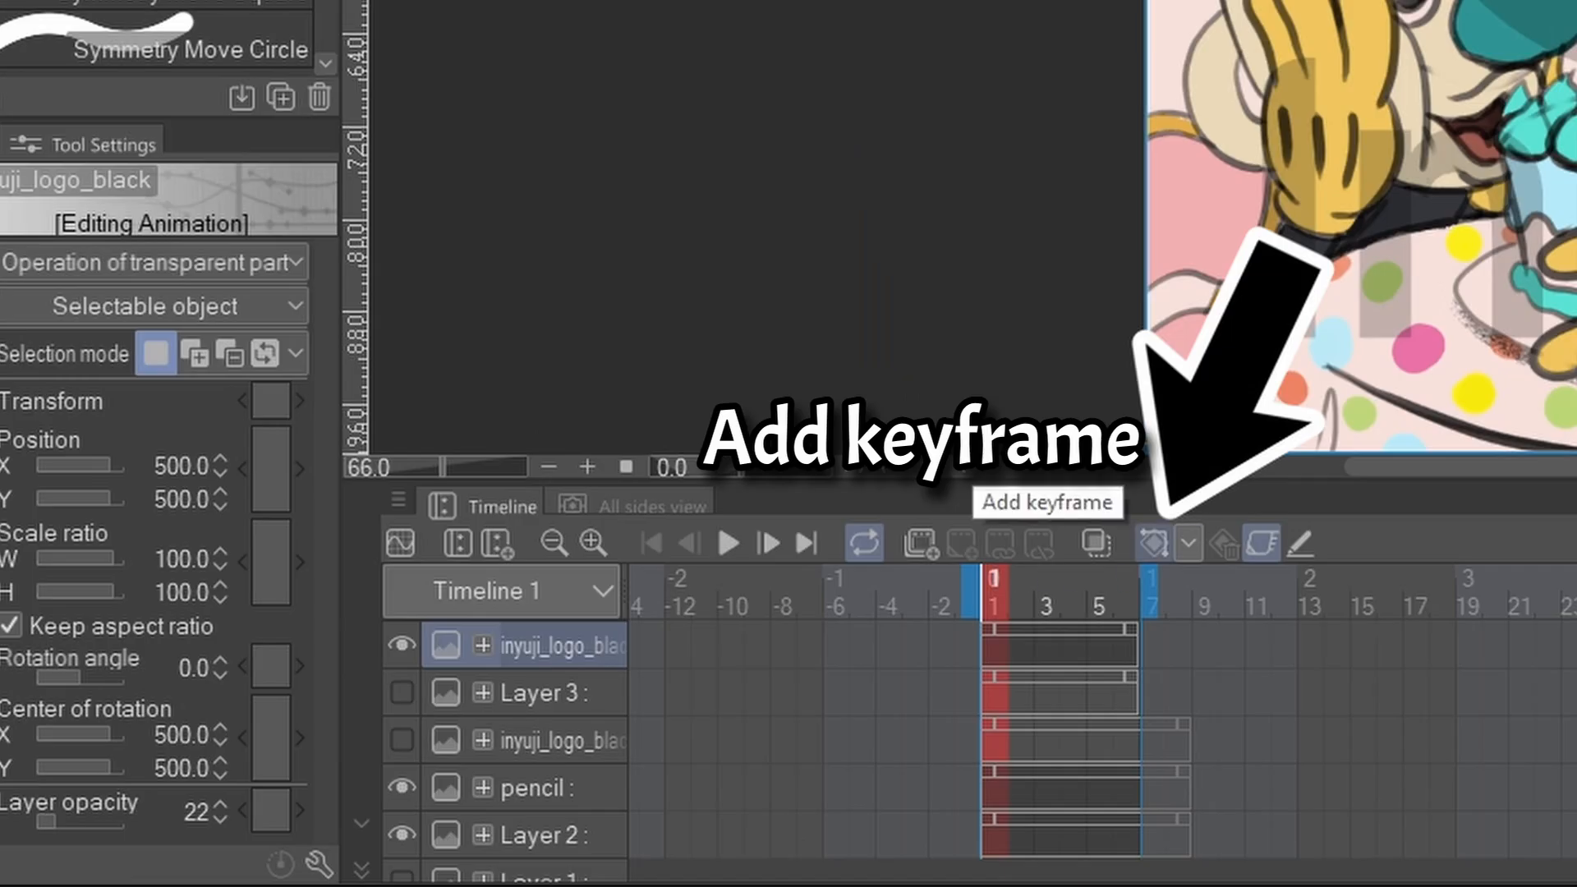
pyautogui.click(1153, 542)
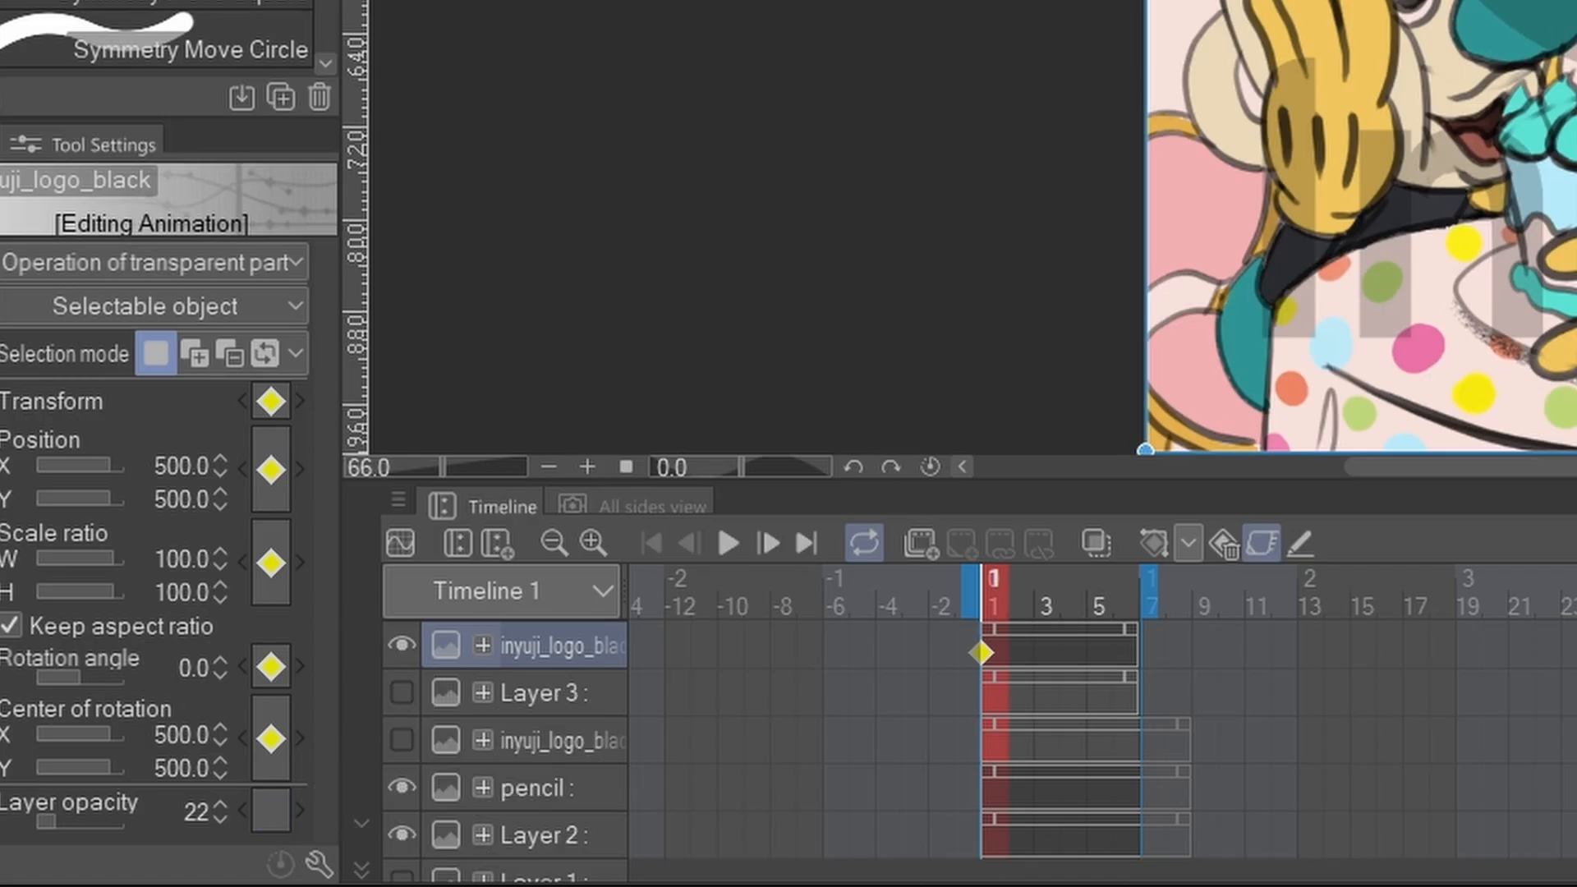
# Keyframe only the logo's layer opacity at frame 1 and raise the opacity to 34 at frame 4.
pyautogui.click(271, 812)
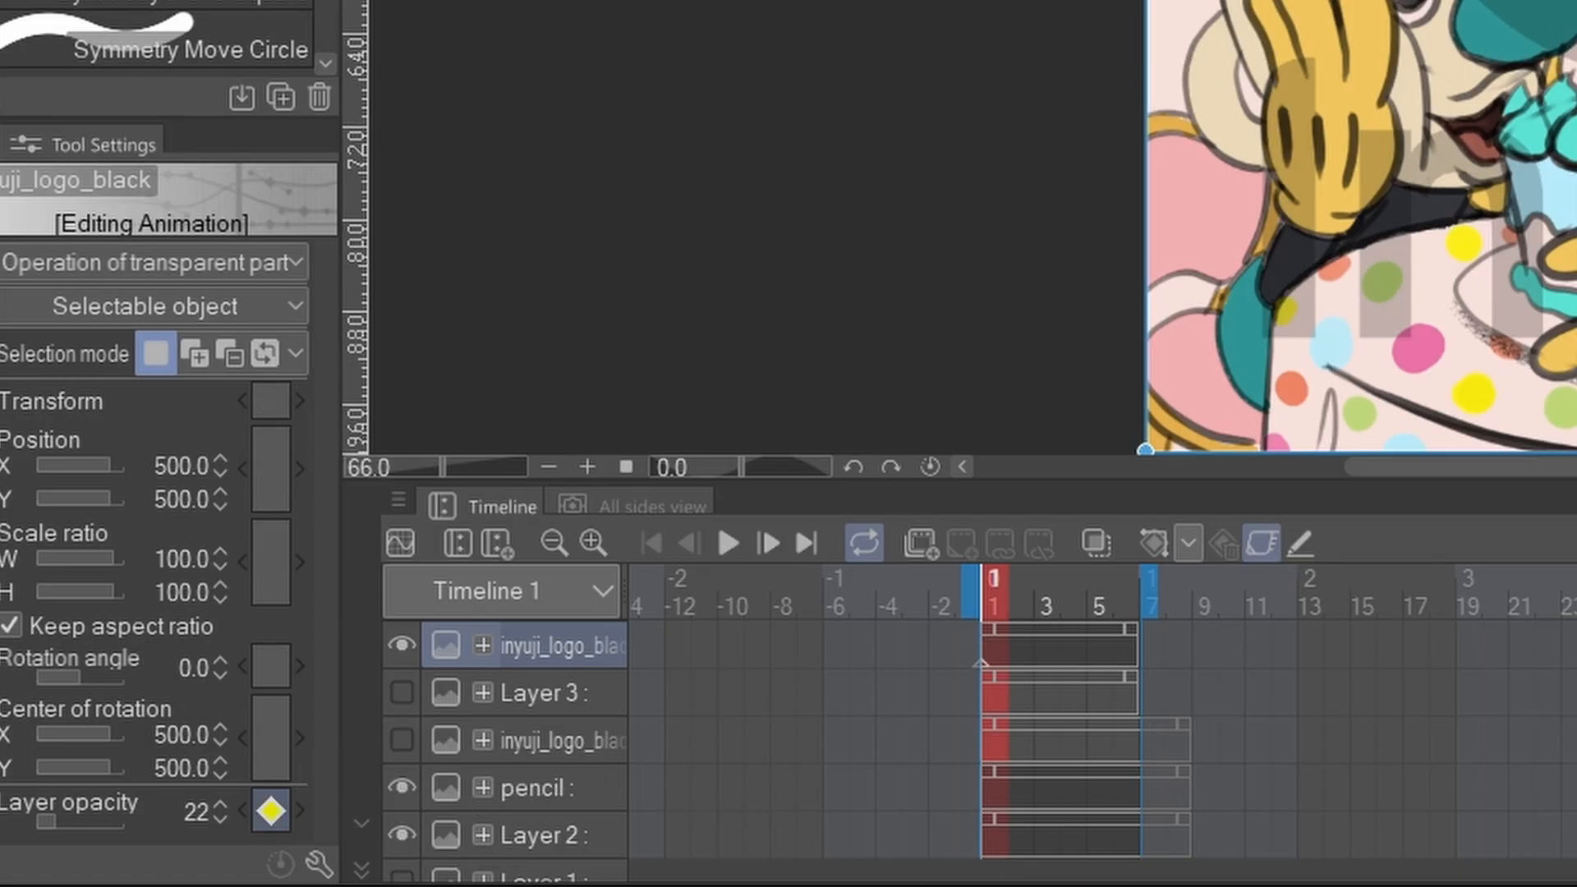
pyautogui.moveTo(55, 822)
pyautogui.mouseDown()
pyautogui.moveTo(37, 821)
pyautogui.moveTo(65, 821)
pyautogui.mouseUp()
pyautogui.click(1073, 582)
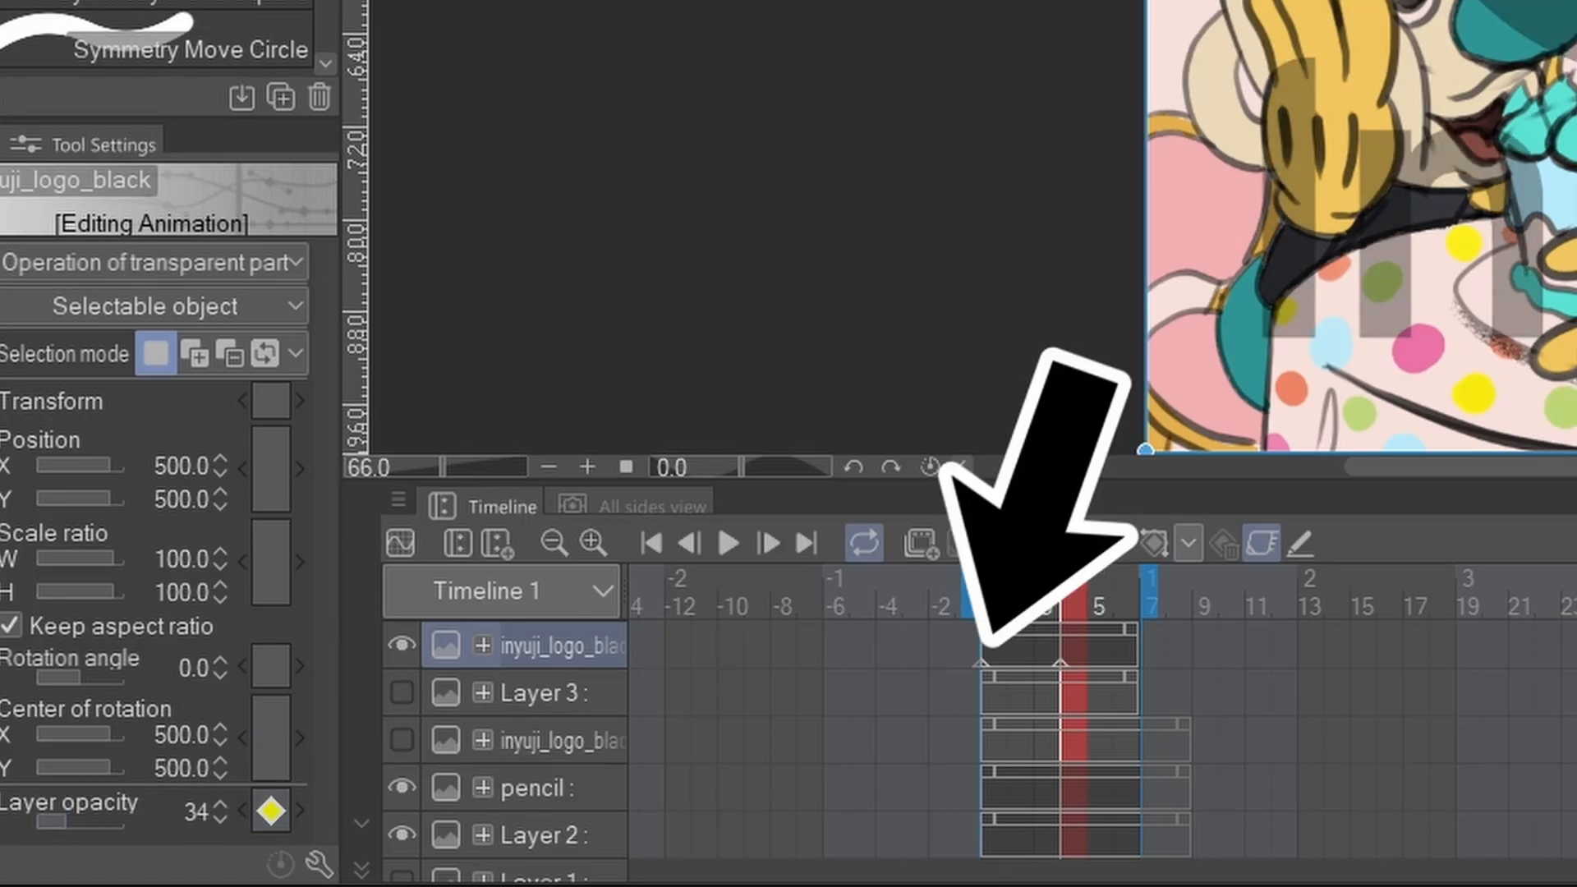
pyautogui.click(483, 645)
pyautogui.click(483, 645)
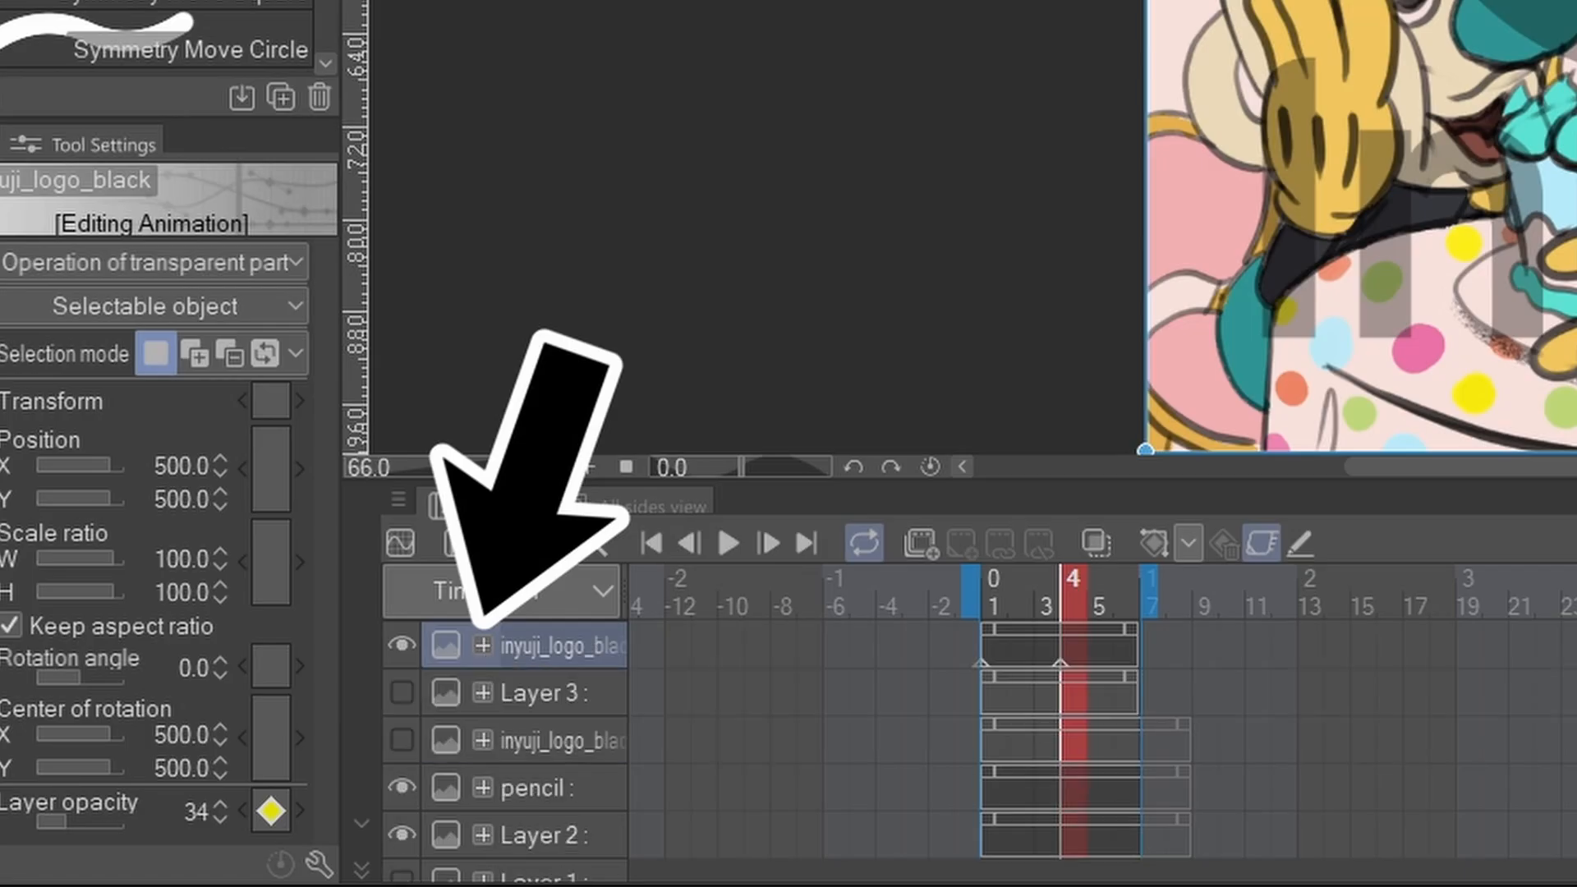
pyautogui.click(483, 645)
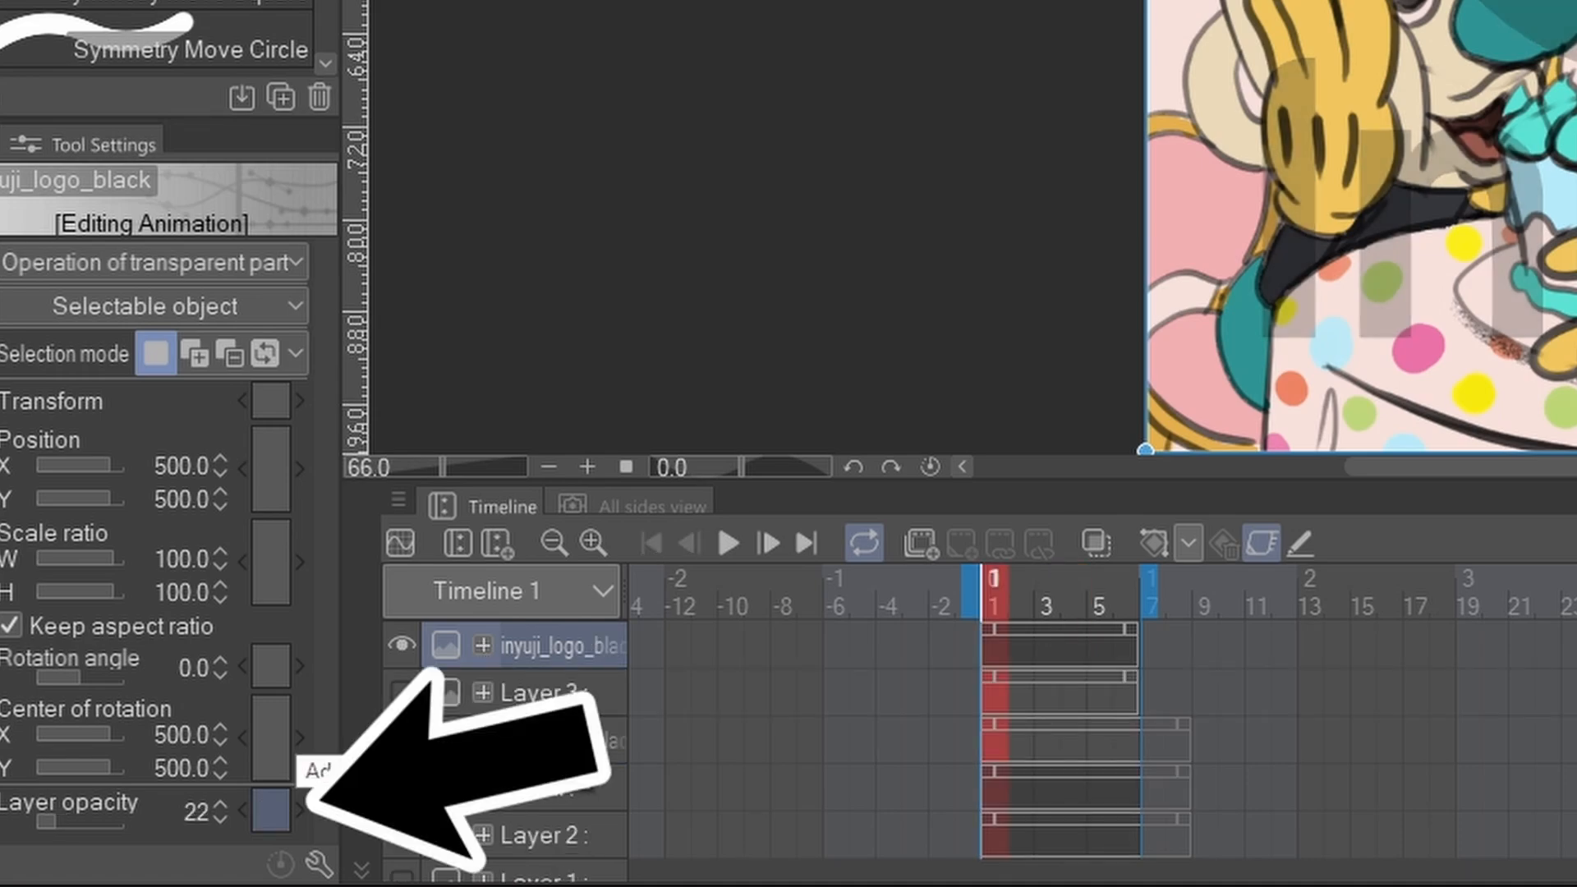
# Add hold keyframes to the inyuji_logo_black layer's opacity, with 22 at frame 1 and 34 at frame 4.
pyautogui.click(271, 810)
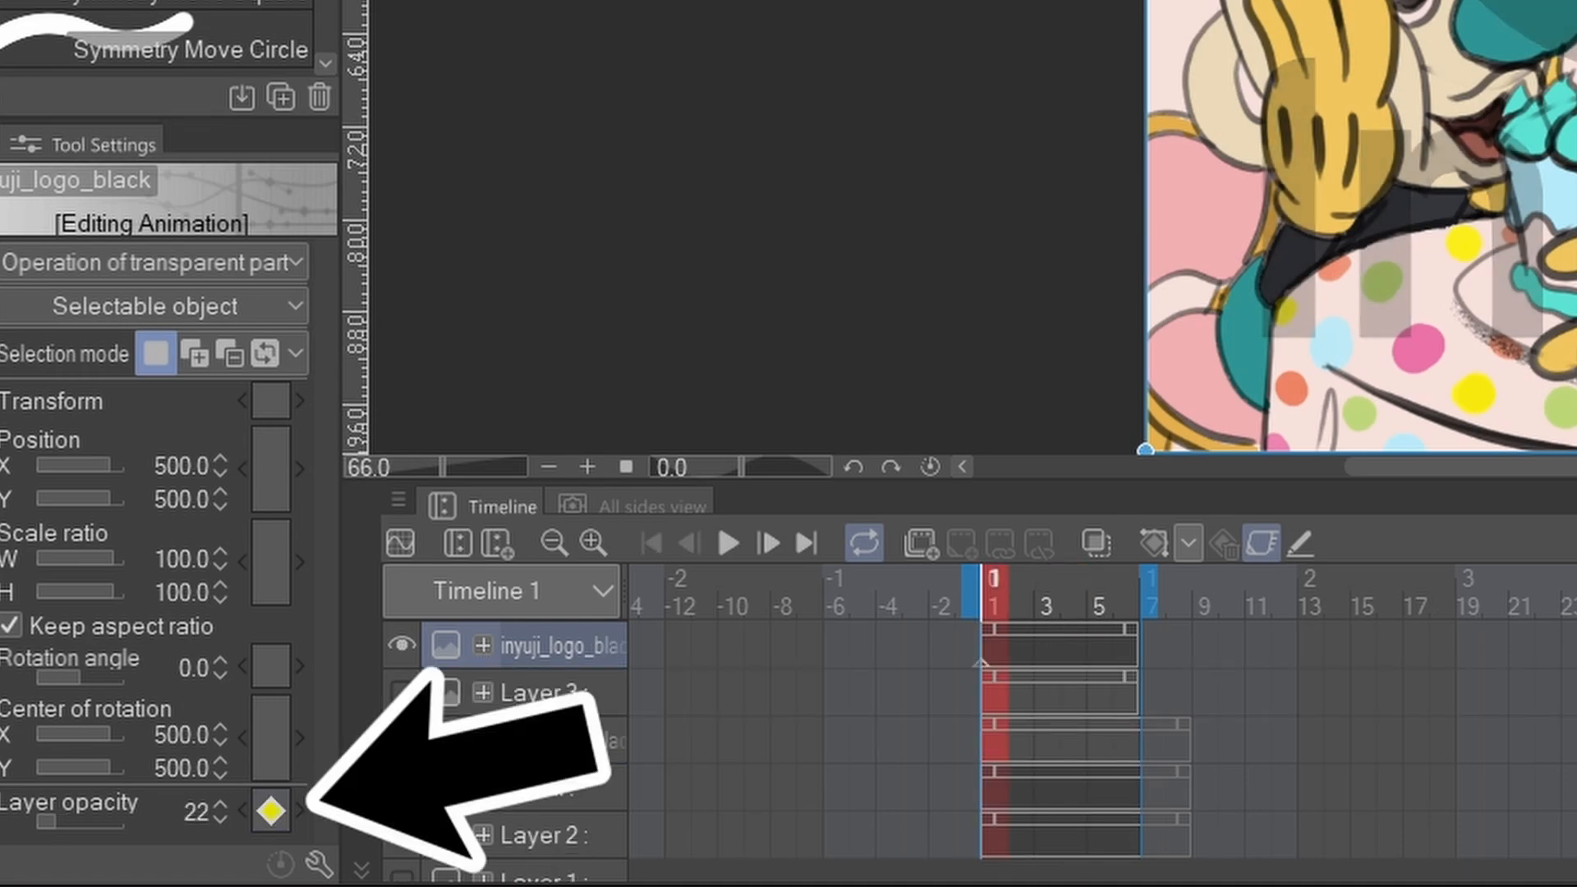
pyautogui.click(1073, 593)
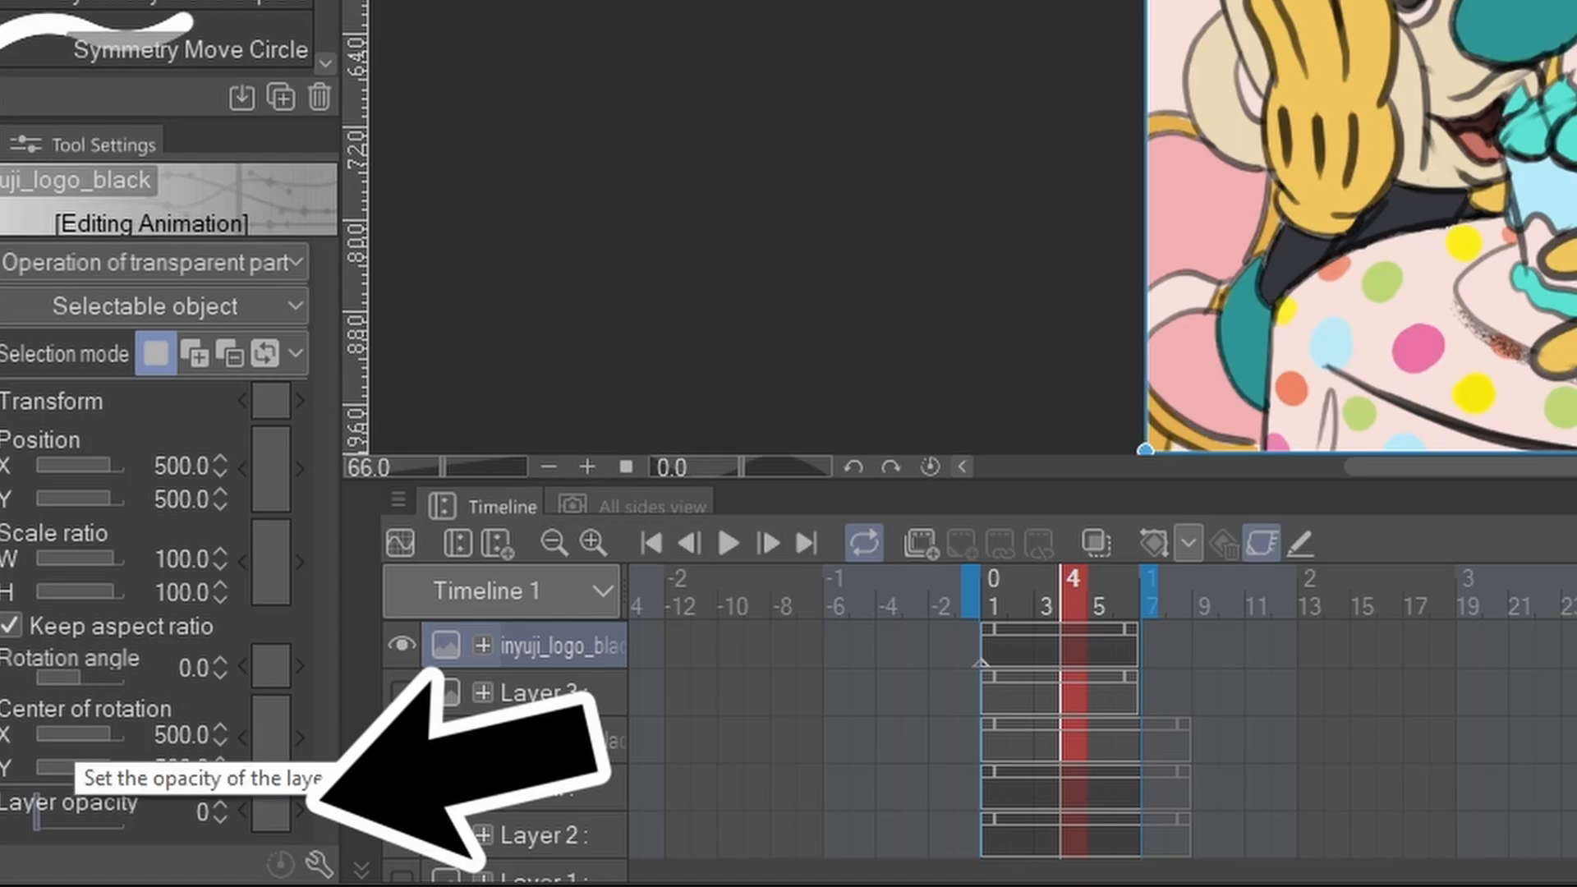
pyautogui.moveTo(37, 822); pyautogui.dragTo(67, 823)
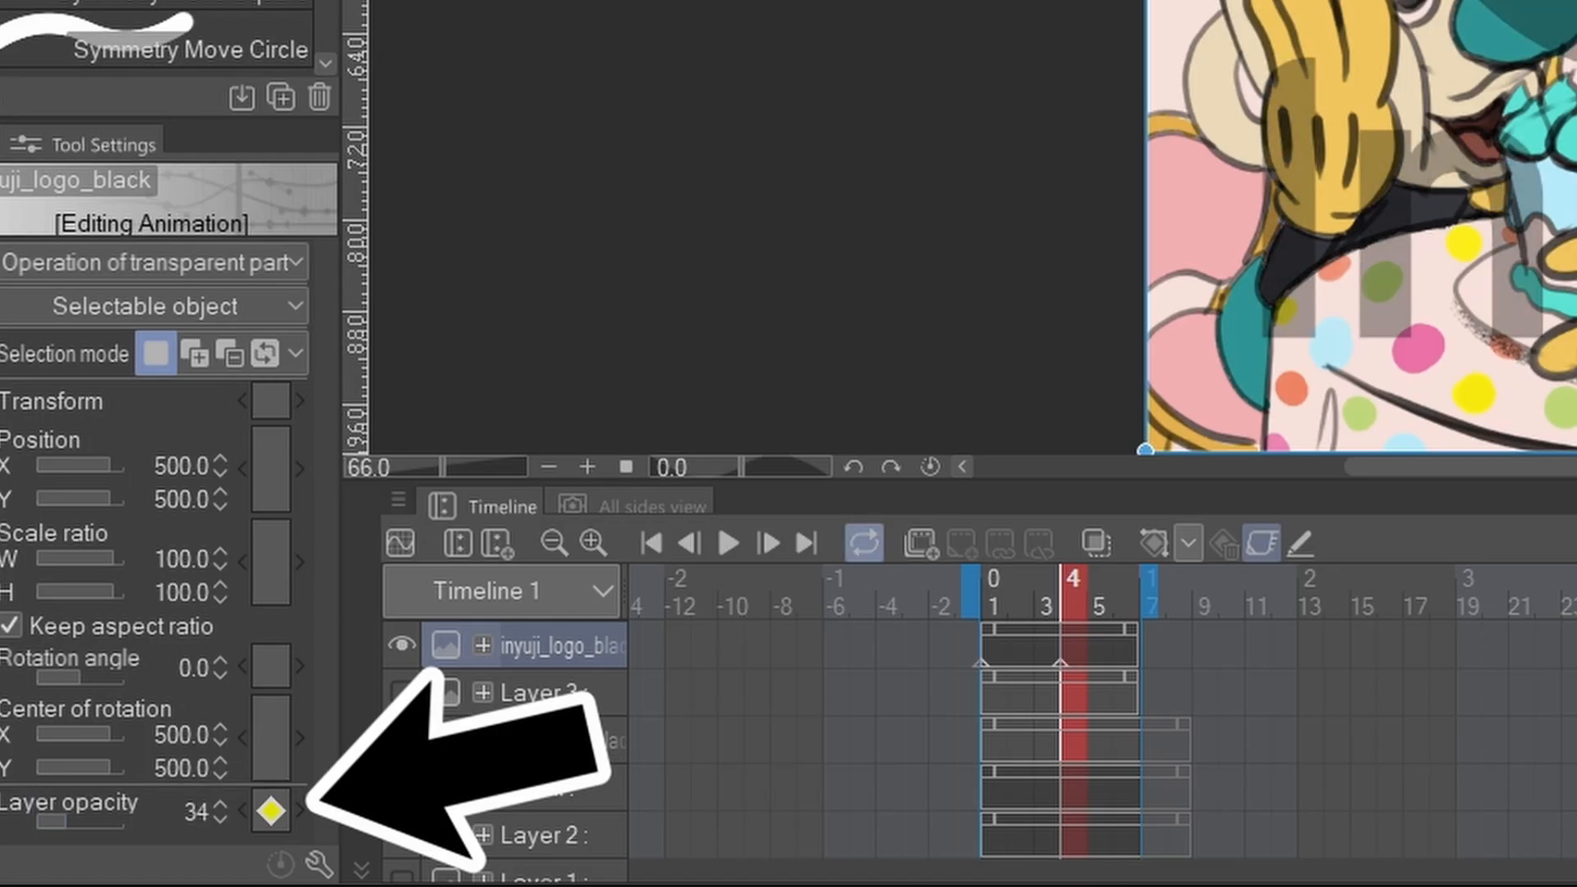
# Play the timelines of the birthday drawing and the character sketch sheet to preview their watermark animations.
pyautogui.click(729, 543)
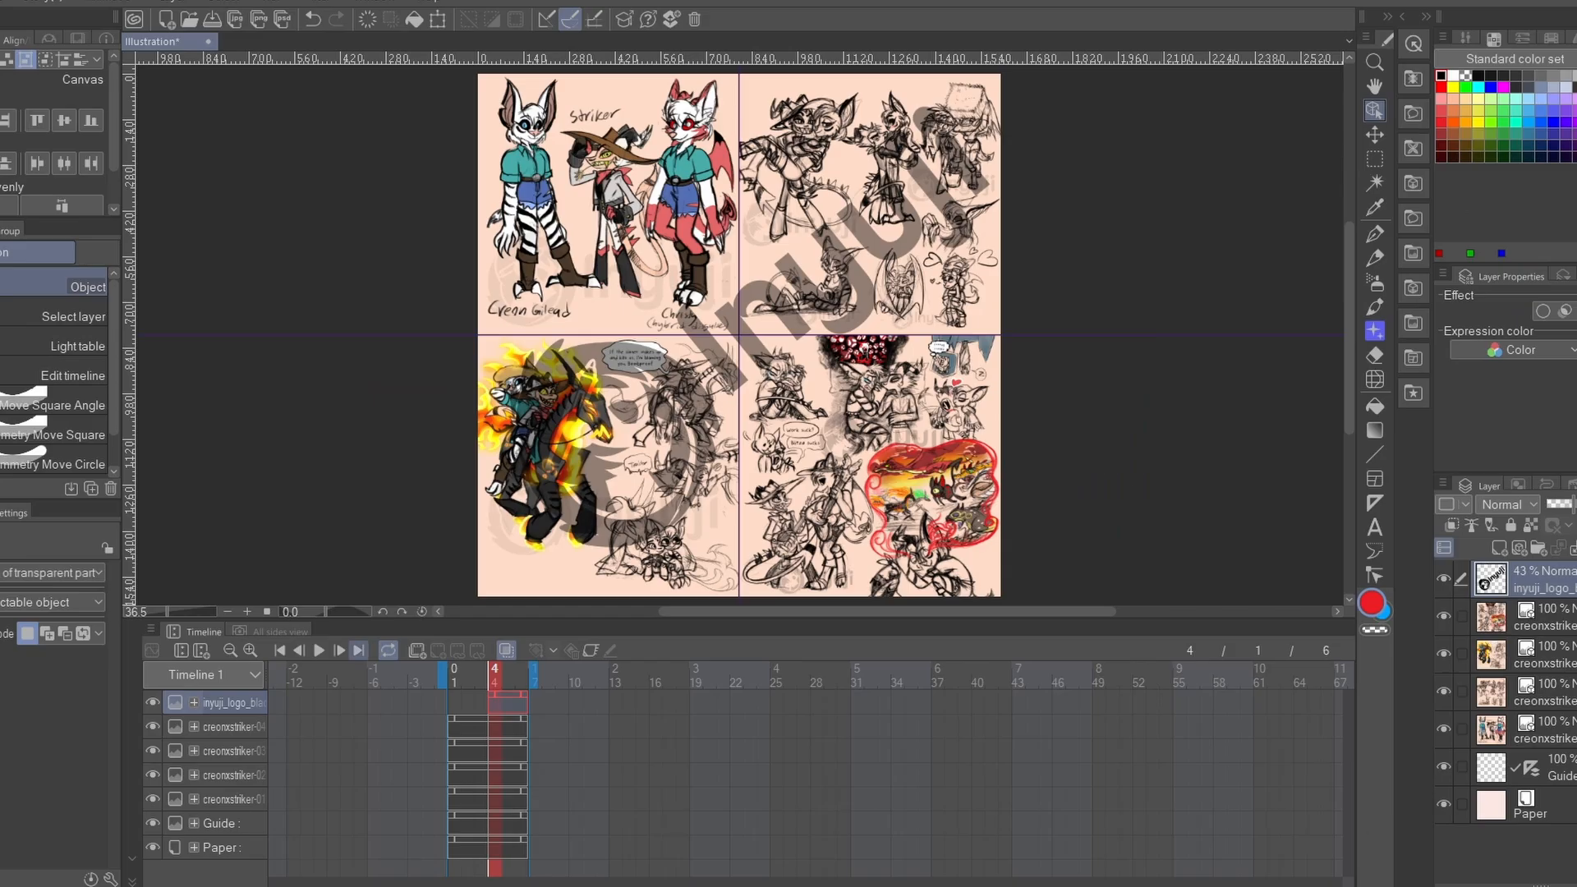
pyautogui.click(318, 651)
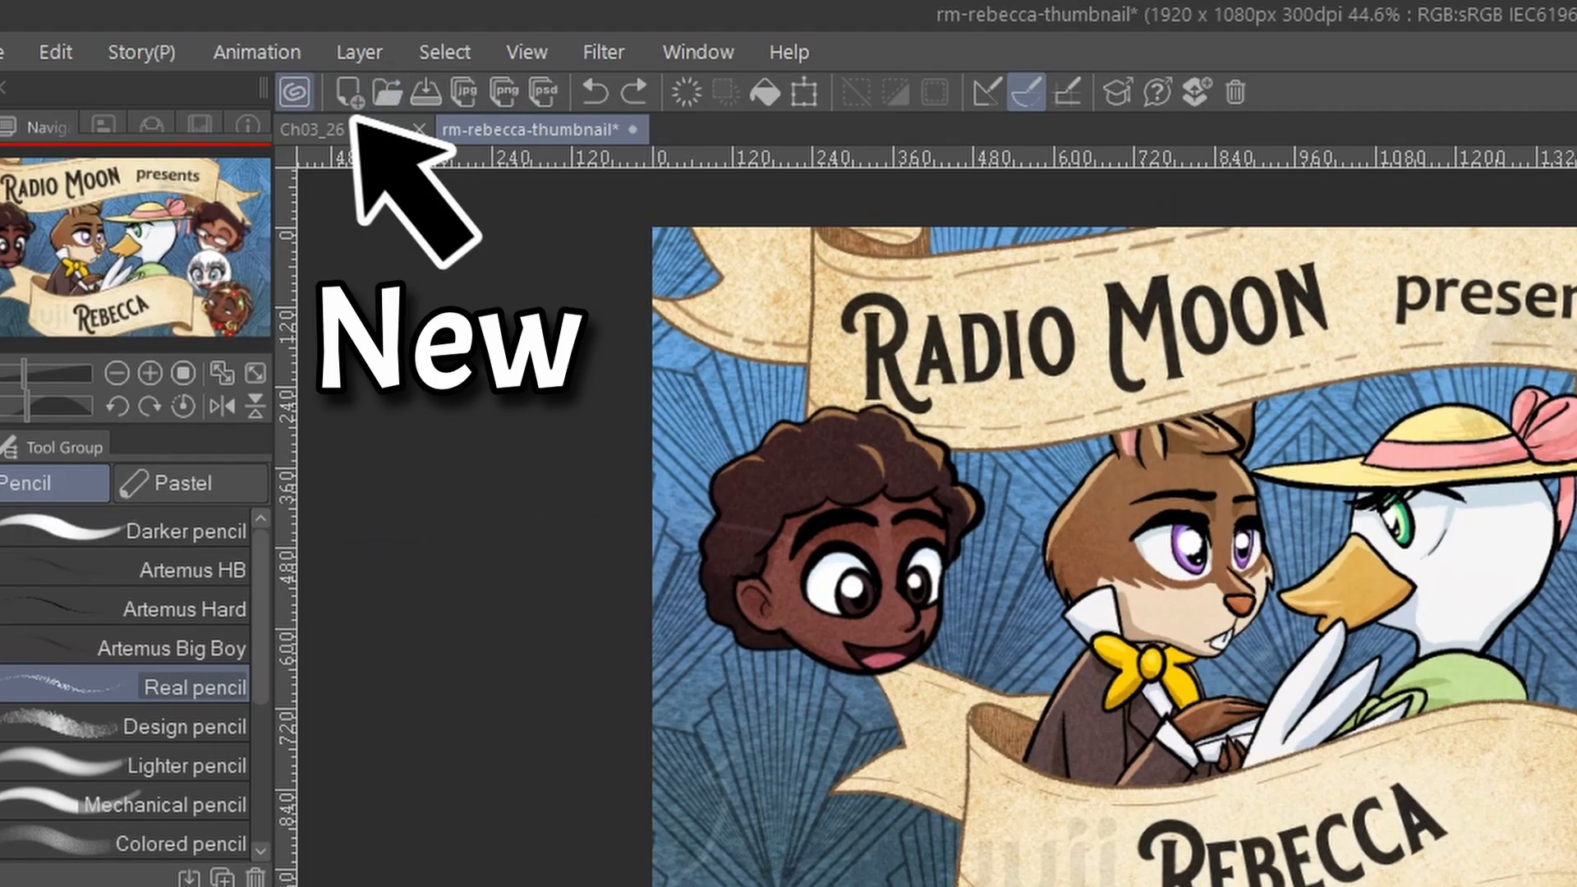
# Create a new 1920 x 1080 px animated illustration at 72 dpi with 6 cels and a frame rate of 6 fps.
pyautogui.click(332, 80)
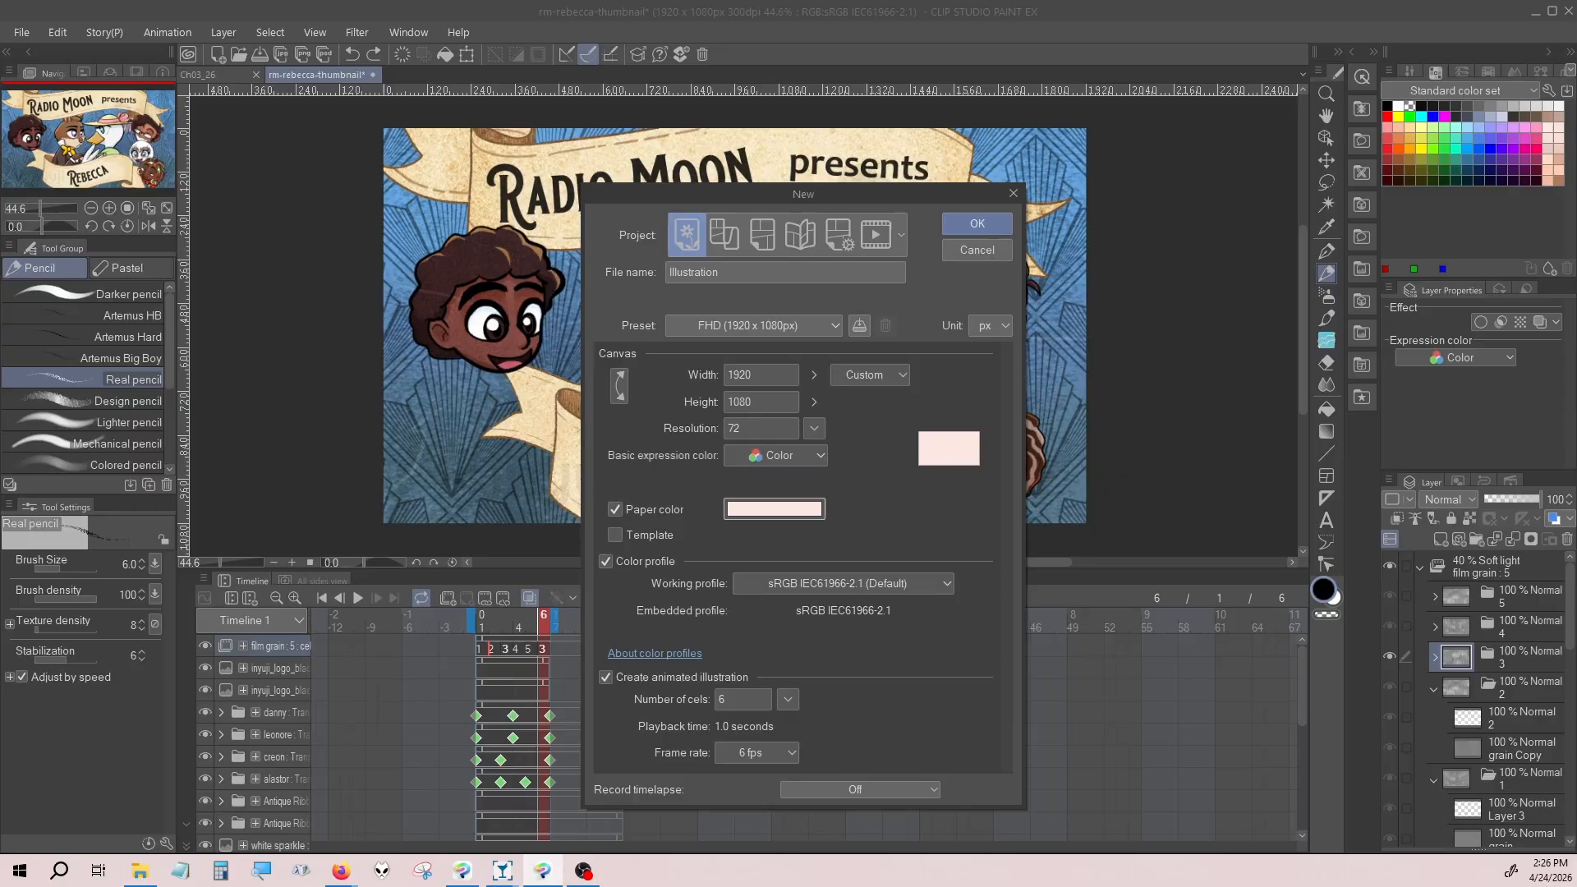
pyautogui.press('Return')
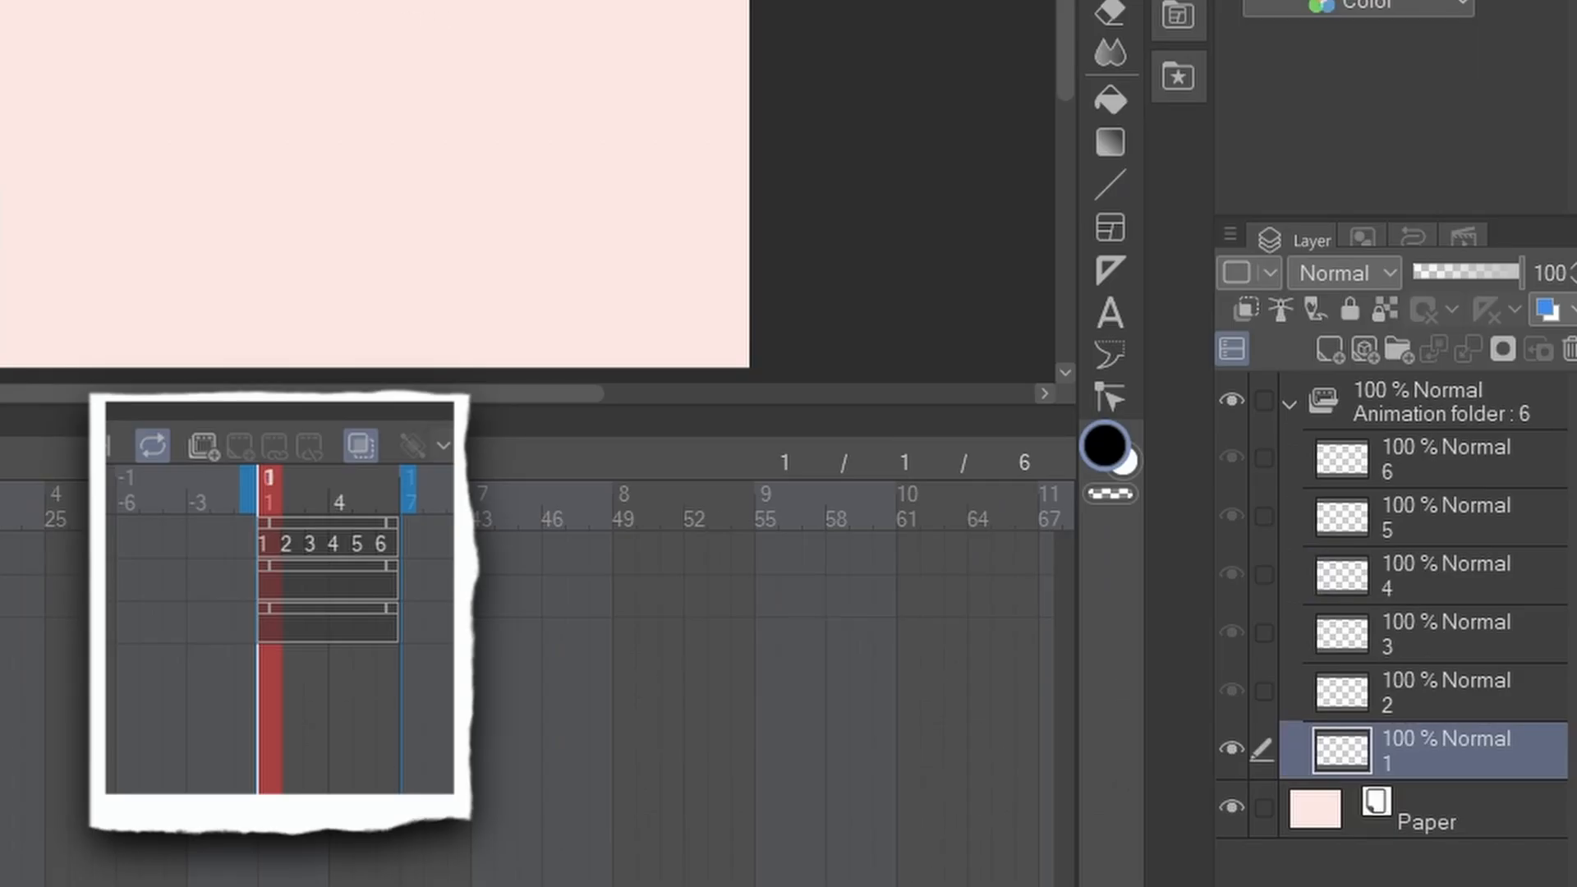
# Add a raster layer beneath the animation folder and bring the feckingrude-art-raw image into the canvas.
pyautogui.hotkey('ctrl', 'shift', 'n')
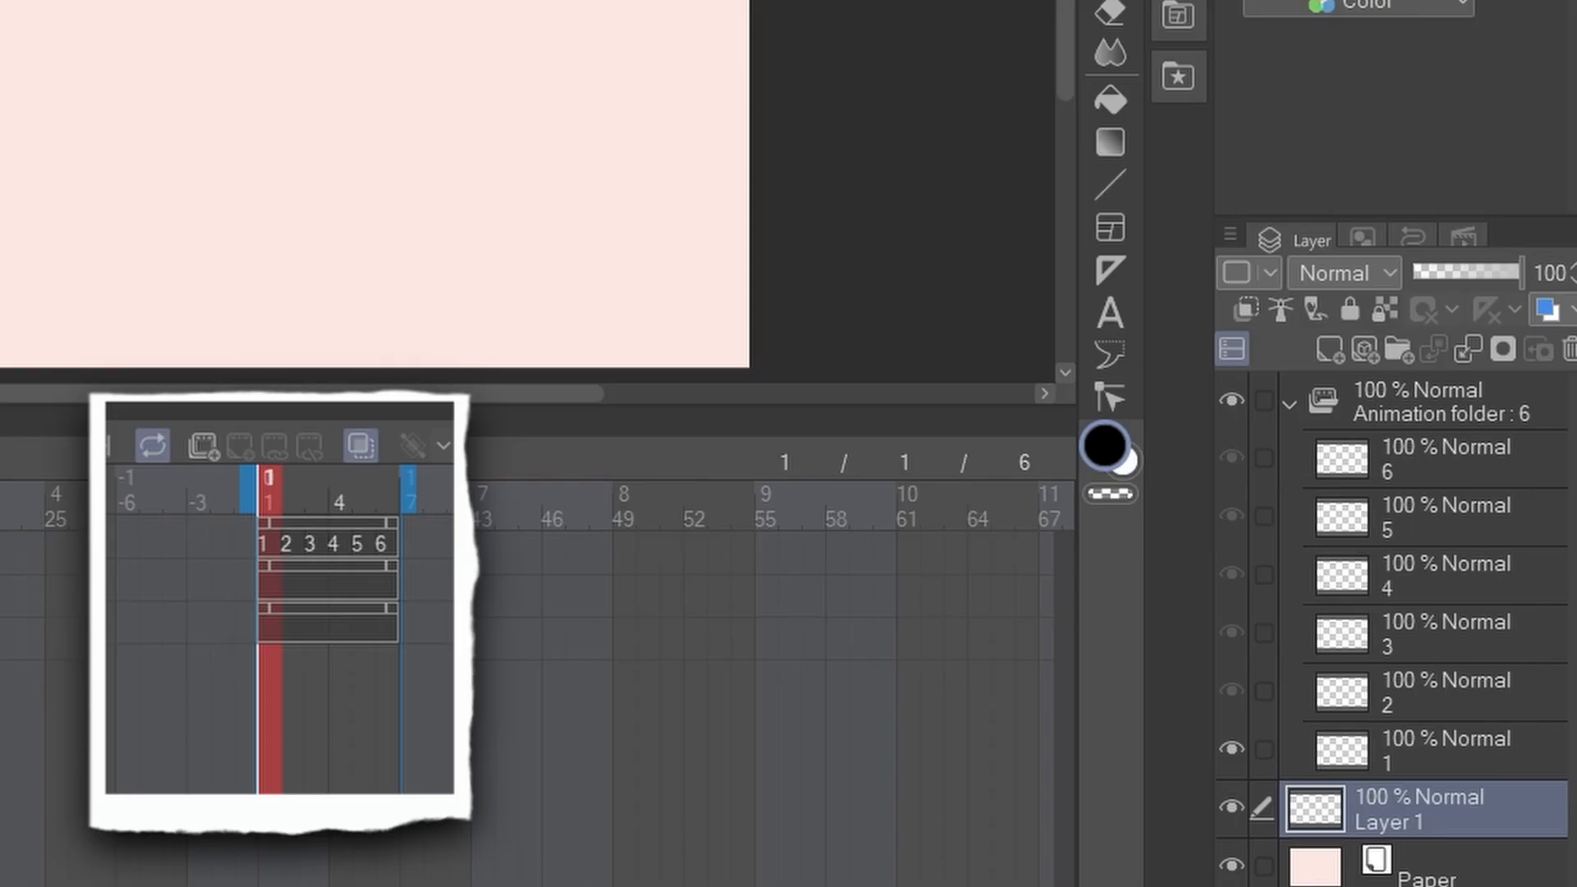
pyautogui.hotkey('ctrl', 'o')
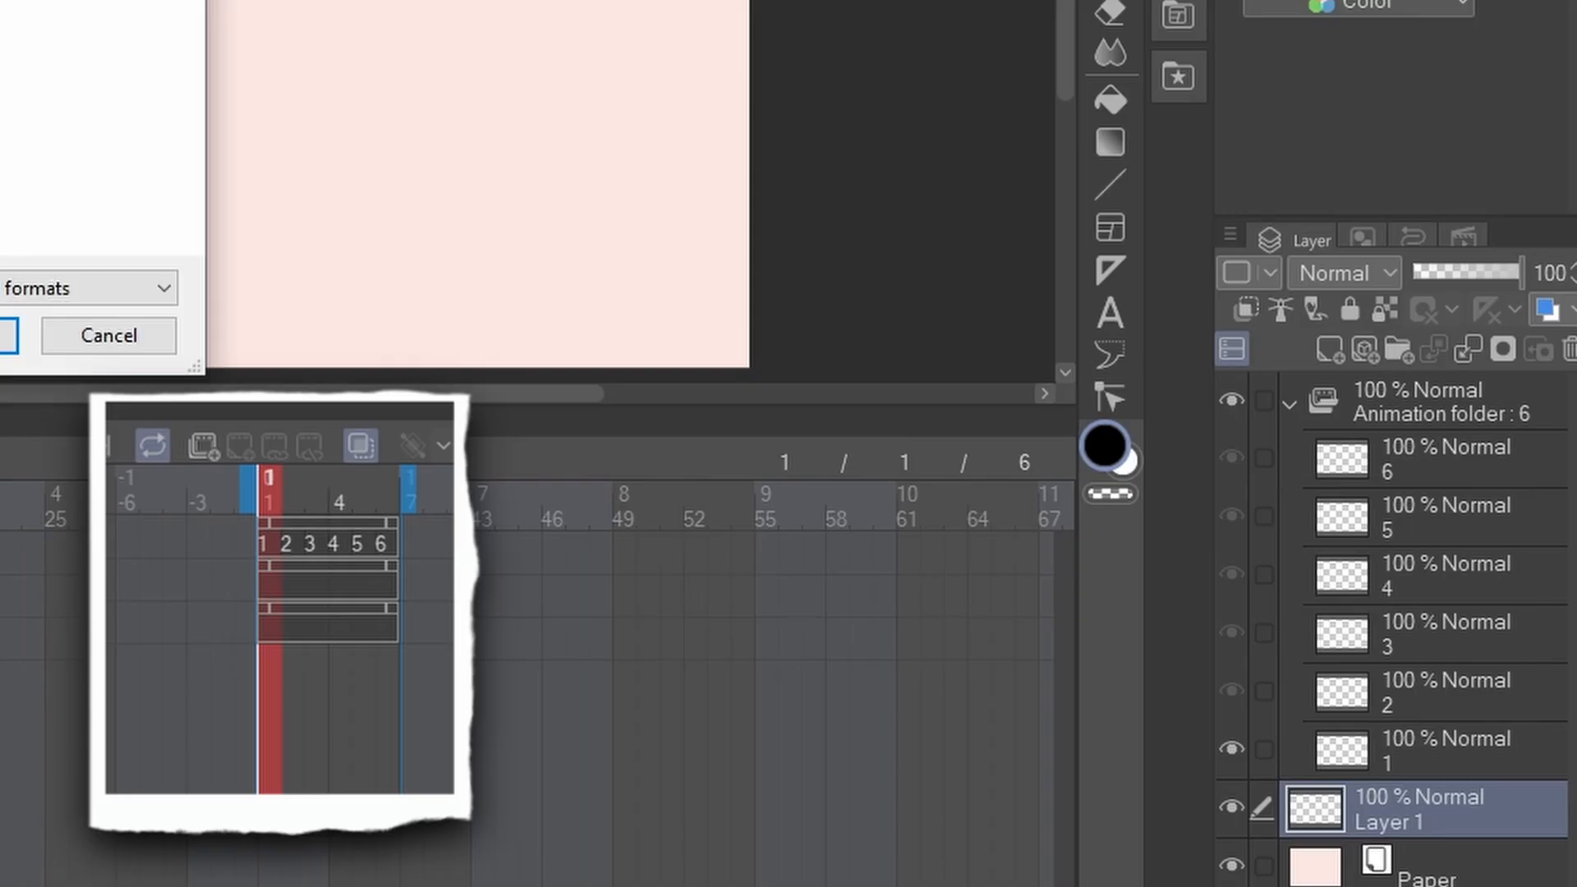
pyautogui.press('Return')
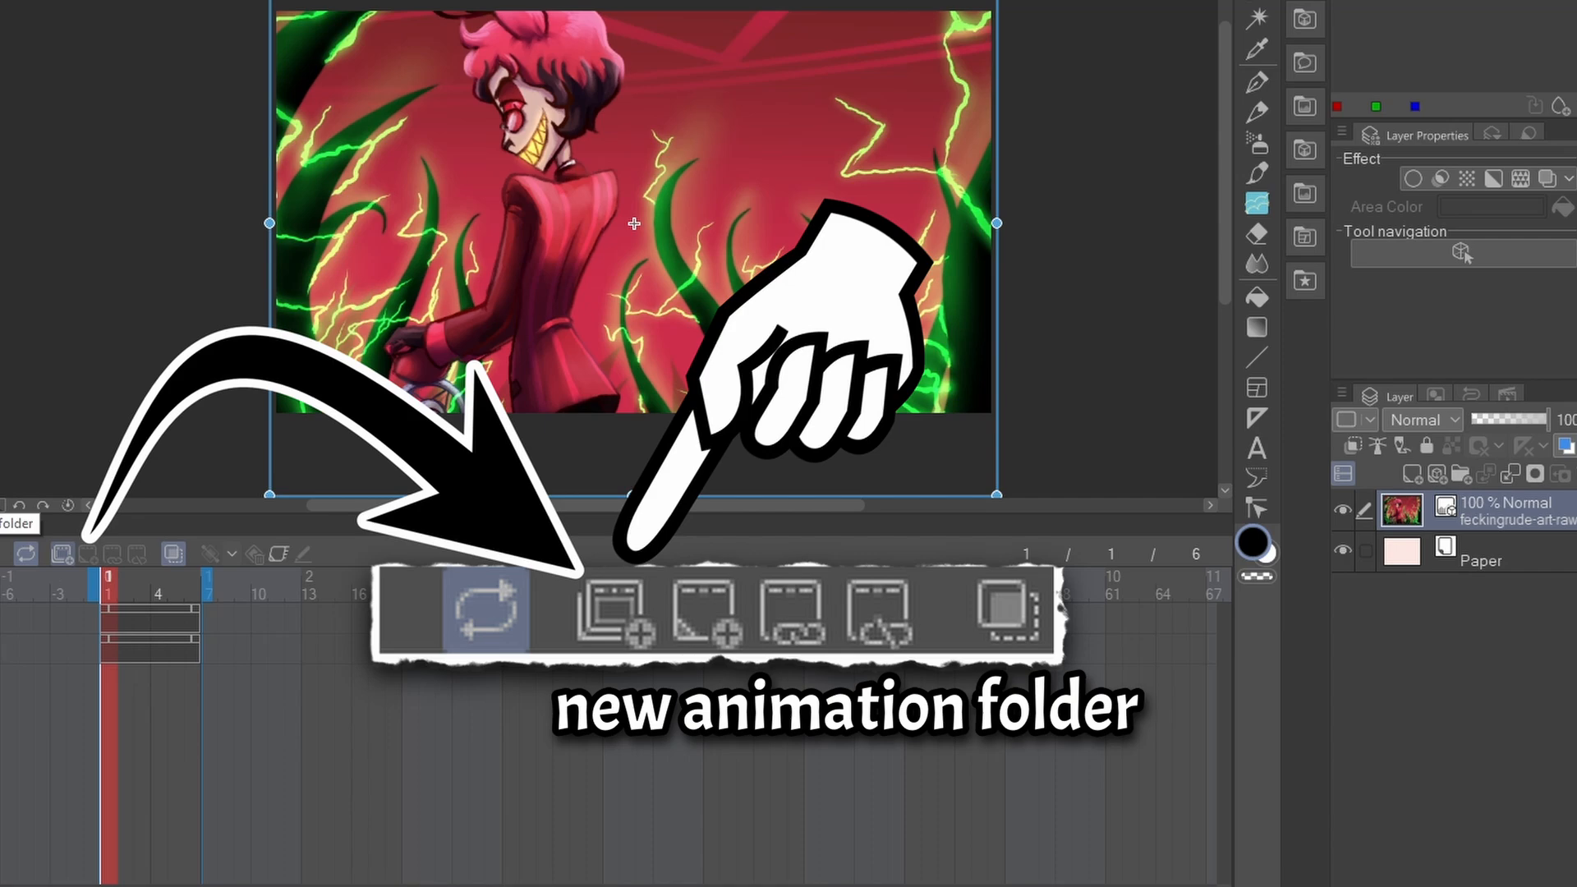
# Add a new animation folder above the feckingrude-art-raw layer and create its first cel.
pyautogui.click(61, 552)
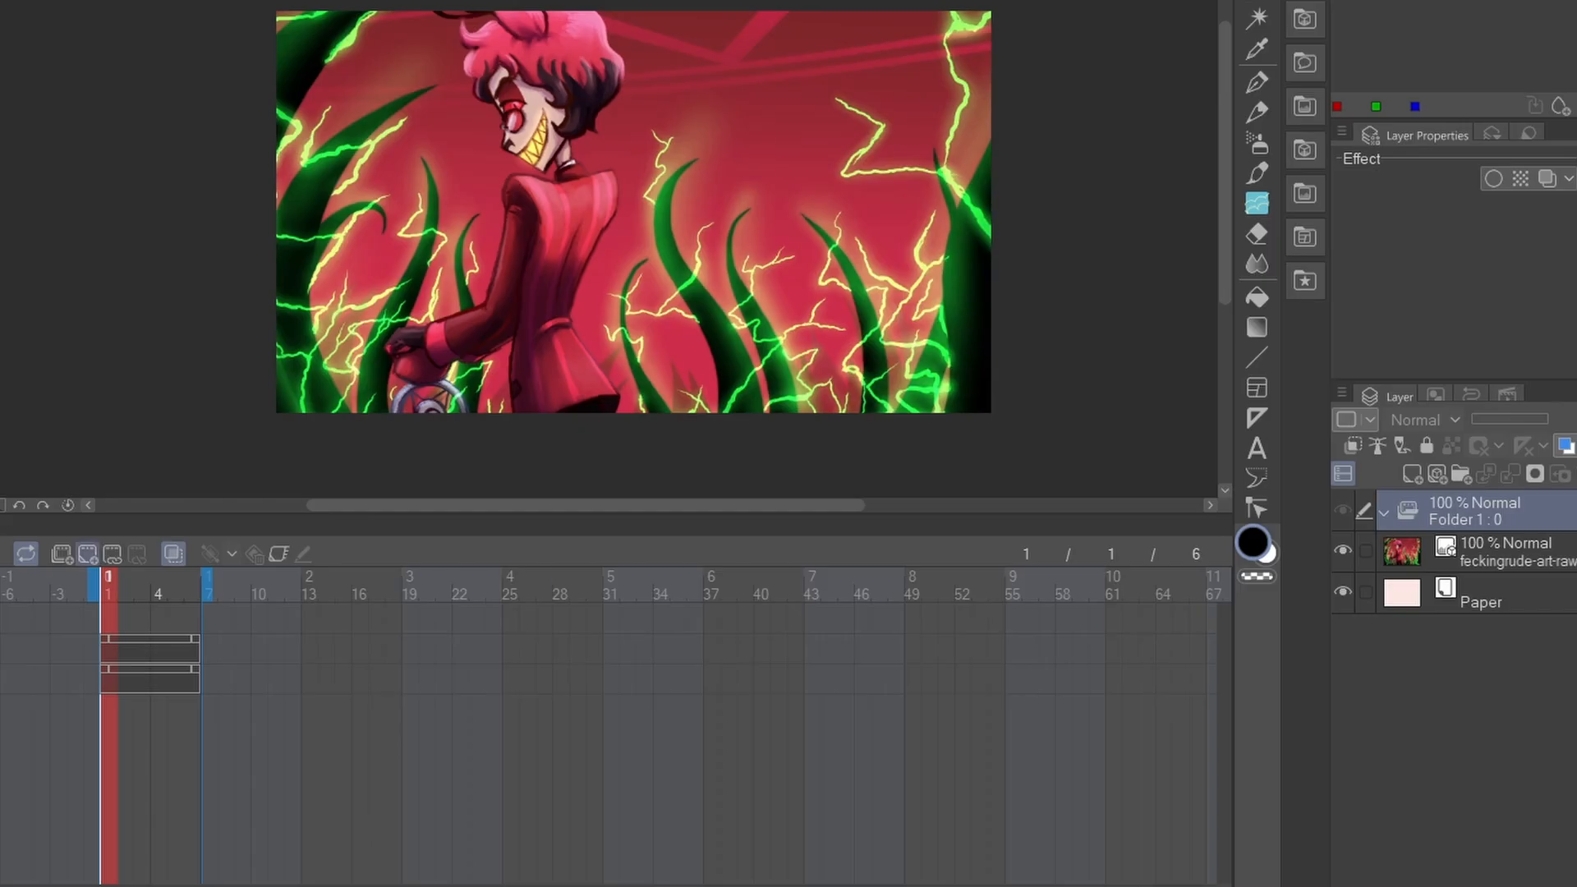
pyautogui.click(88, 555)
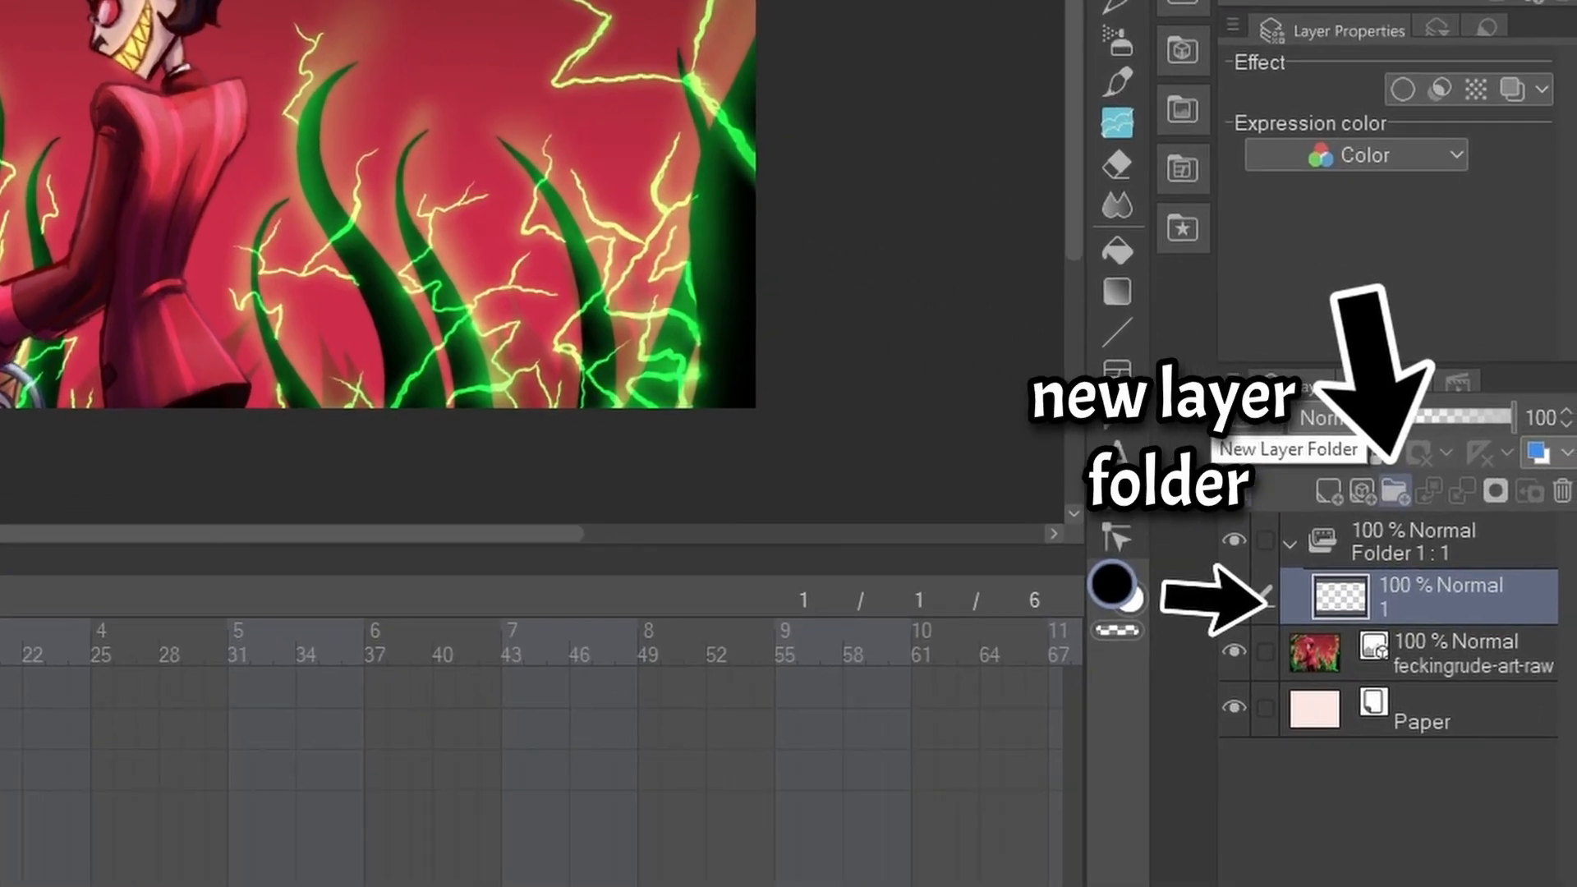
# Create a layer folder inside the animation folder and move cel 1 into it.
pyautogui.click(1394, 491)
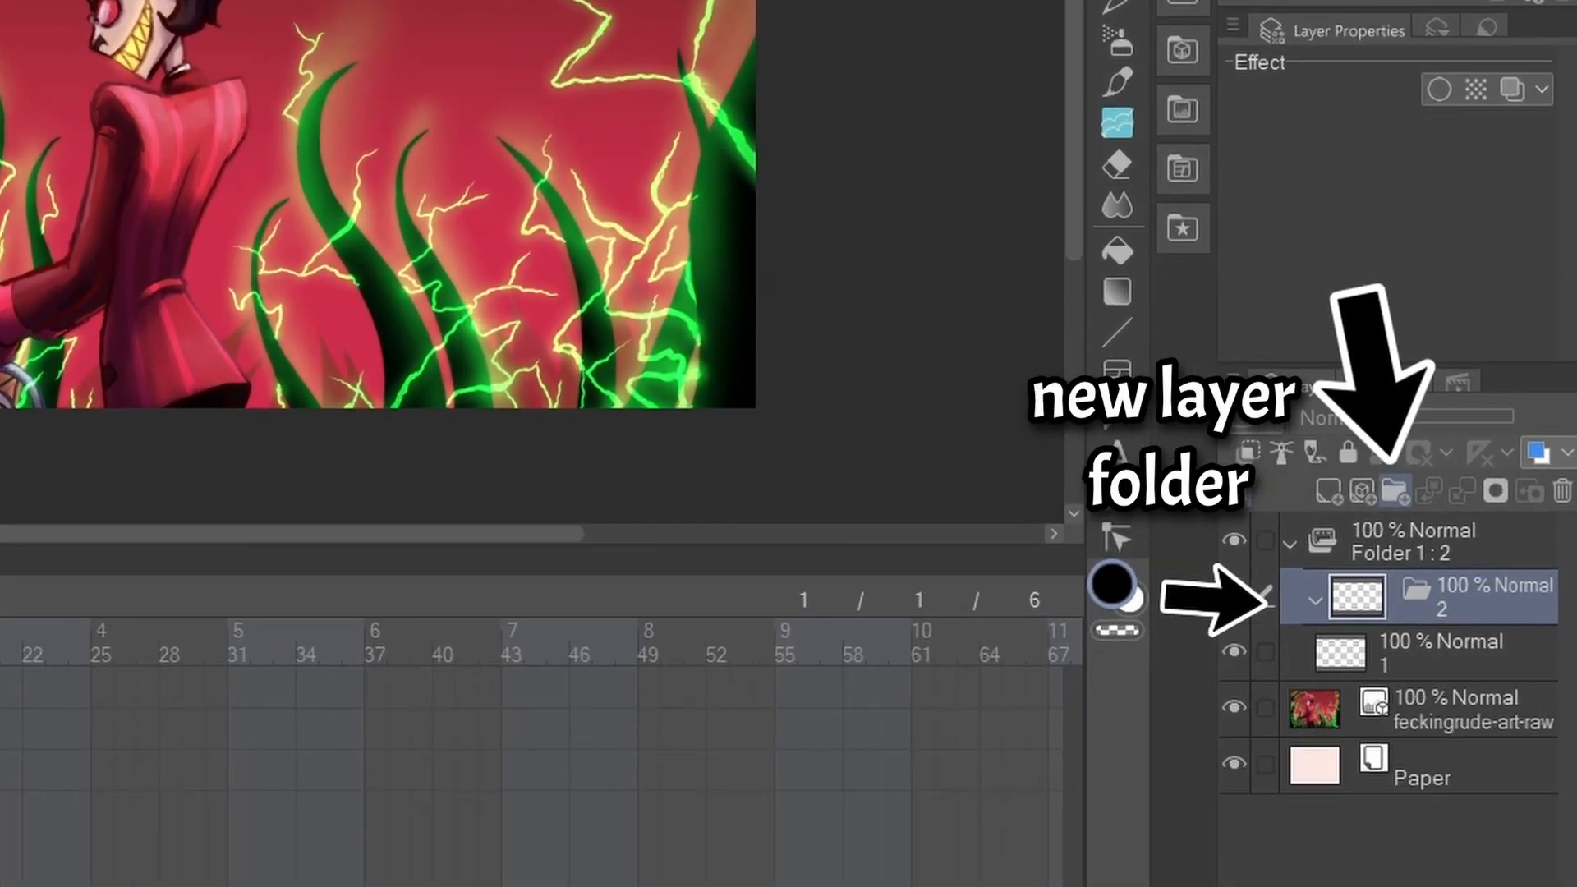
pyautogui.click(1440, 653)
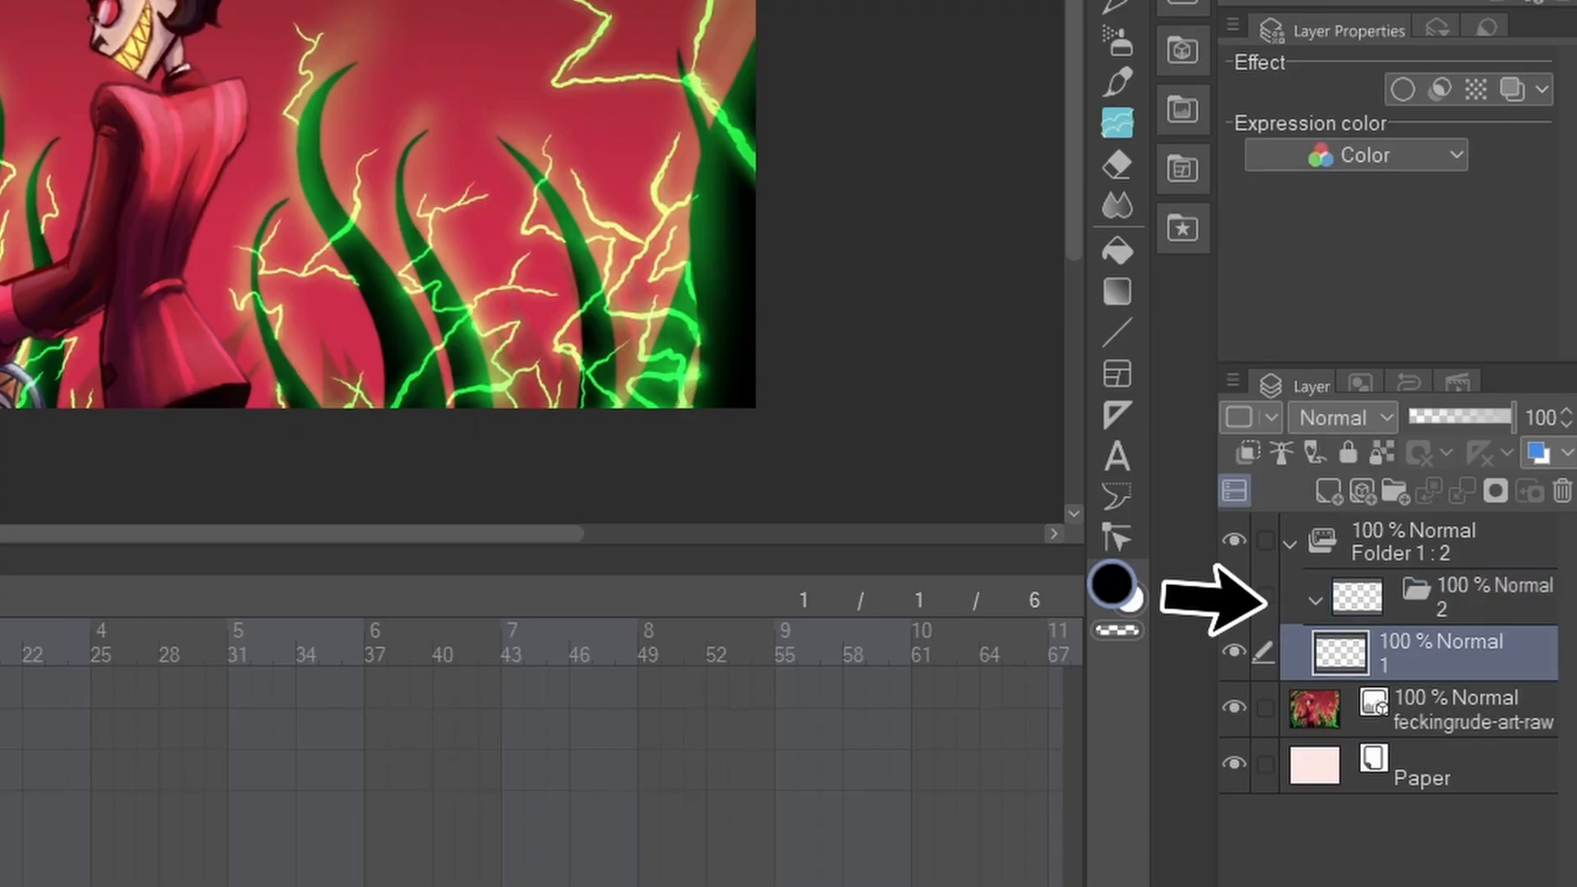
pyautogui.moveTo(1440, 653); pyautogui.dragTo(1442, 593)
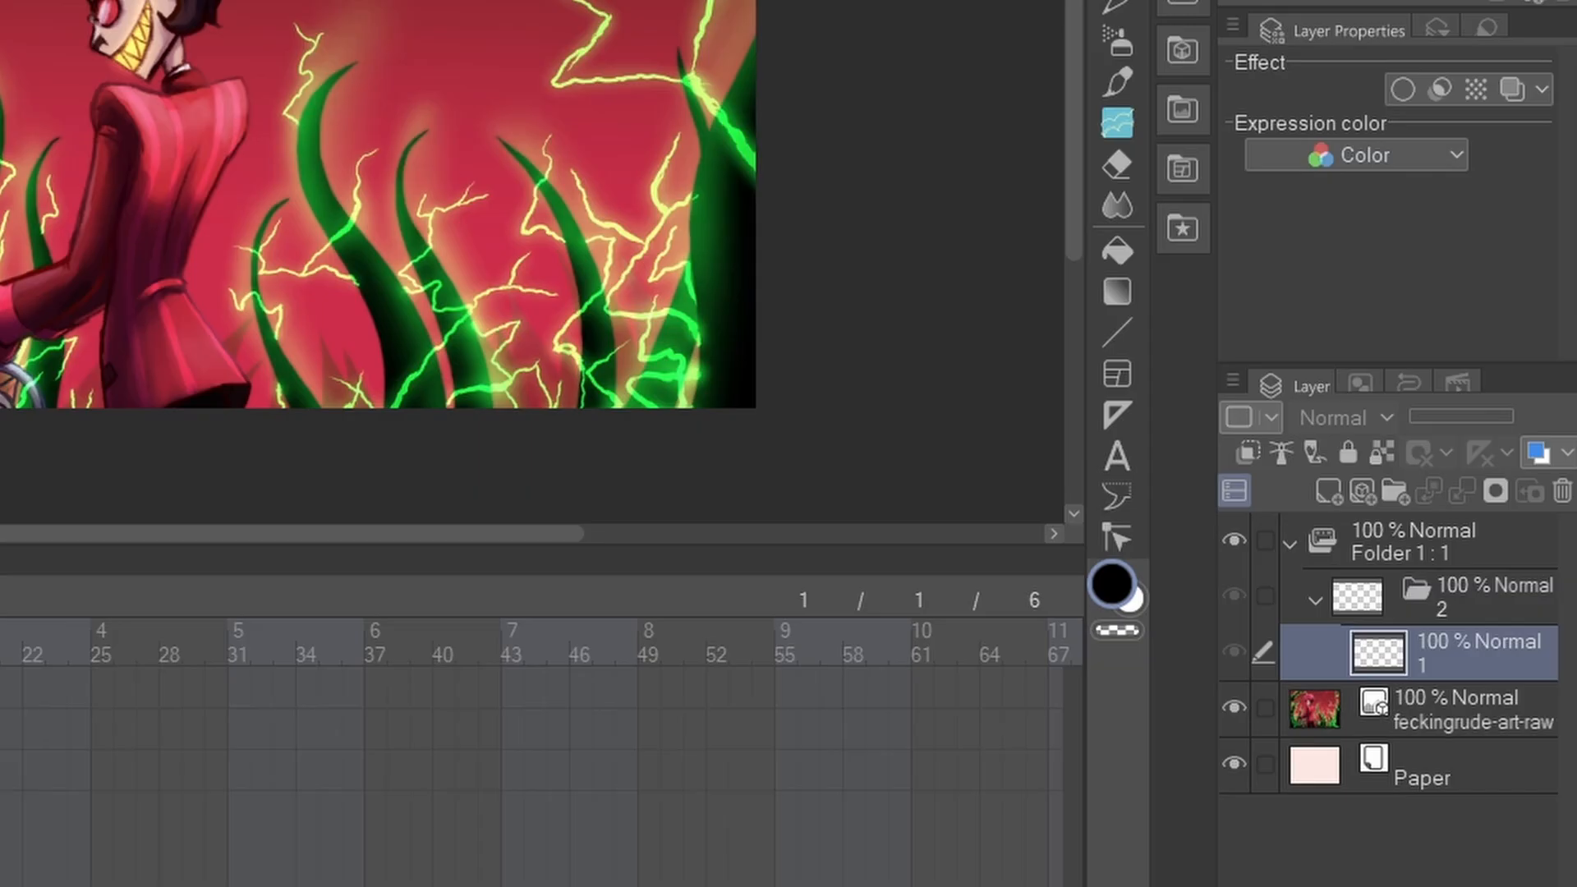
# Rename the new layer folder to 1 and the layer inside it to grain.
pyautogui.doubleClick(1442, 609)
pyautogui.write('1')
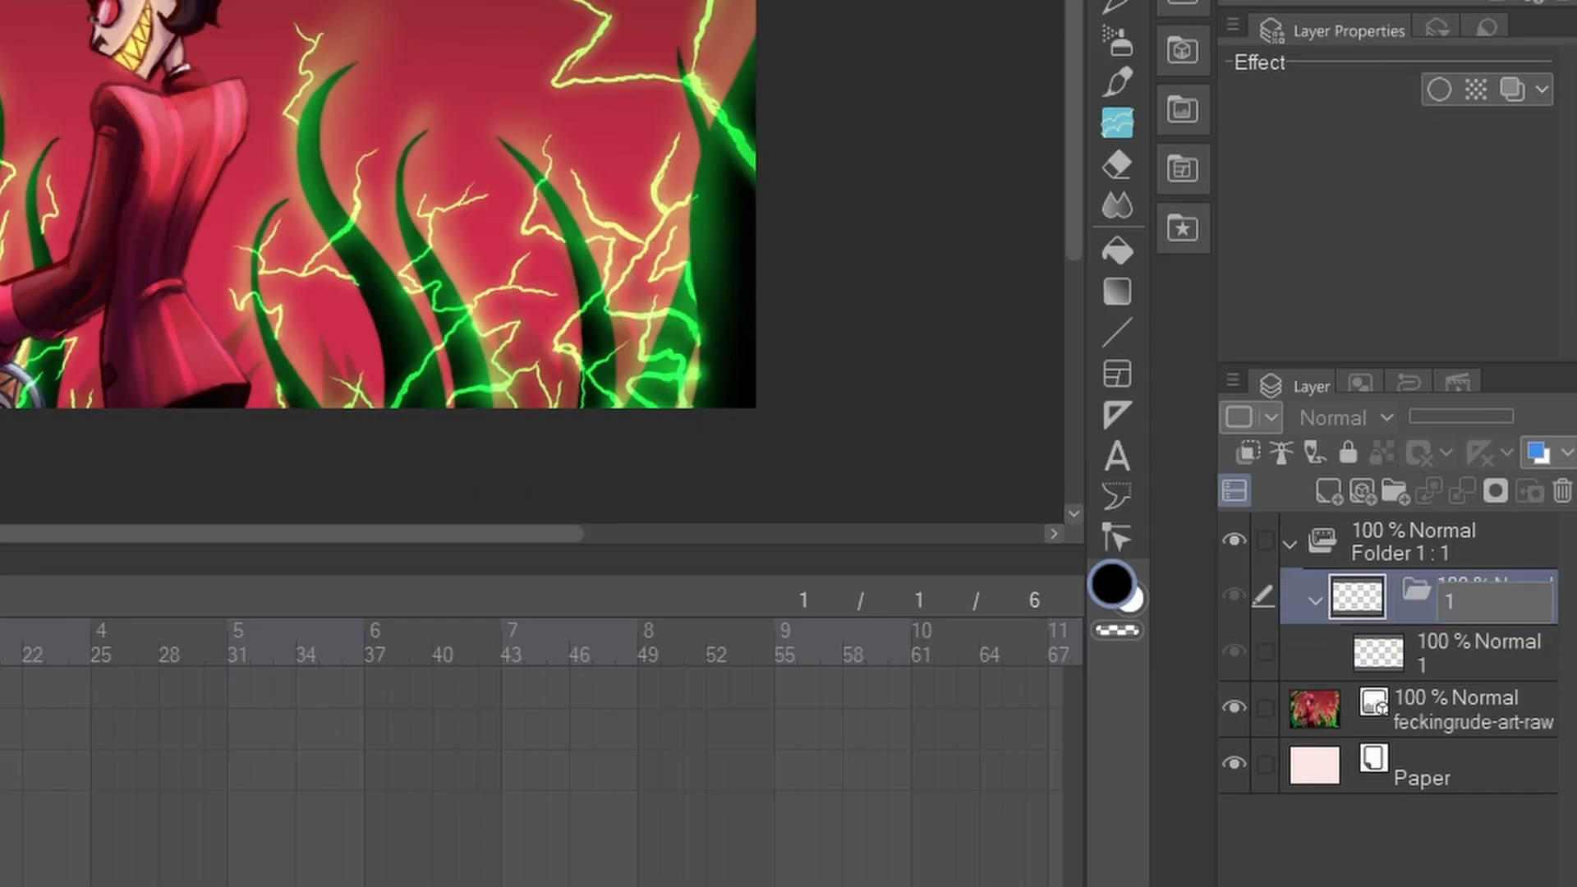
pyautogui.press('Return')
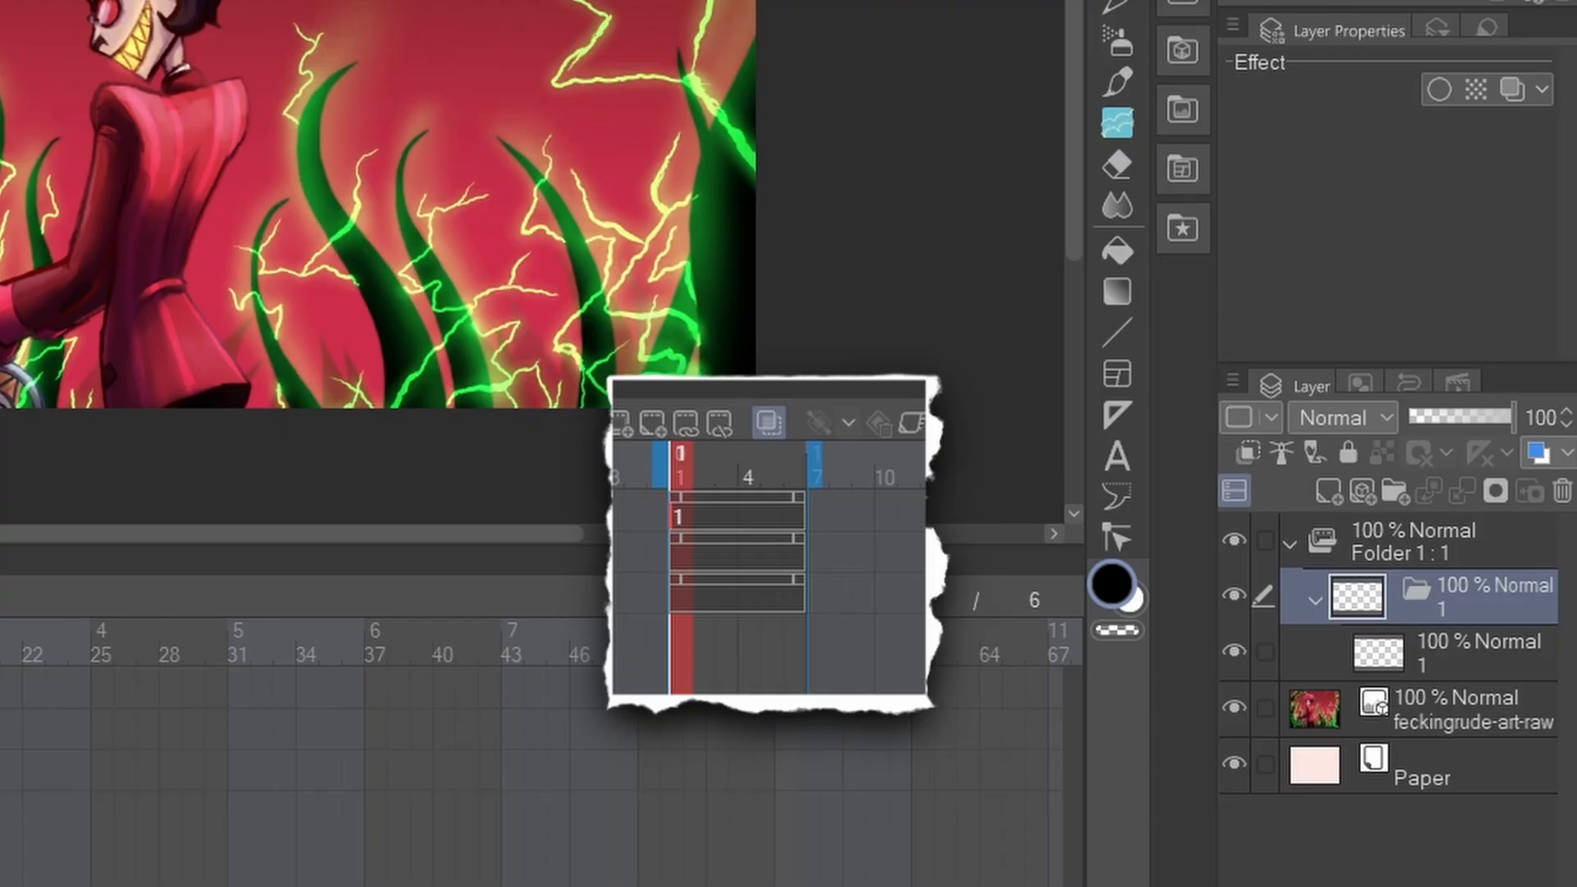
pyautogui.doubleClick(1423, 665)
pyautogui.write('grain')
pyautogui.press('Return')
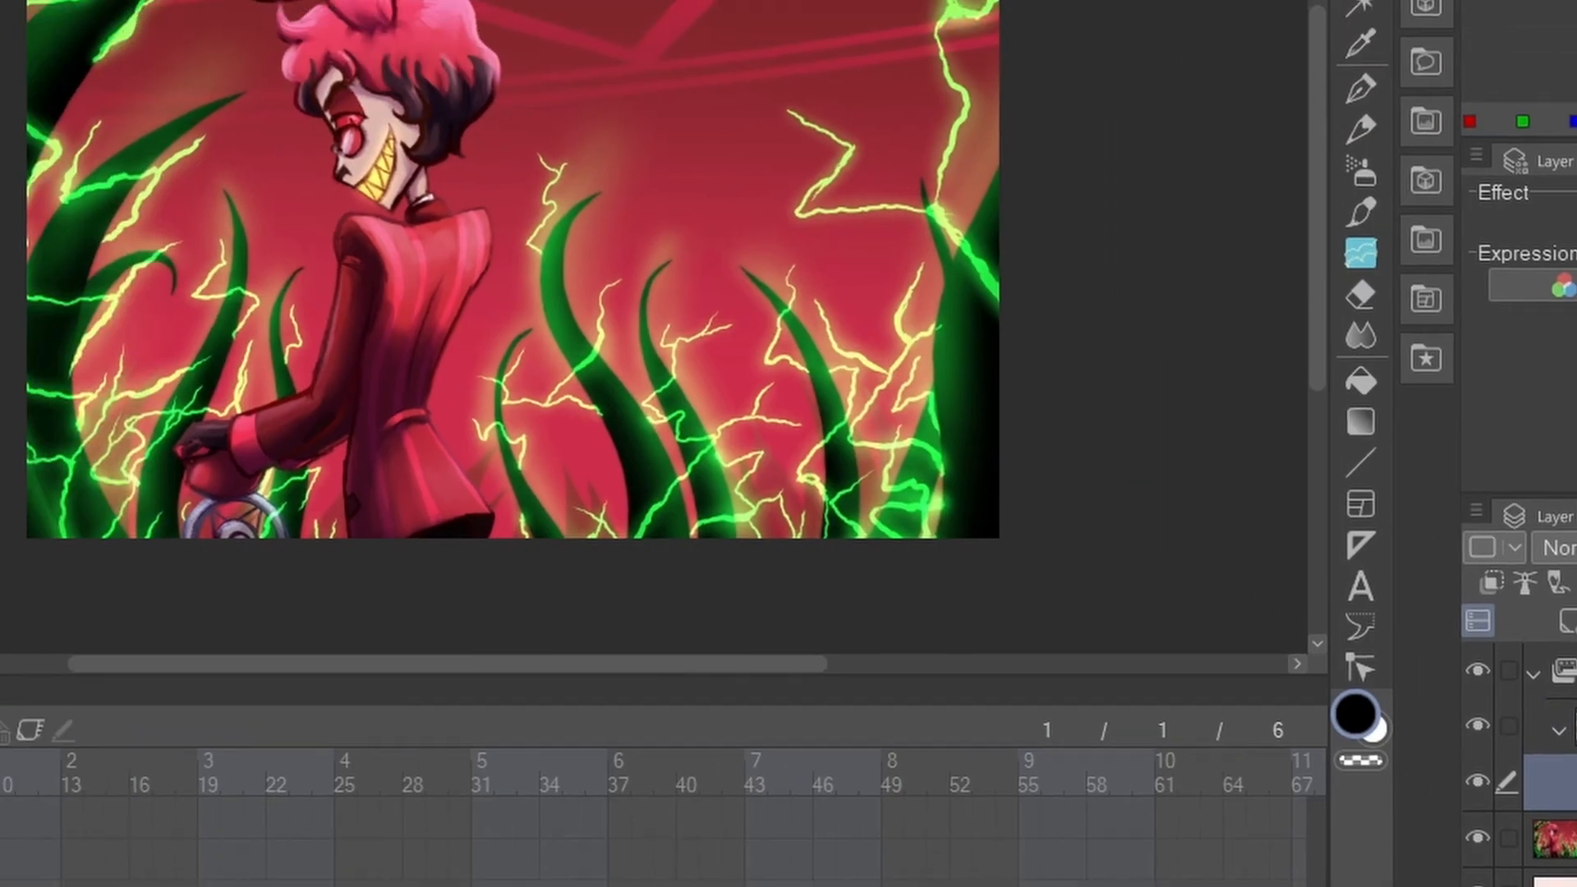
# Render Perlin noise on the grain layer with scale 5.73, amplitude 0.87, attenuation 0.31 and a reduced repetition.
pyautogui.click(248, 48)
pyautogui.moveTo(331, 88)
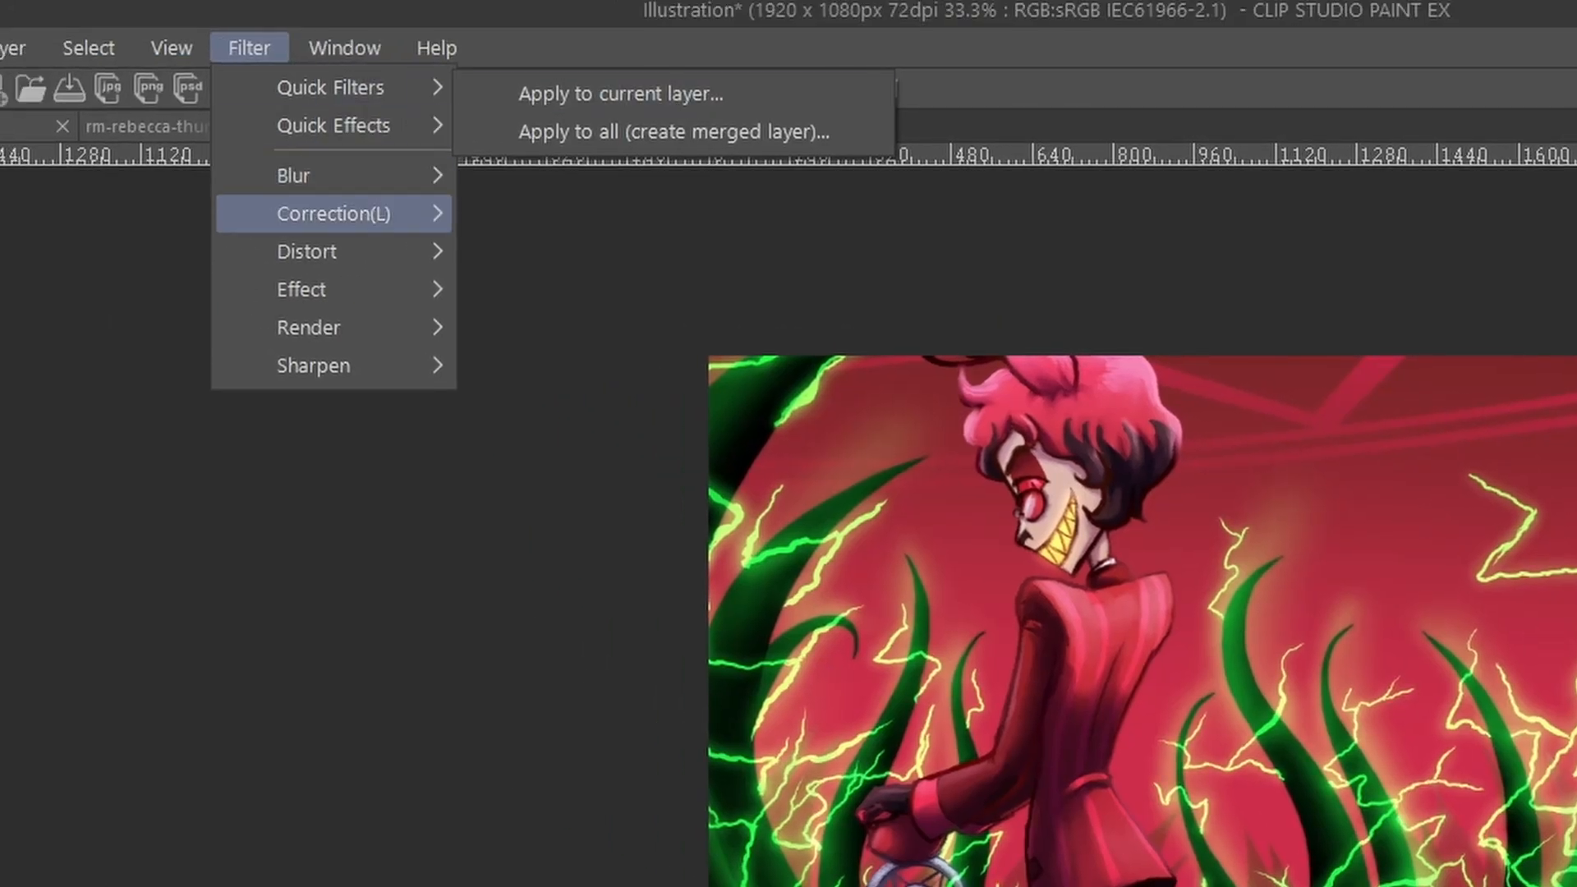
pyautogui.moveTo(329, 327)
pyautogui.click(558, 333)
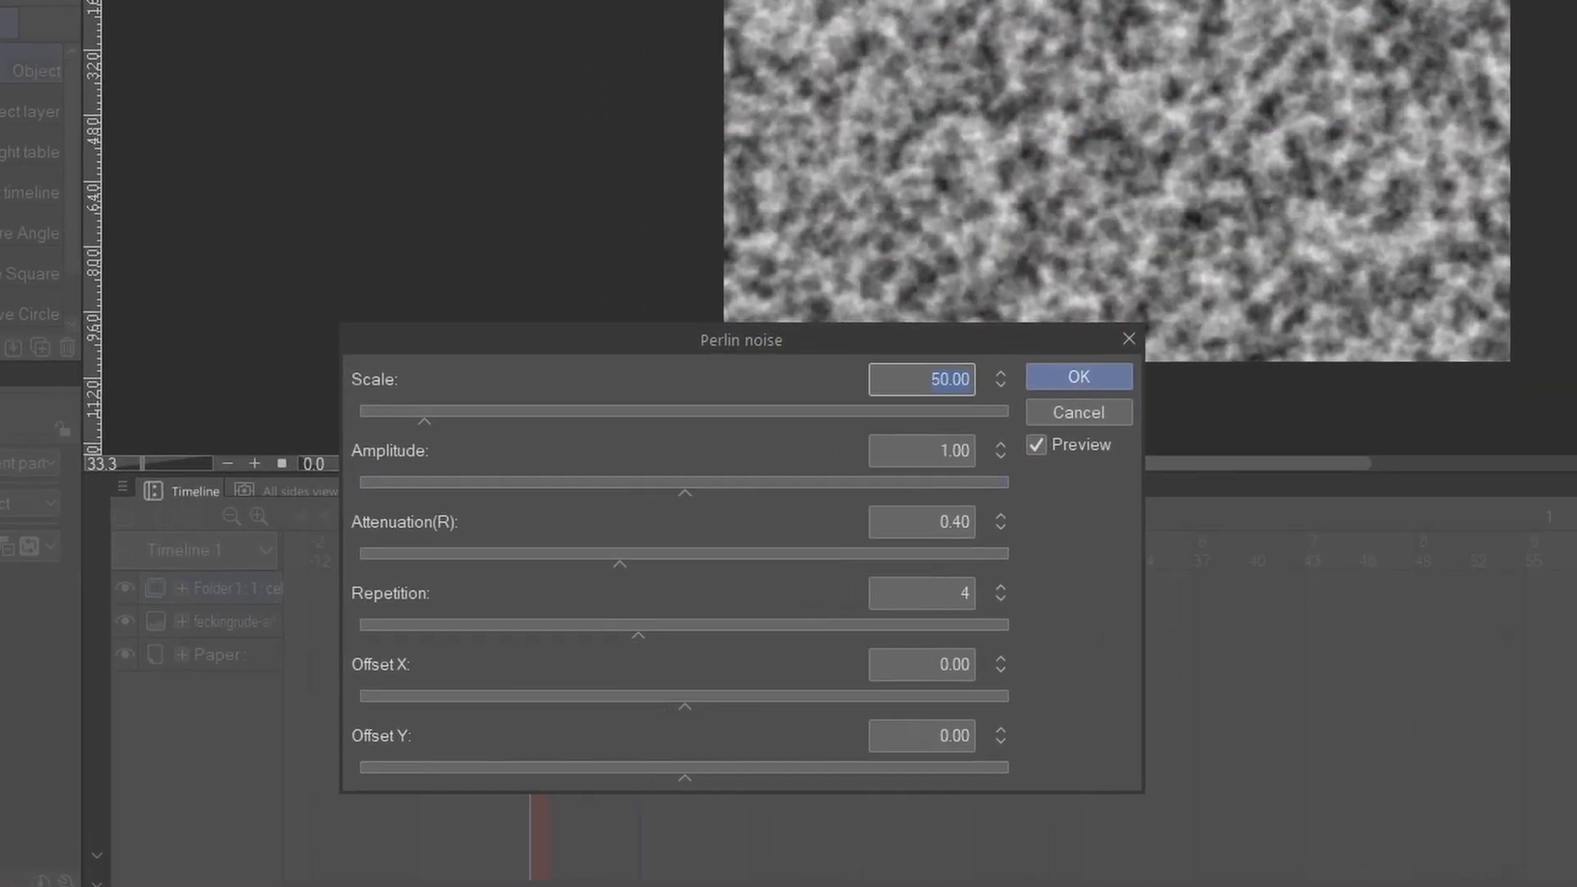
pyautogui.moveTo(425, 418); pyautogui.dragTo(367, 417)
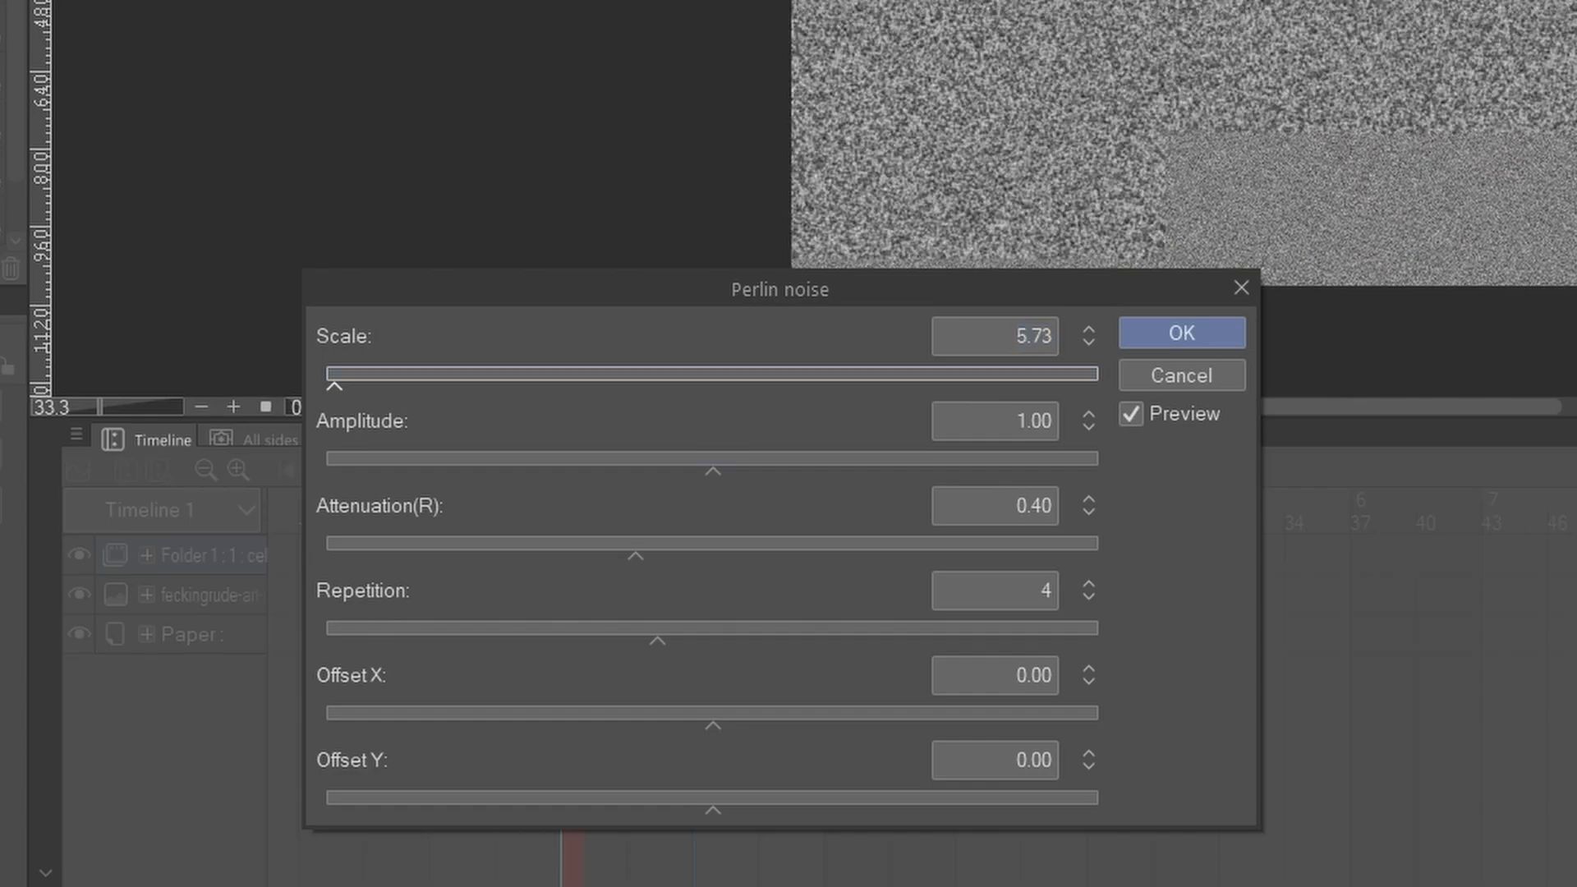
pyautogui.moveTo(685, 488); pyautogui.dragTo(662, 461)
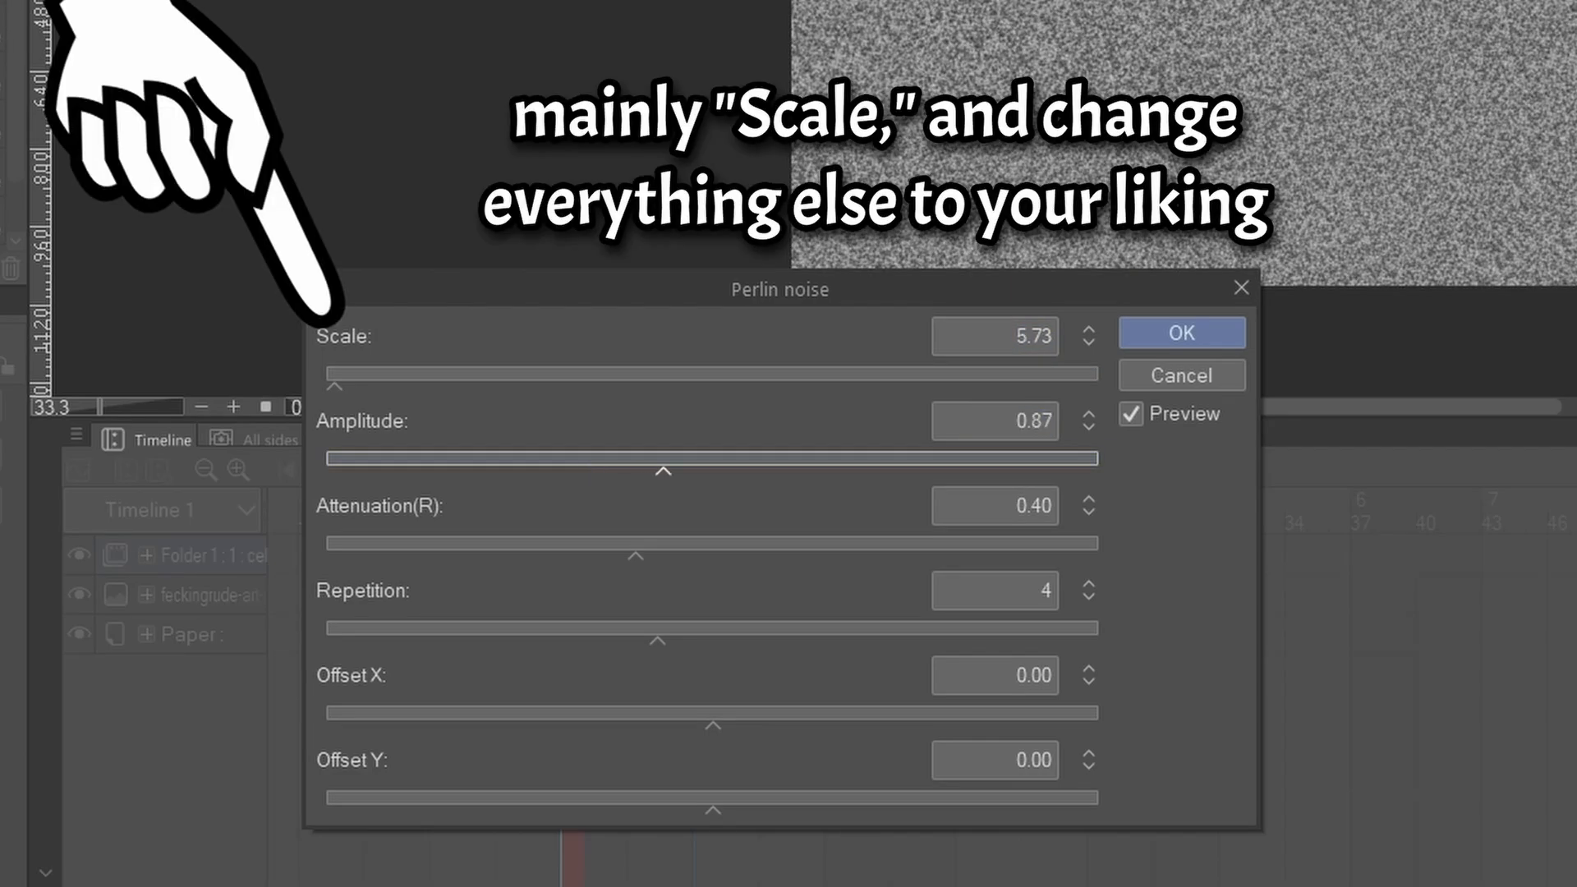
pyautogui.moveTo(636, 543); pyautogui.dragTo(566, 544)
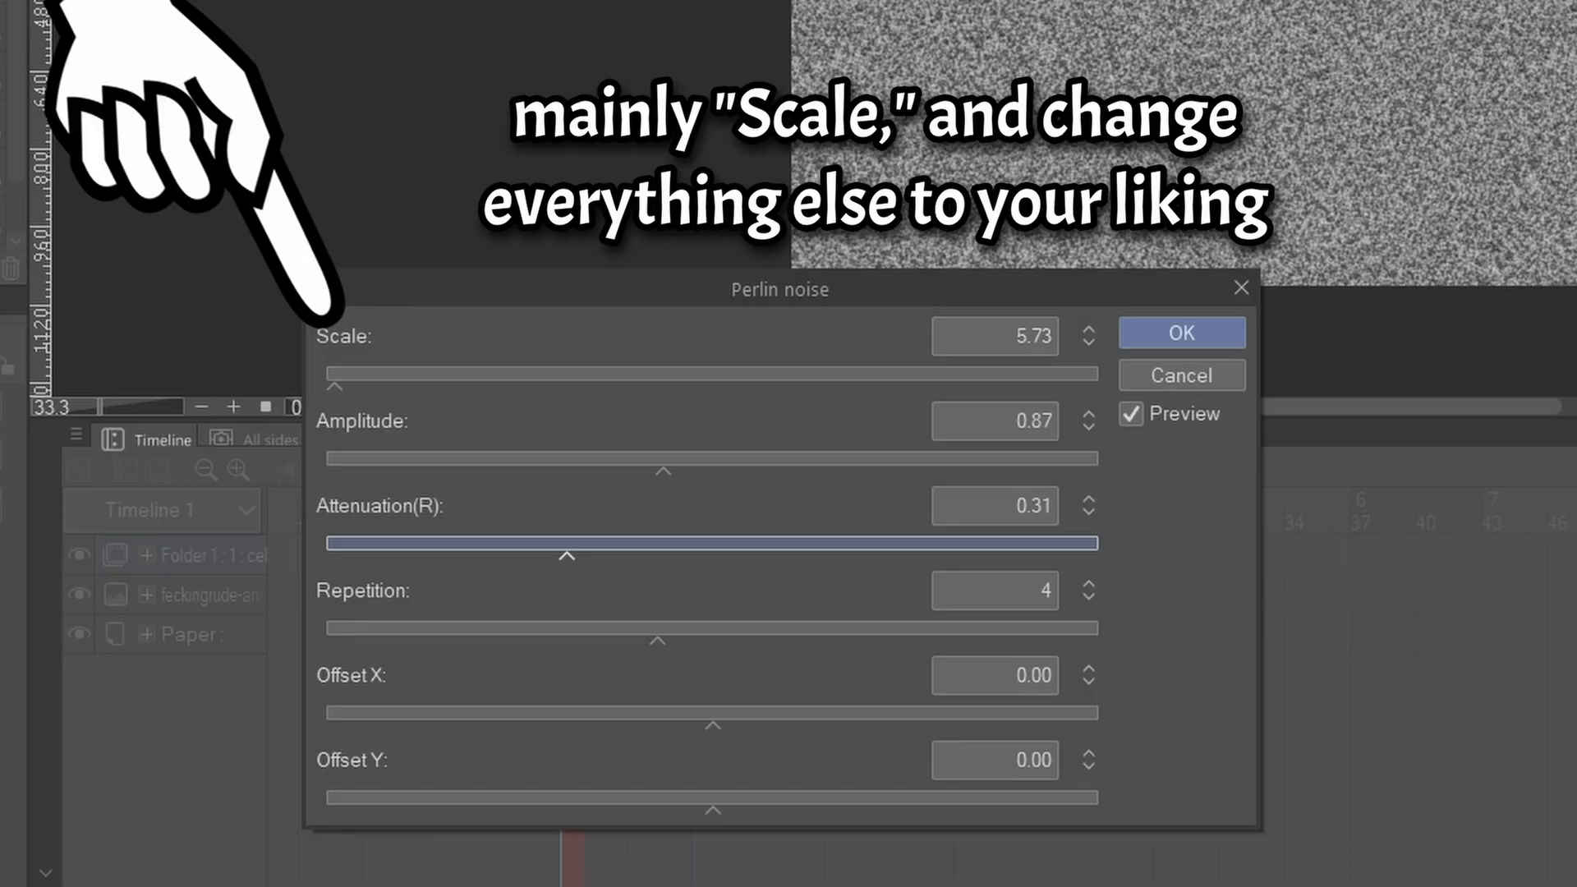
pyautogui.moveTo(657, 628); pyautogui.dragTo(547, 629)
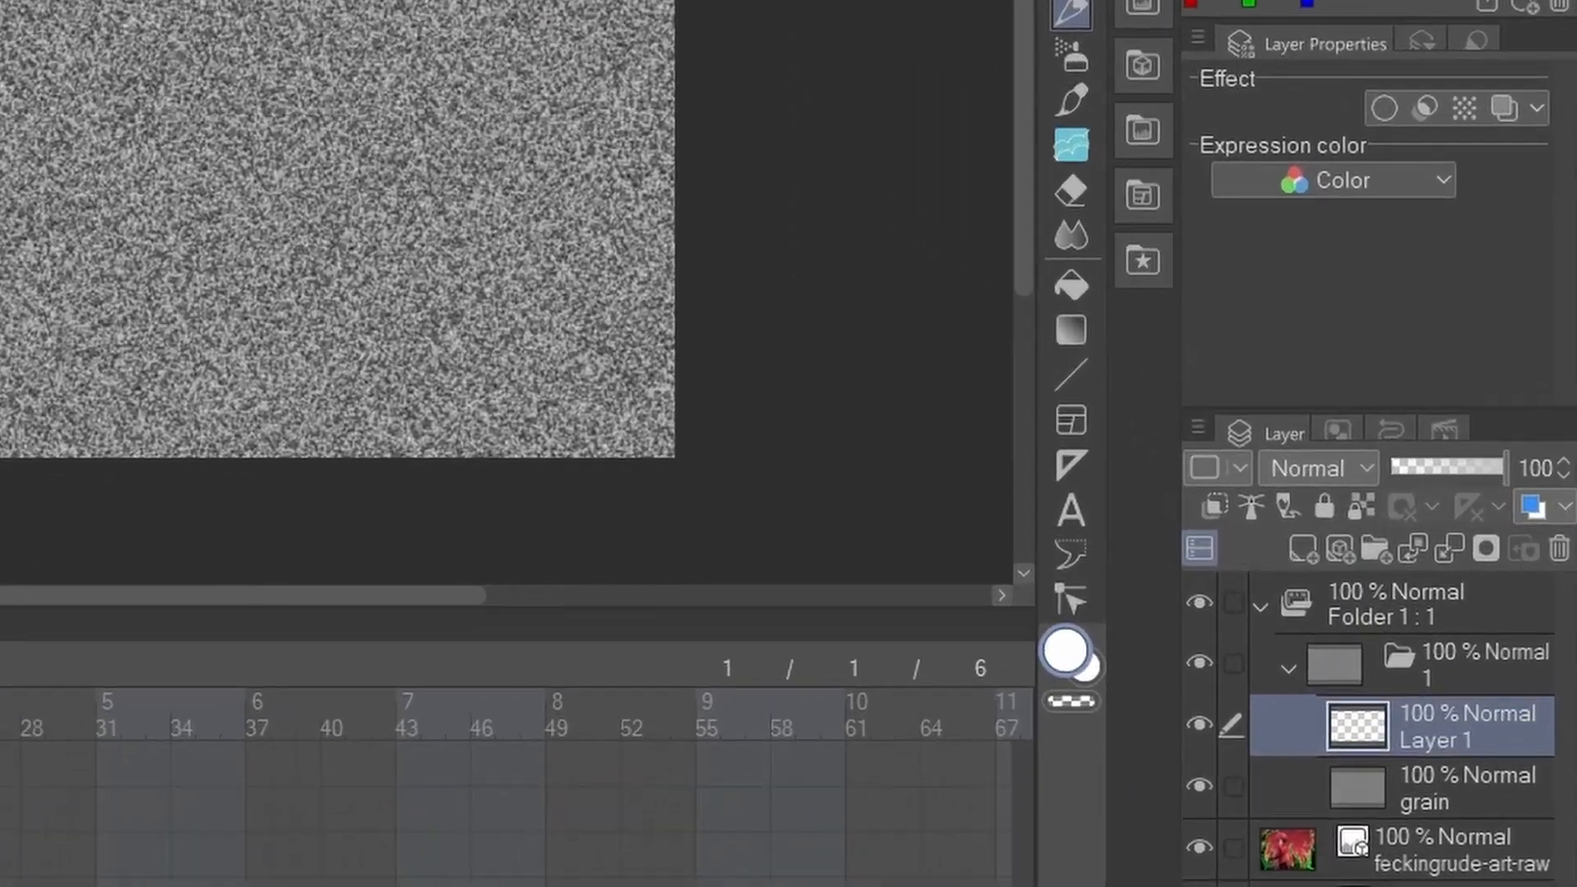
# Set the animation folder's blending mode to Soft light and its opacity to 40%.
pyautogui.click(1396, 603)
pyautogui.click(1277, 458)
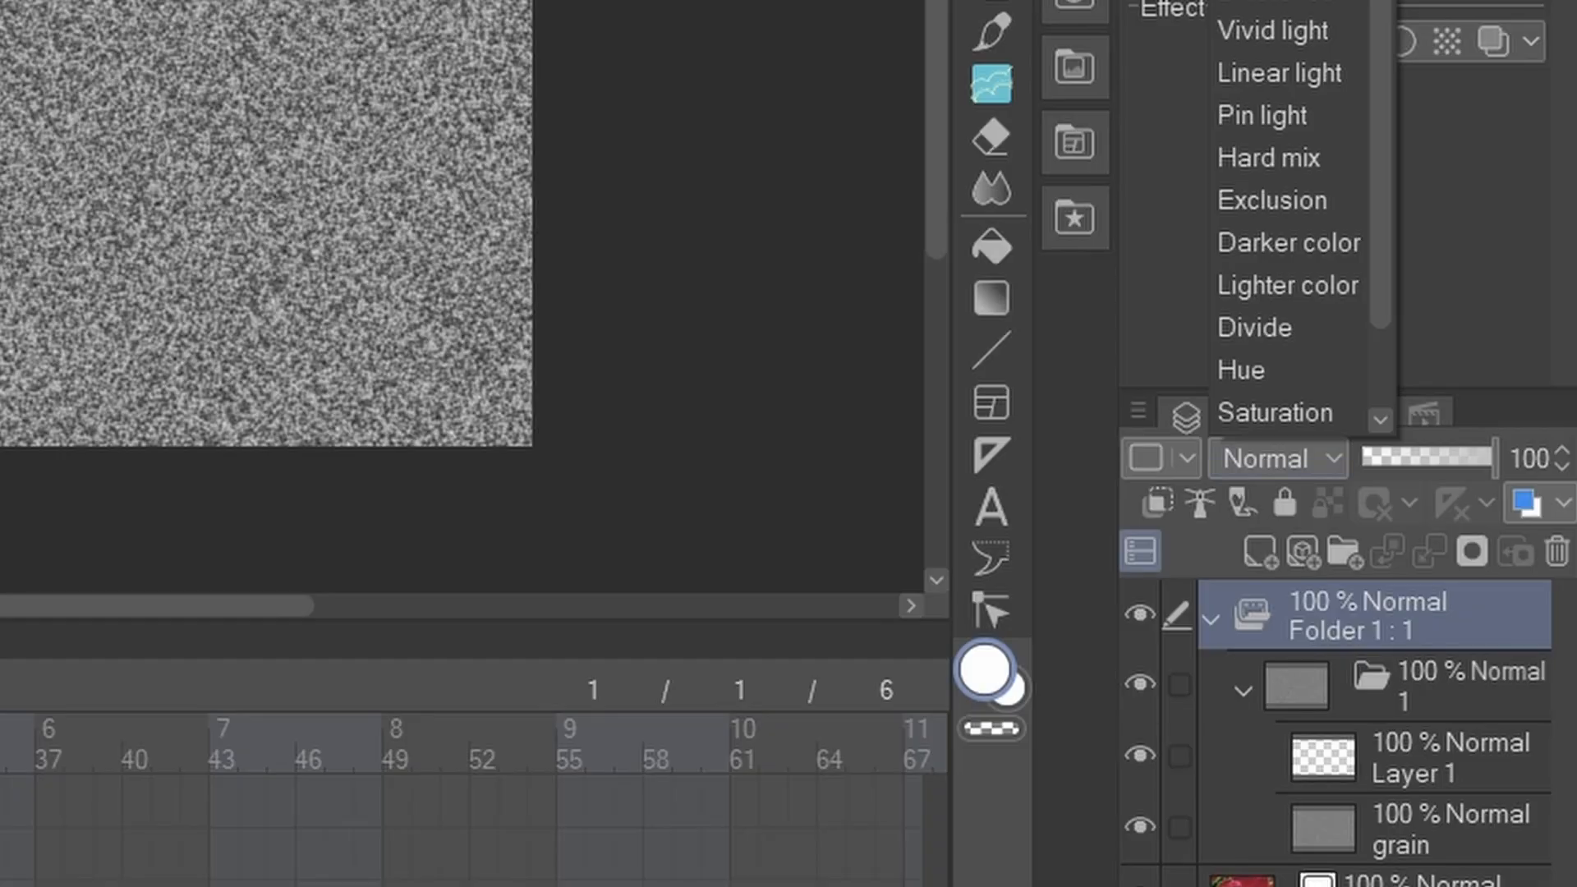
pyautogui.click(1260, 0)
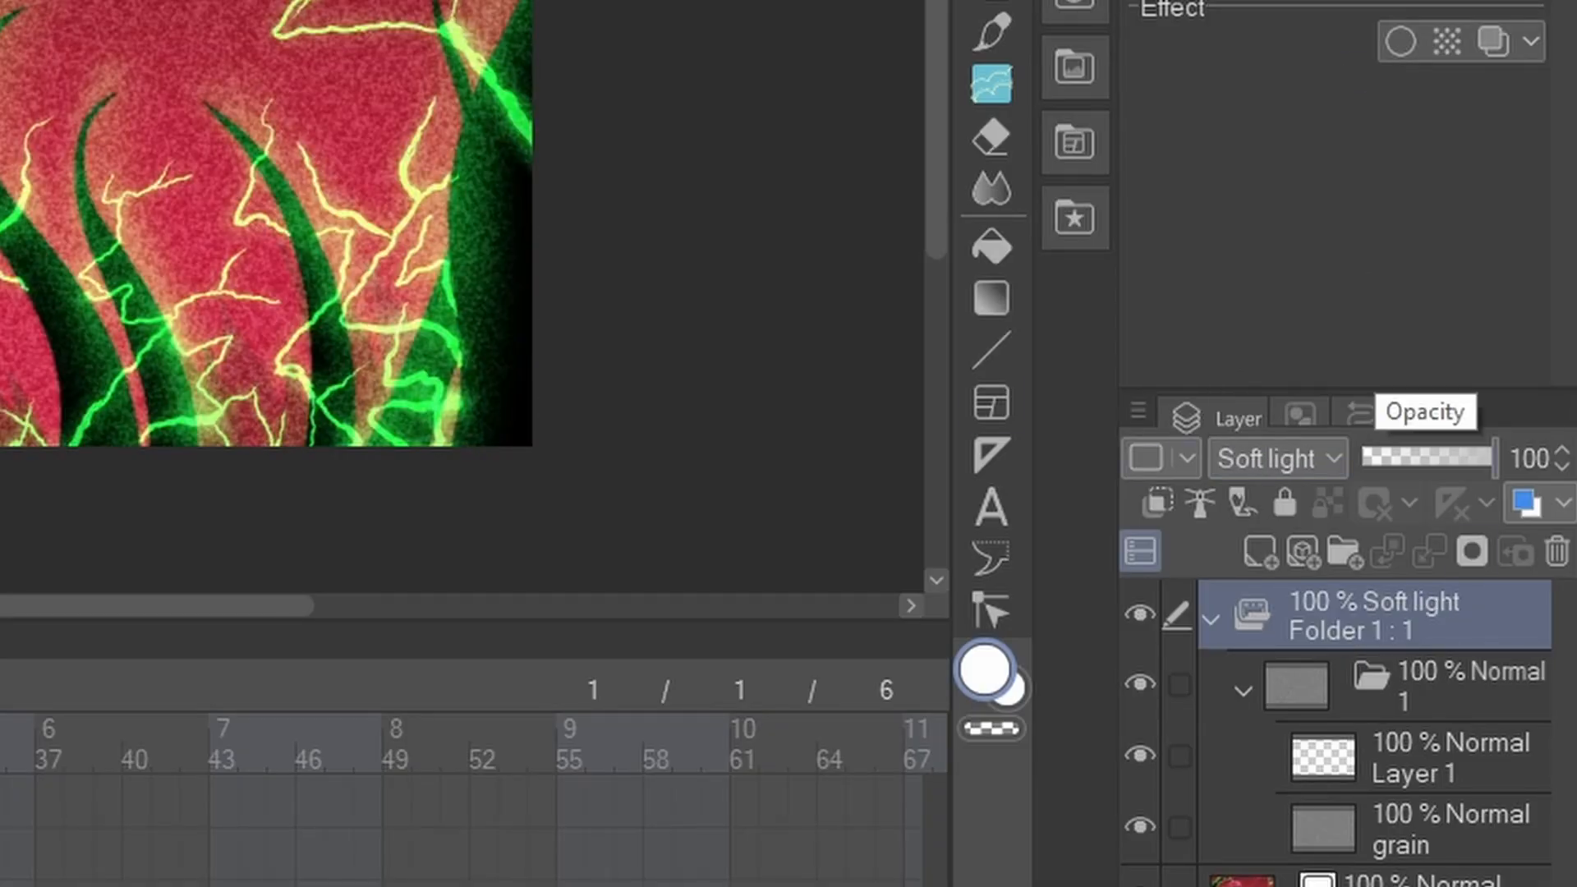
pyautogui.click(1529, 458)
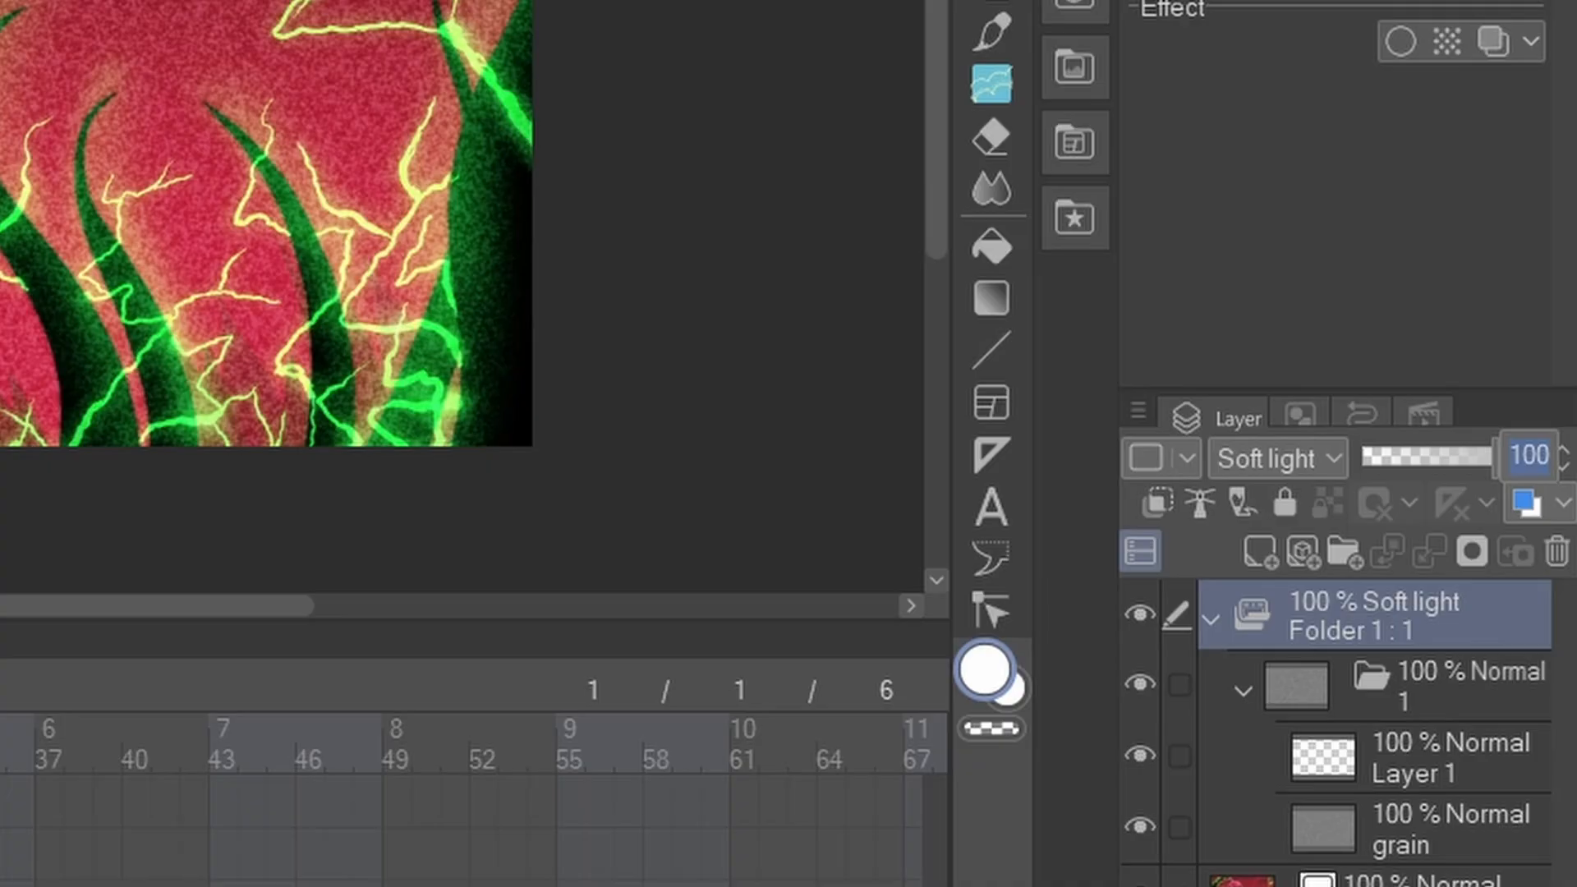
pyautogui.write('40')
pyautogui.press('Return')
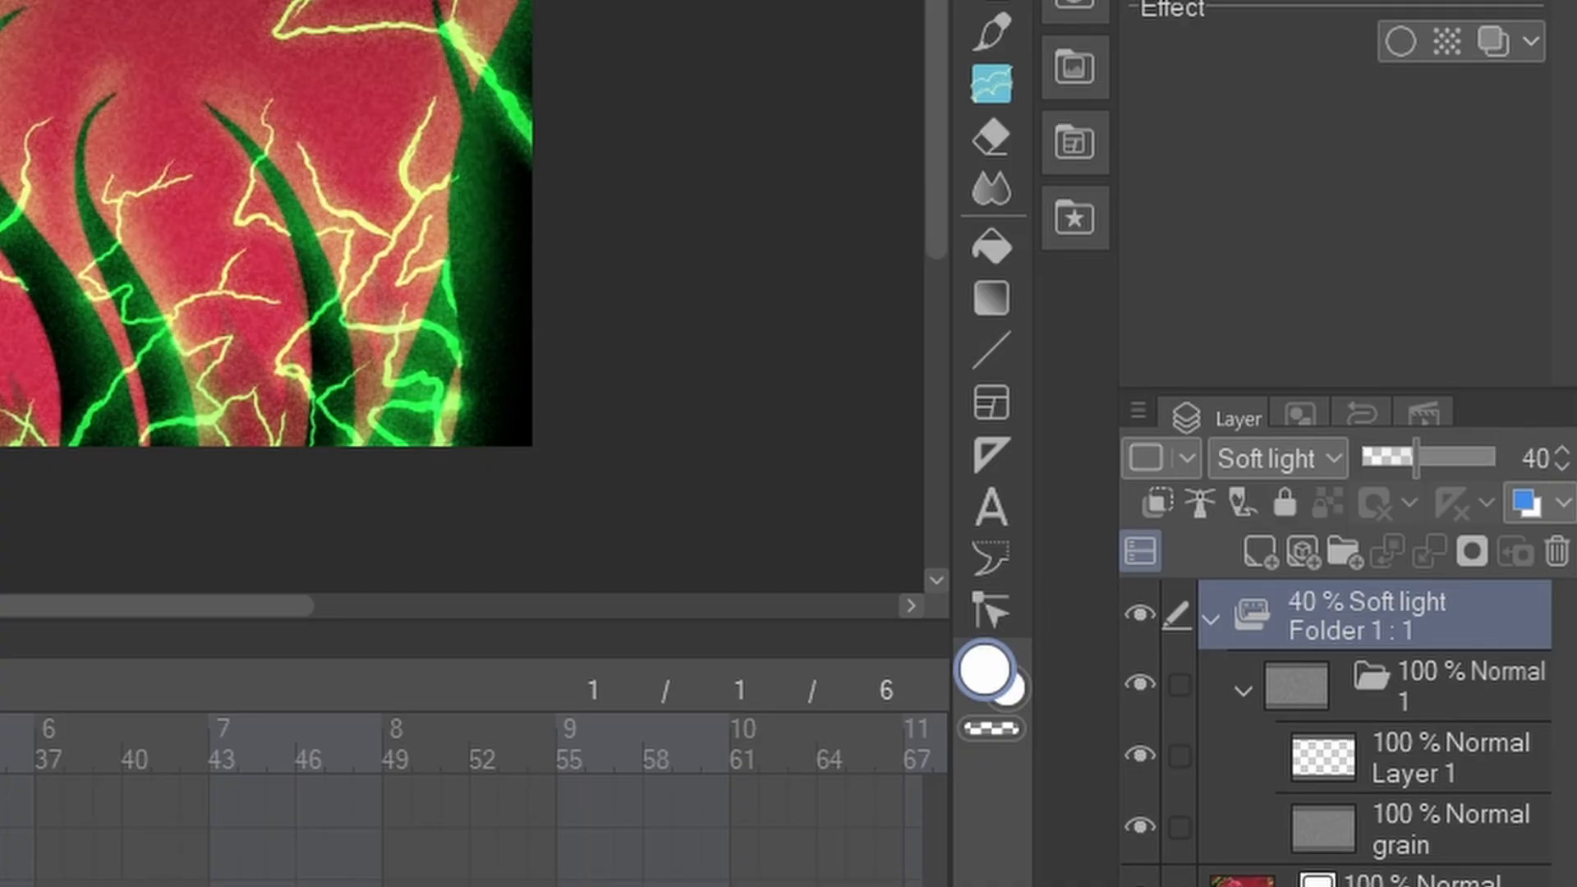
# Draw thin film-scratch strokes across the background of the artwork on Layer 1 of cel folder 1.
pyautogui.click(1445, 757)
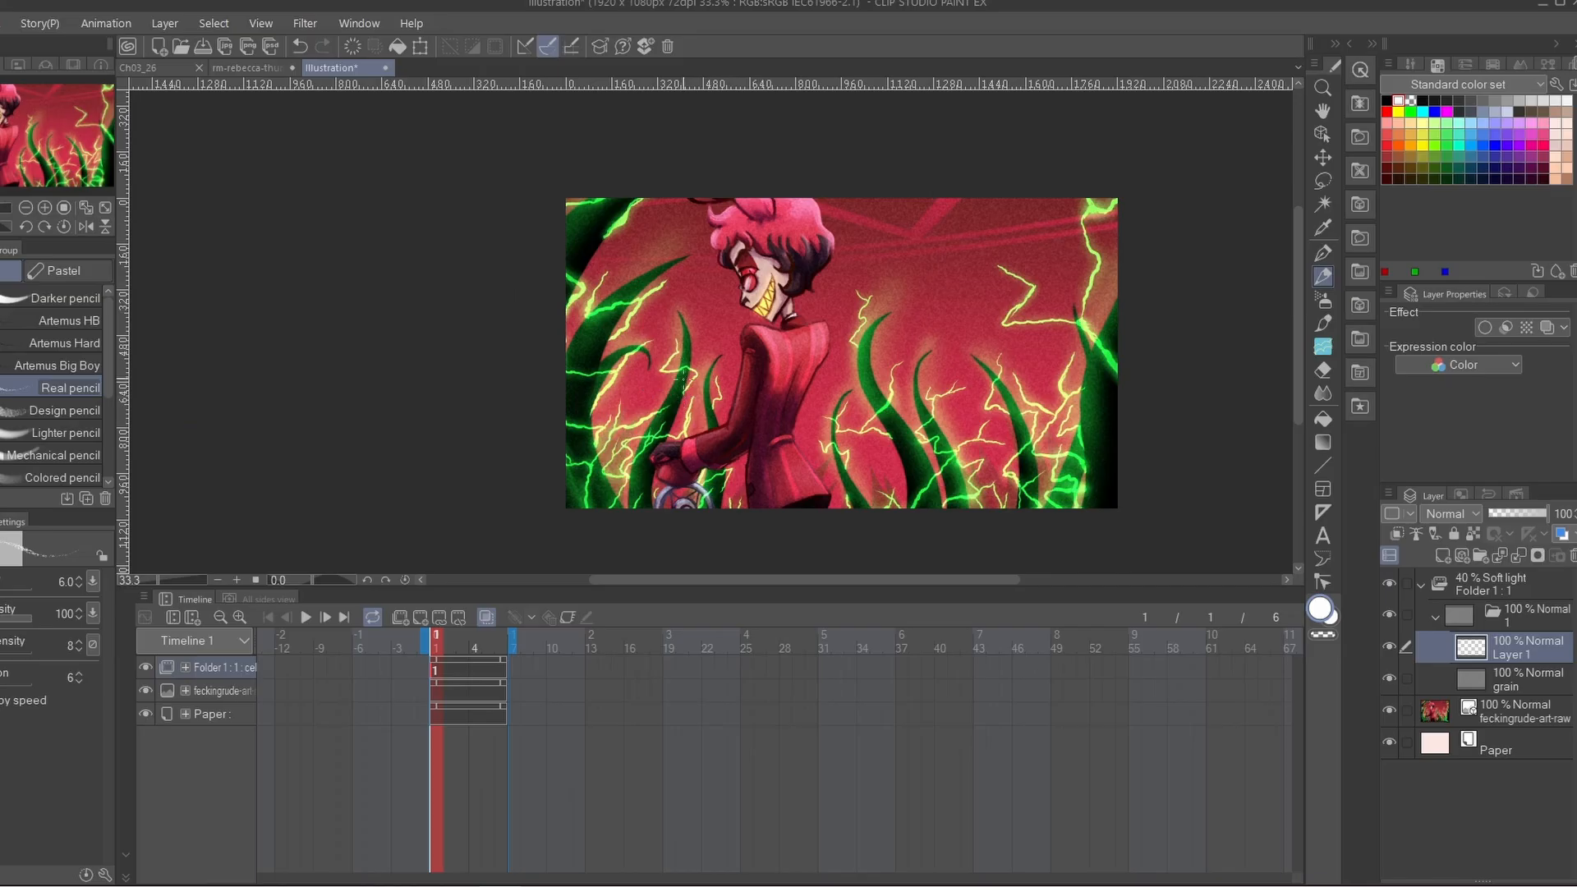
pyautogui.click(1386, 100)
pyautogui.scroll(-5, 53, 410)
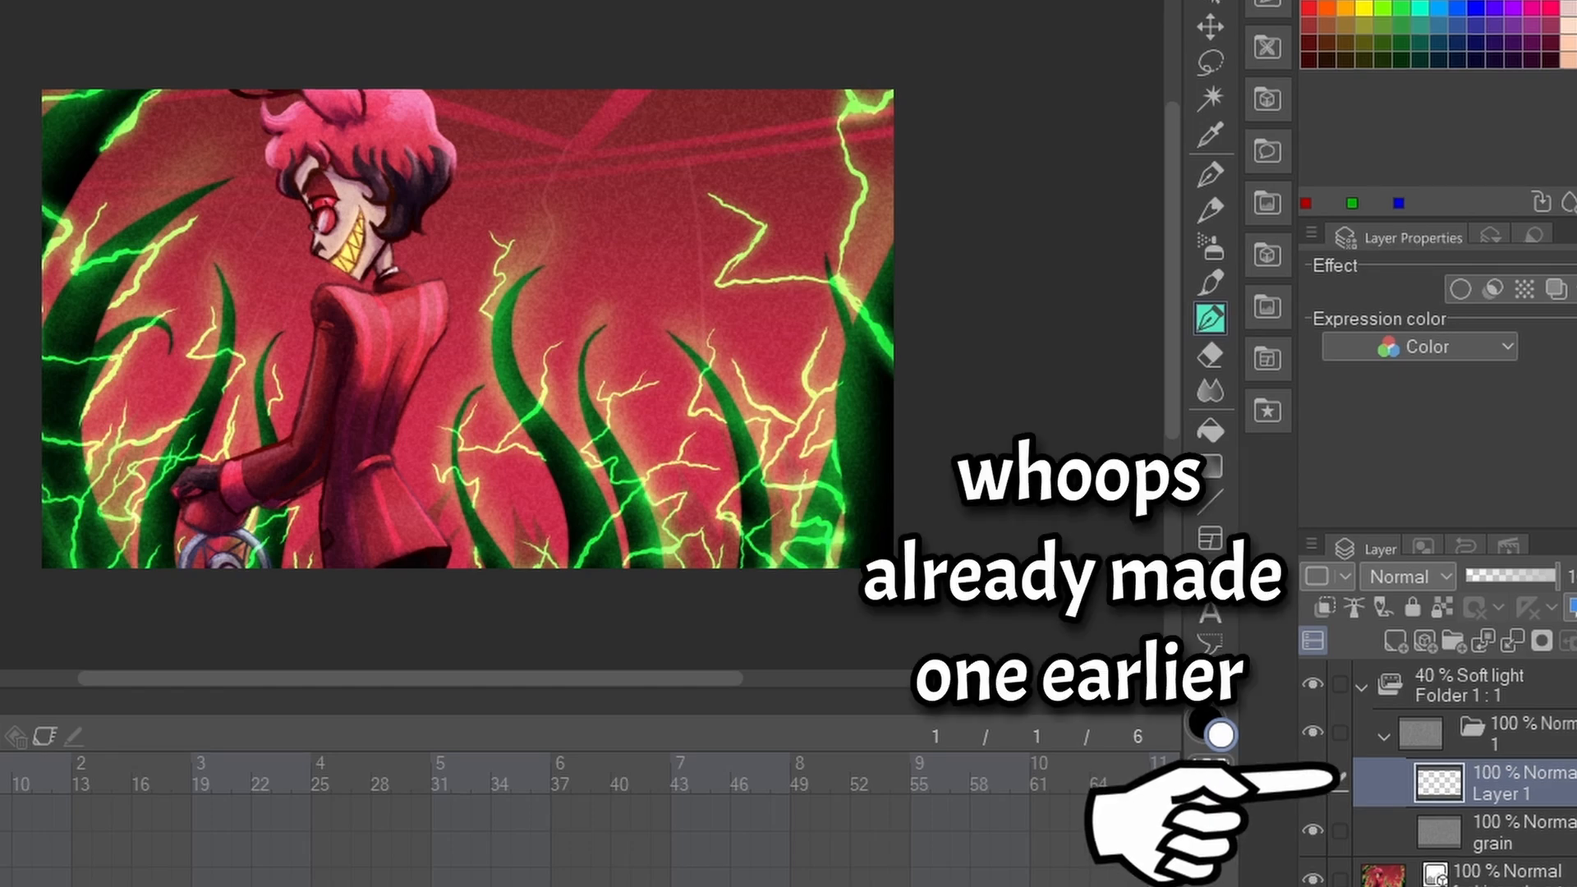
pyautogui.moveTo(765, 185)
pyautogui.mouseDown()
pyautogui.moveTo(663, 385)
pyautogui.moveTo(633, 528)
pyautogui.mouseUp()
pyautogui.moveTo(708, 204); pyautogui.dragTo(627, 103)
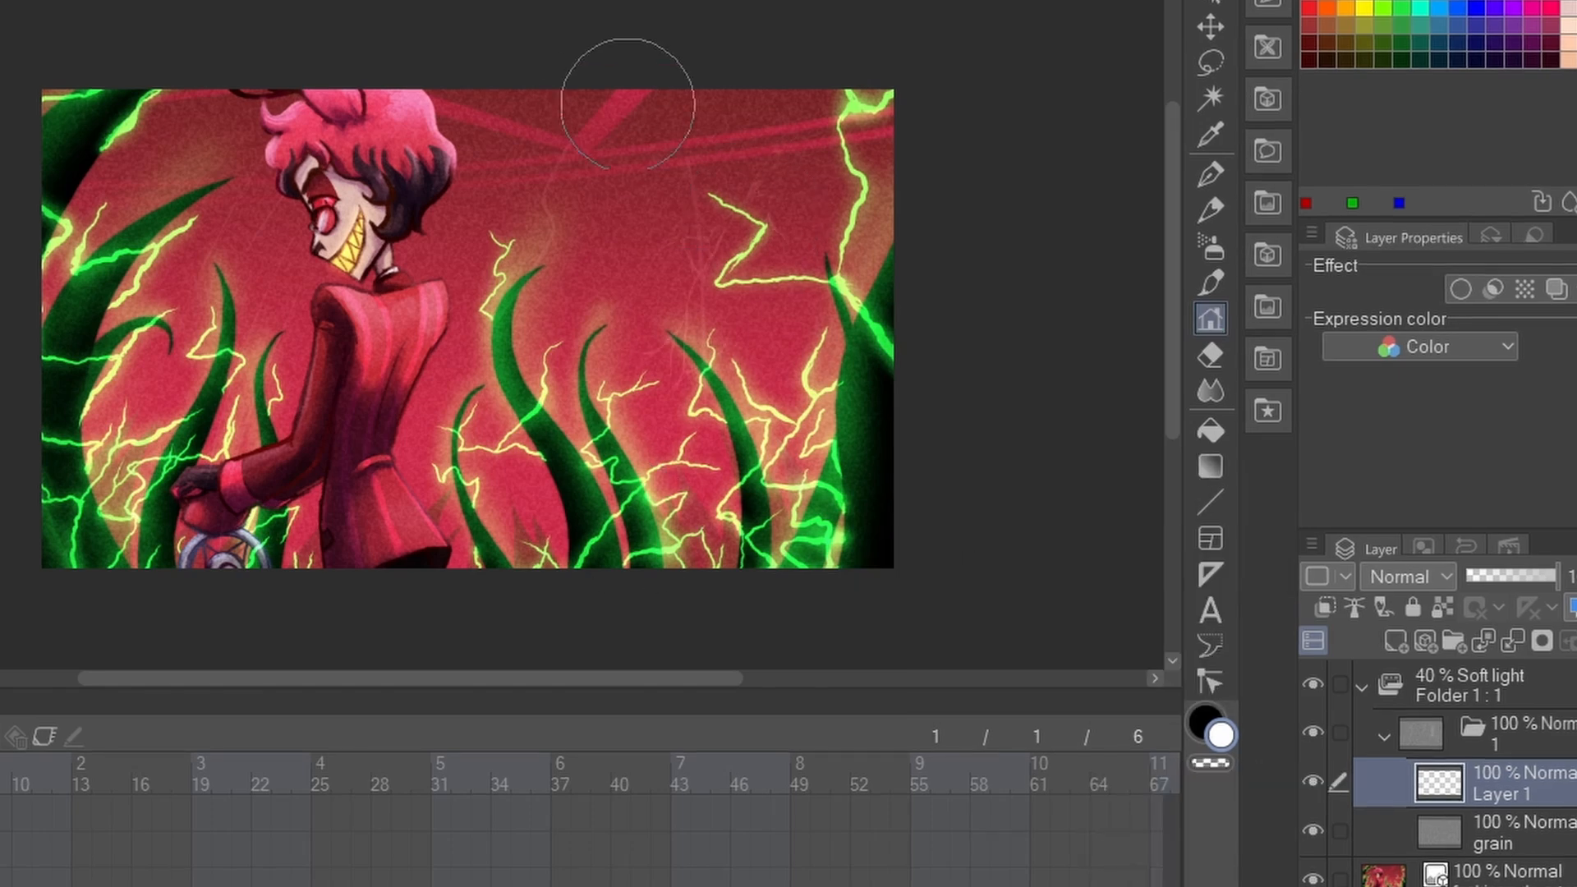
pyautogui.moveTo(227, 203); pyautogui.dragTo(56, 225)
pyautogui.moveTo(768, 405); pyautogui.dragTo(756, 471)
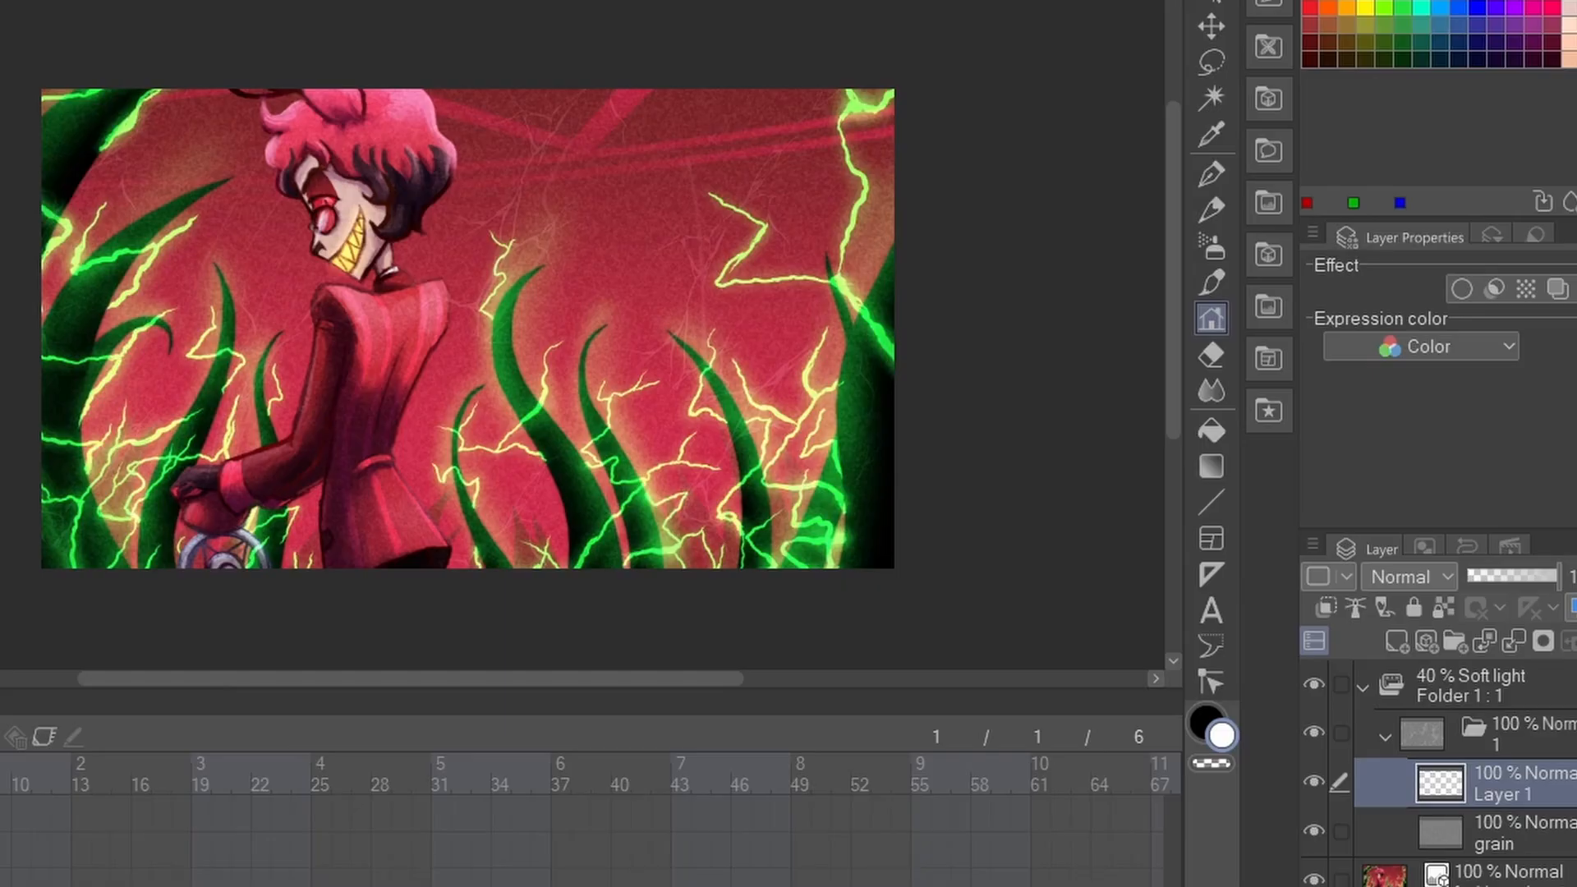
# Duplicate cel folder 1 and assign the copy, cel 2, to frame 2 of the animation folder's track.
pyautogui.click(1529, 733)
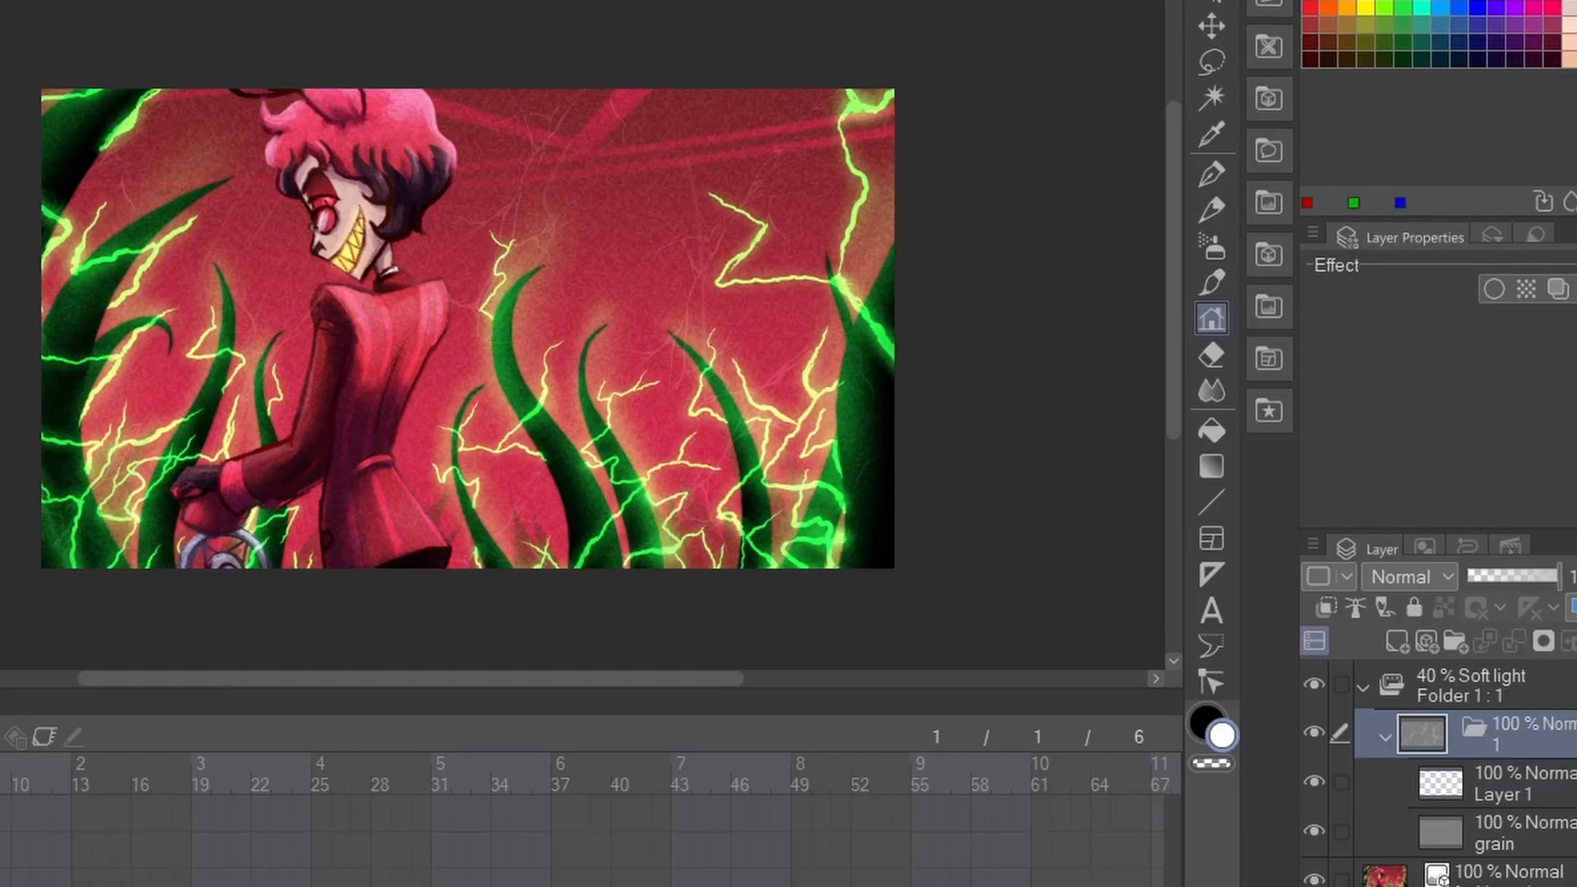
pyautogui.rightClick(1519, 733)
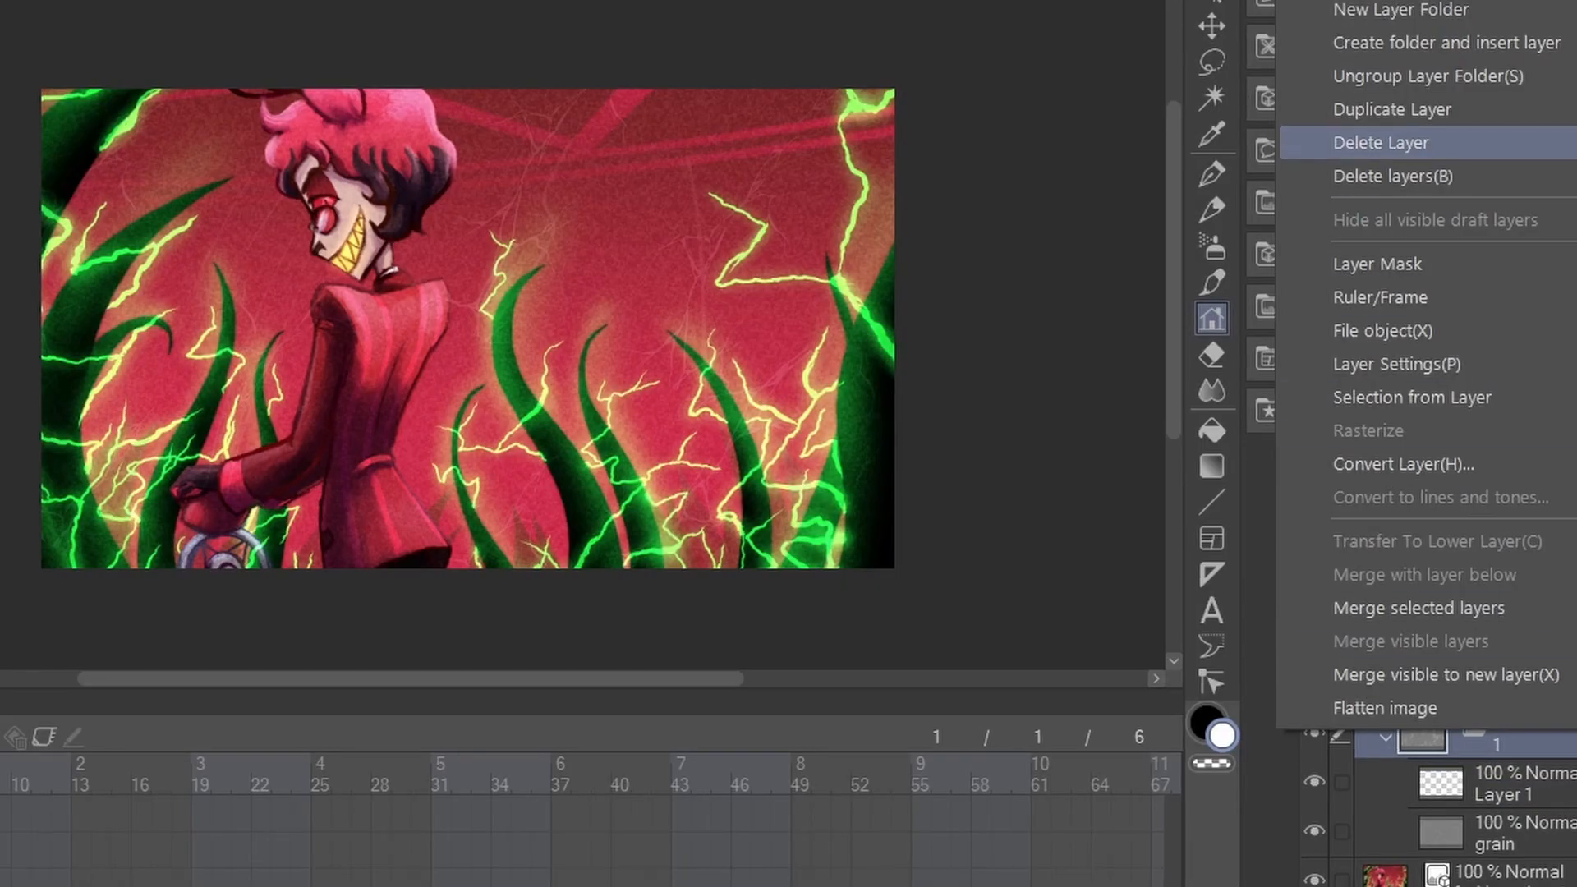
pyautogui.click(1392, 109)
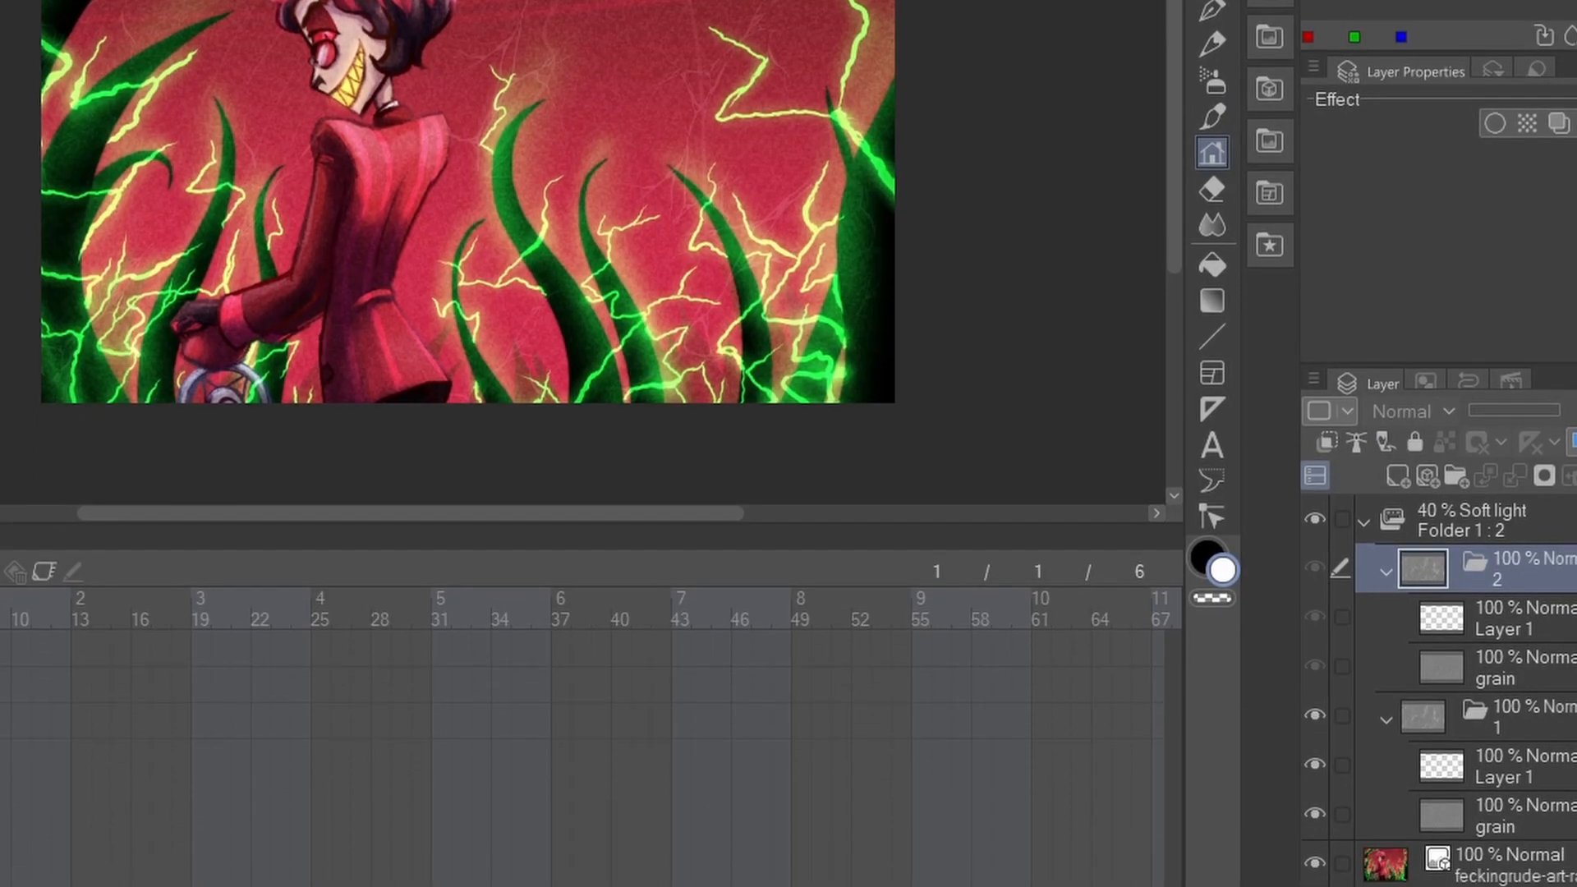
pyautogui.click(138, 616)
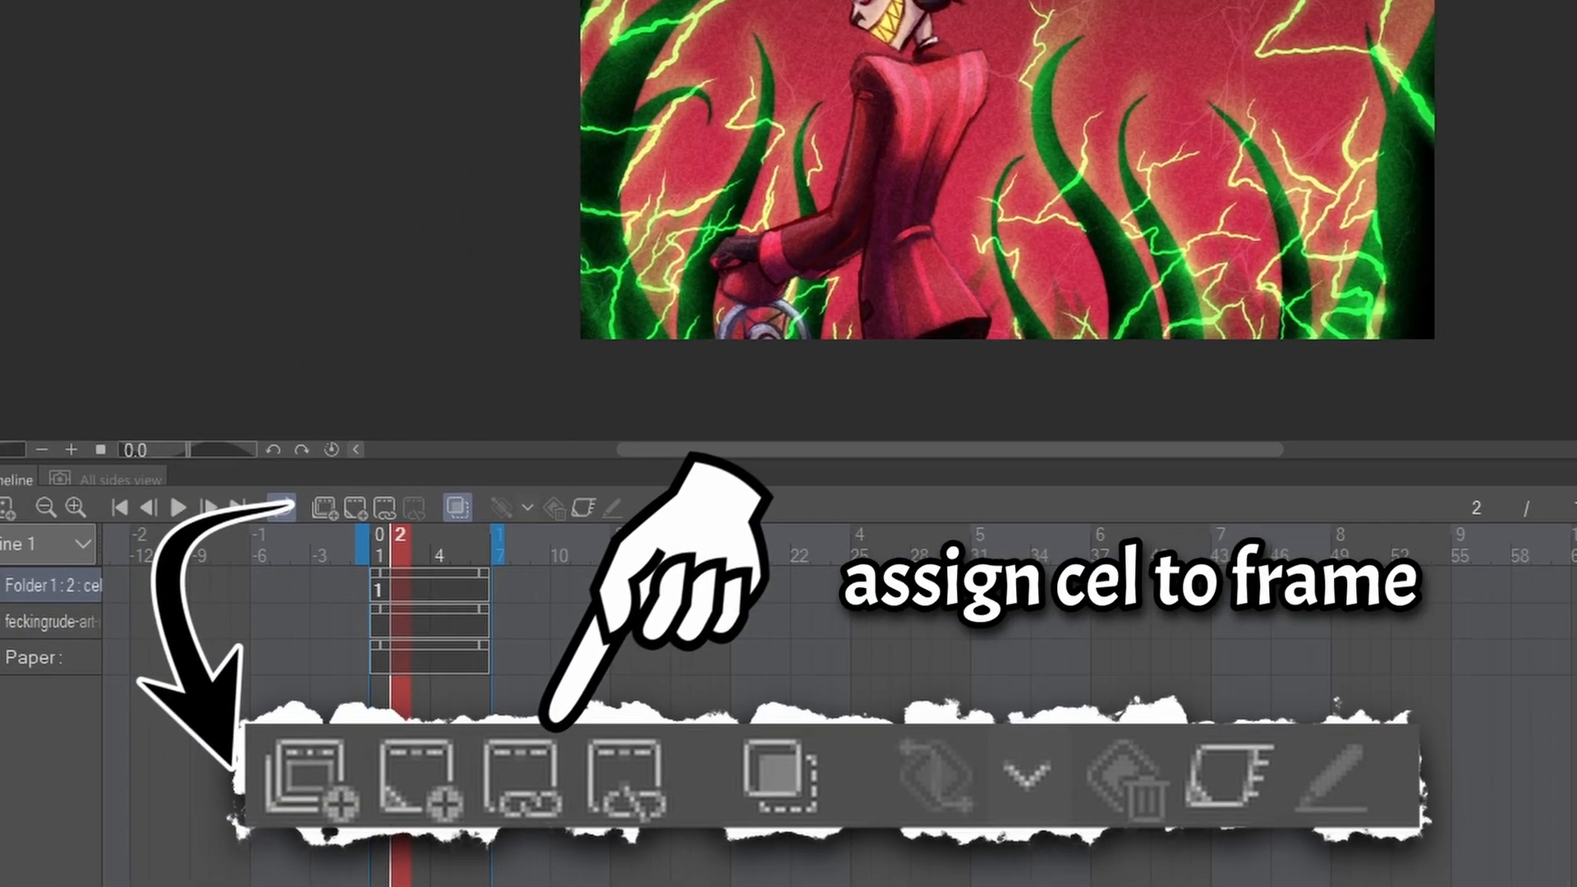
pyautogui.rightClick(469, 576)
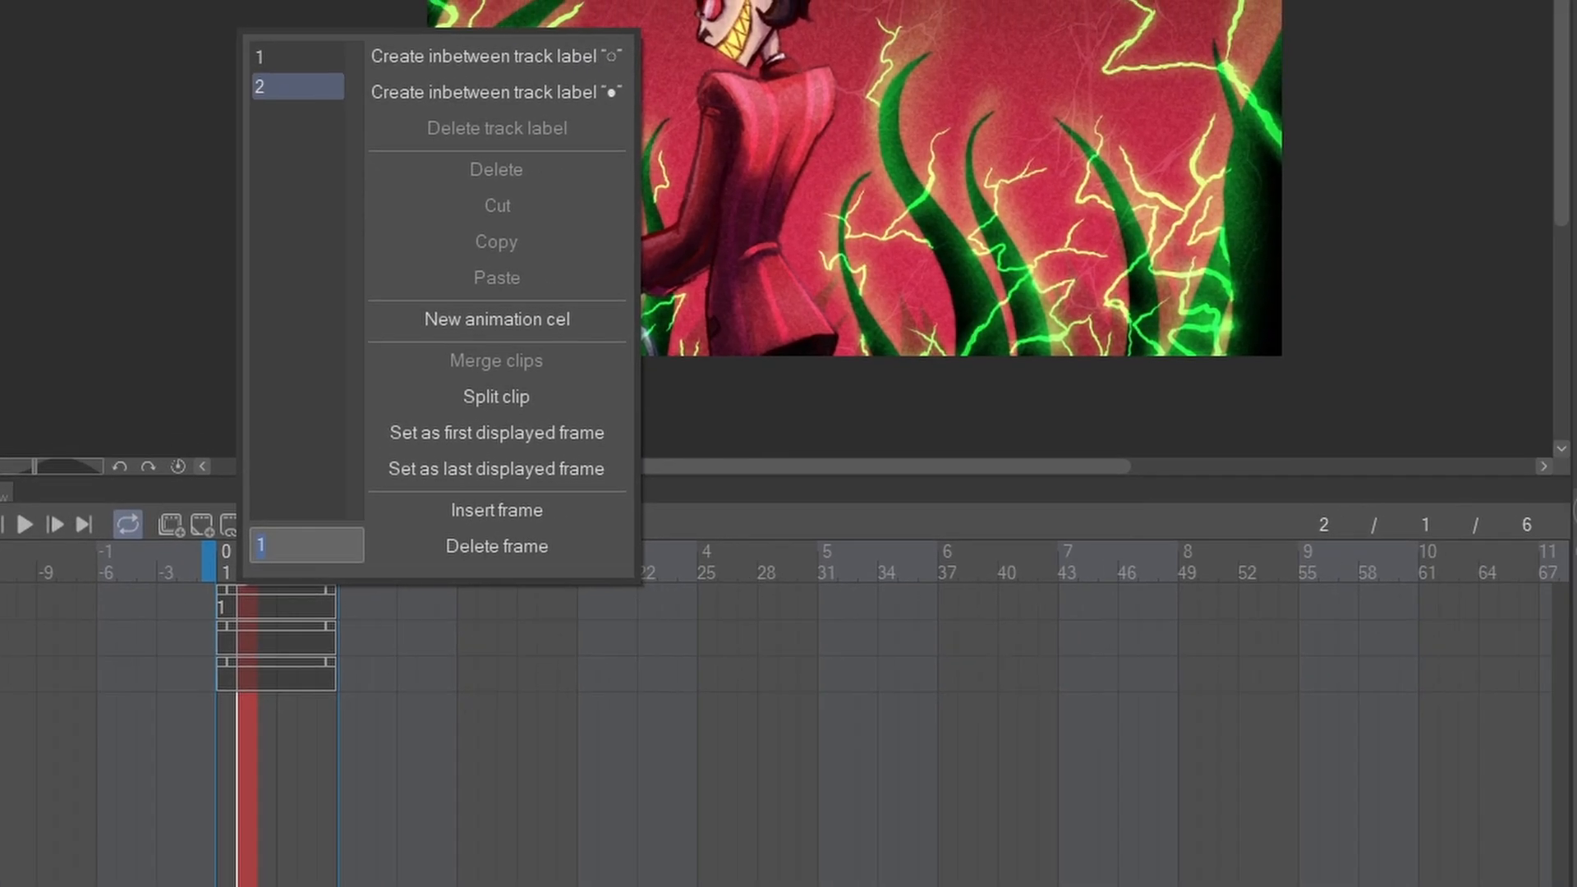
pyautogui.click(520, 62)
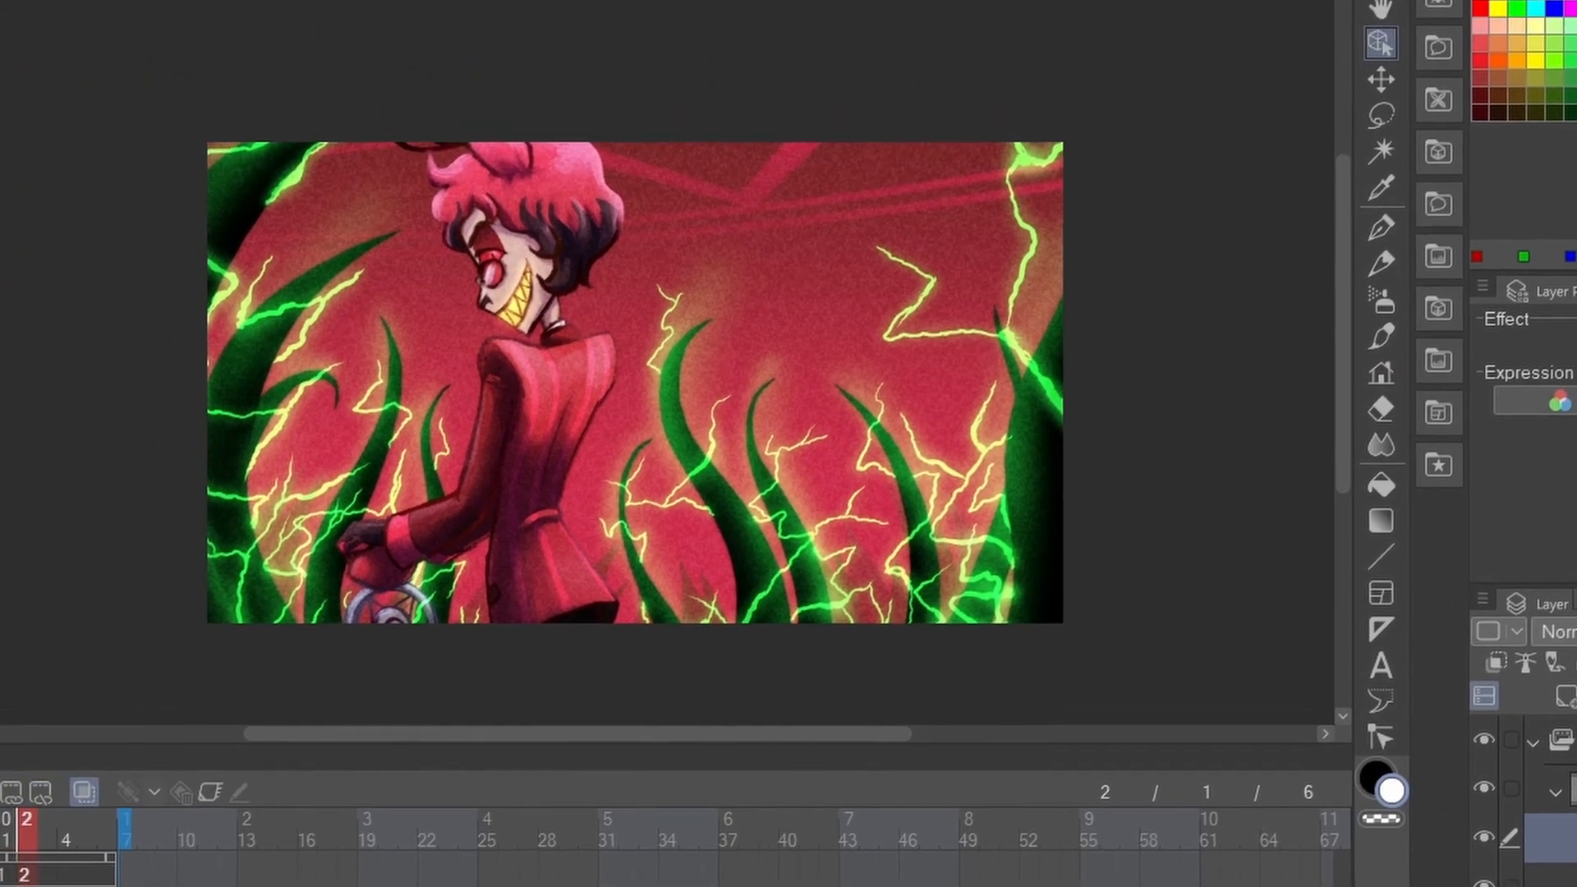
# Draw a different set of scratches on Layer 1 of cel 2 using several brushes, and compare frames 1 and 2.
pyautogui.press('b')
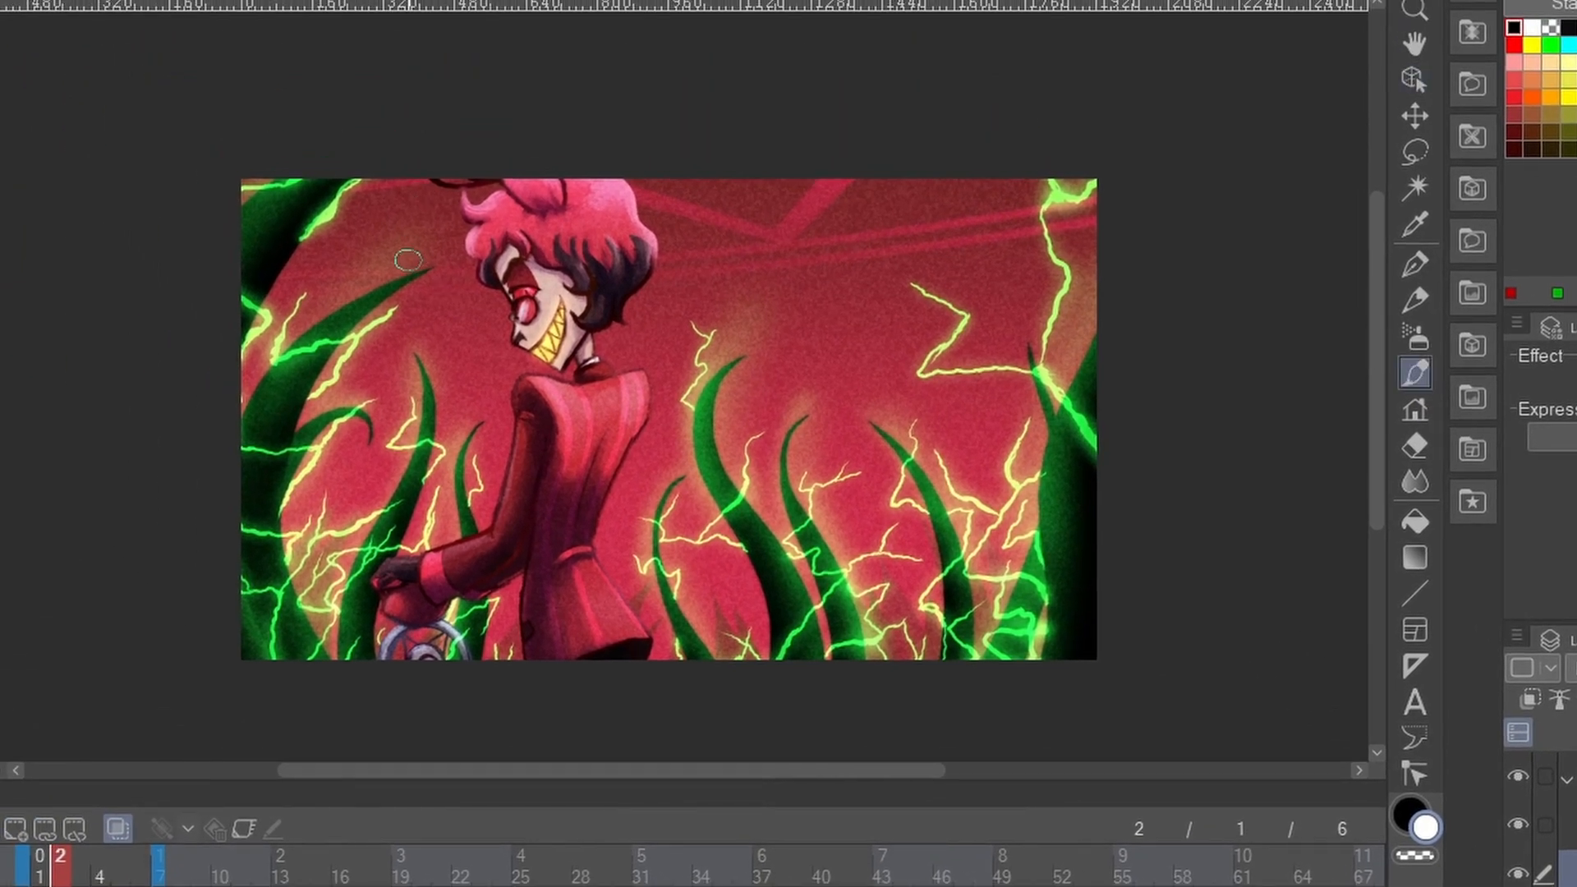
pyautogui.press('b')
pyautogui.press('b')
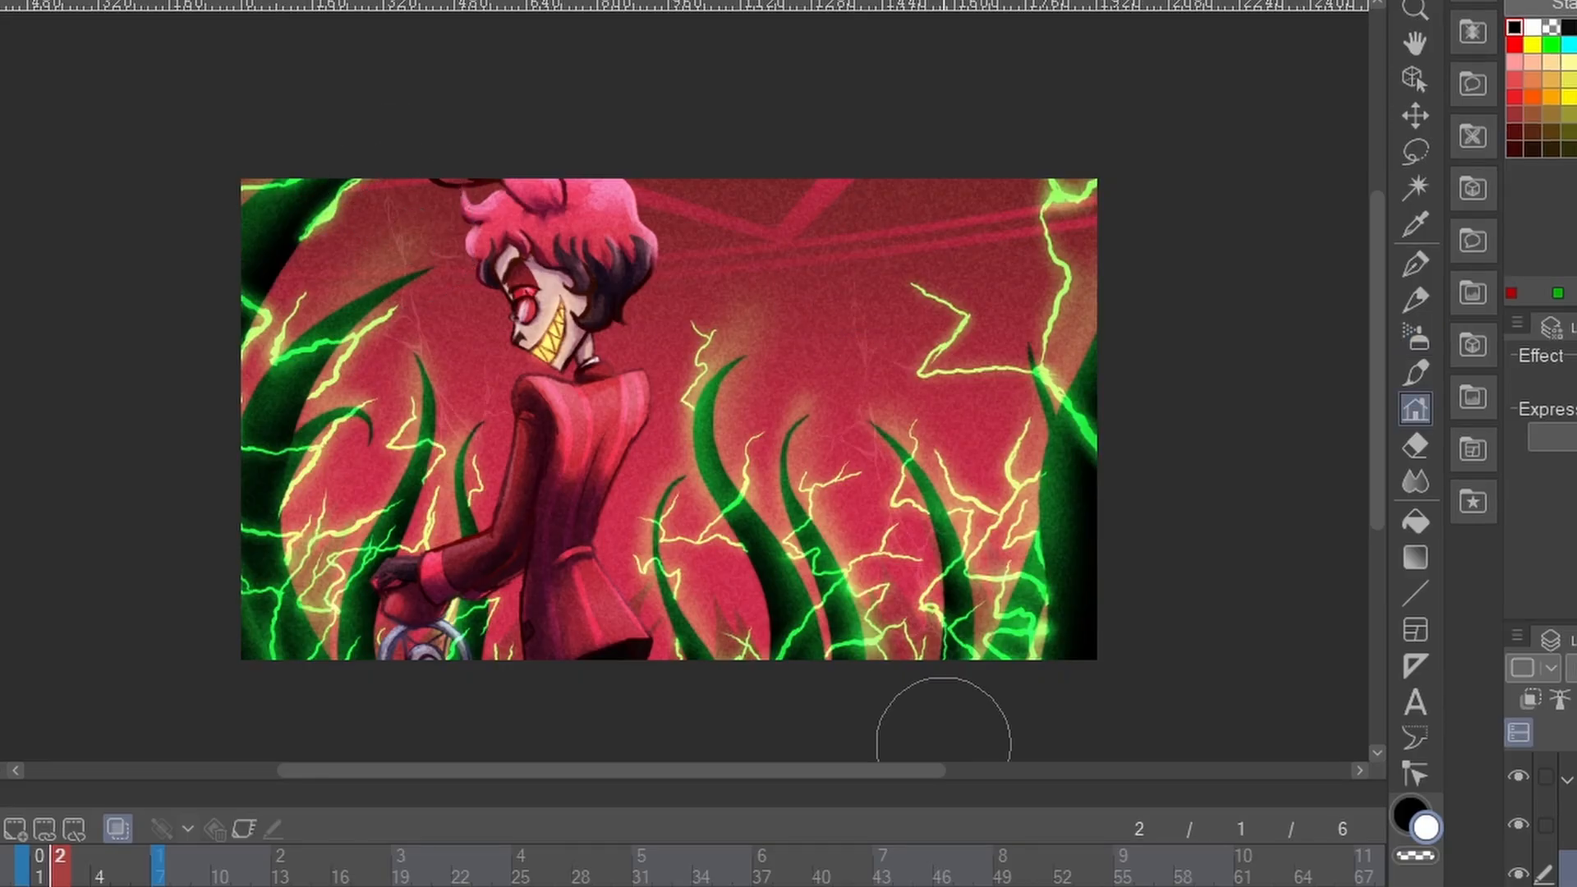
pyautogui.press('p')
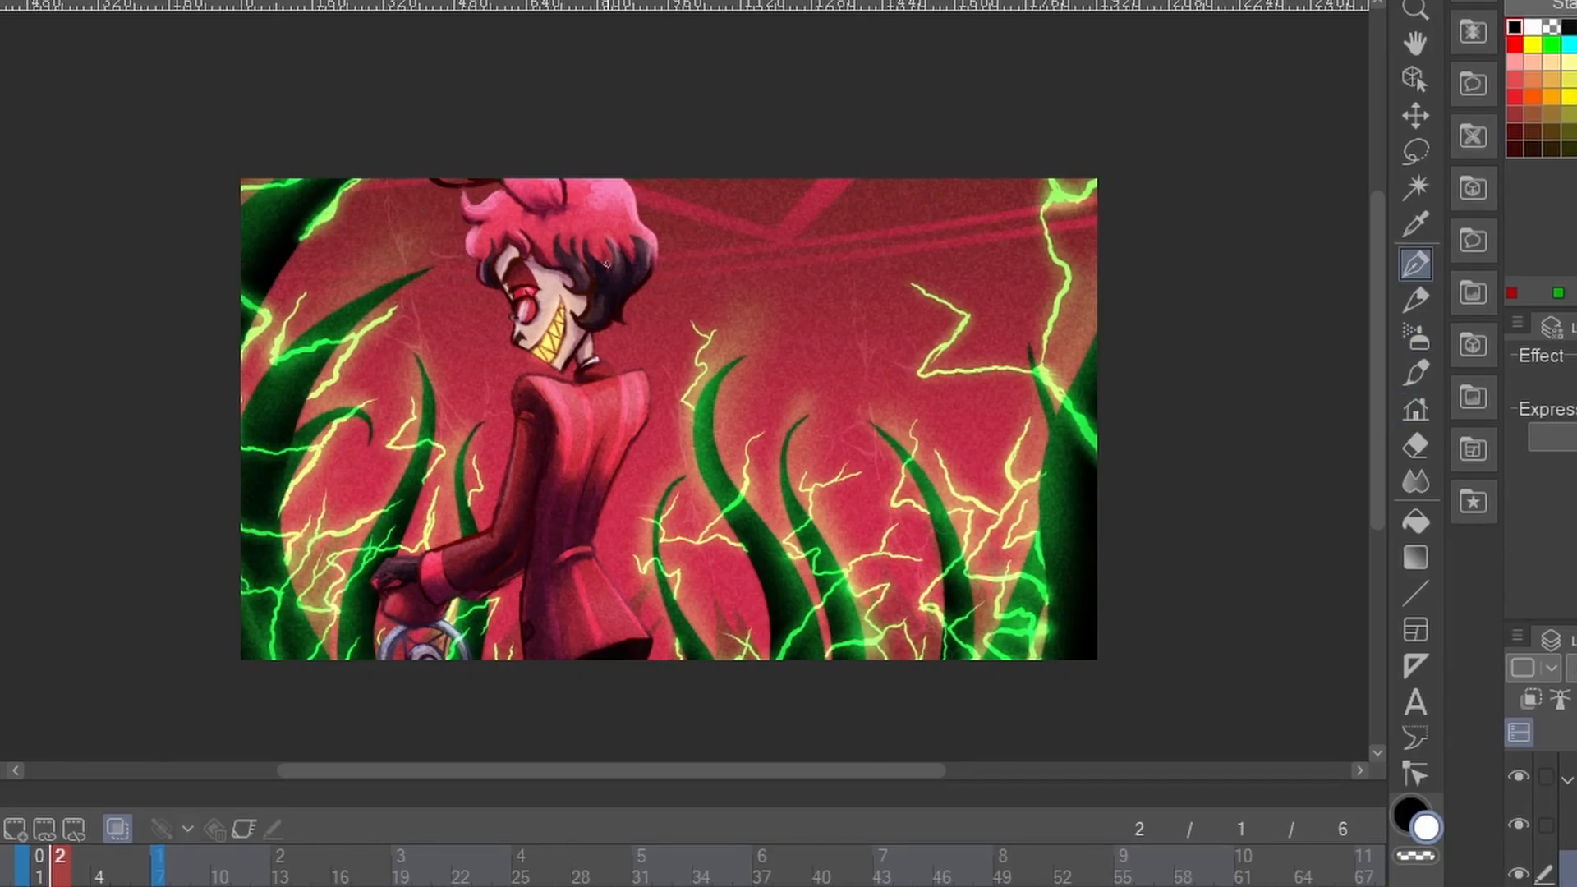
pyautogui.press('p')
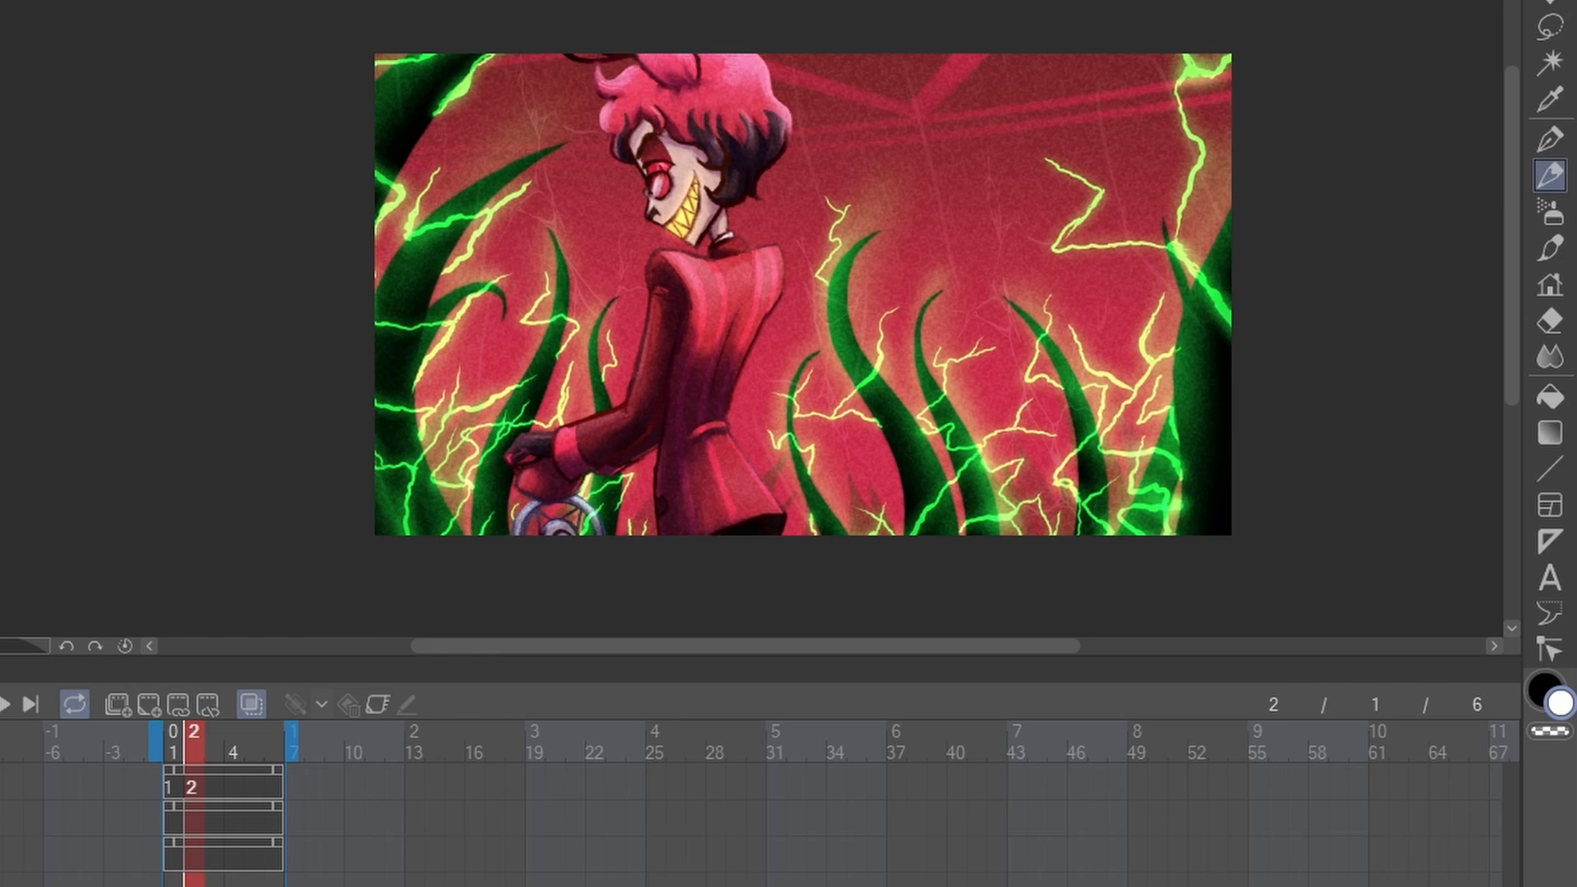
pyautogui.click(174, 739)
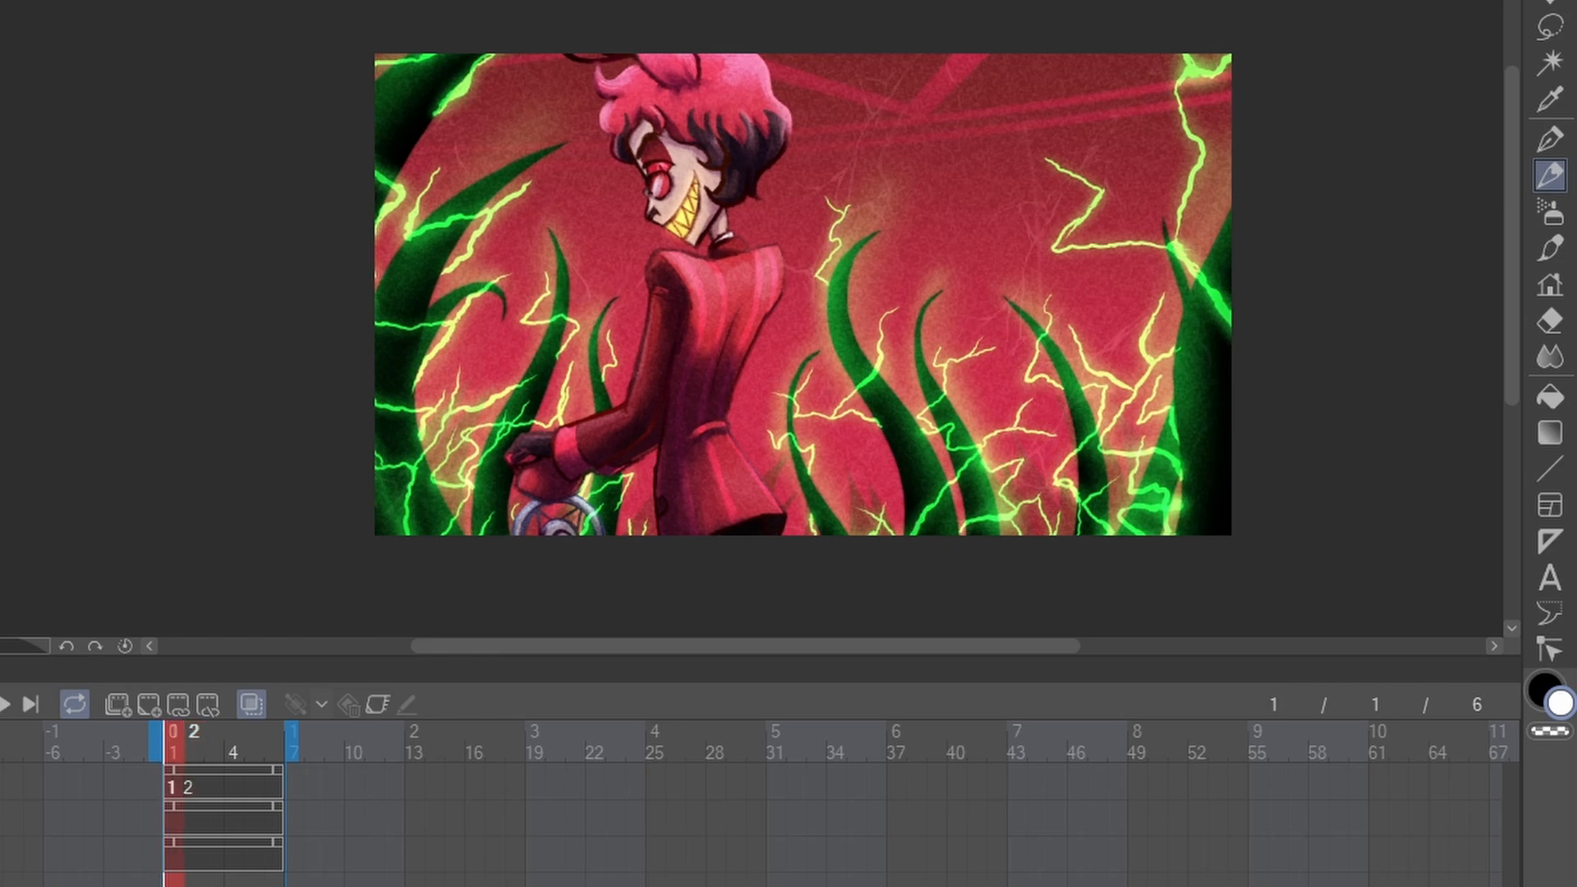
pyautogui.click(193, 739)
pyautogui.click(173, 739)
# Duplicate cel folder 2 and assign the copy, cel 3, to frame 3 of the timeline.
pyautogui.rightClick(1496, 554)
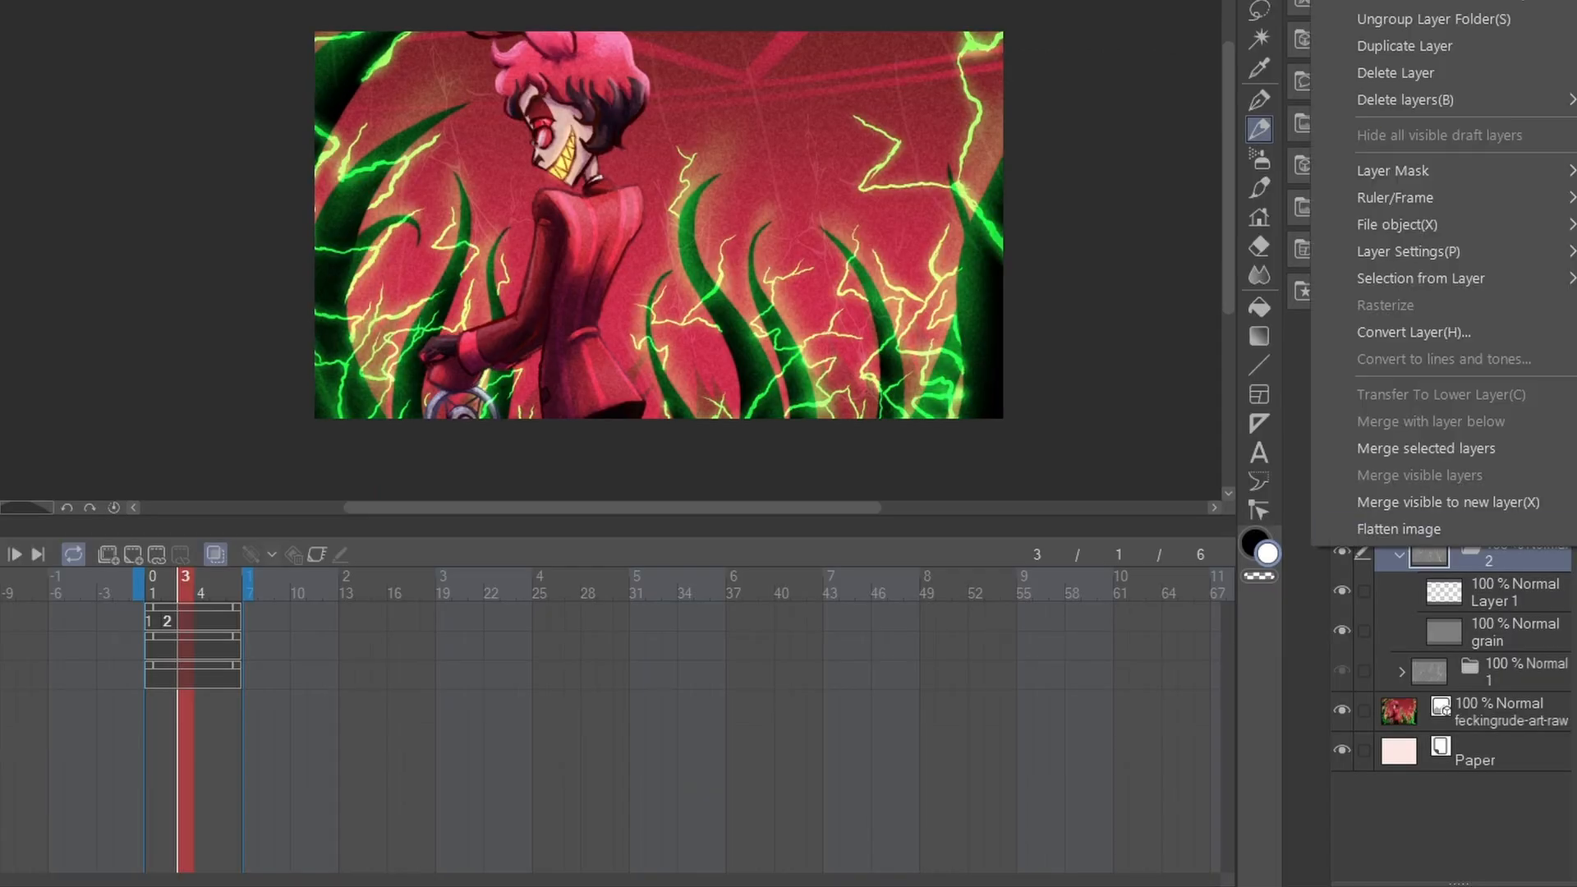
pyautogui.click(1404, 46)
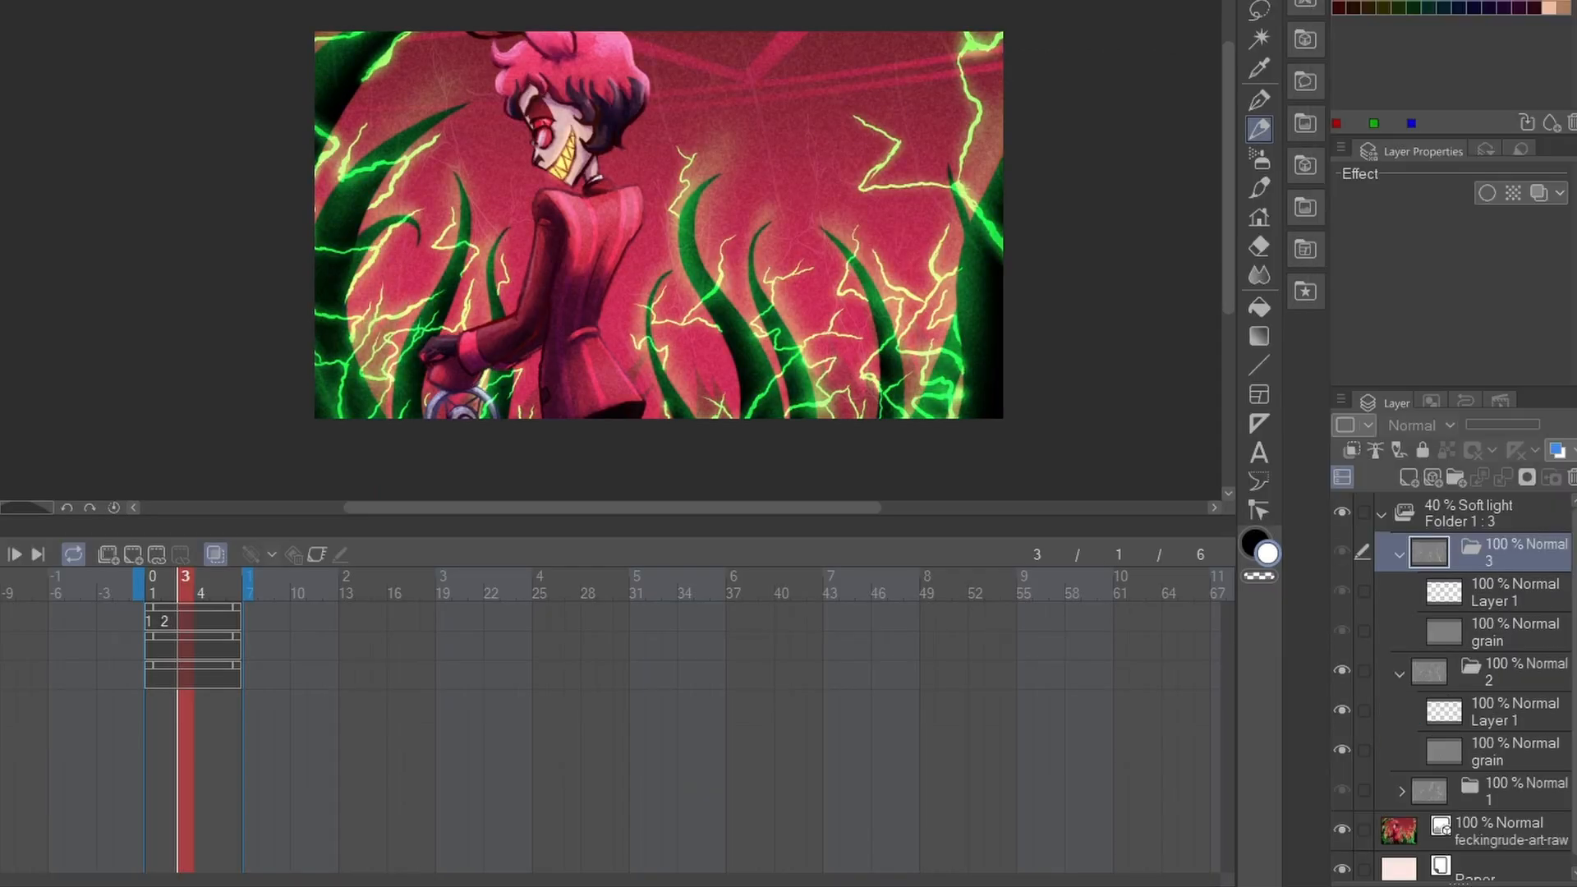
pyautogui.click(1513, 592)
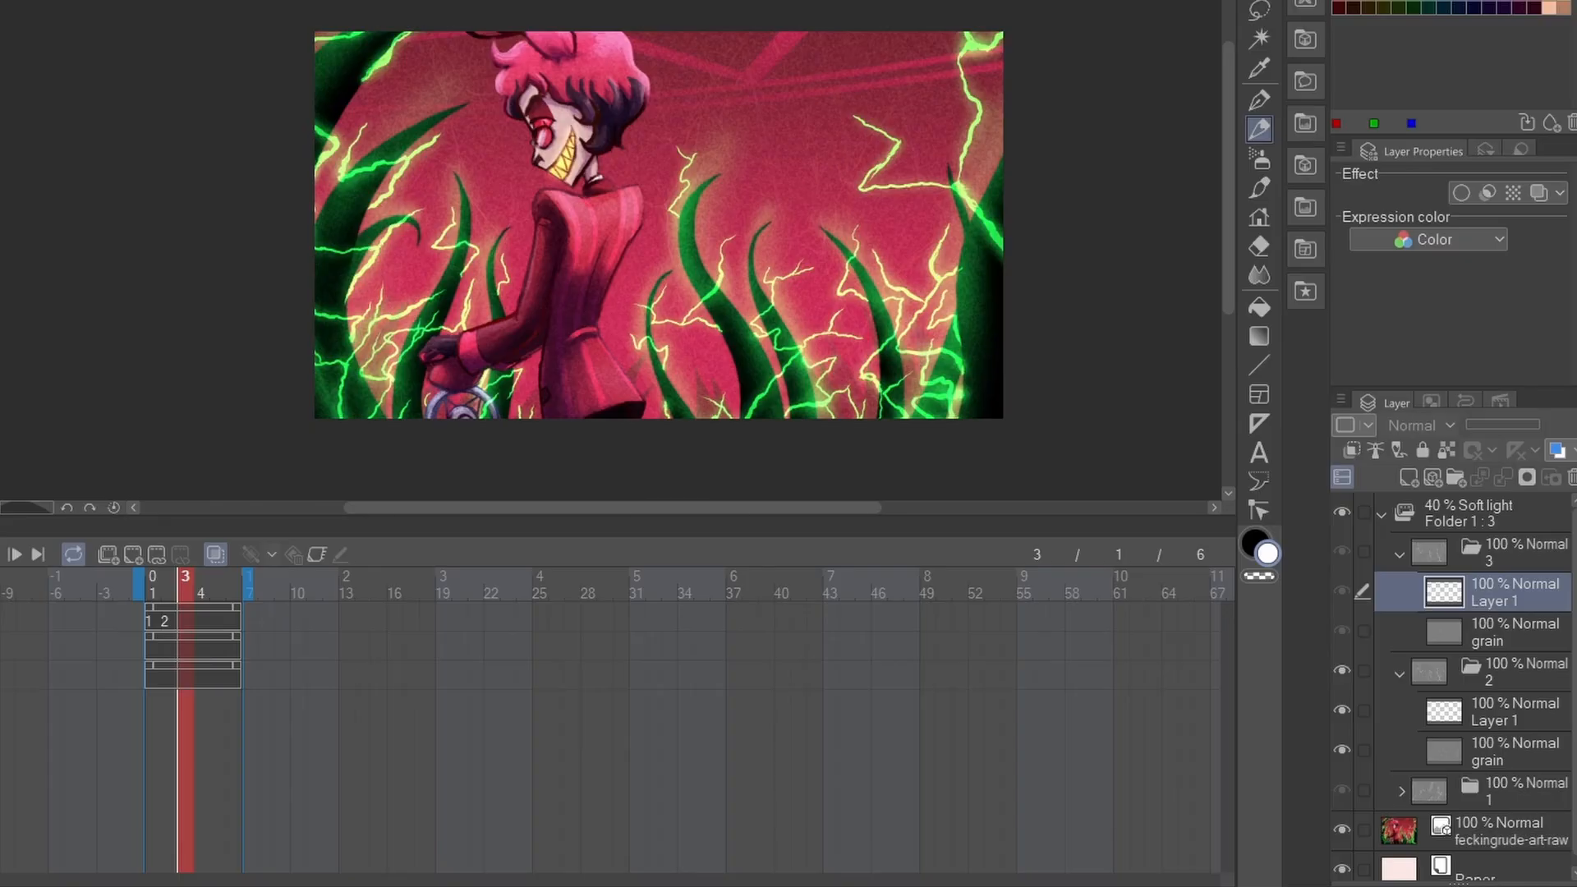
pyautogui.rightClick(183, 614)
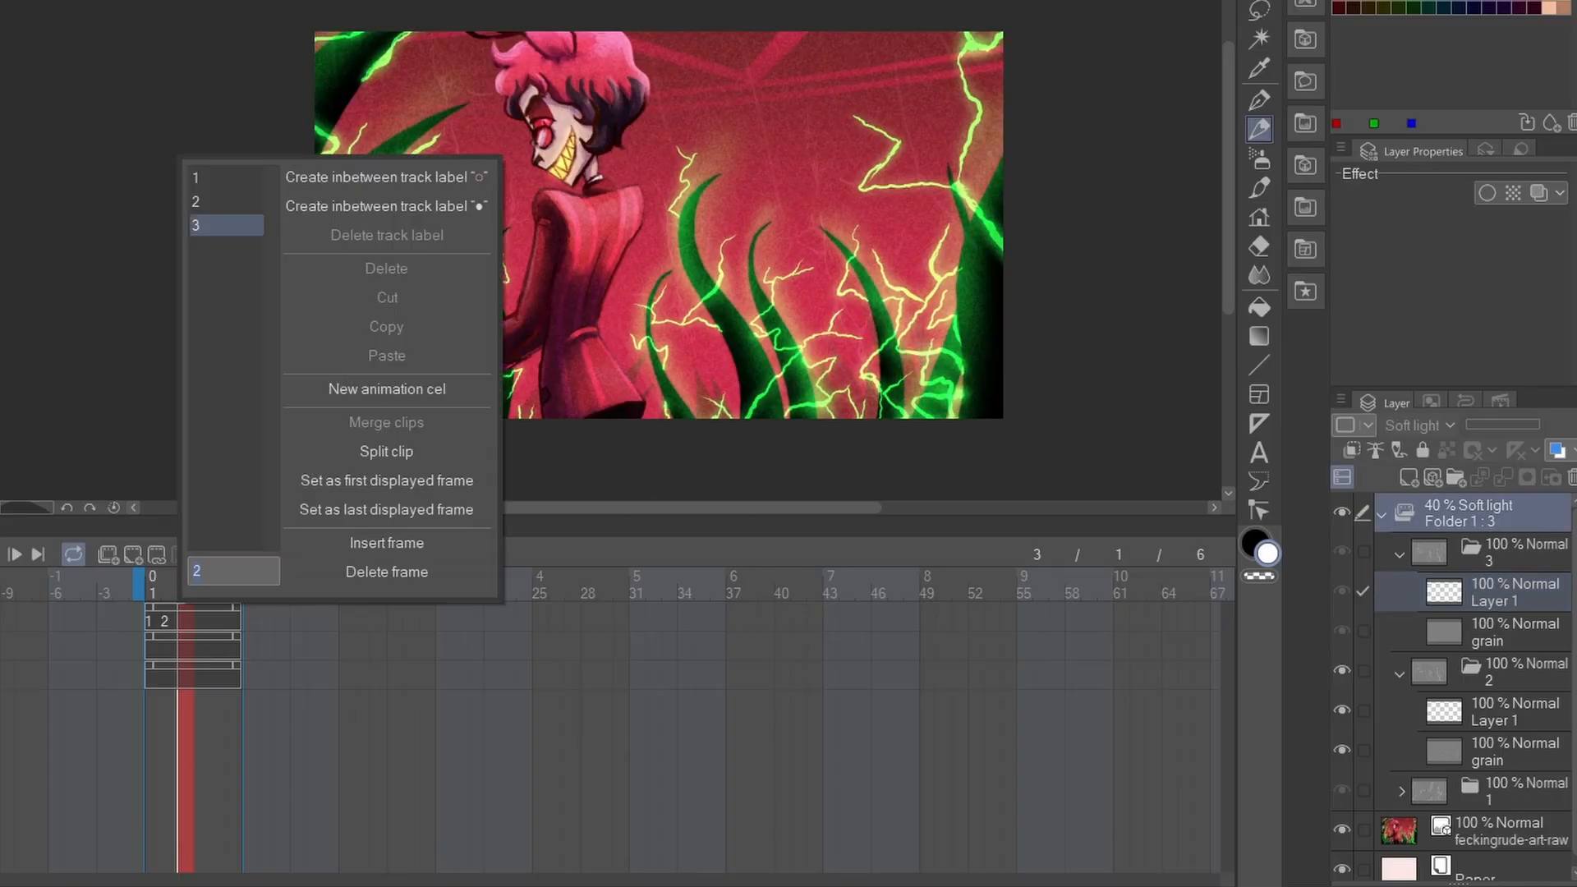
pyautogui.click(215, 225)
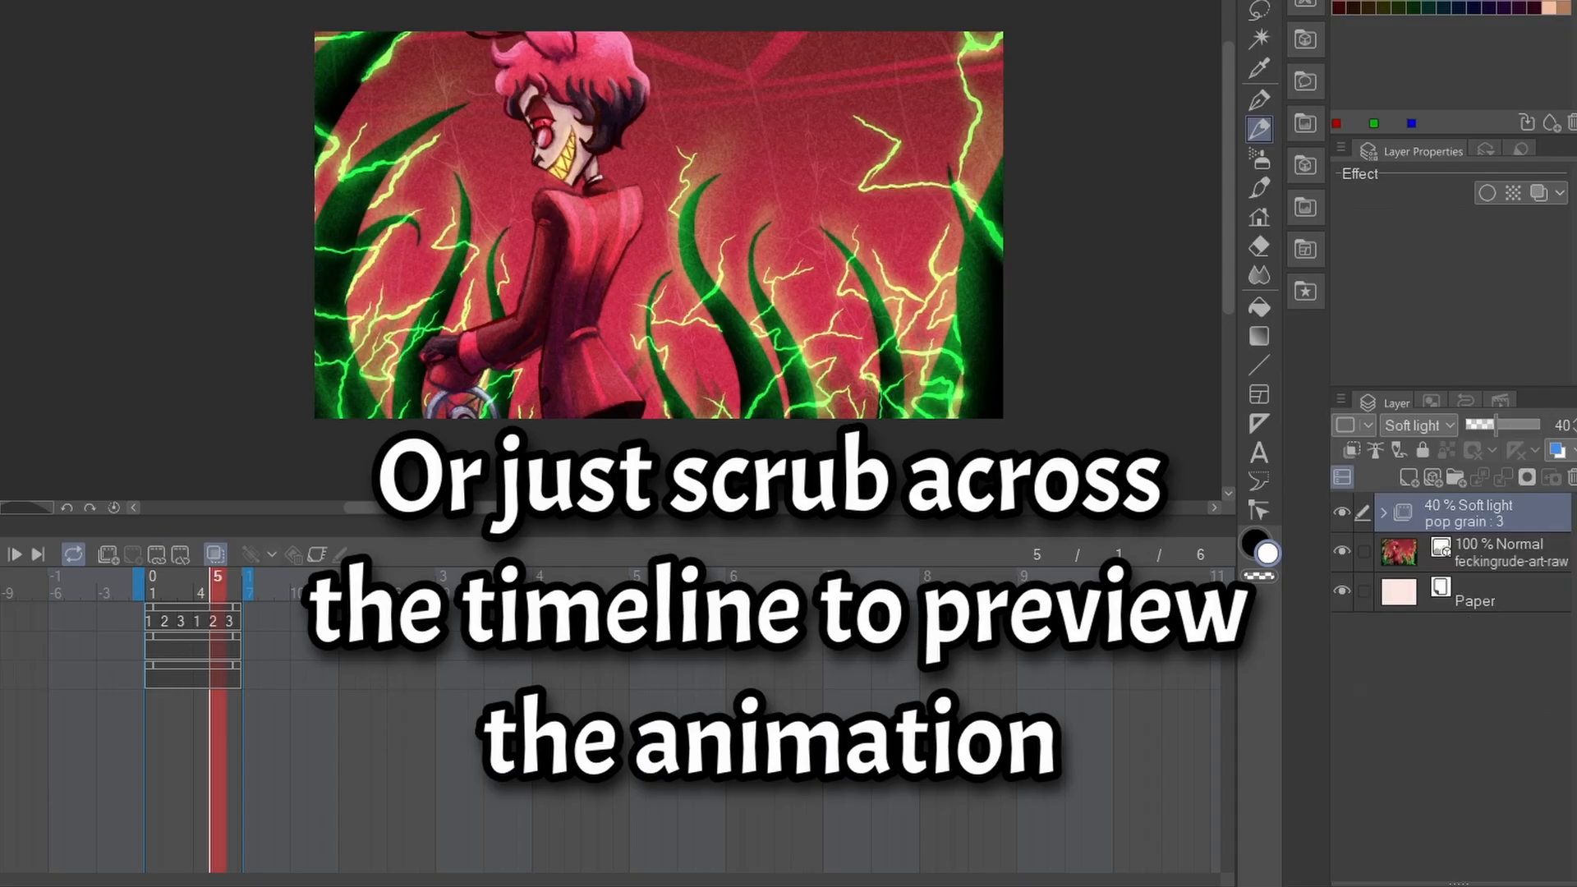
# Scrub back and forth over the last timeline frames to preview the pop grain animation, leaving its folder collapsed.
pyautogui.click(1382, 512)
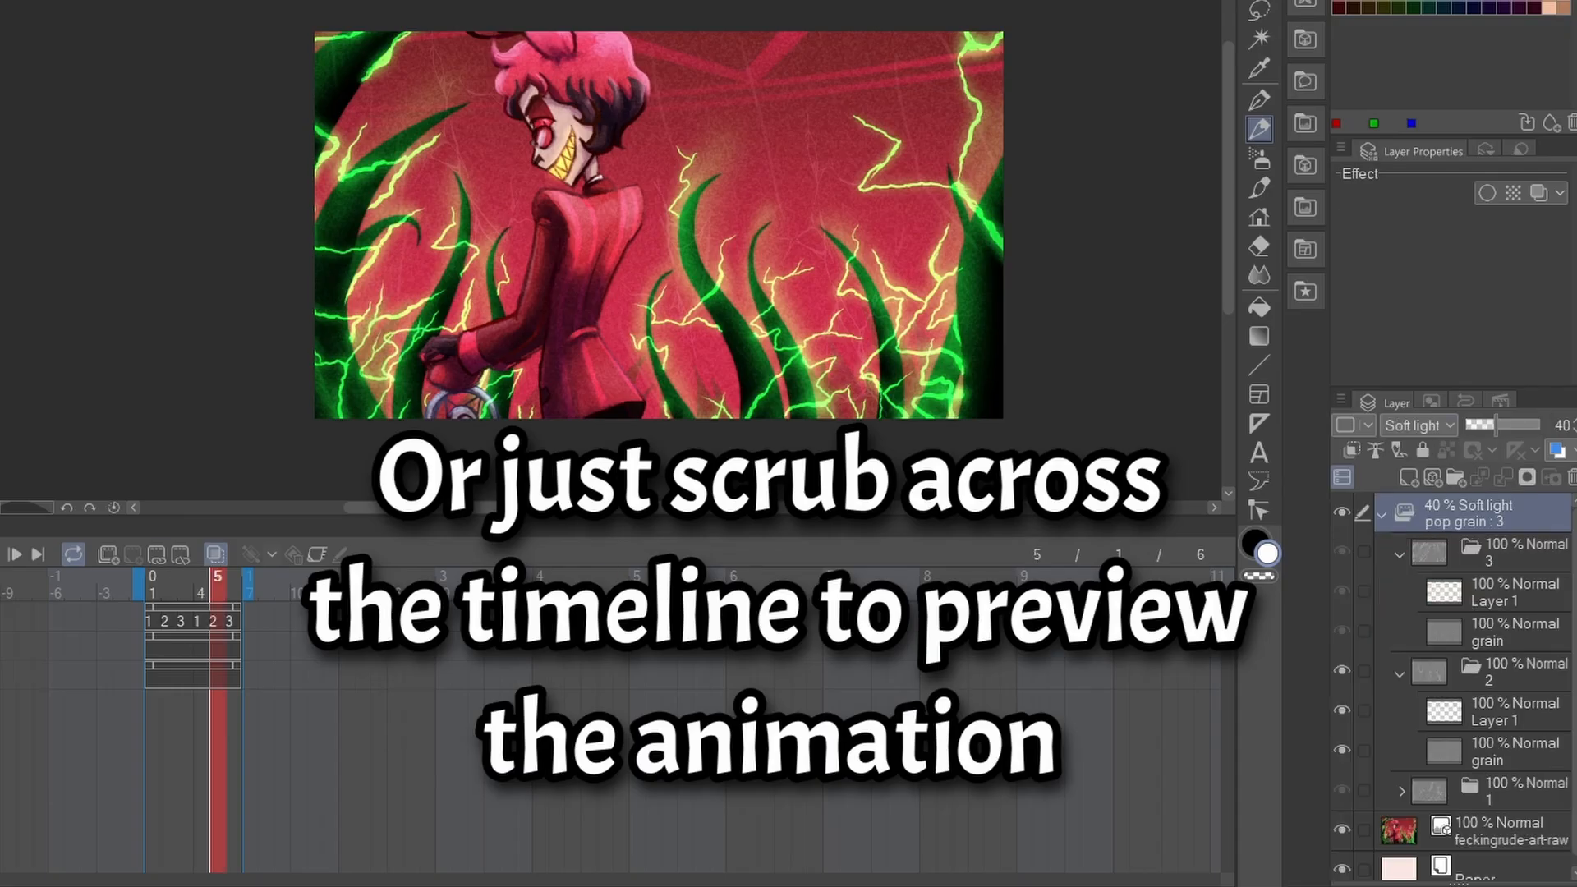
pyautogui.click(234, 577)
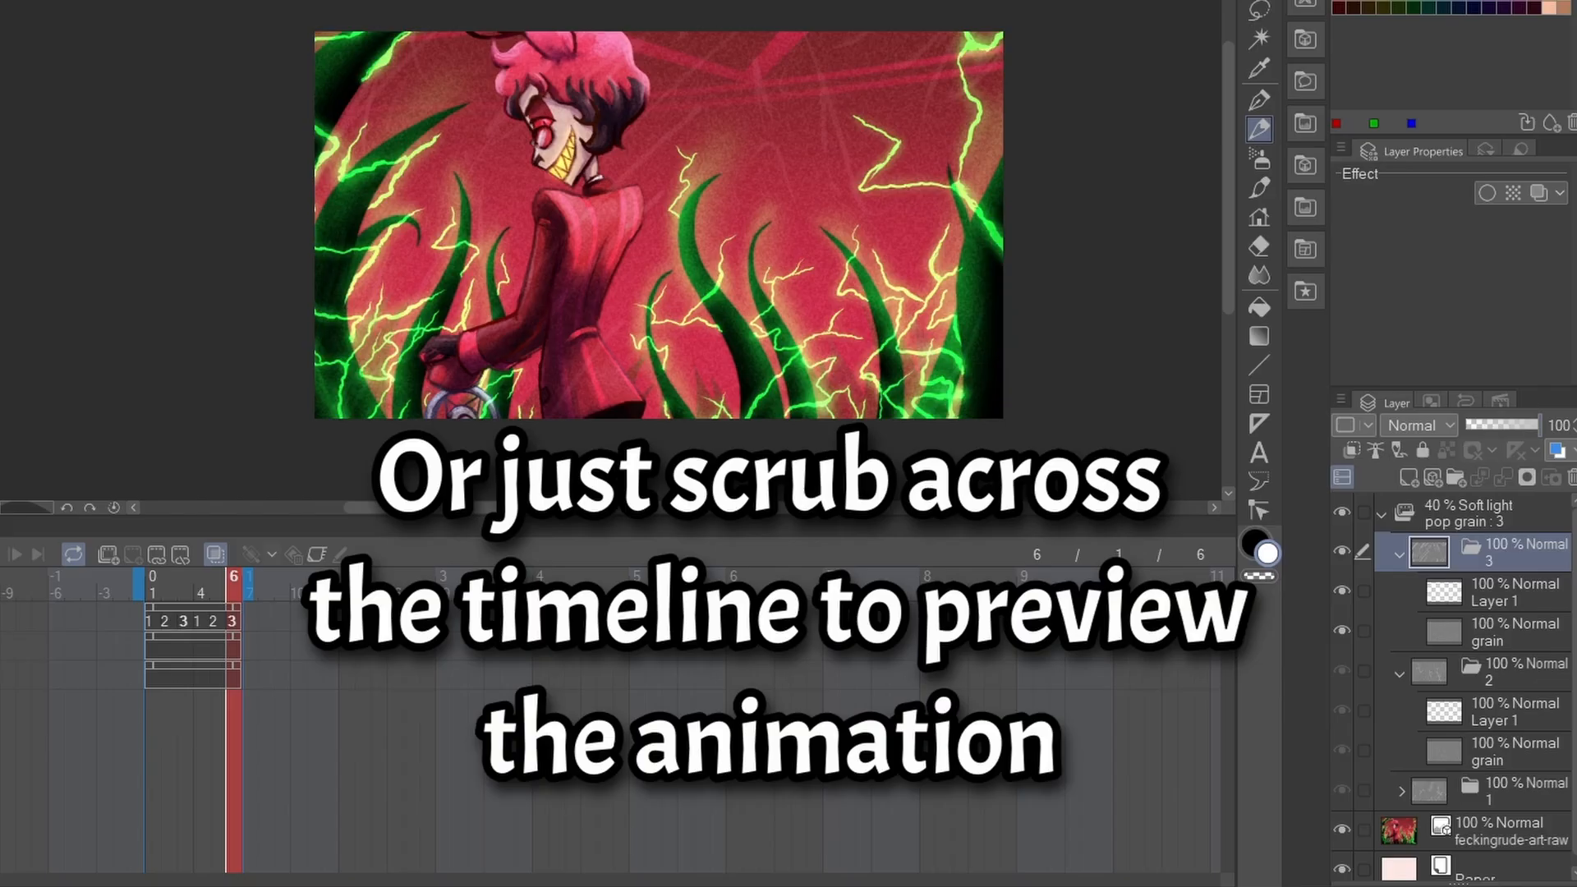
pyautogui.click(1399, 554)
pyautogui.click(1453, 514)
pyautogui.click(1381, 514)
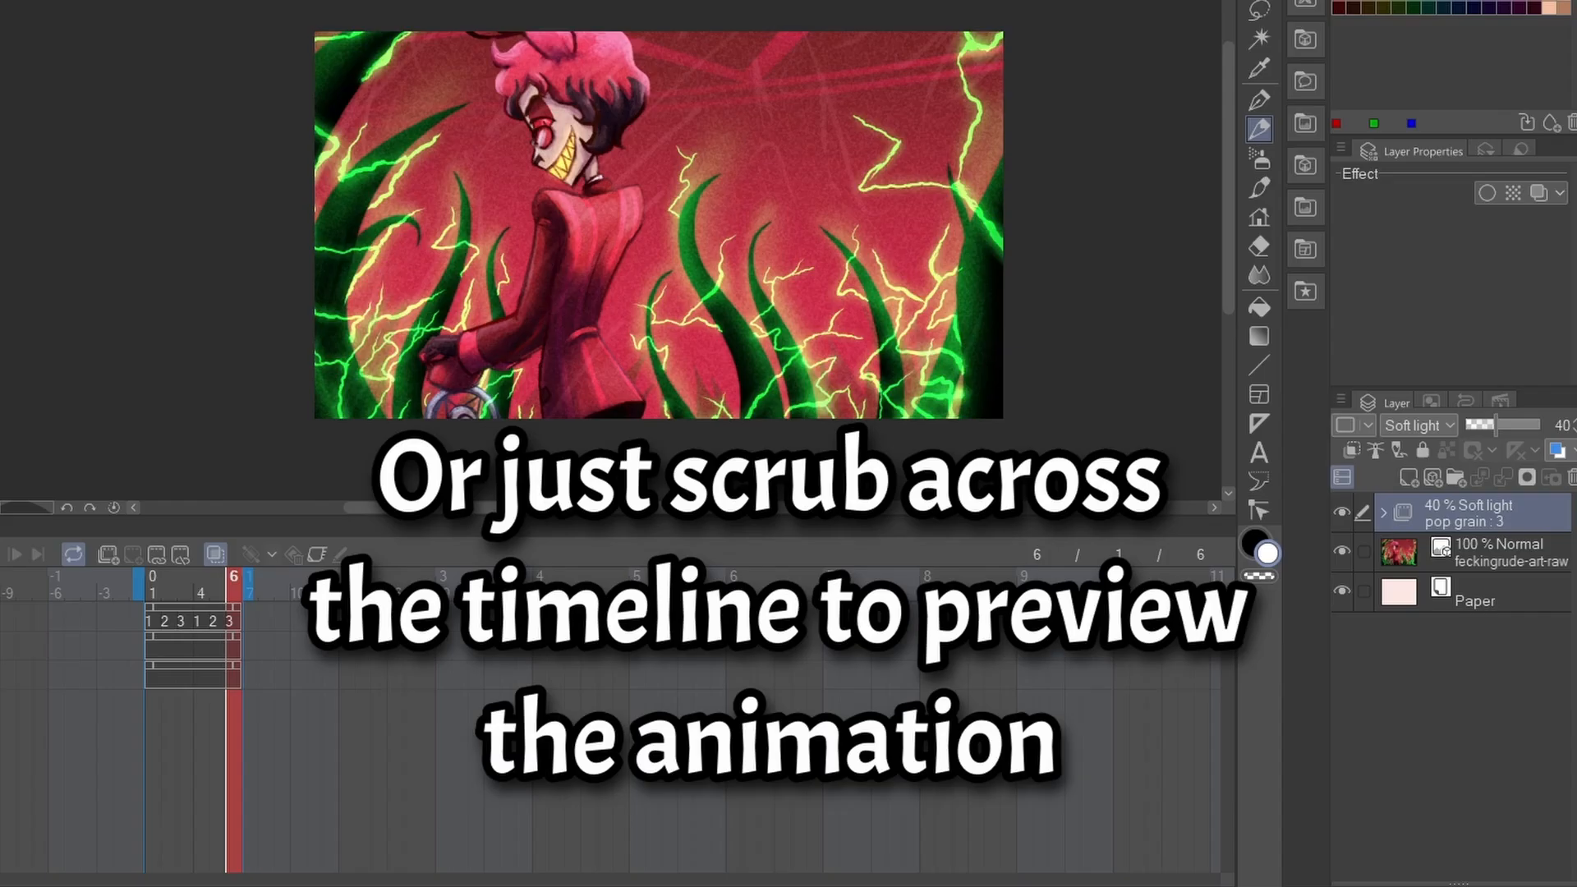
pyautogui.moveTo(233, 578); pyautogui.dragTo(201, 578)
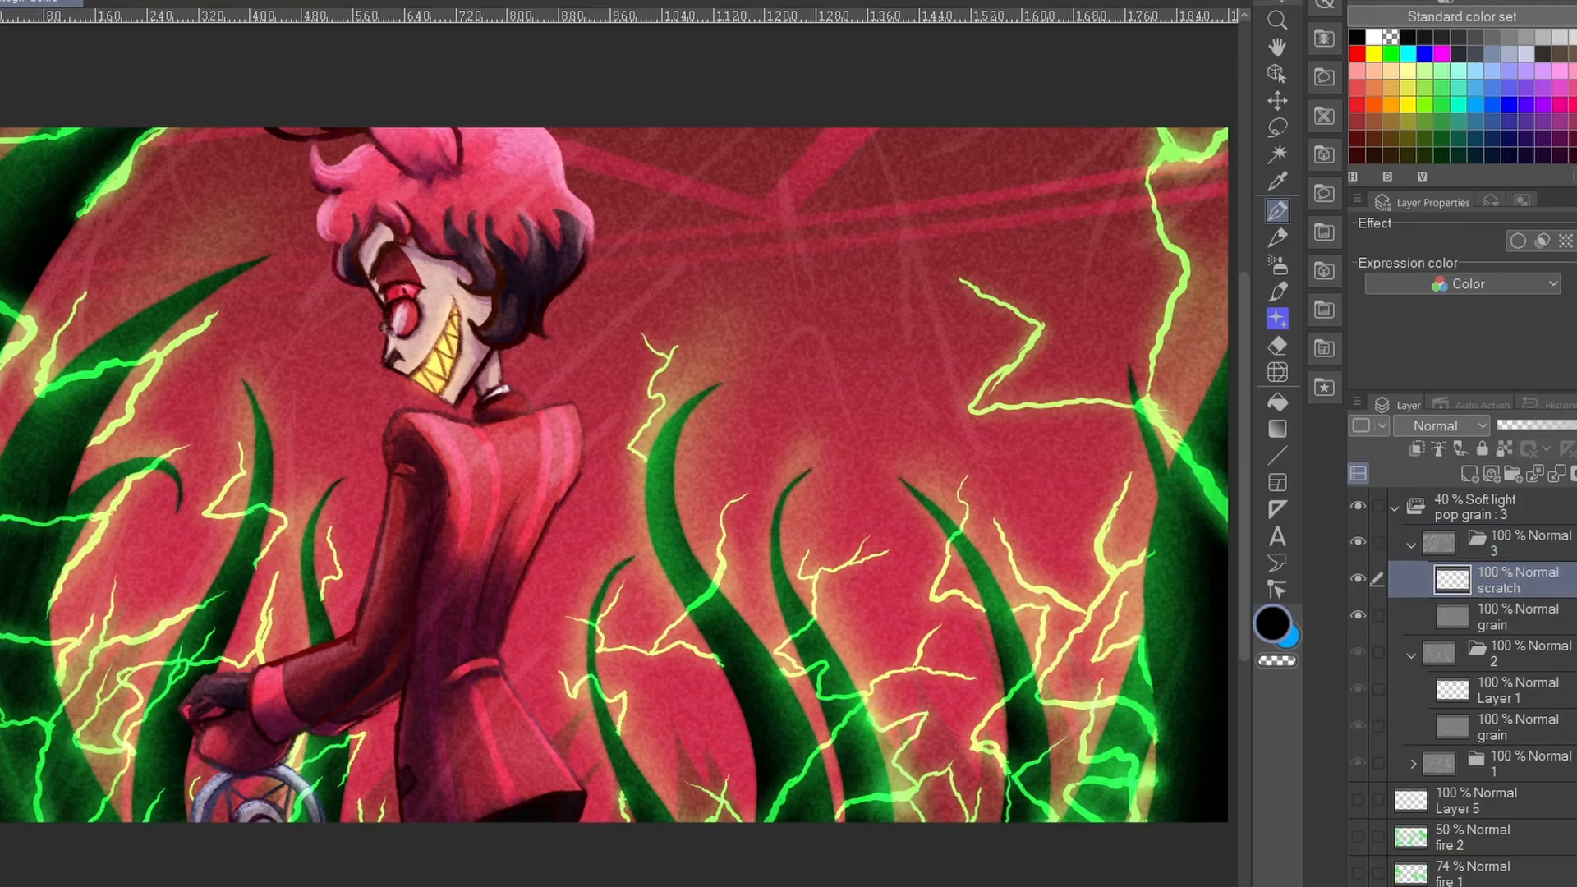
# Replace the grain in cel 3 with new Perlin noise at scale 3.84, amplitude 1.00, attenuation 0.30 and repetition 4.
pyautogui.press('Delete')
pyautogui.click(152, 1)
pyautogui.moveTo(199, 131)
pyautogui.click(369, 132)
pyautogui.moveTo(162, 568); pyautogui.dragTo(146, 569)
pyautogui.moveTo(368, 742); pyautogui.dragTo(293, 742)
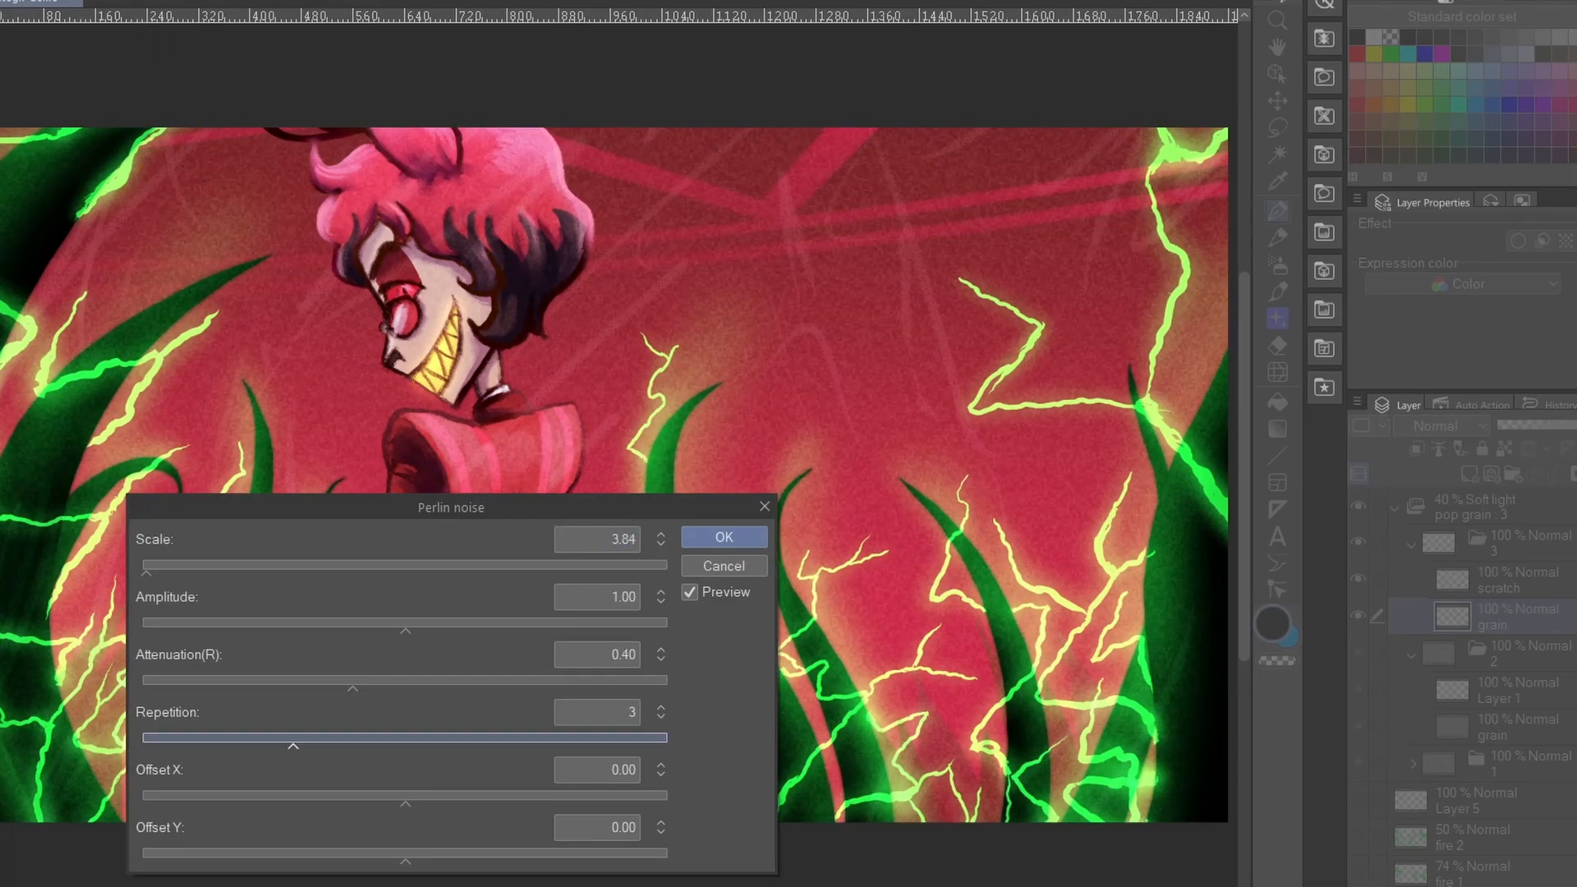
pyautogui.moveTo(353, 681); pyautogui.dragTo(347, 681)
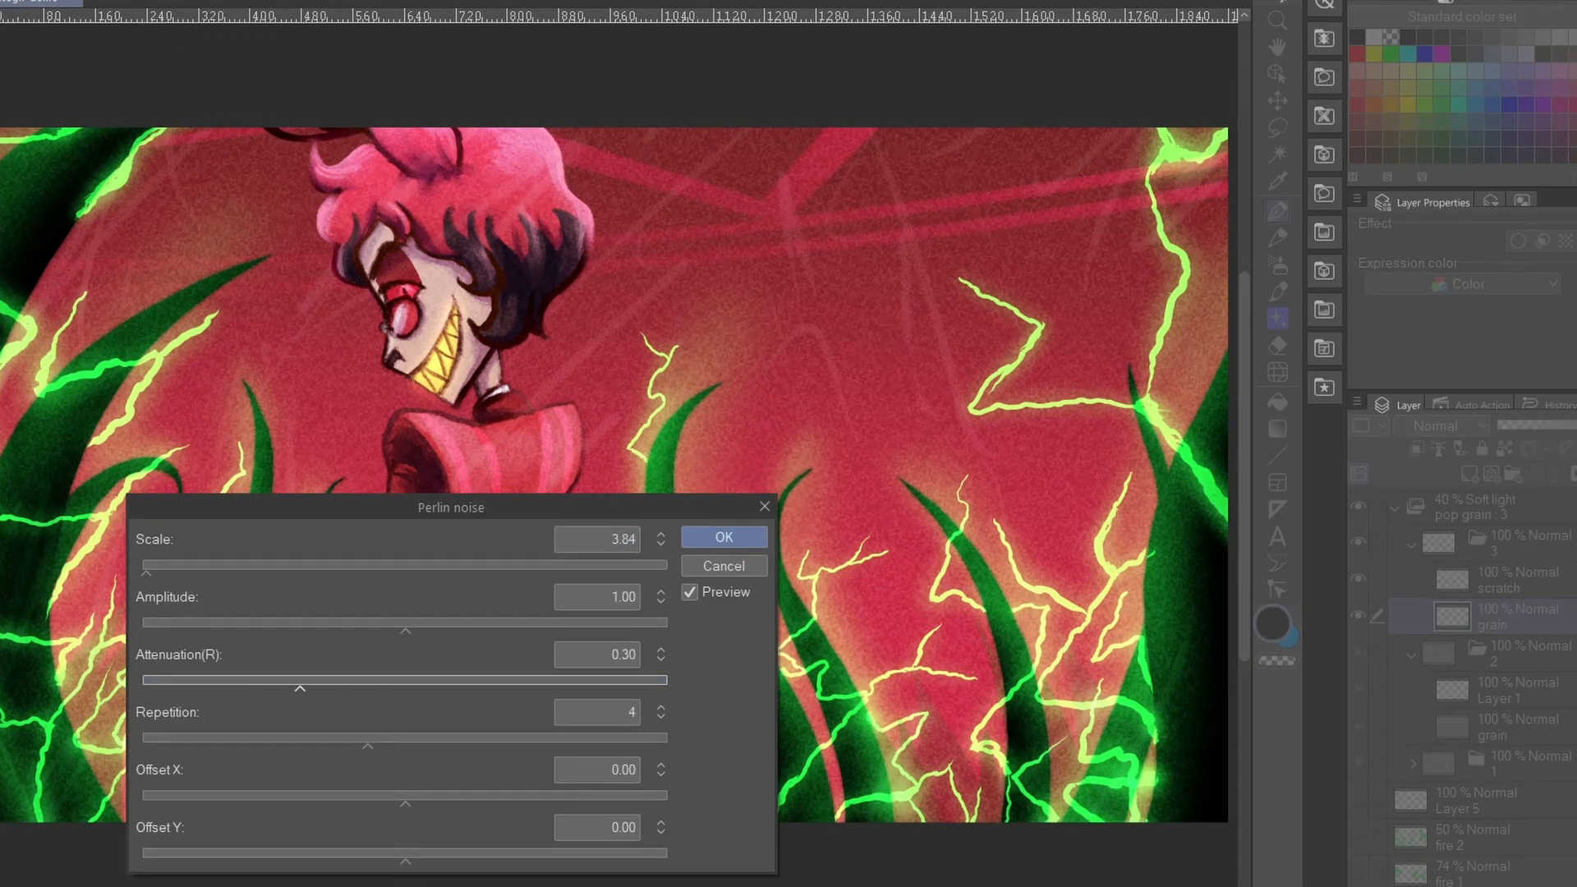
pyautogui.click(723, 537)
# Flip back and forth between the timeline frames to compare the grain and scratches of cels 2 and 3.
pyautogui.press(',')
pyautogui.press('.')
pyautogui.click(1517, 617)
pyautogui.press(',')
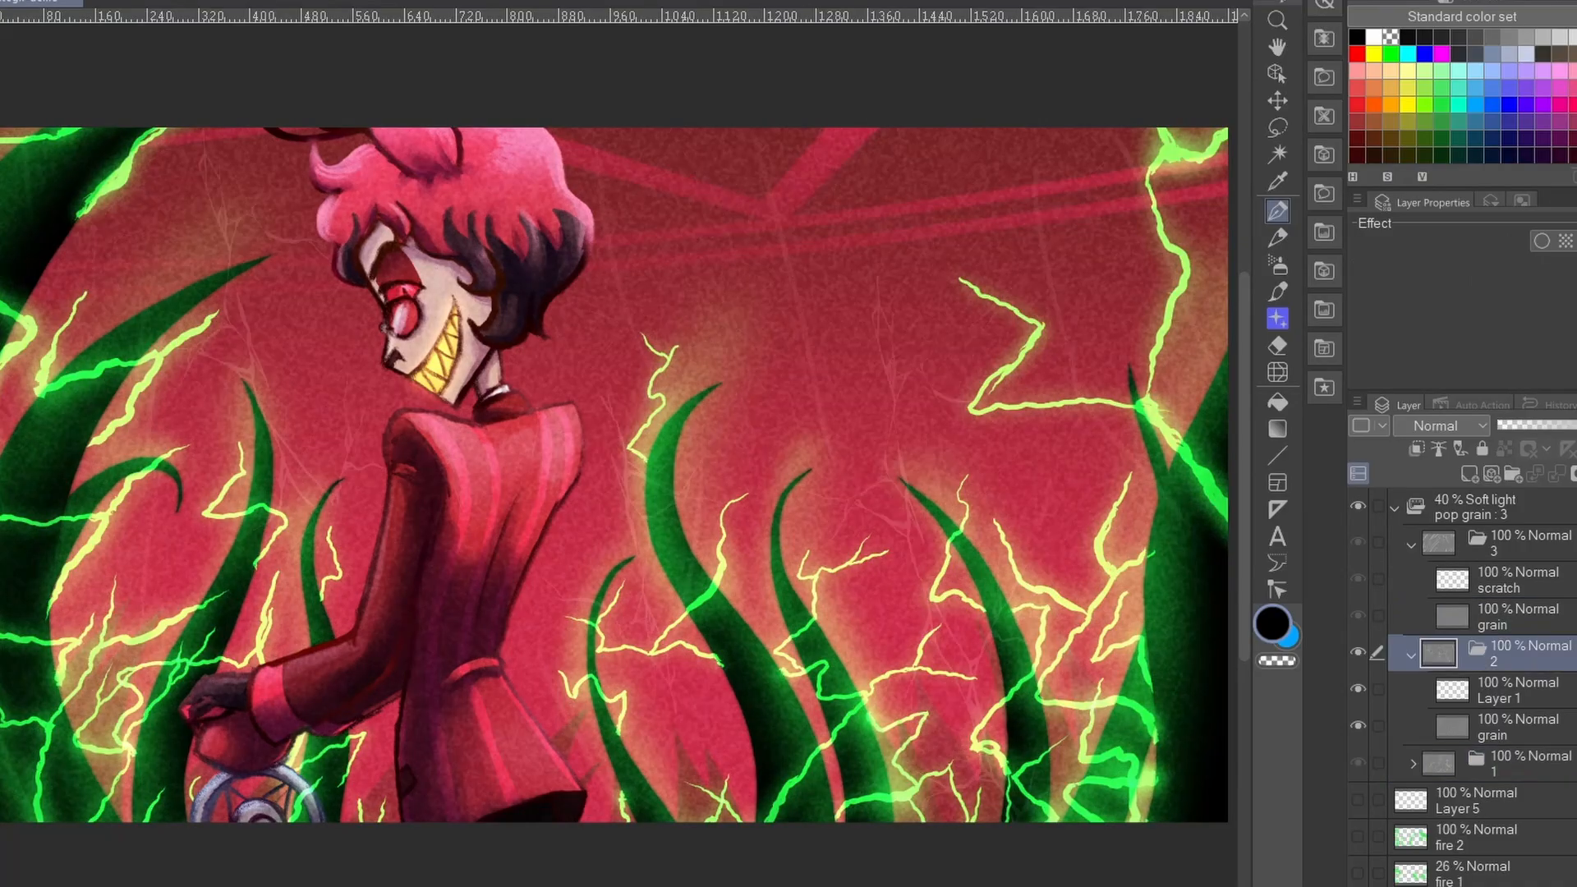
pyautogui.press('.')
pyautogui.press(',')
pyautogui.press('.')
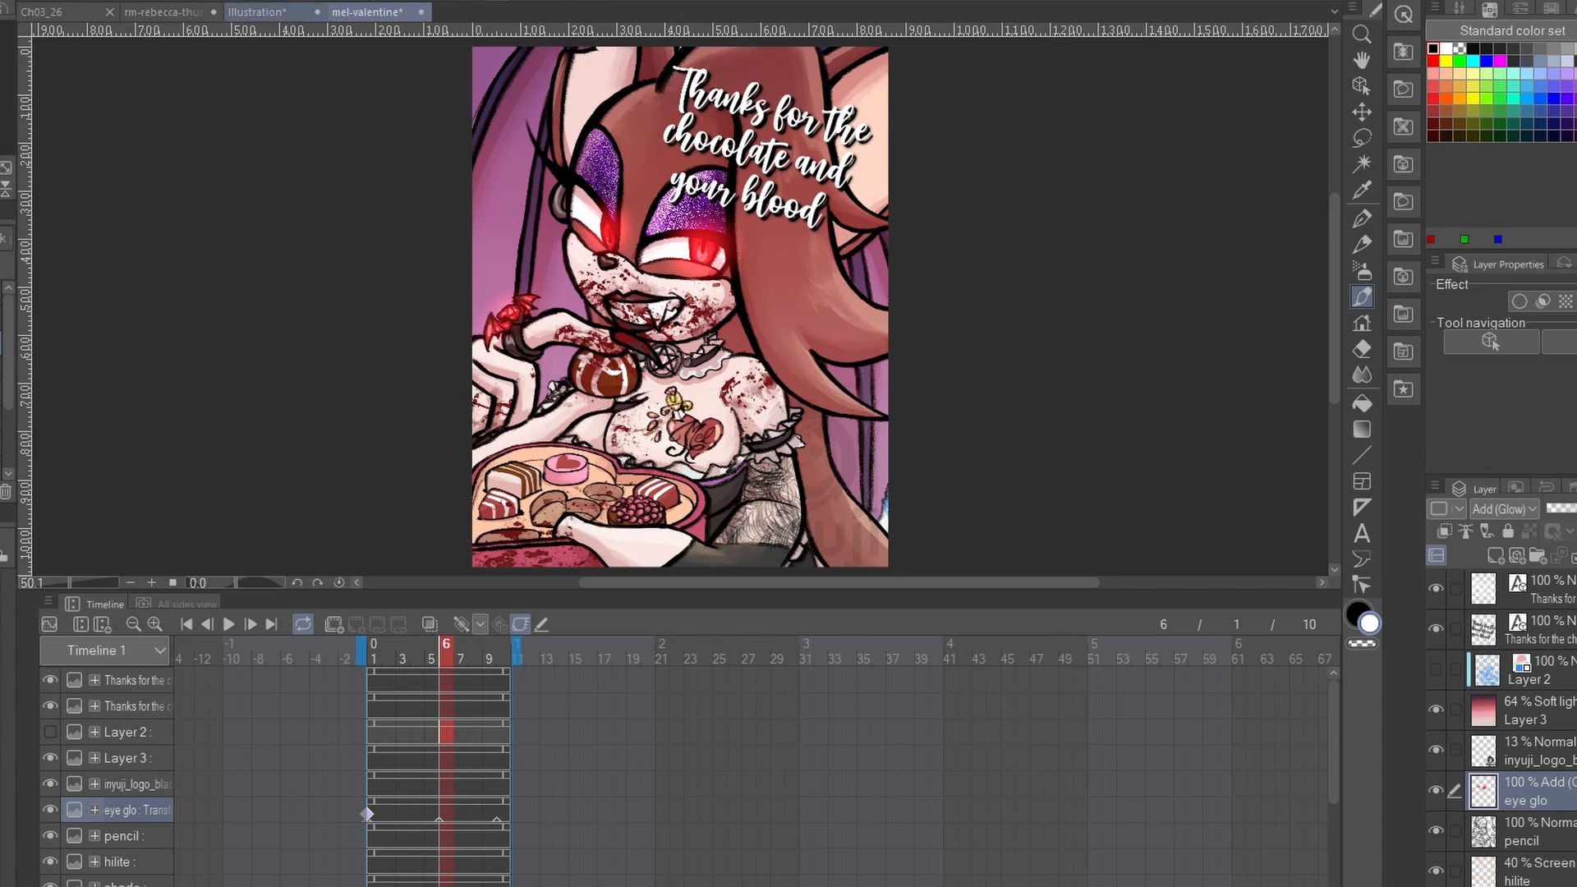
# In the Illustration document, add a layer named glow above the artwork and airbrush pink over the character's eye.
pyautogui.click(257, 12)
pyautogui.click(1495, 555)
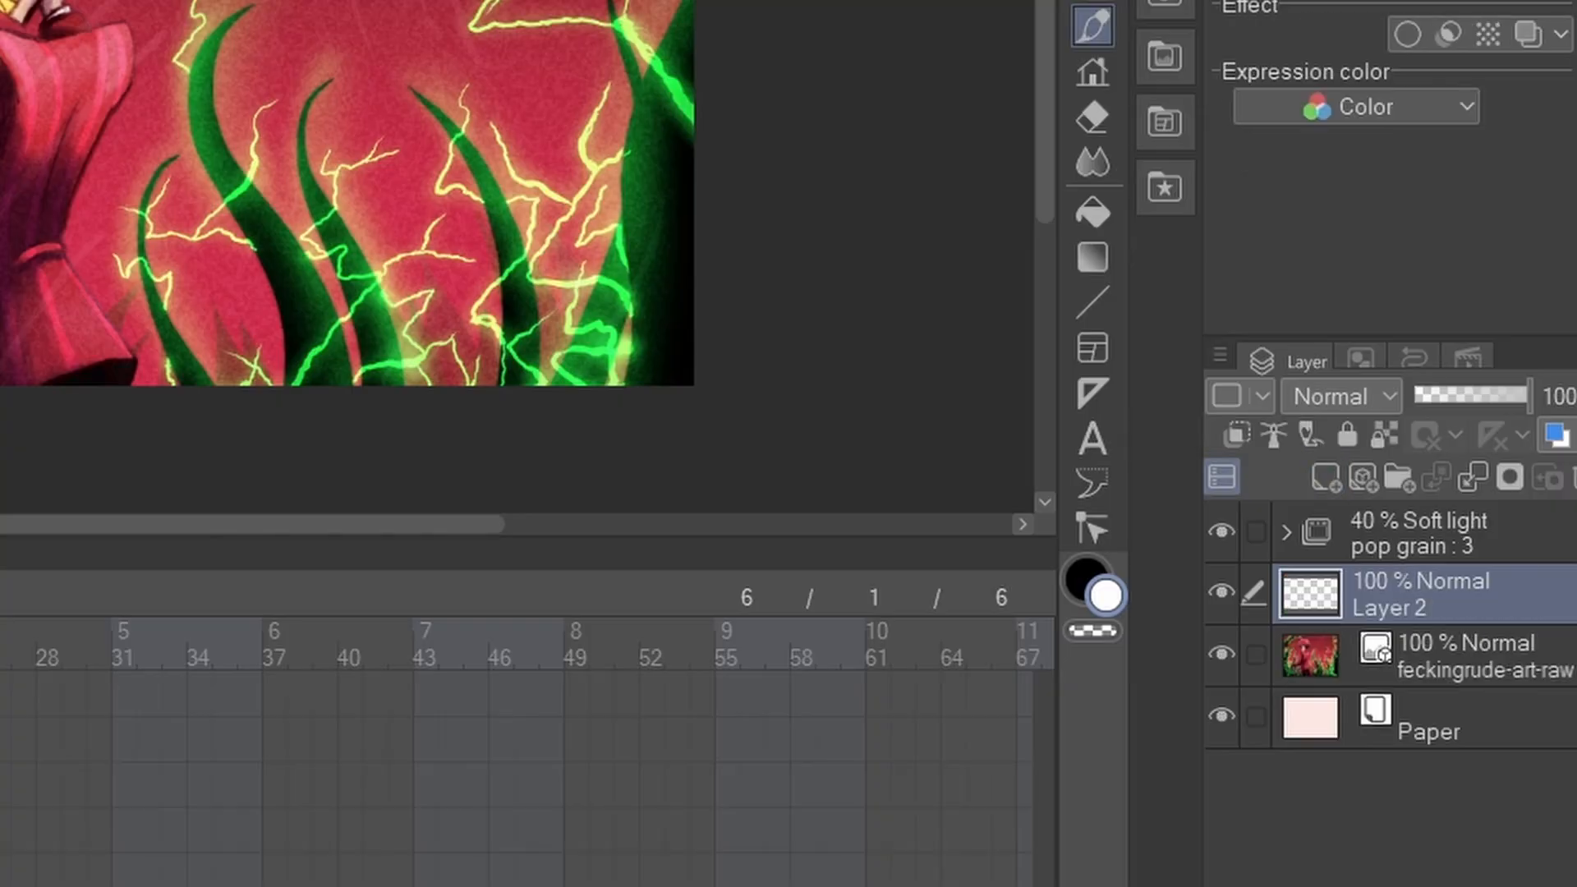
pyautogui.doubleClick(1389, 608)
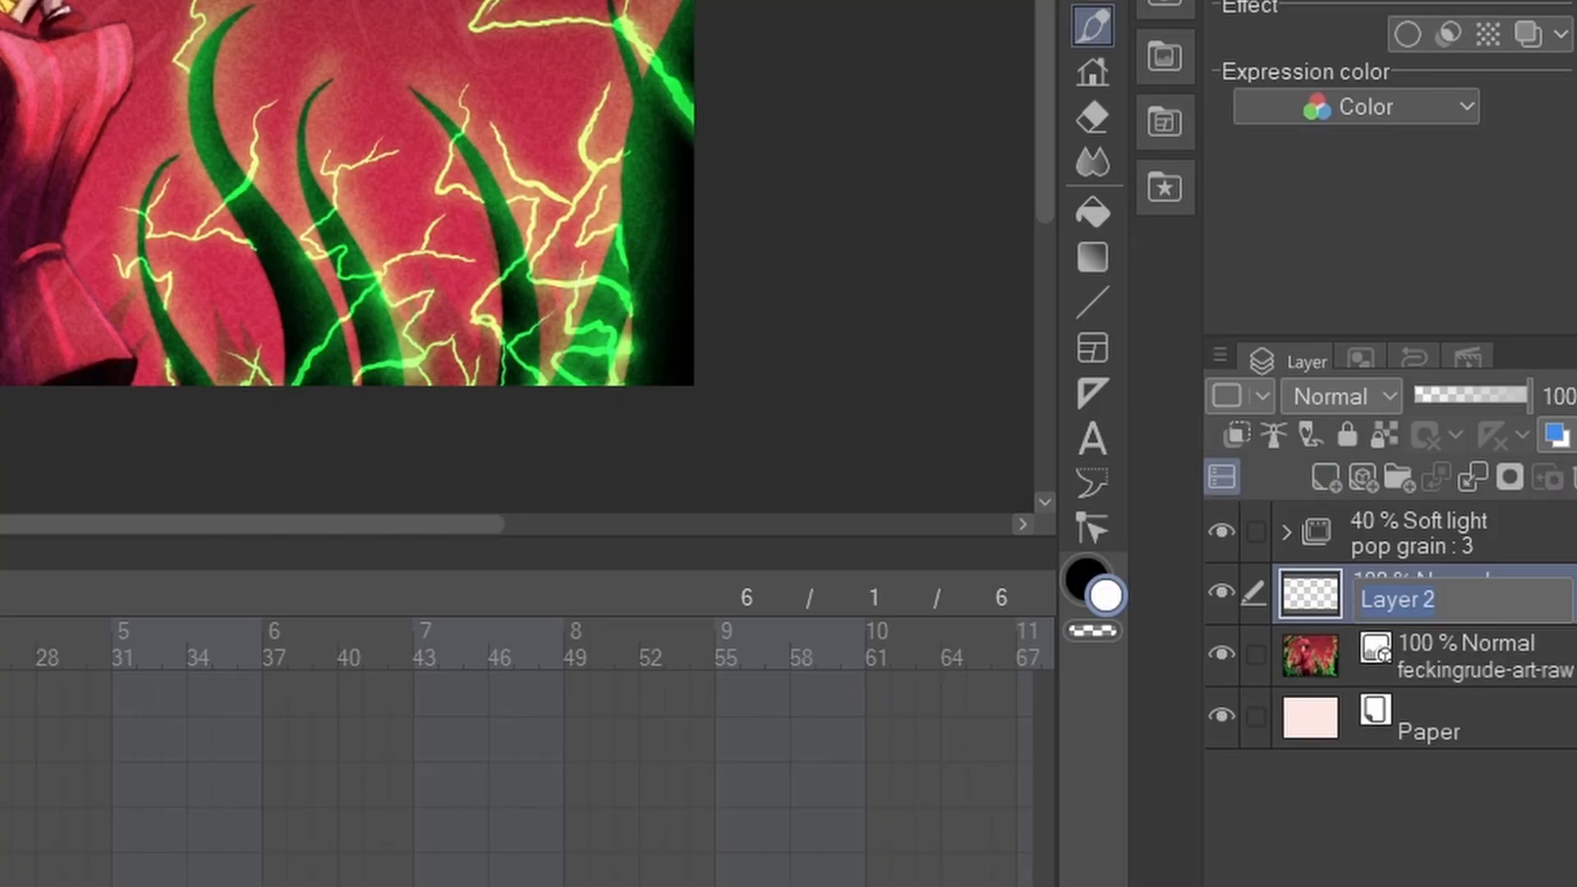
pyautogui.write('glow')
pyautogui.press('Return')
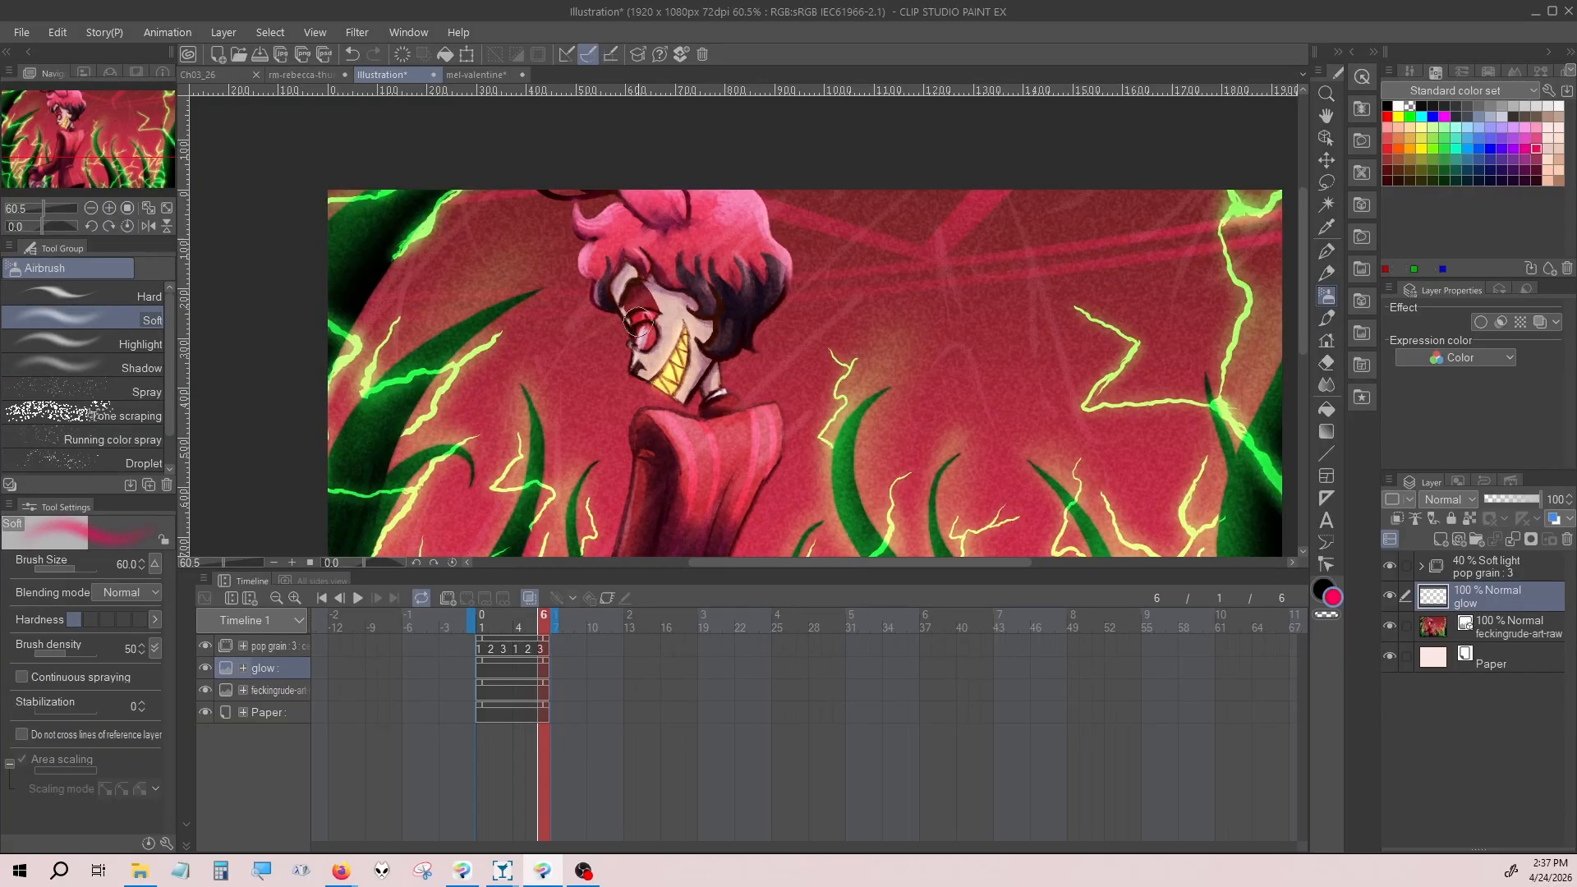
pyautogui.moveTo(640, 312); pyautogui.dragTo(627, 320)
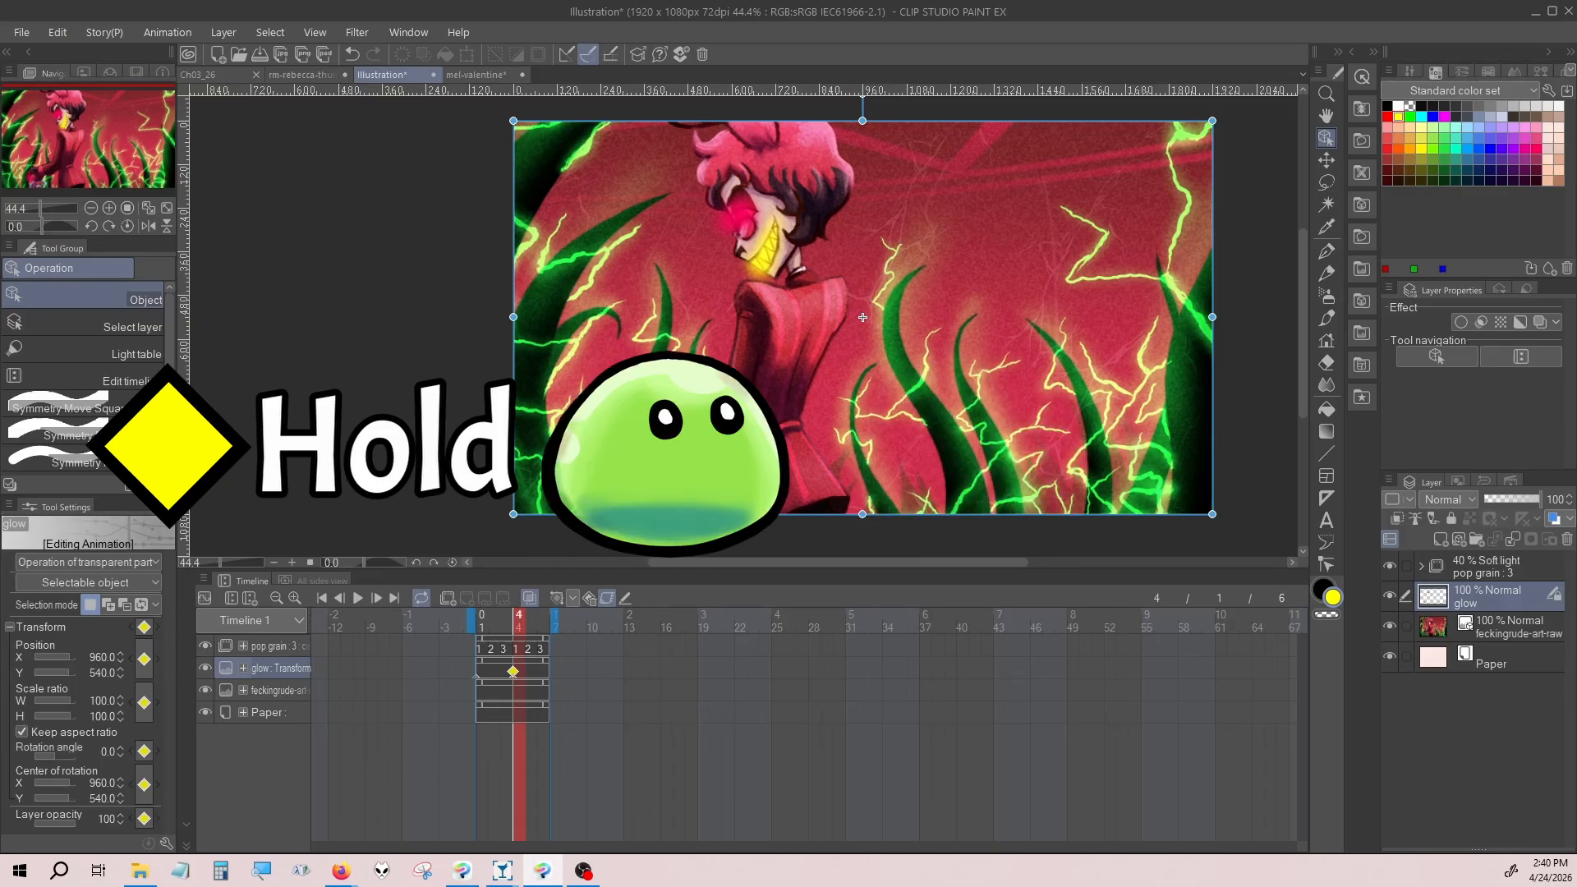
# Use linear interpolation for the glow keyframe and extend the glow clip to frame 7, temporarily lengthening the timeline to make room.
pyautogui.click(573, 598)
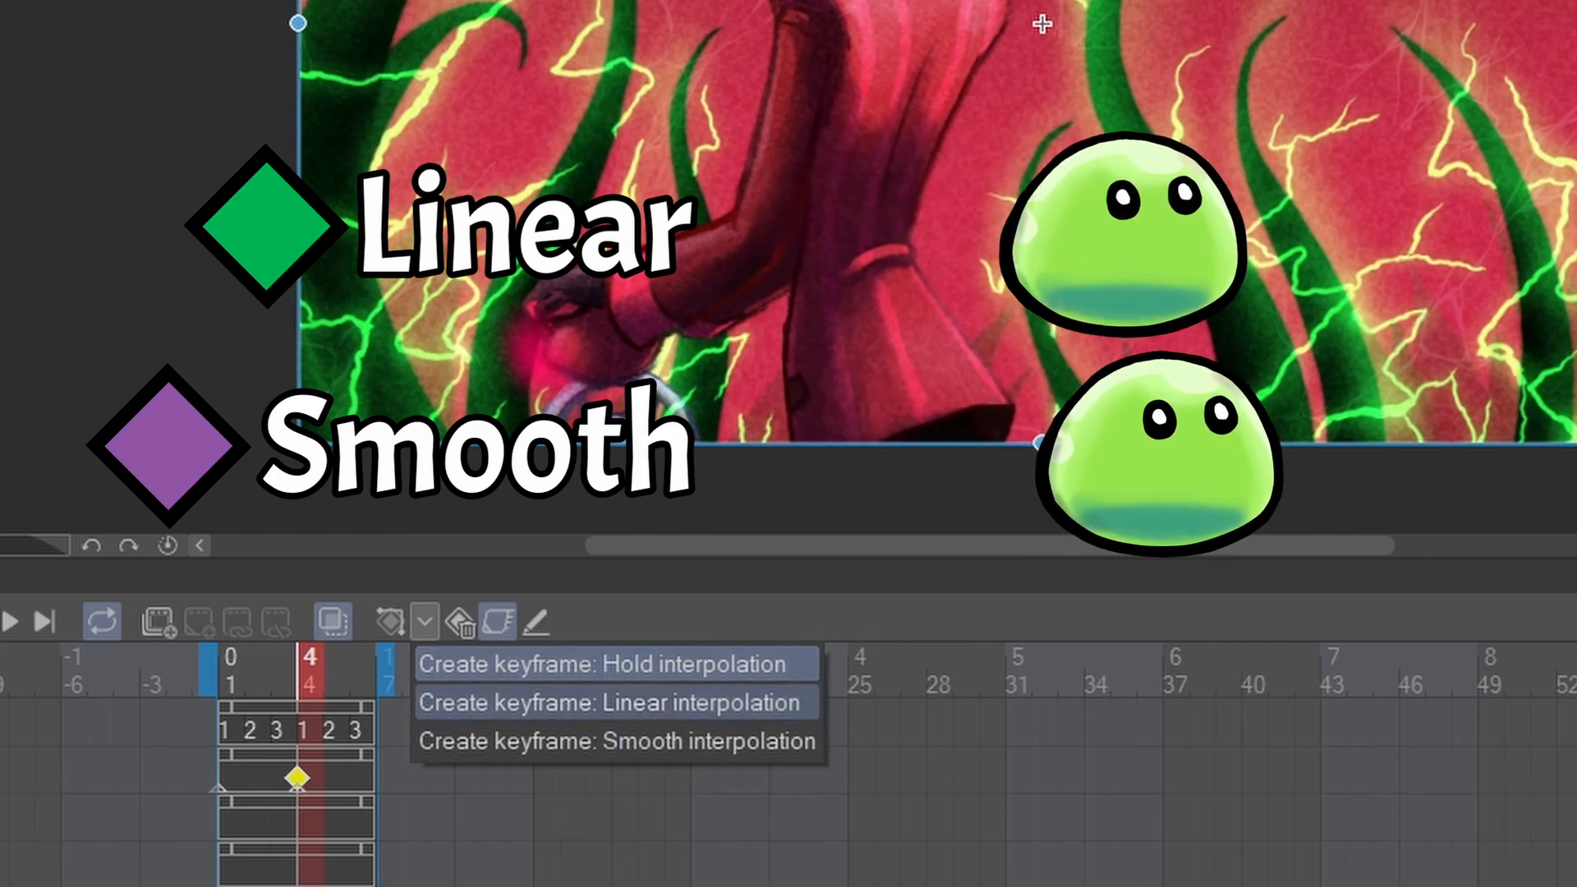
pyautogui.click(602, 703)
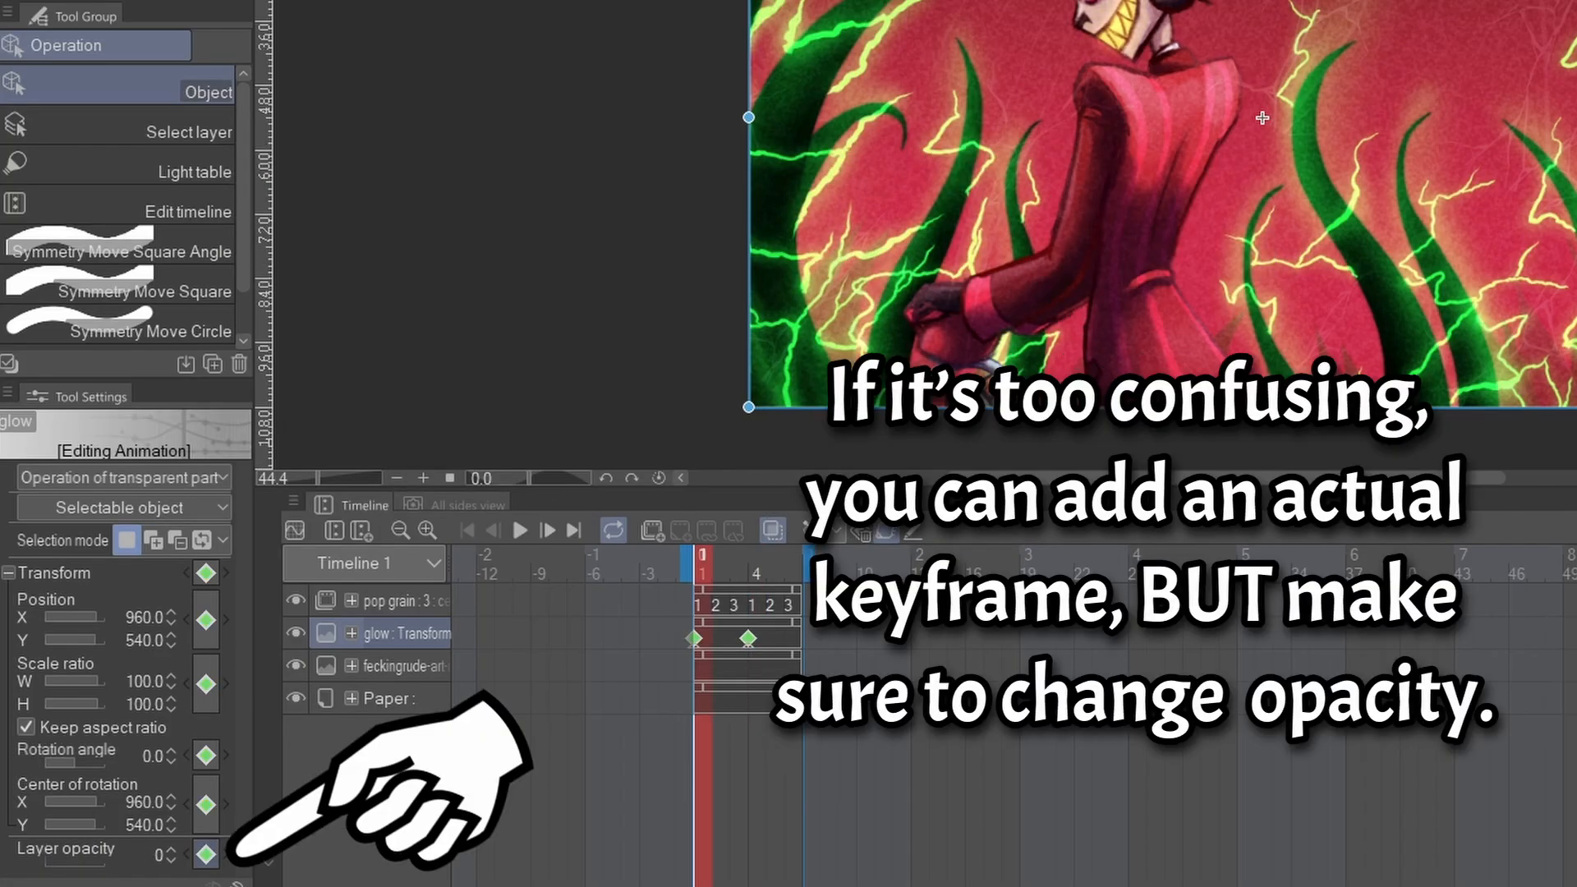
pyautogui.moveTo(703, 563); pyautogui.dragTo(863, 566)
pyautogui.moveTo(800, 633); pyautogui.dragTo(820, 634)
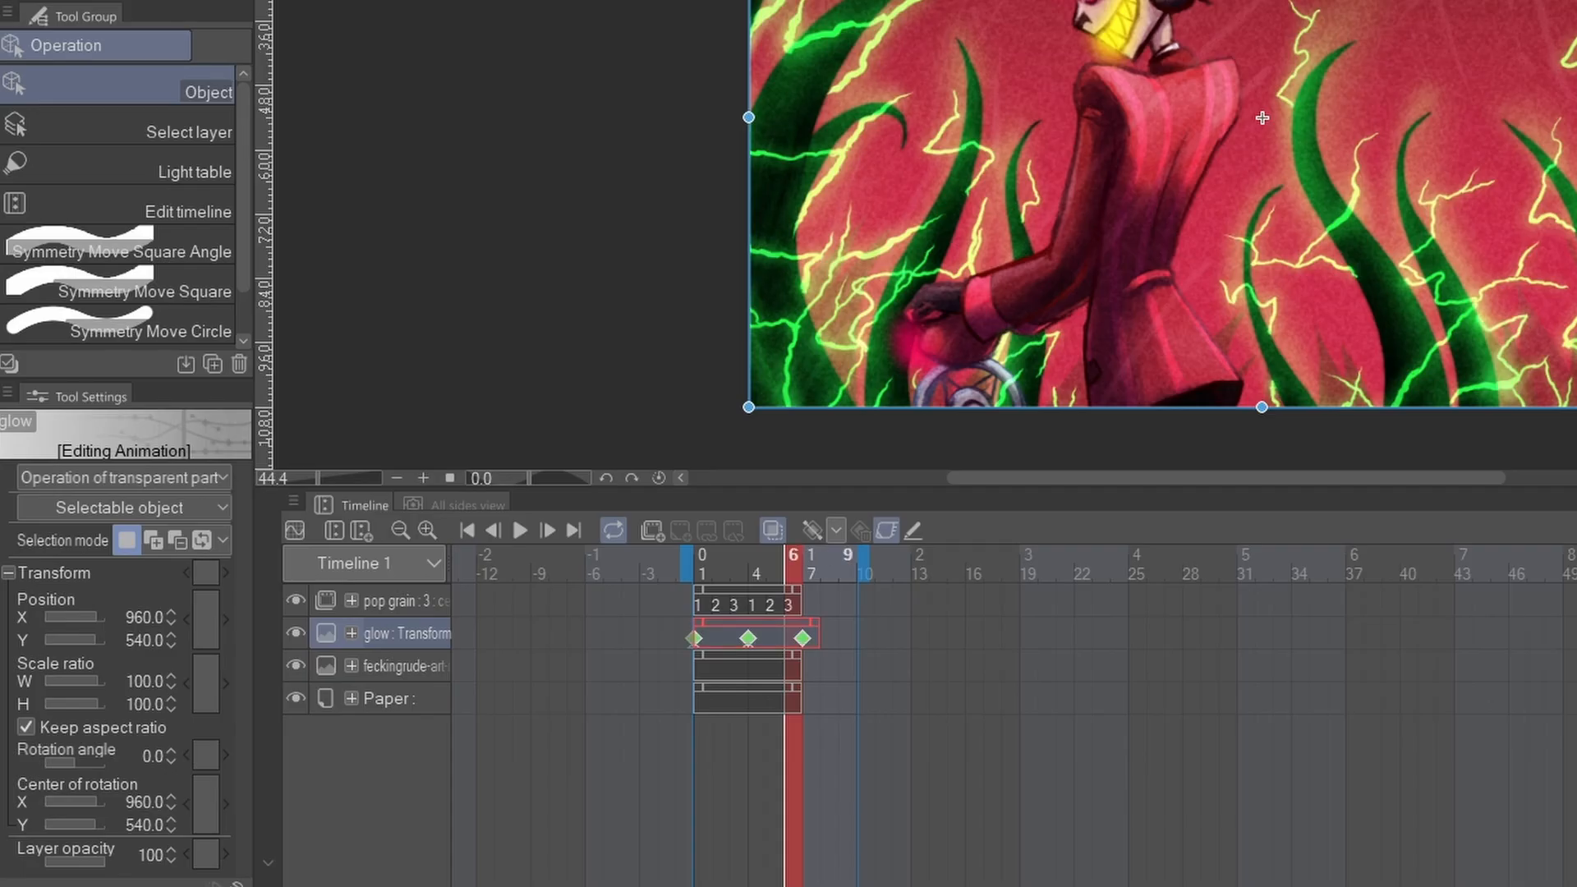
pyautogui.moveTo(864, 565); pyautogui.dragTo(776, 563)
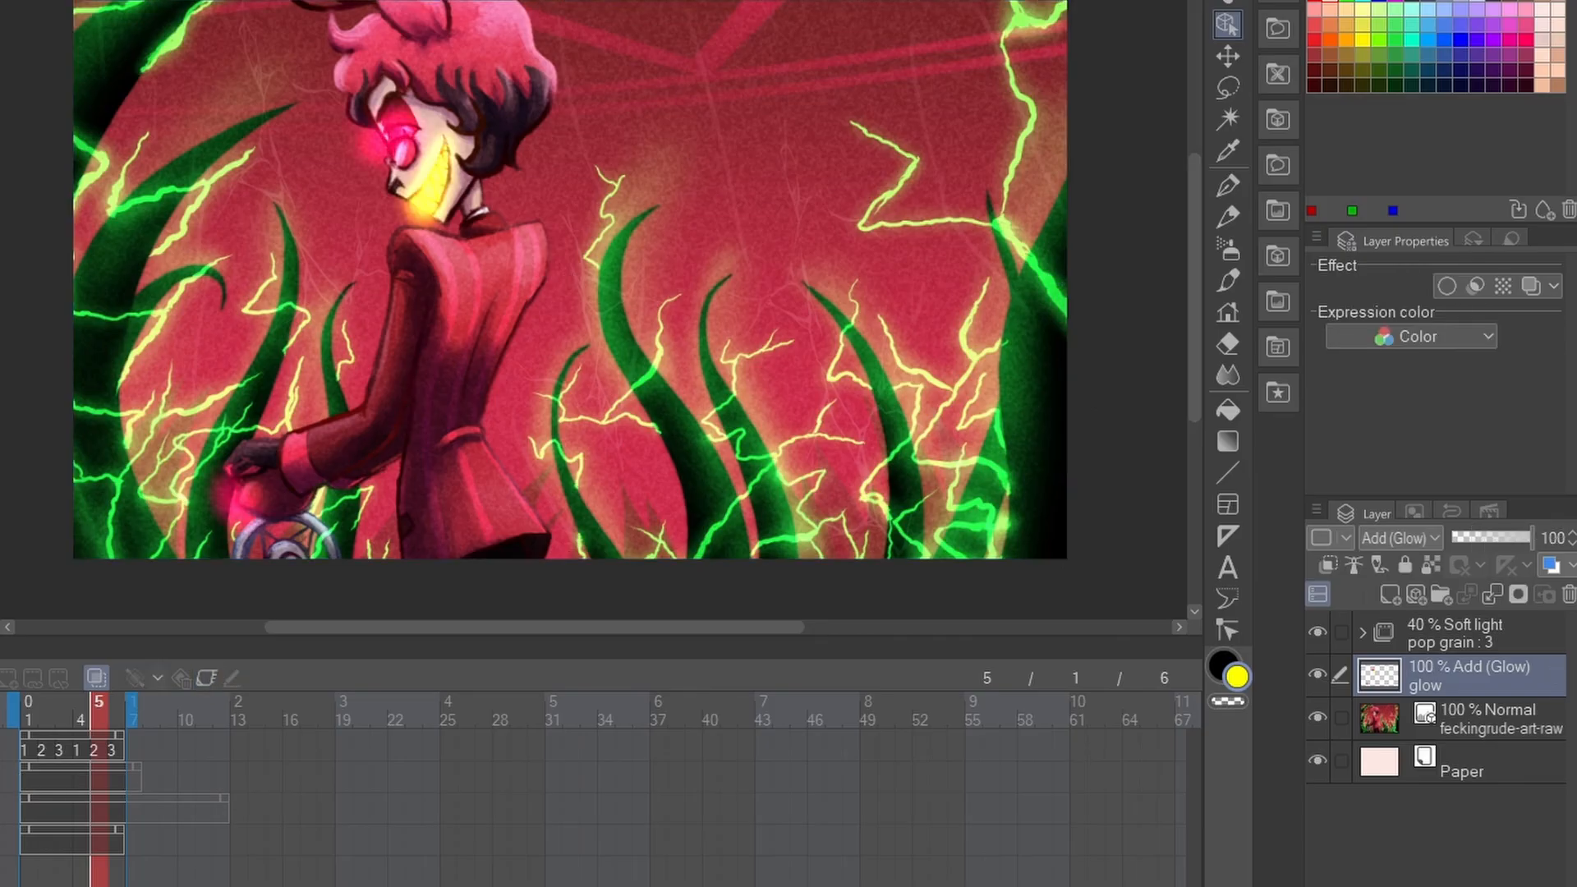
# With the Object tool active, lower the glow layer's opacity on frame 5.
pyautogui.press('e')
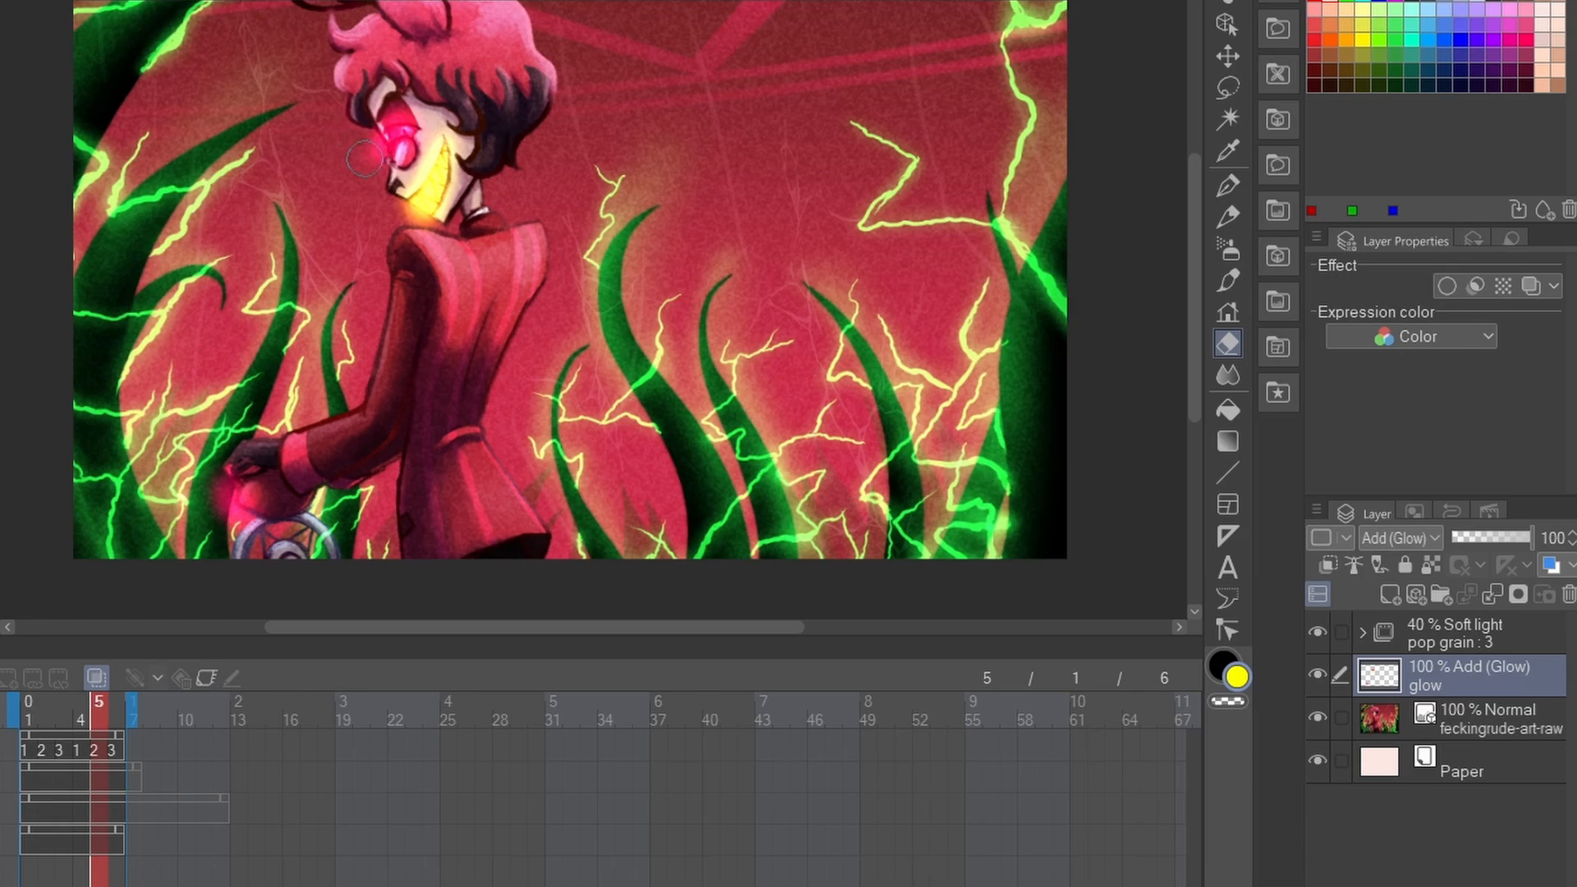
pyautogui.press('o')
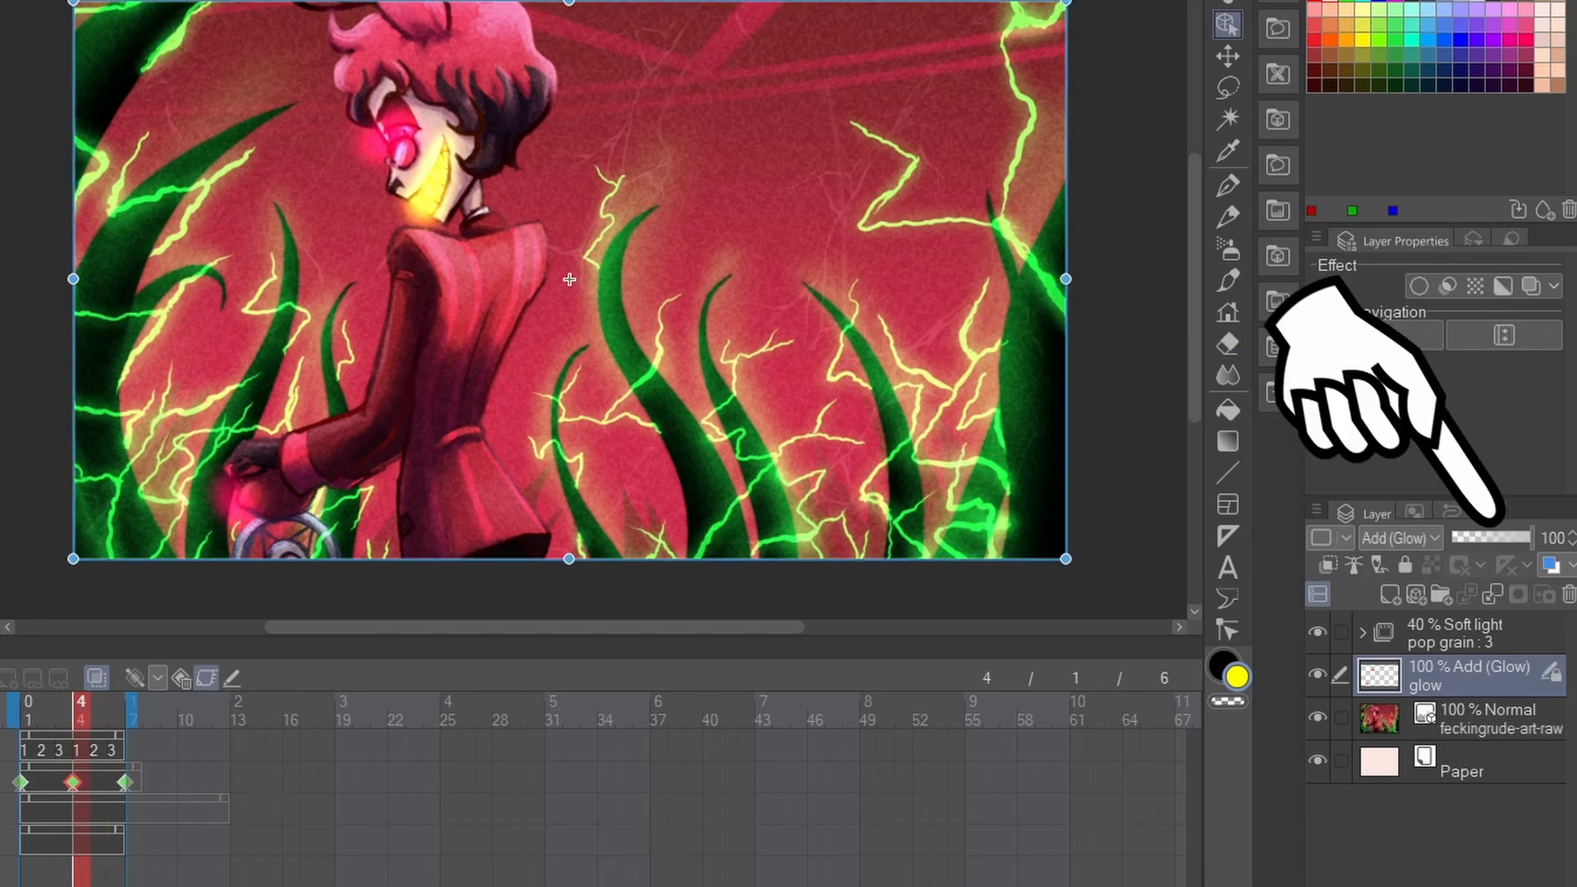
pyautogui.press('Right')
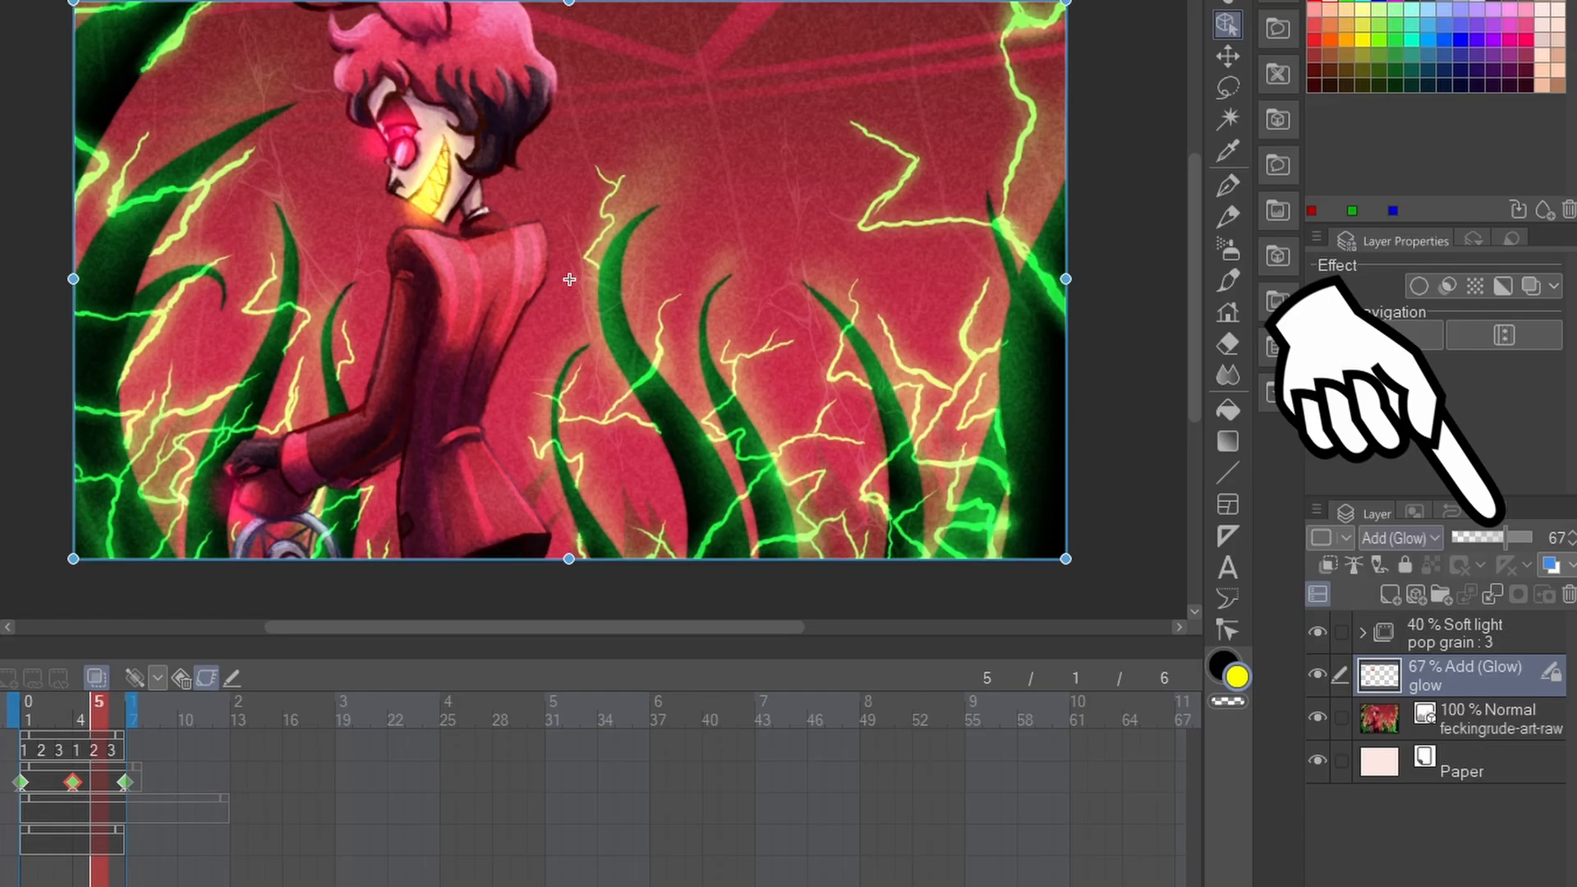
pyautogui.moveTo(1504, 537); pyautogui.dragTo(1475, 537)
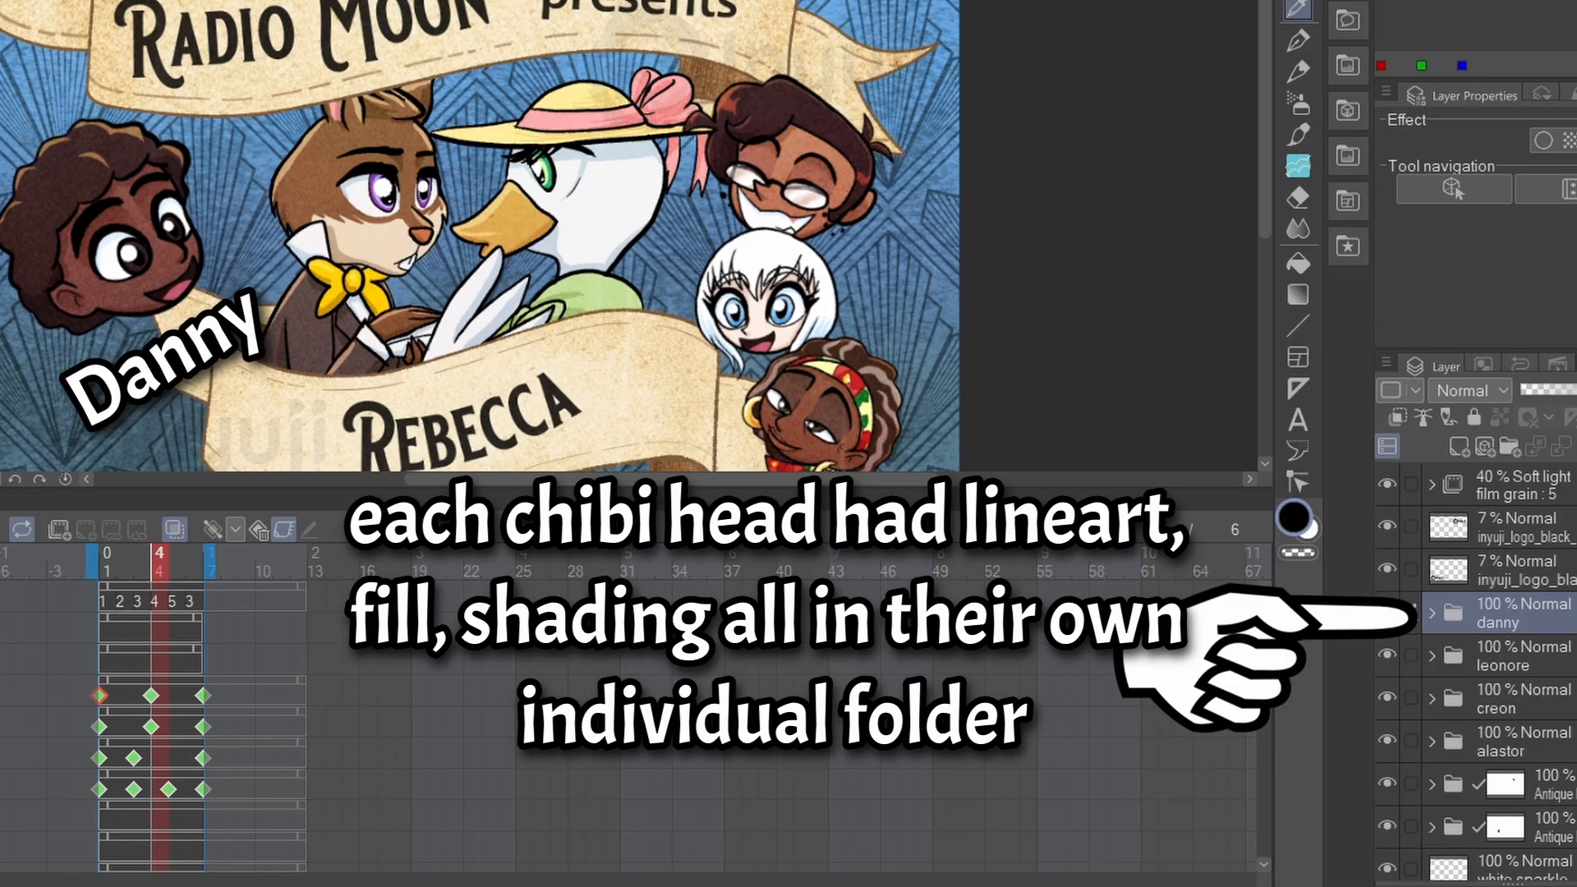
# Expand the danny folder and examine how the chibi head's ink, fill and shading layers are organised.
pyautogui.click(1431, 614)
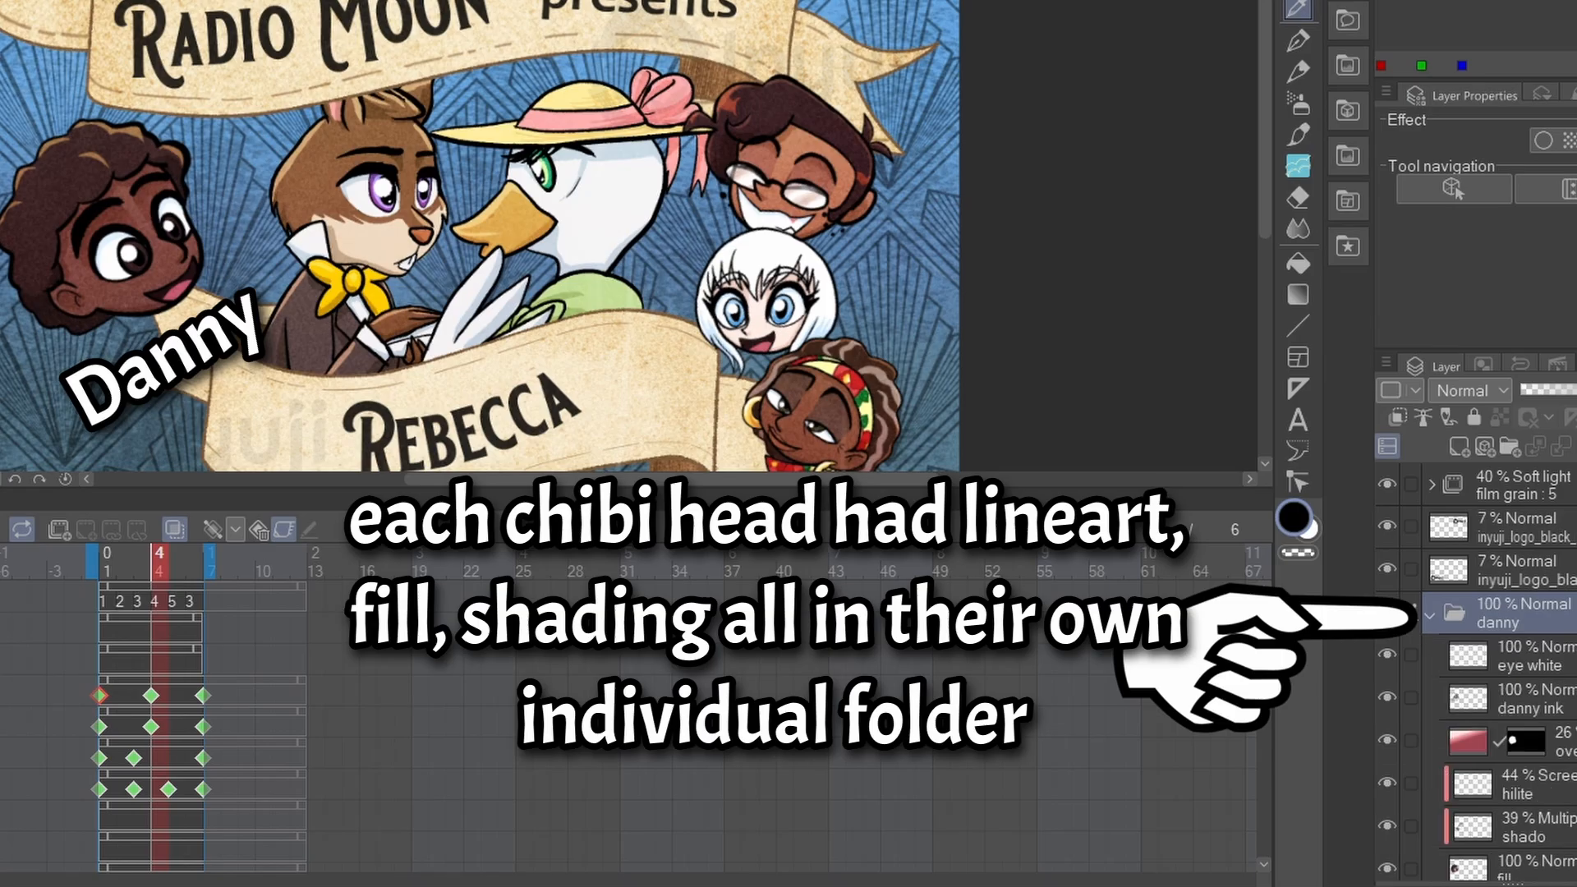
pyautogui.scroll(-3, 1478, 673)
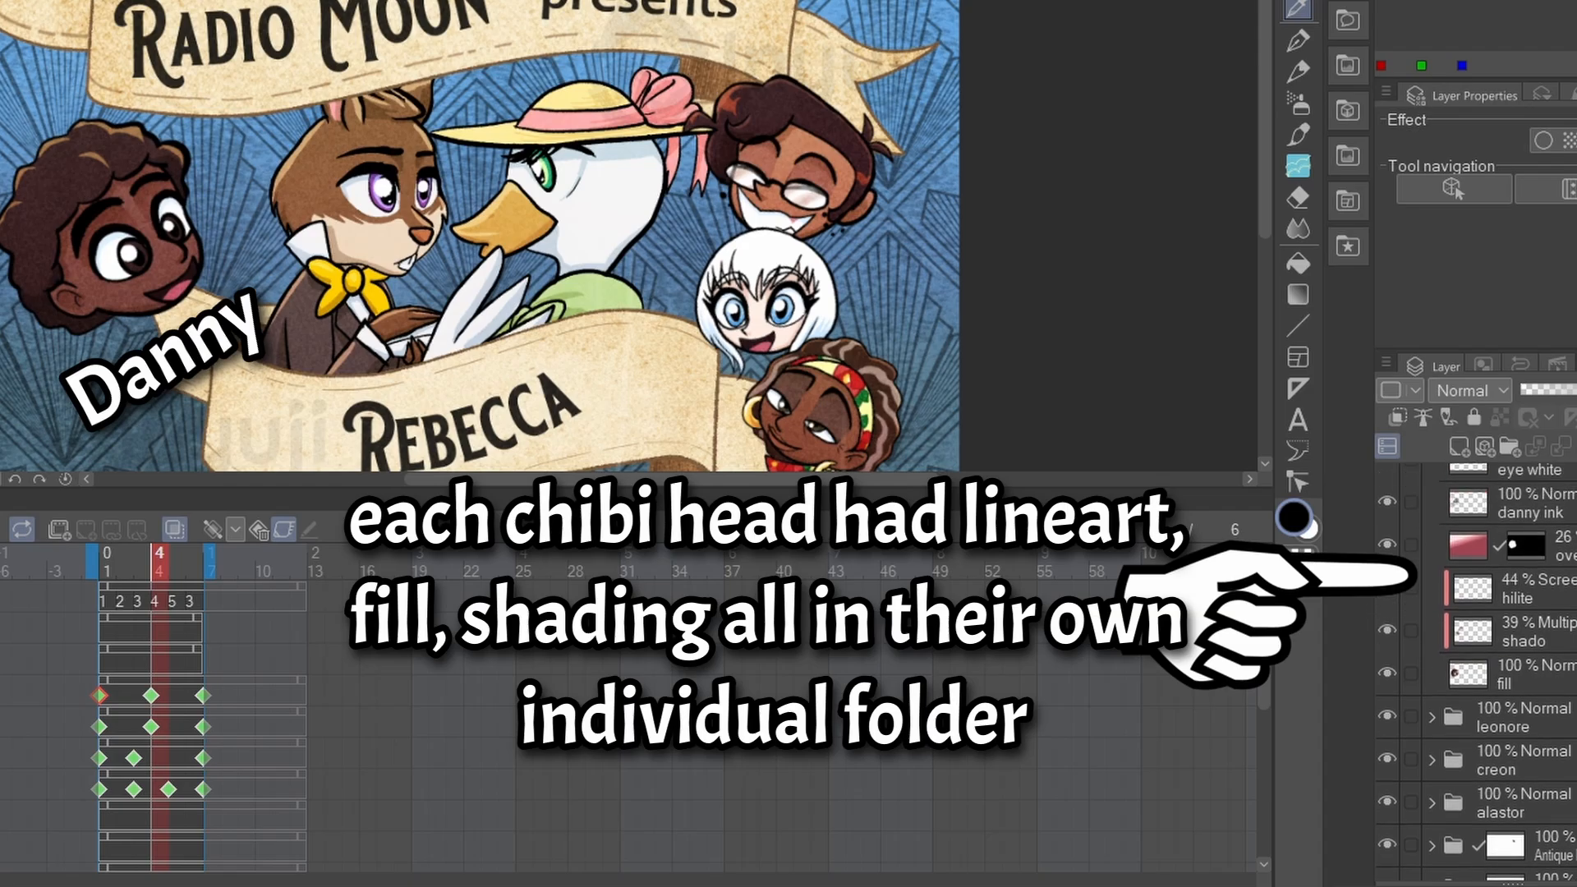
pyautogui.scroll(-3, 1478, 673)
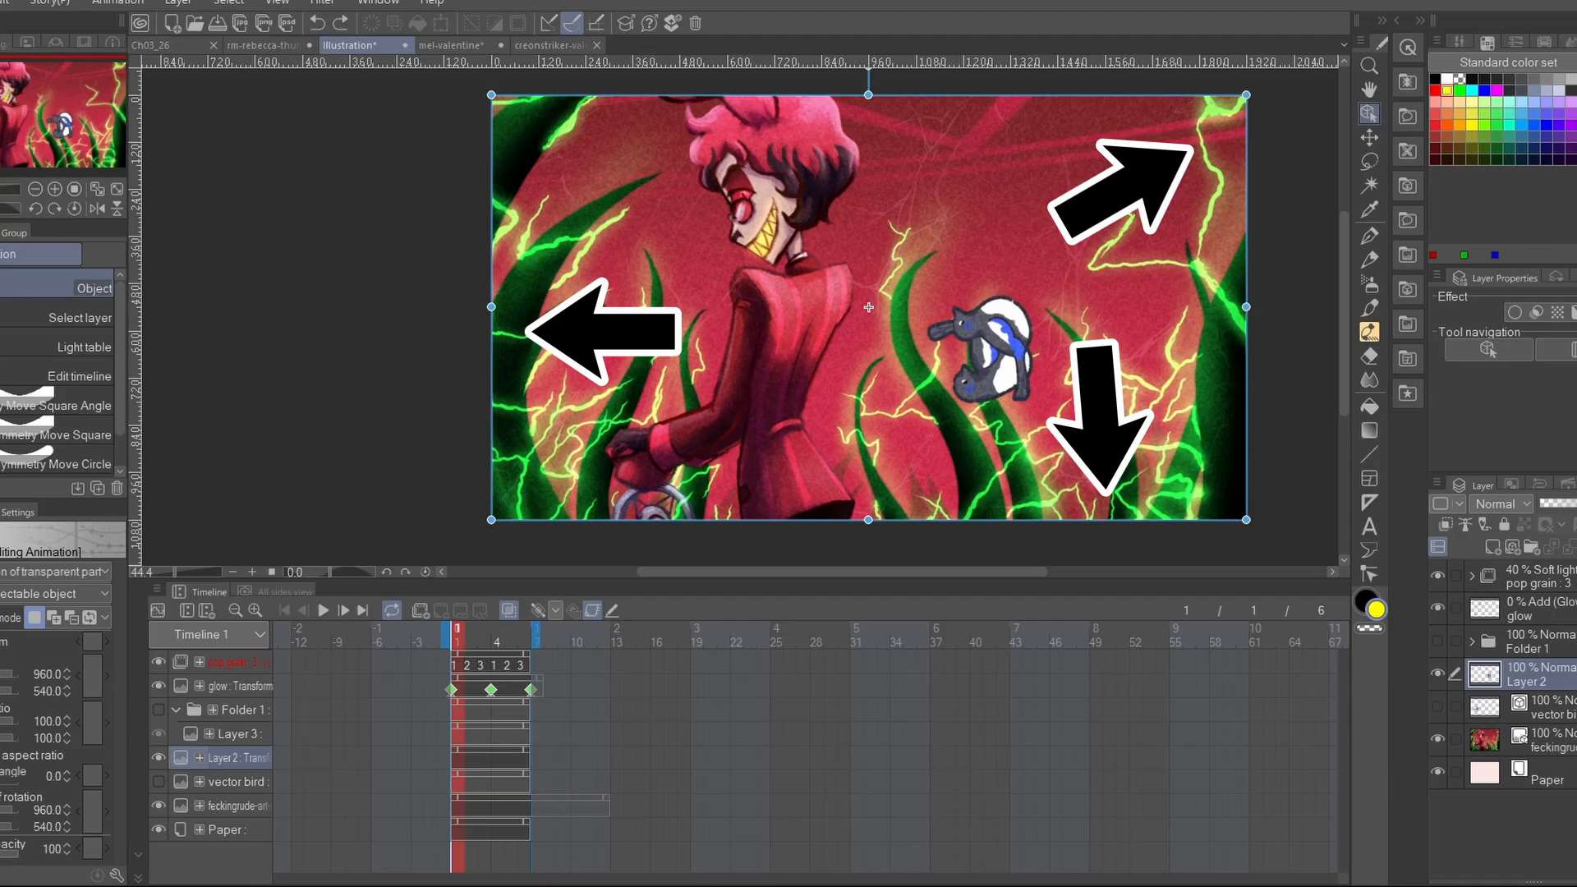
# Show the vector bird layer in place of Layer 2 and enable keyframes on it.
pyautogui.click(1550, 708)
pyautogui.click(1437, 706)
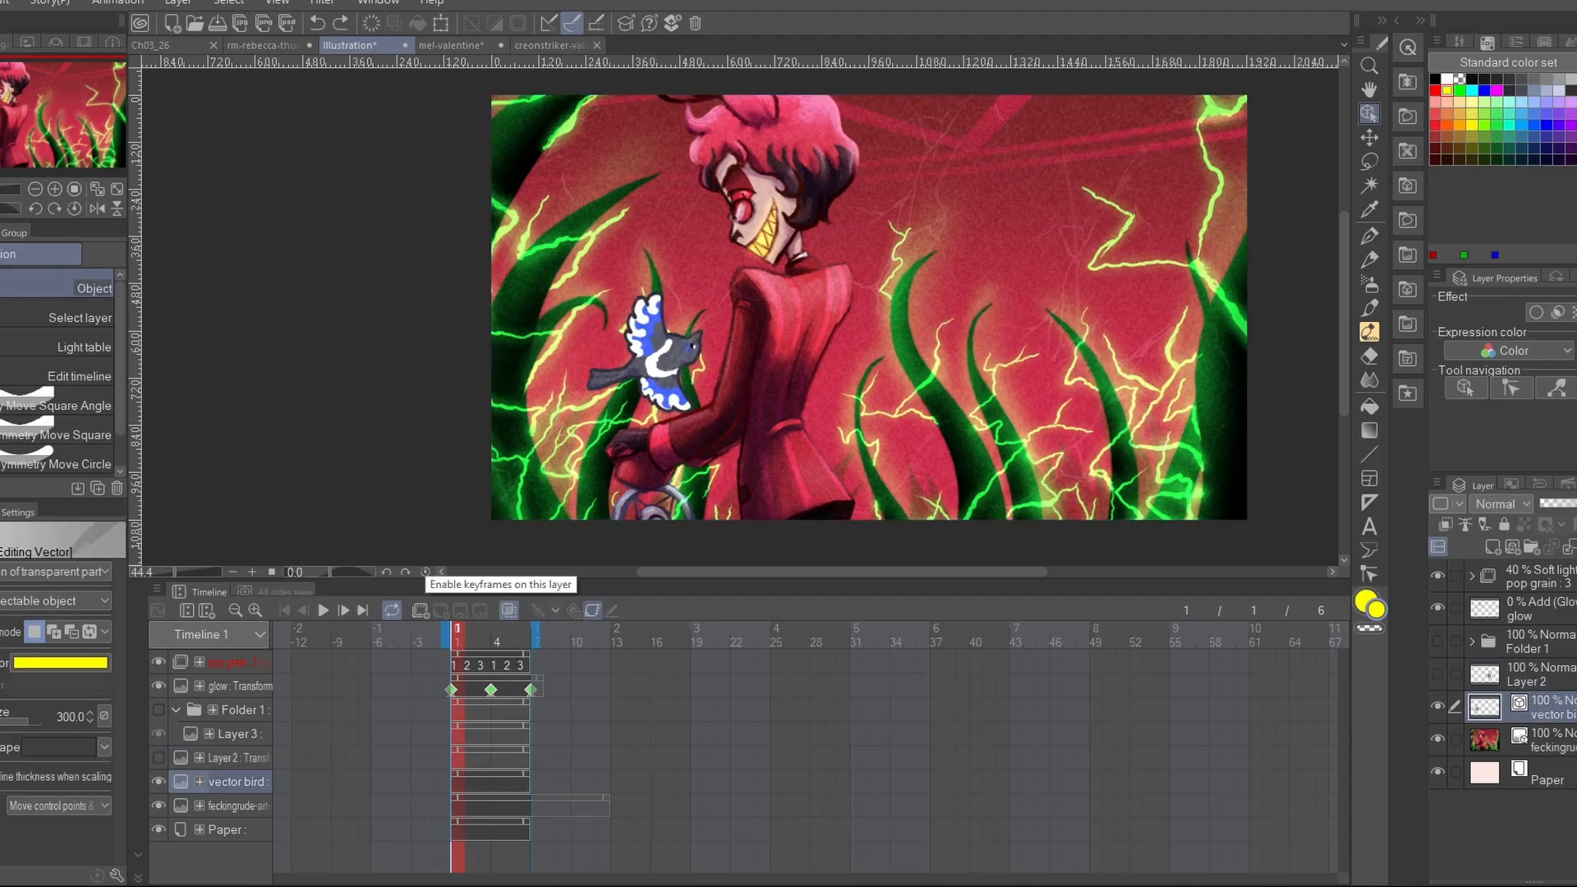
pyautogui.click(424, 571)
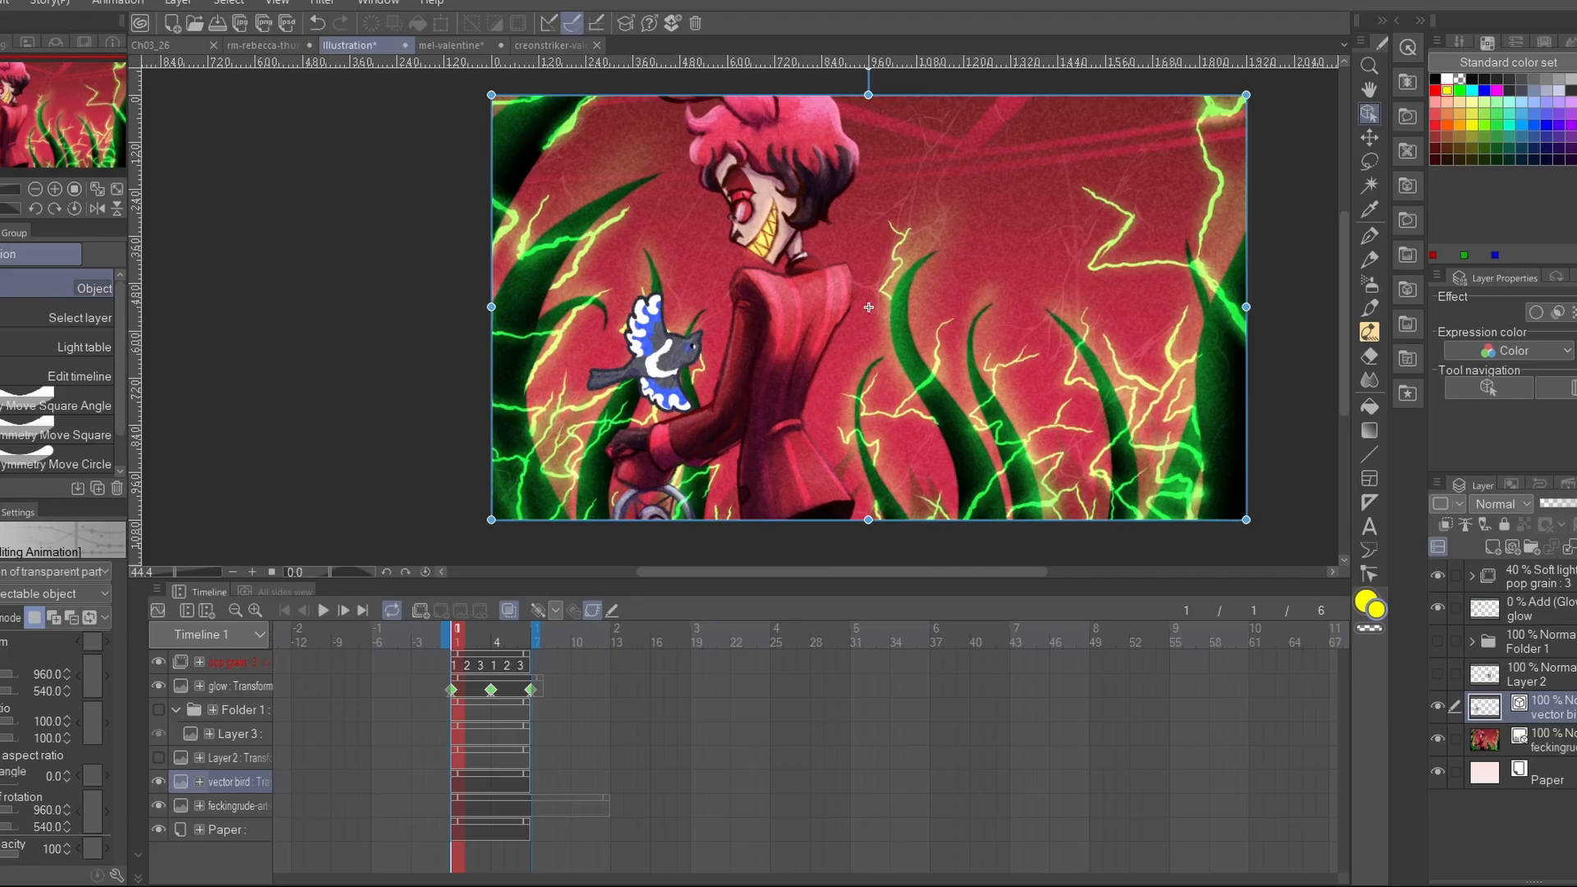
# Place the vector bird at X 933, Y 574 on frame 1 and shift it to a different position on frame 4.
pyautogui.moveTo(868, 307); pyautogui.dragTo(934, 273)
pyautogui.moveTo(854, 320)
pyautogui.mouseDown()
pyautogui.moveTo(898, 313)
pyautogui.moveTo(857, 310)
pyautogui.mouseUp()
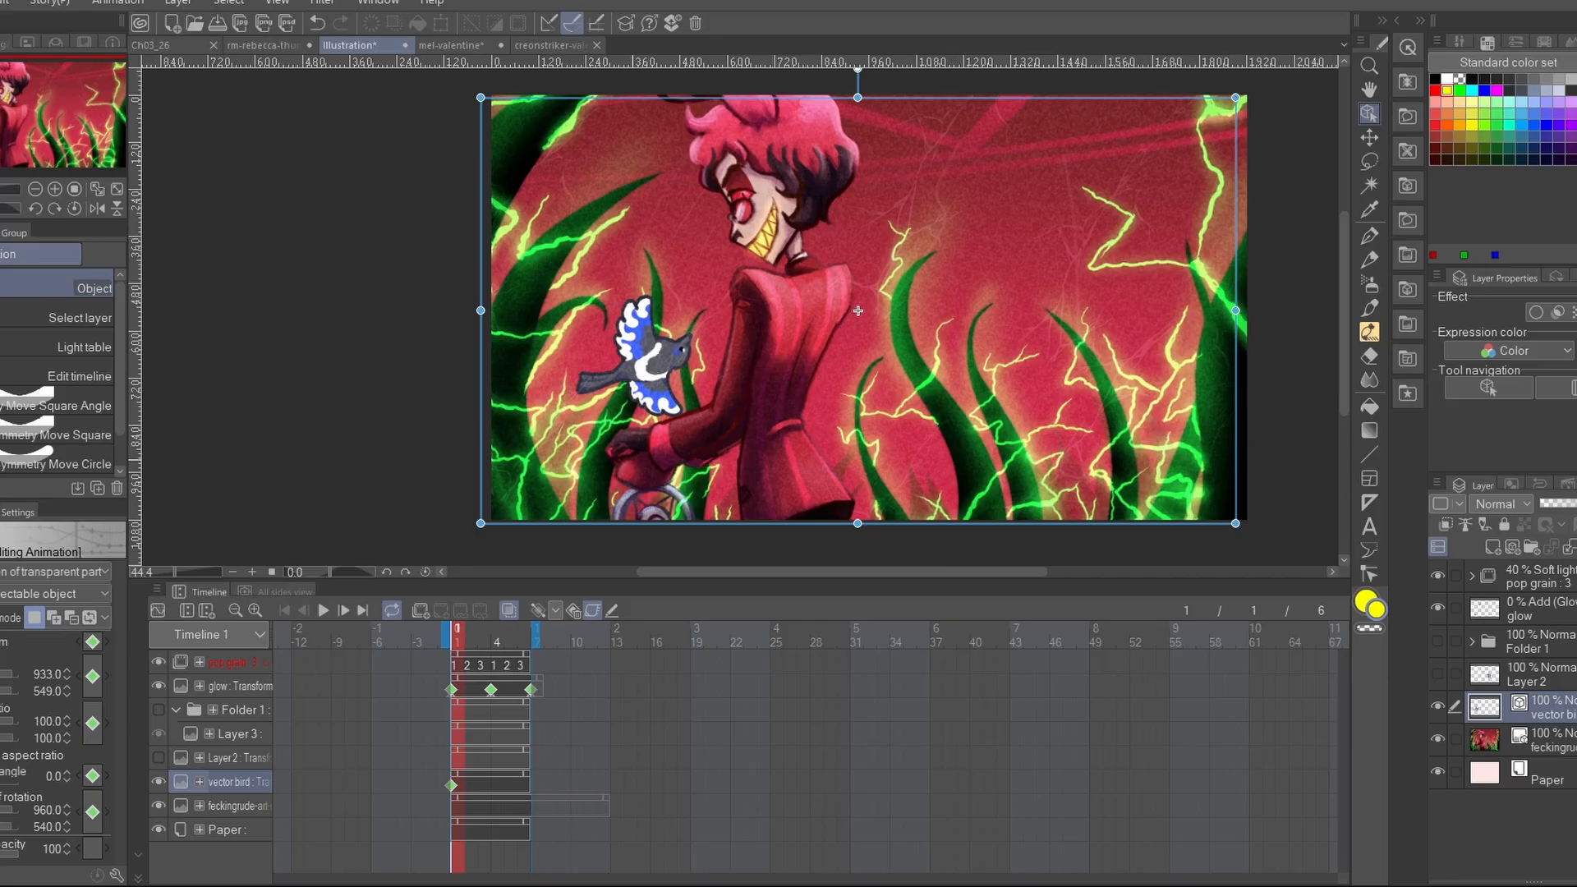
pyautogui.moveTo(877, 302)
pyautogui.mouseDown()
pyautogui.moveTo(991, 304)
pyautogui.moveTo(821, 305)
pyautogui.moveTo(868, 303)
pyautogui.mouseUp()
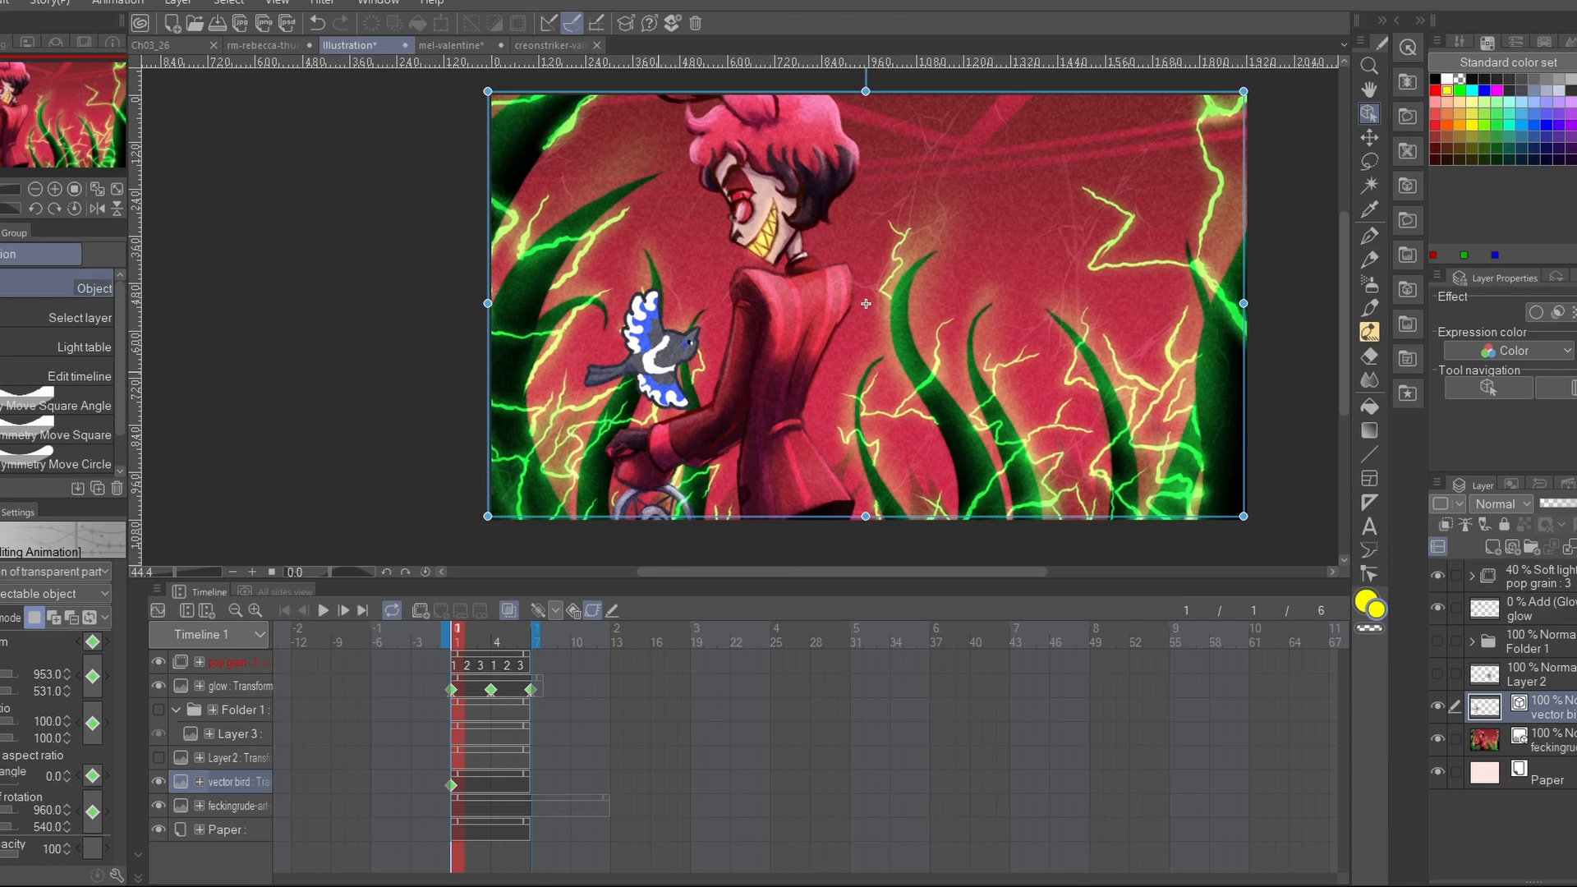
pyautogui.moveTo(890, 366); pyautogui.dragTo(860, 323)
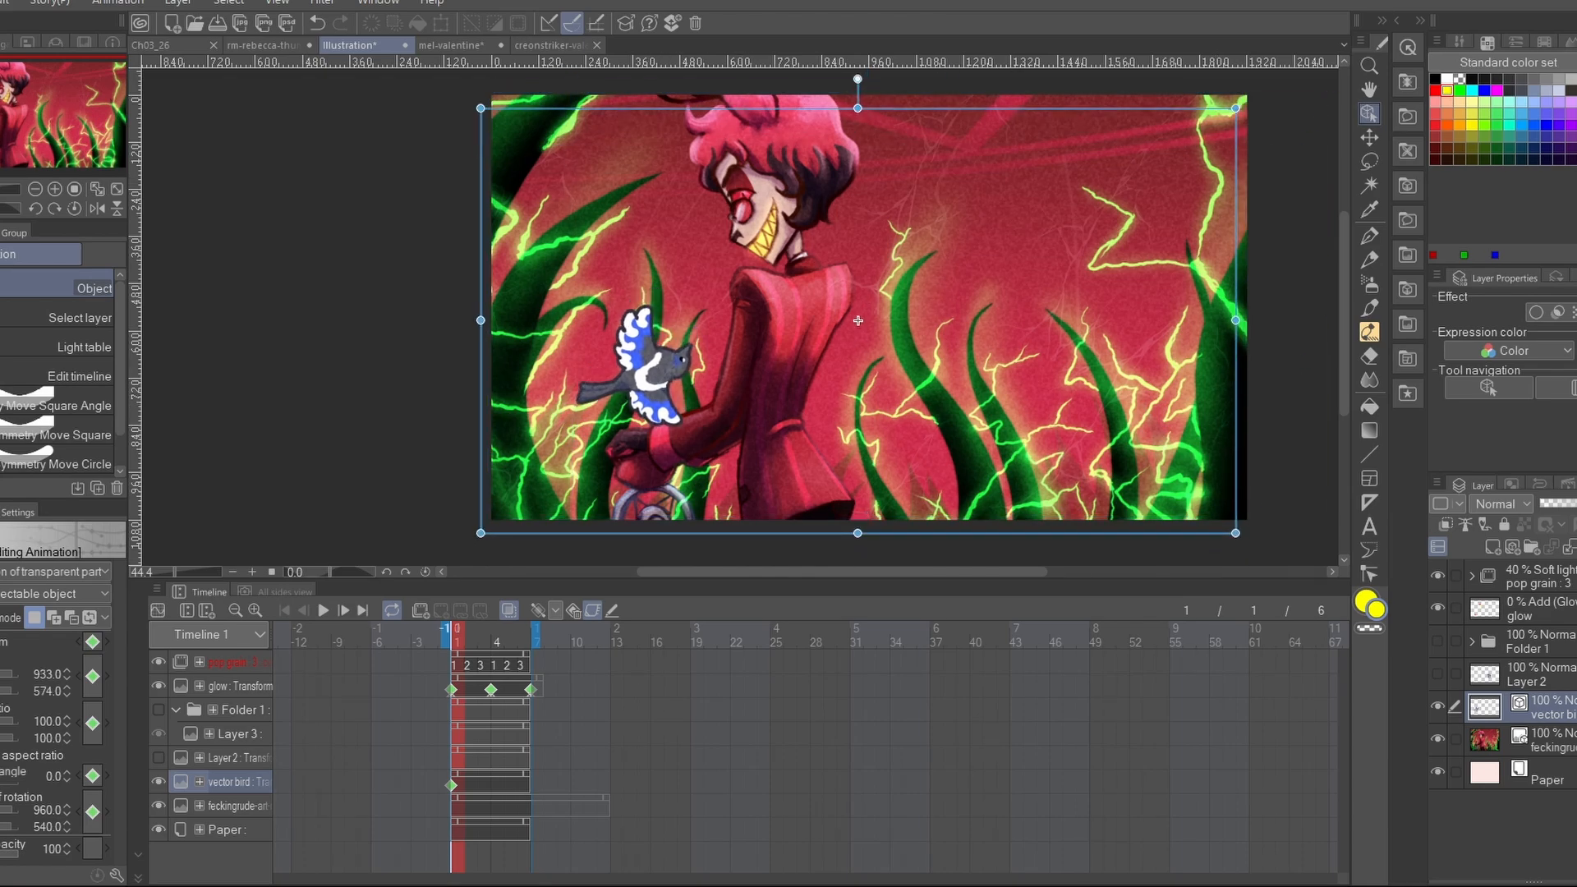
pyautogui.click(497, 636)
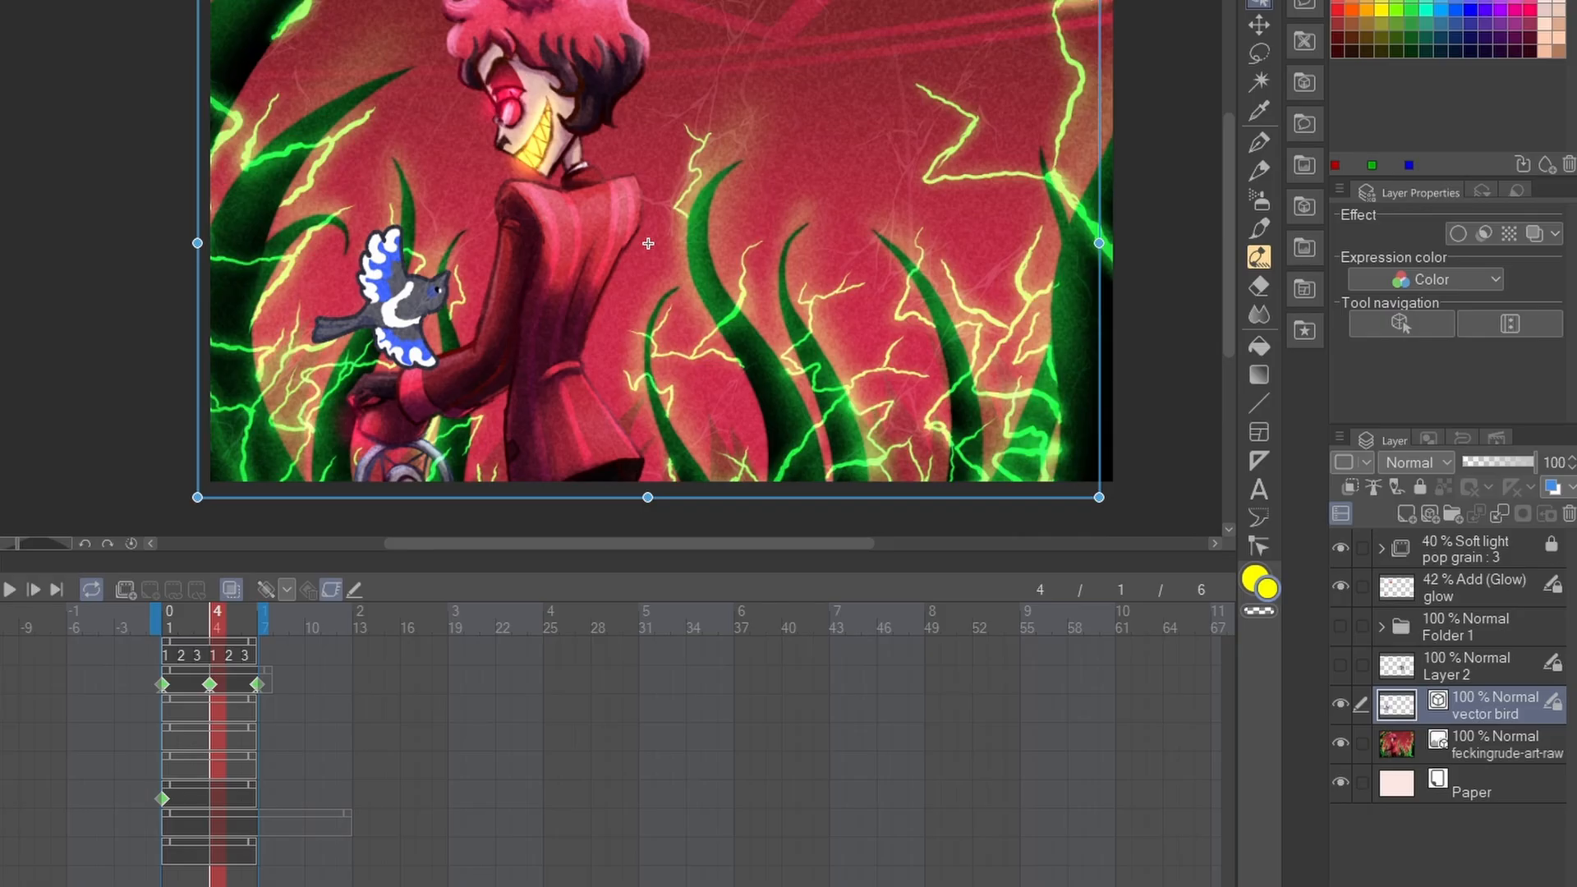
pyautogui.moveTo(886, 228); pyautogui.dragTo(1014, 233)
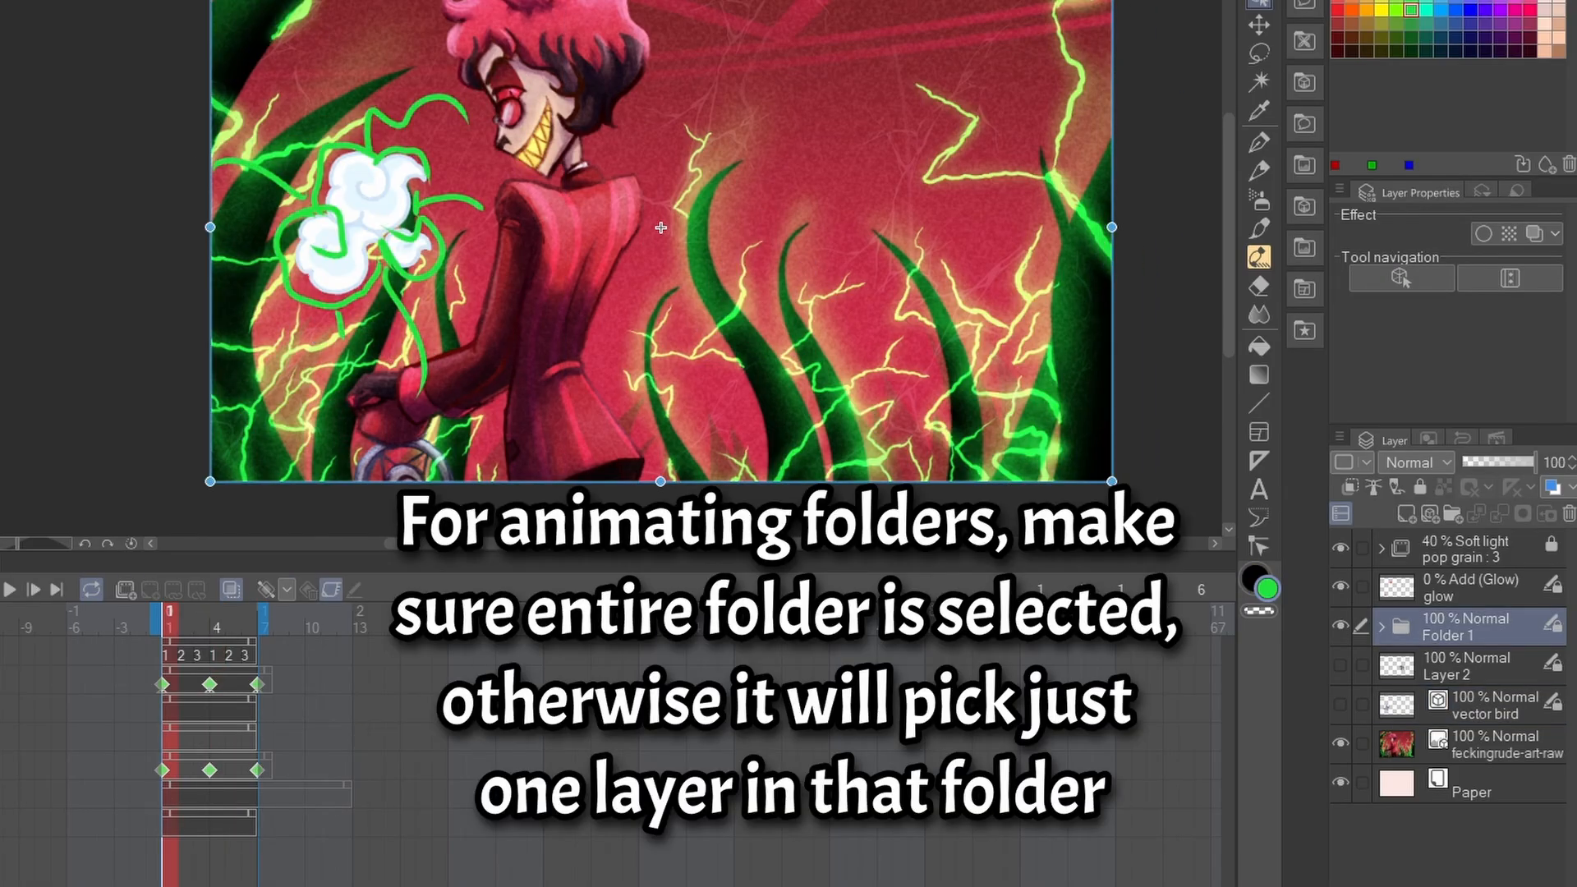
# Animate the whole of Folder 1 by moving it on frame 1 and again on frame 4.
pyautogui.click(661, 229)
pyautogui.moveTo(665, 256)
pyautogui.mouseDown()
pyautogui.moveTo(661, 227)
pyautogui.moveTo(694, 261)
pyautogui.mouseUp()
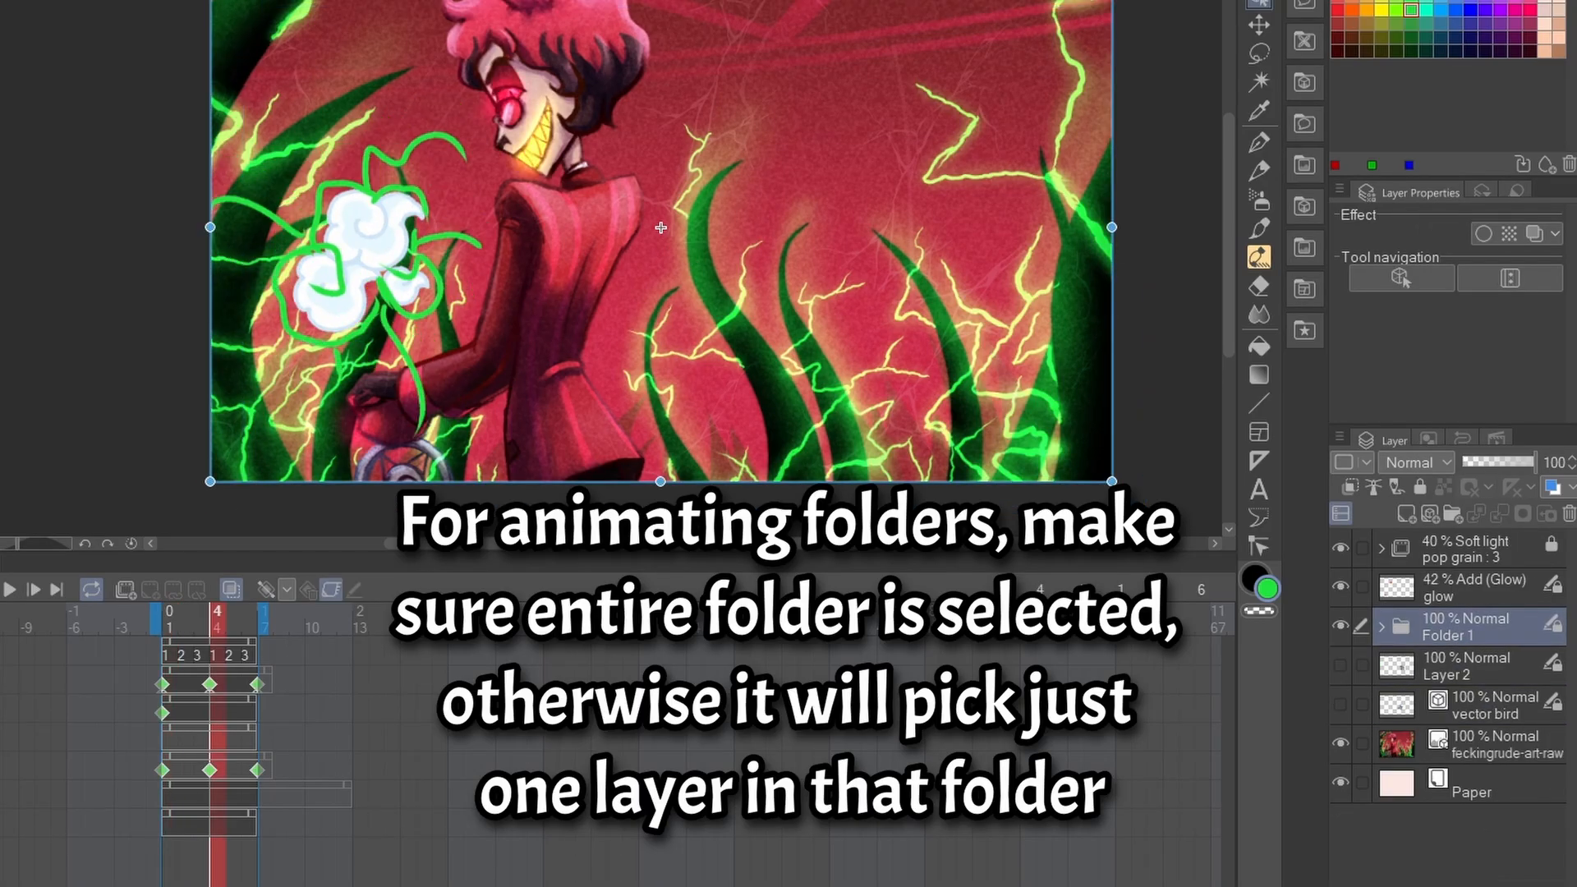
pyautogui.moveTo(731, 231)
pyautogui.mouseDown()
pyautogui.moveTo(824, 233)
pyautogui.moveTo(648, 233)
pyautogui.mouseUp()
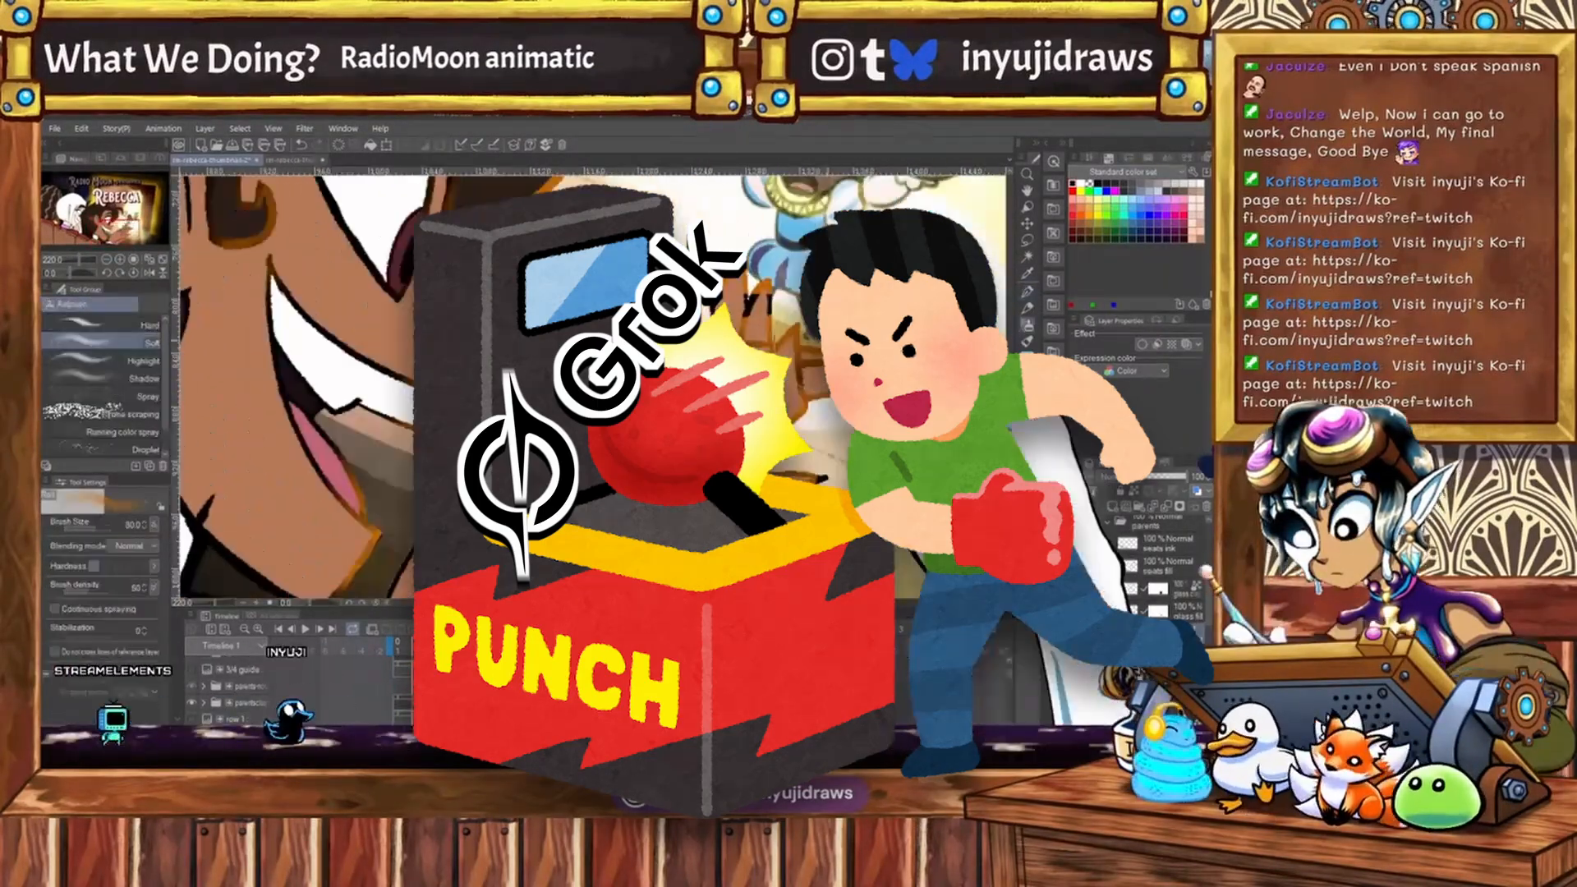
# Switch to the Pen tool for close-up work on the dark-haired character in the Rebecca thumbnail.
pyautogui.scroll(4, 362, 386)
pyautogui.press('p')
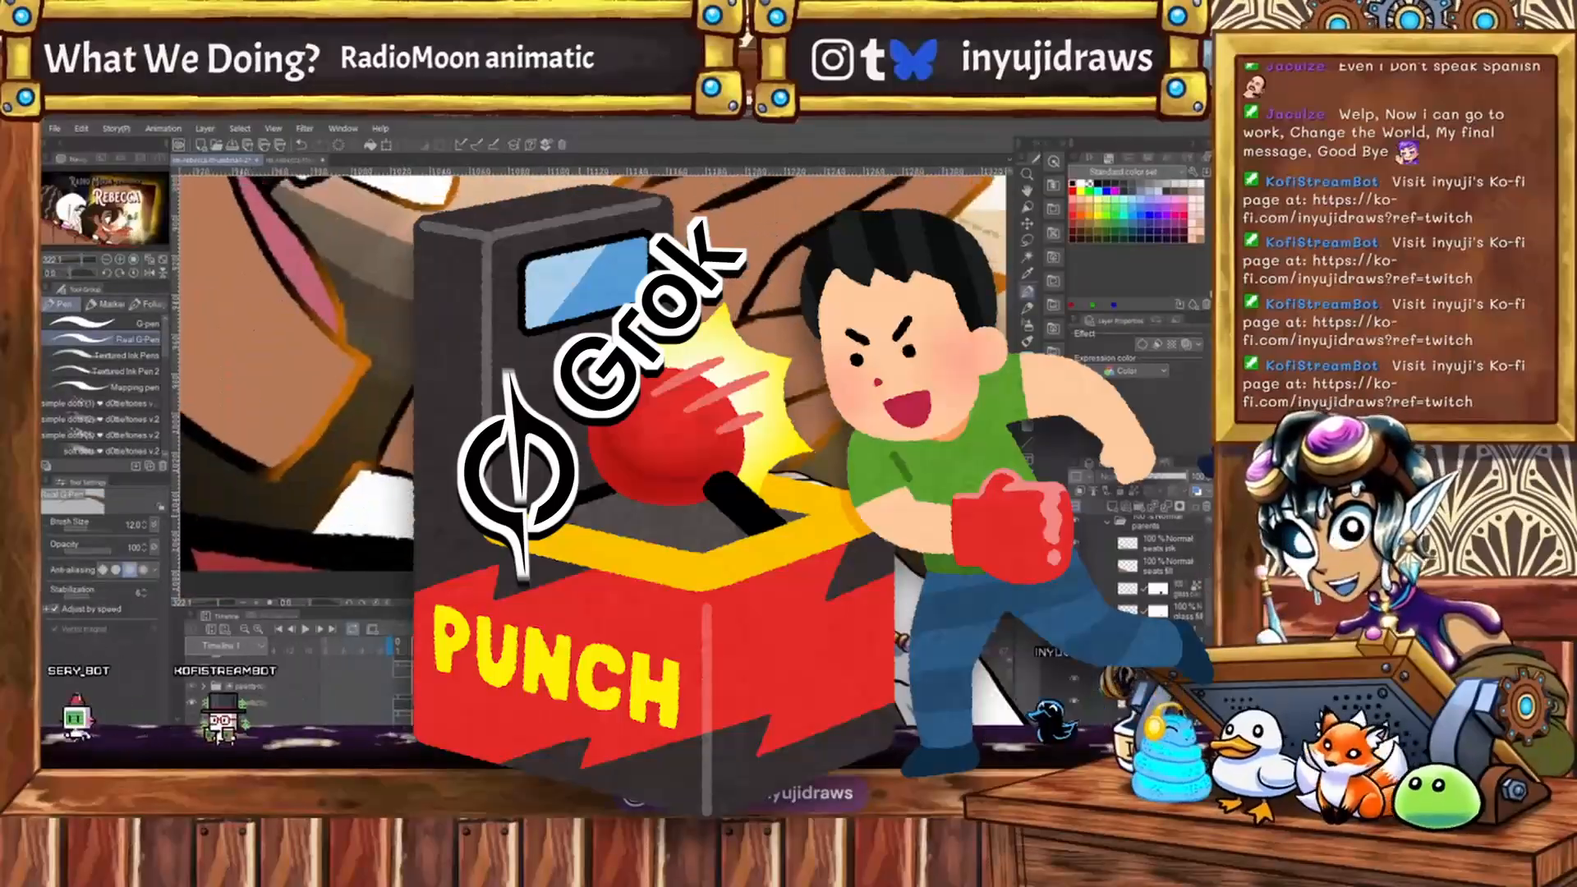
pyautogui.scroll(-4, 591, 378)
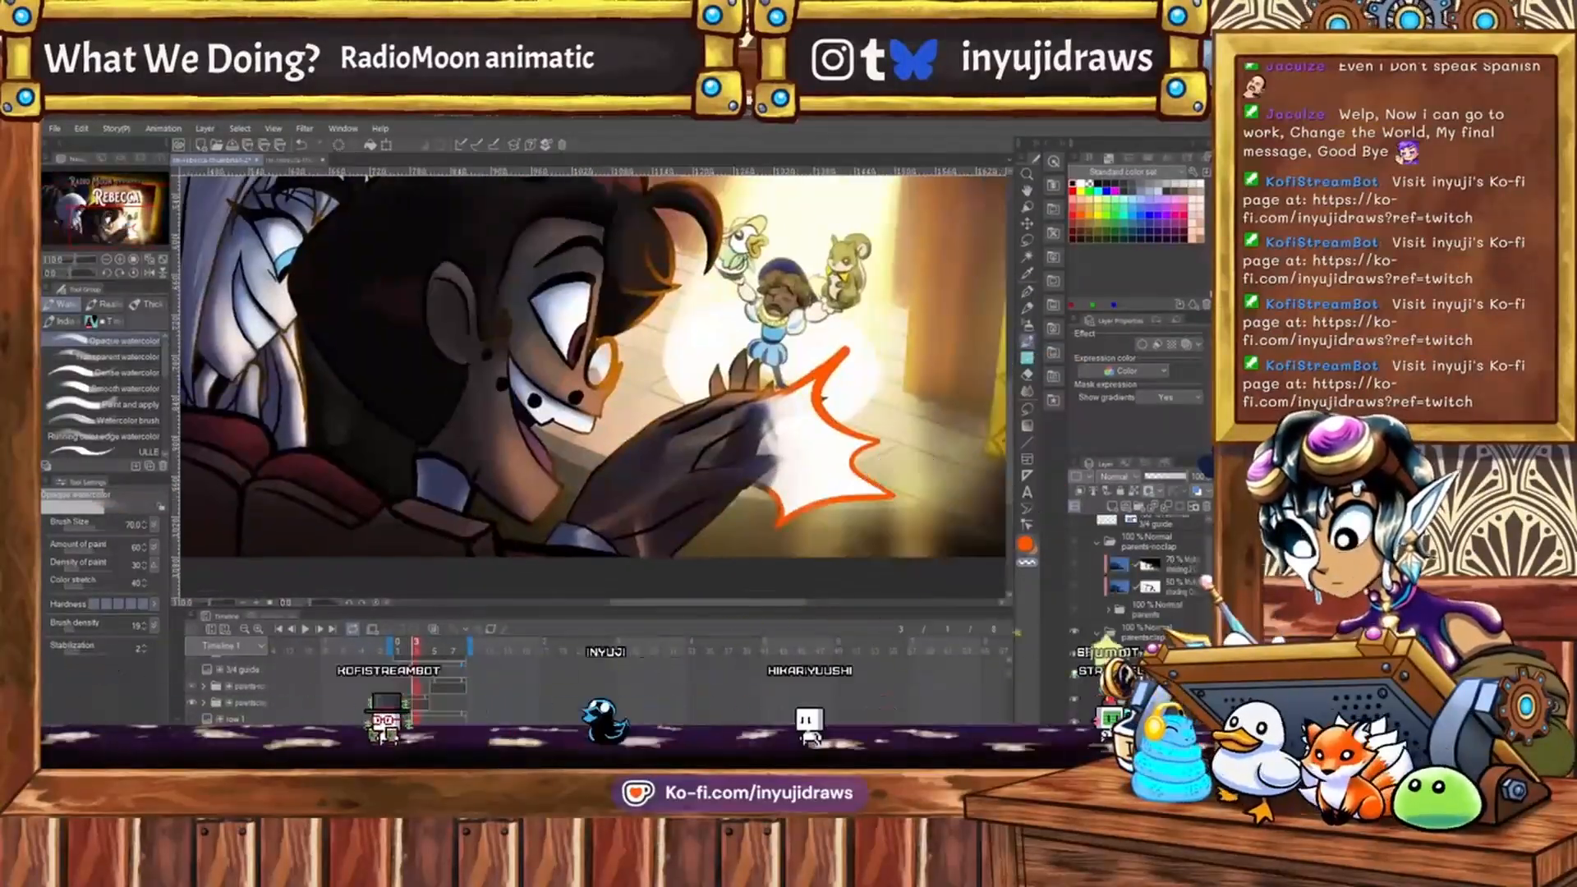
# Select the shading layer's mask and reduce the watercolor brush size to 15.
pyautogui.click(1149, 586)
pyautogui.scroll(3, 640, 460)
pyautogui.scroll(-1, 641, 509)
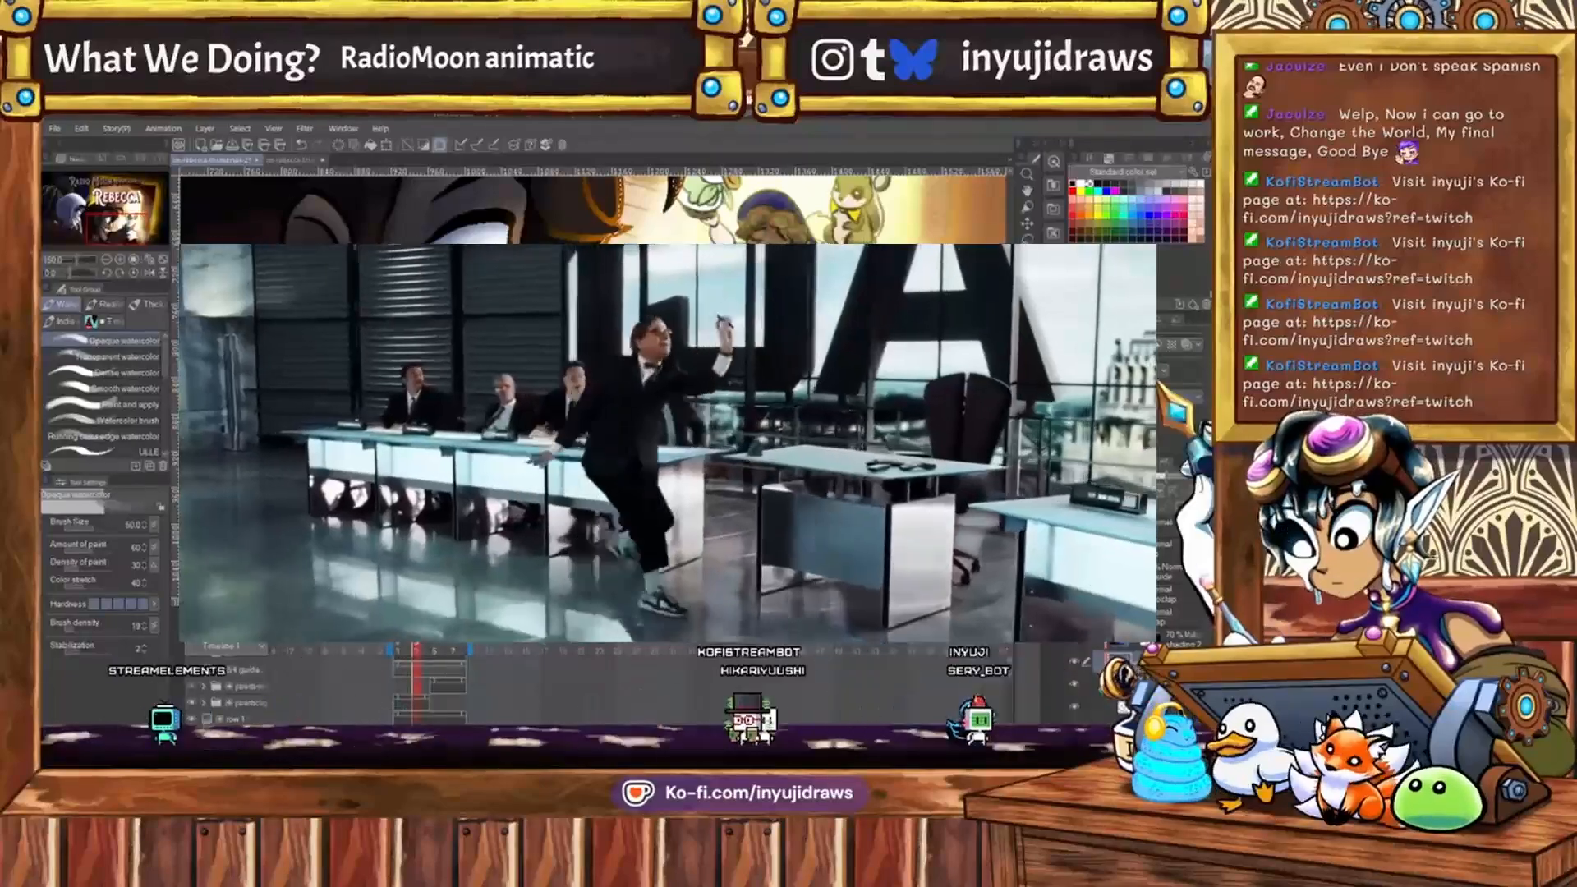
pyautogui.press('[')
pyautogui.press('[')
pyautogui.press('[')
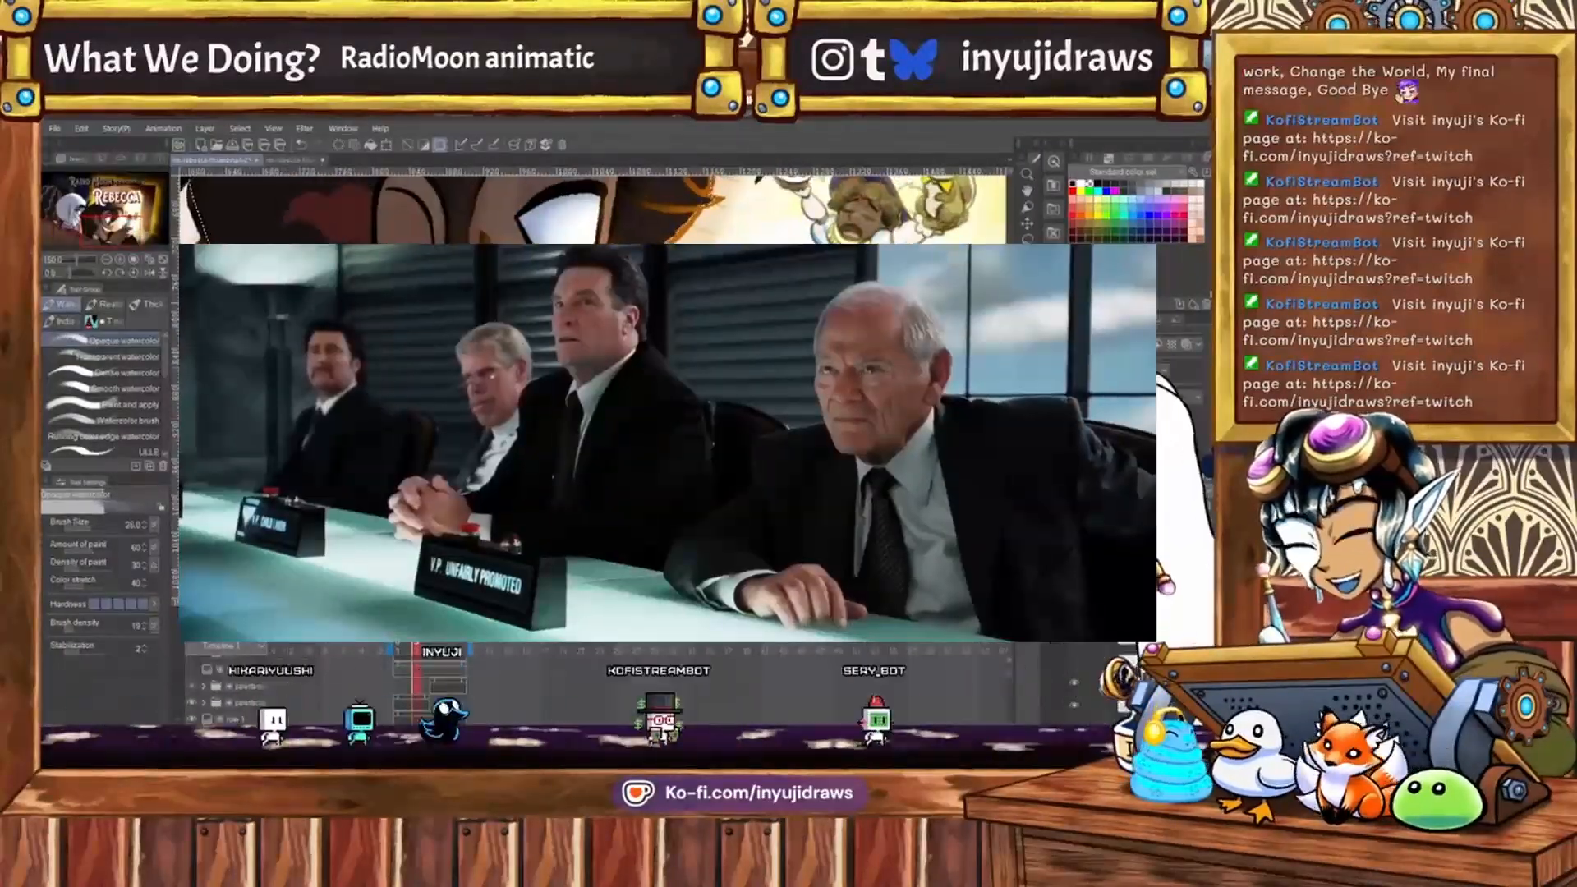
pyautogui.press('[')
pyautogui.press('[')
pyautogui.press('[')
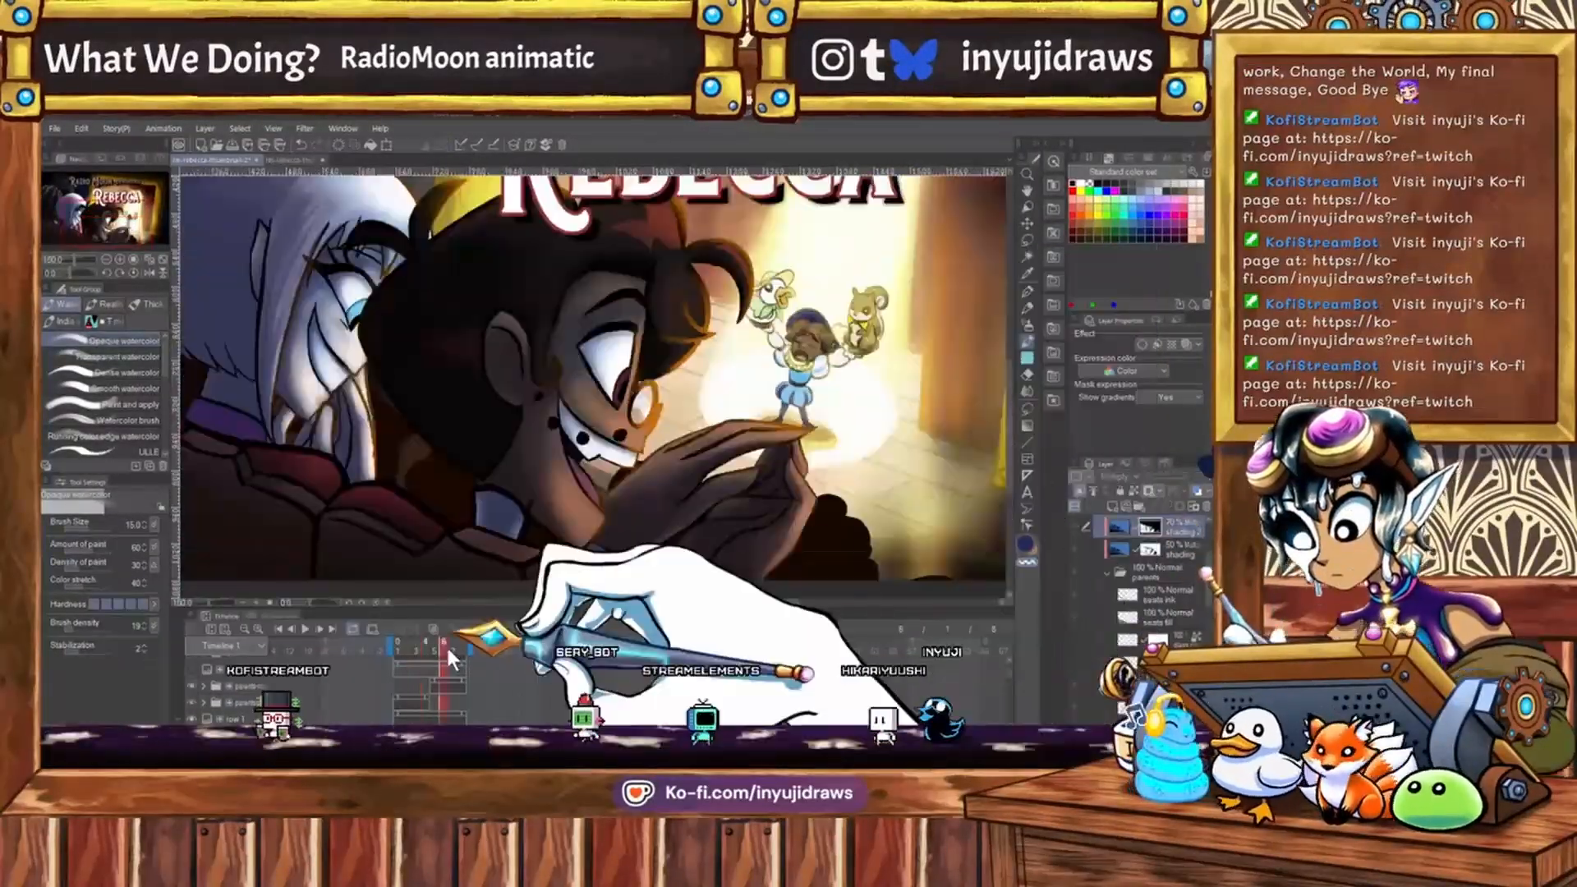
# On an earlier frame, pick the decoration brush and the 50 % shading layer's mask, and return to the watercolor brush.
pyautogui.click(425, 648)
pyautogui.click(1027, 358)
pyautogui.click(1179, 549)
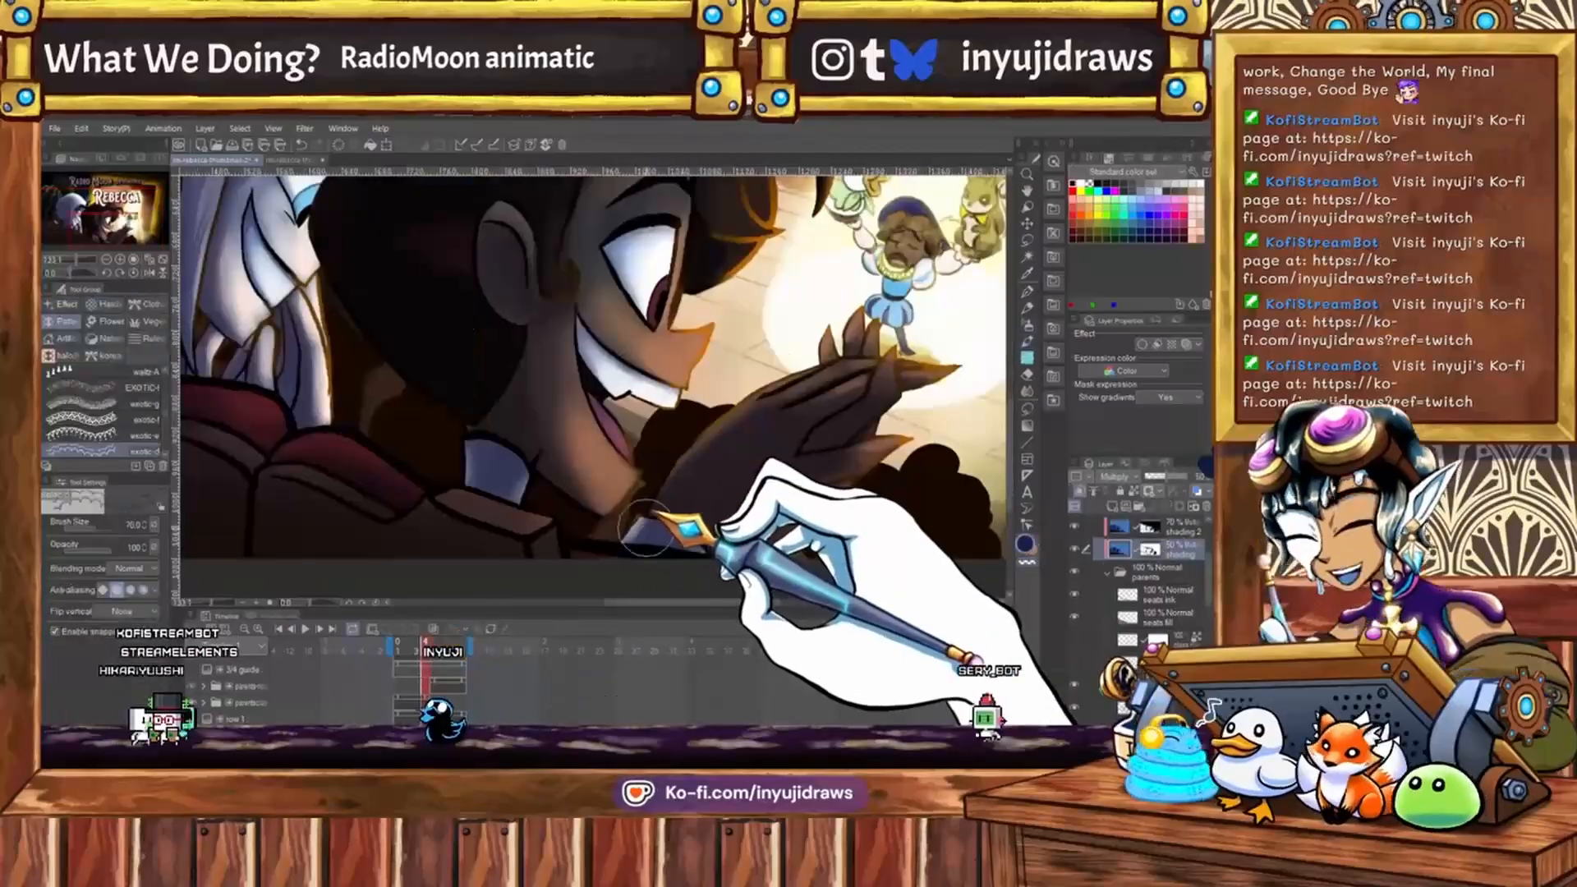
pyautogui.click(1027, 341)
pyautogui.scroll(-4, 873, 485)
pyautogui.click(422, 651)
pyautogui.scroll(2, 646, 460)
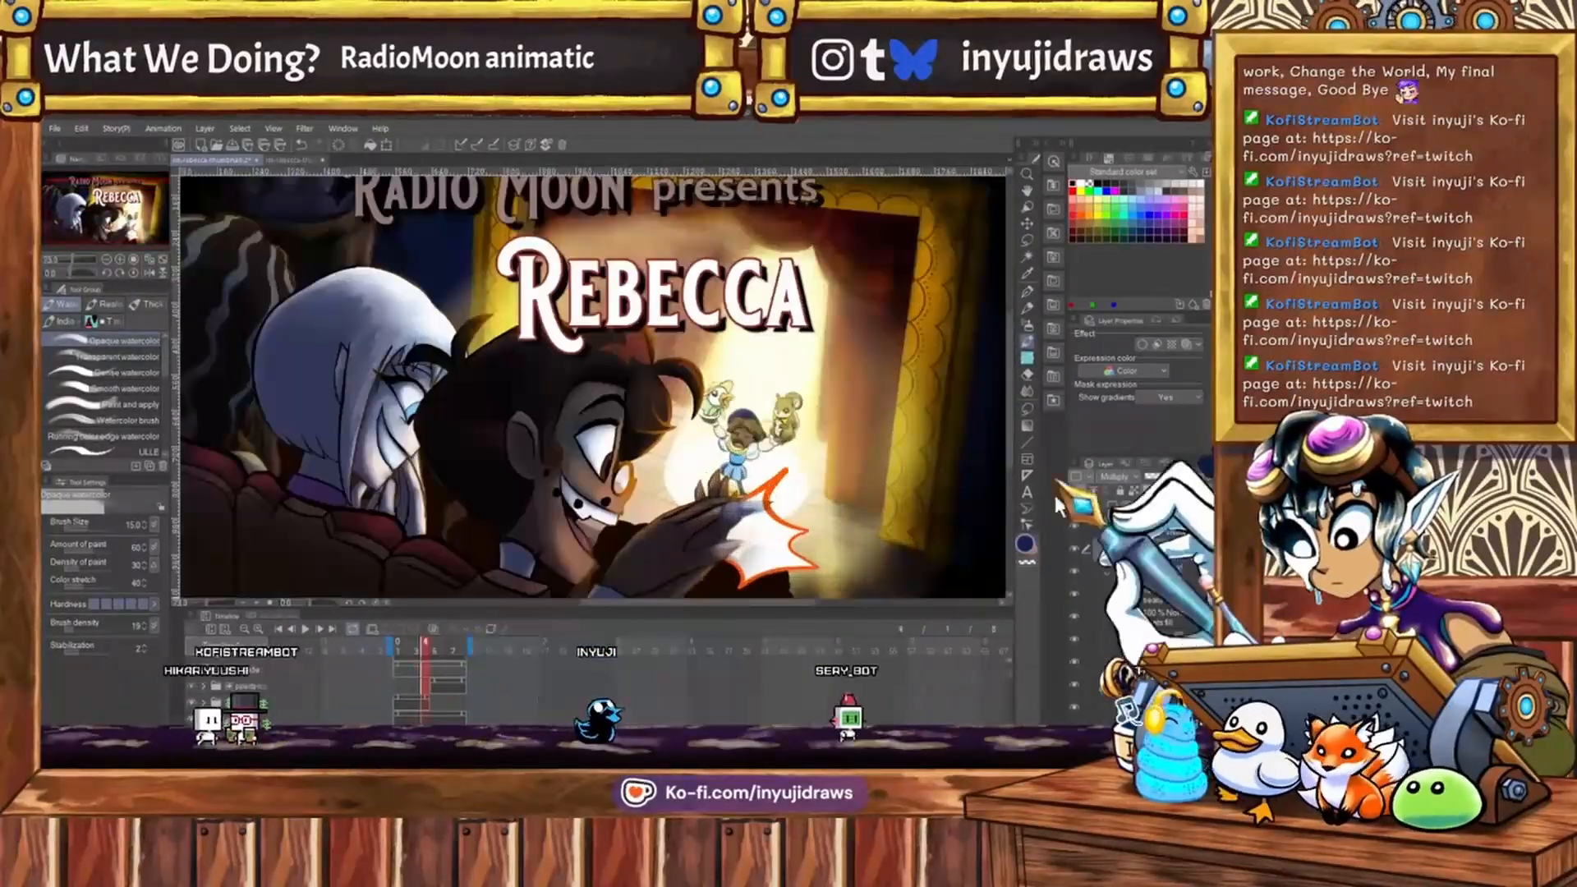
# Work on the 70 % shading 2 layer around the dark-haired character's clapping hand with the Soft eraser.
pyautogui.click(1179, 526)
pyautogui.press('e')
pyautogui.scroll(1, 816, 517)
pyautogui.scroll(-2, 831, 495)
pyautogui.scroll(1, 772, 479)
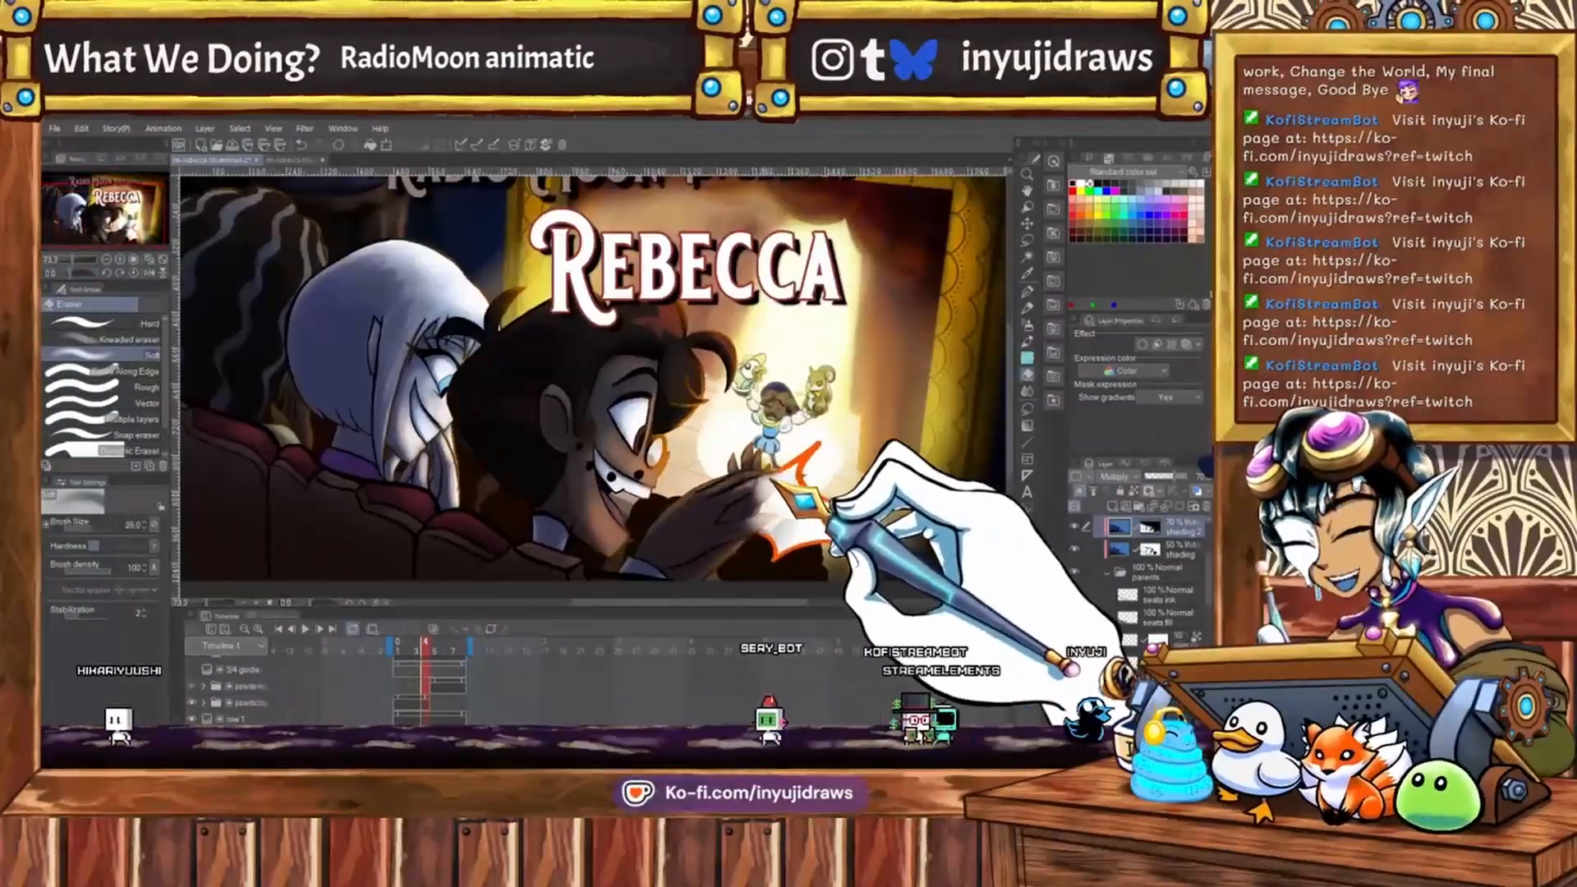
pyautogui.scroll(3, 778, 476)
pyautogui.scroll(-4, 846, 476)
# Step between the clapping frames and play back the animation to review the shading on the whole picture.
pyautogui.click(415, 648)
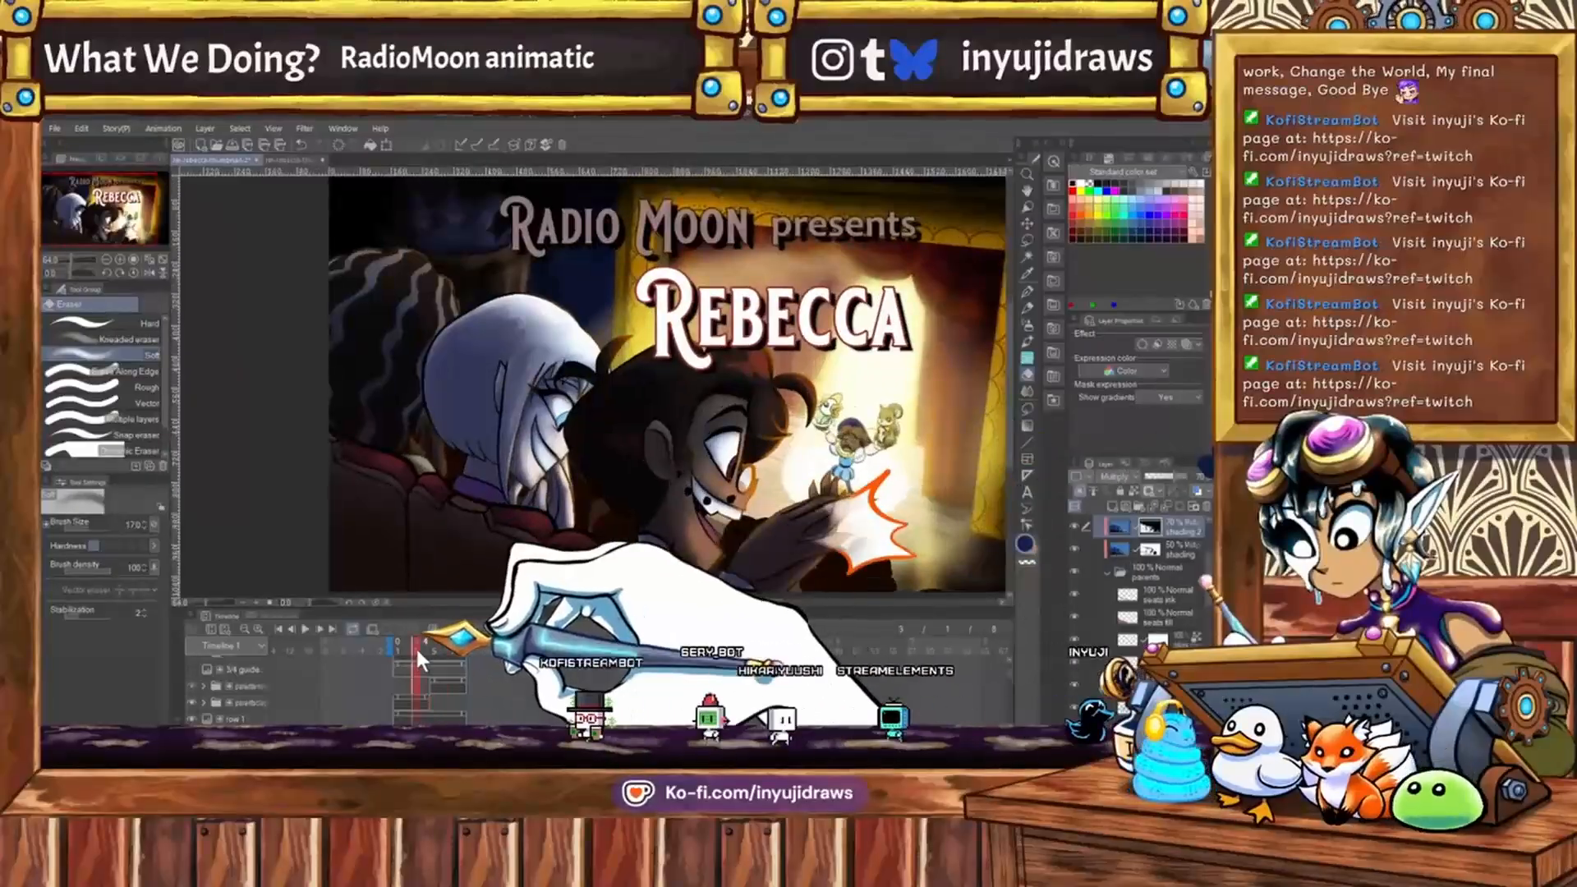
pyautogui.scroll(-2, 821, 484)
pyautogui.click(419, 647)
pyautogui.click(303, 629)
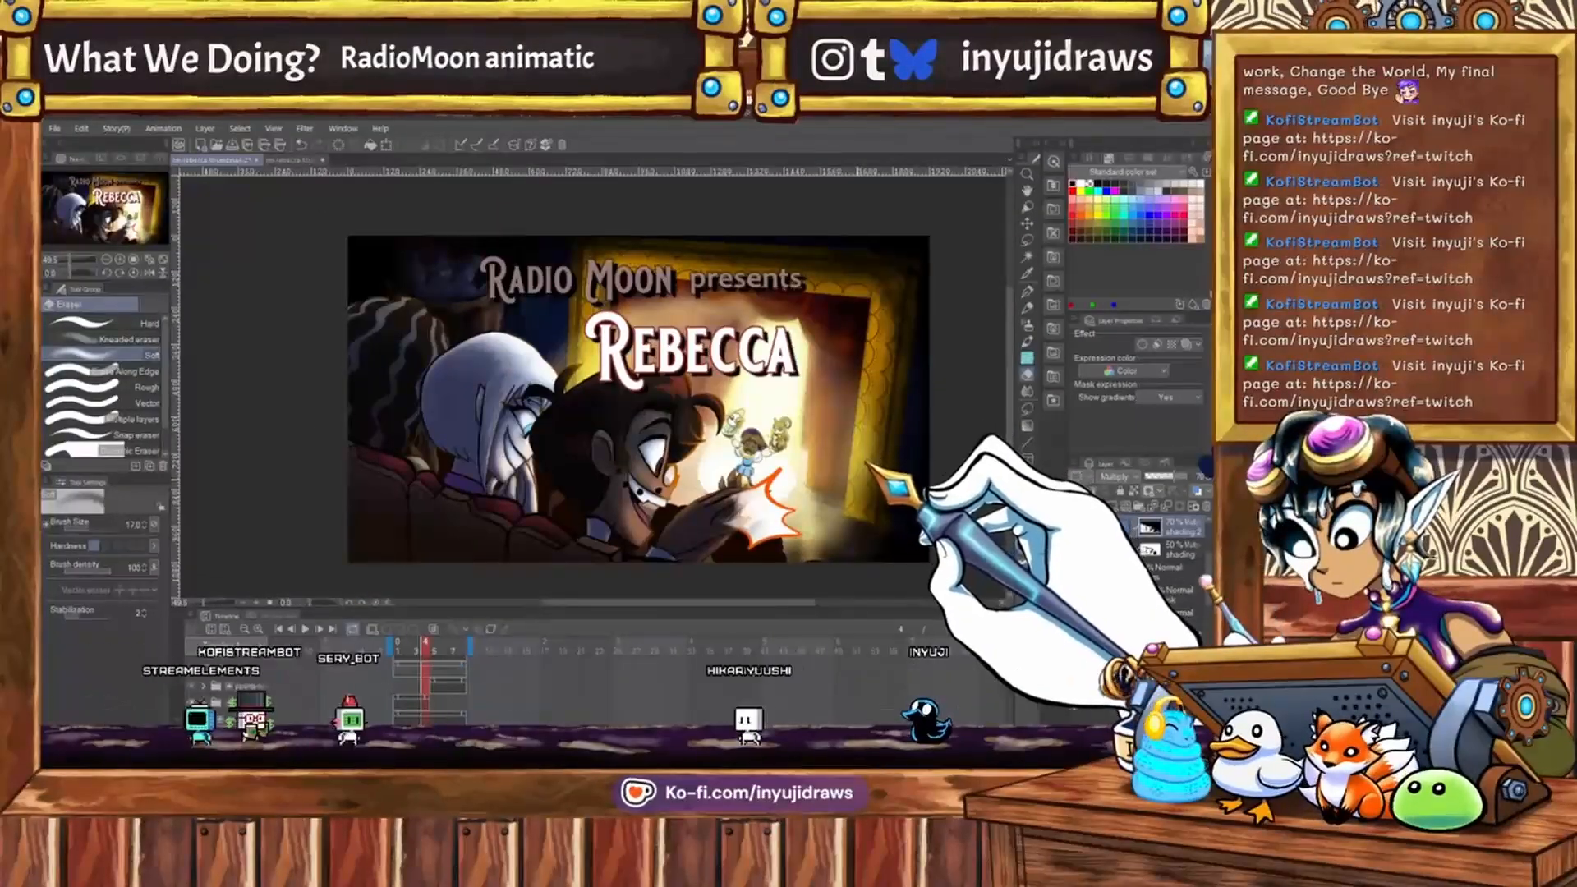
pyautogui.moveTo(644, 345); pyautogui.dragTo(601, 324)
pyautogui.scroll(-3, 1163, 607)
# Go through the two stage glow layers and compare the glow on neighbouring frames.
pyautogui.click(1166, 634)
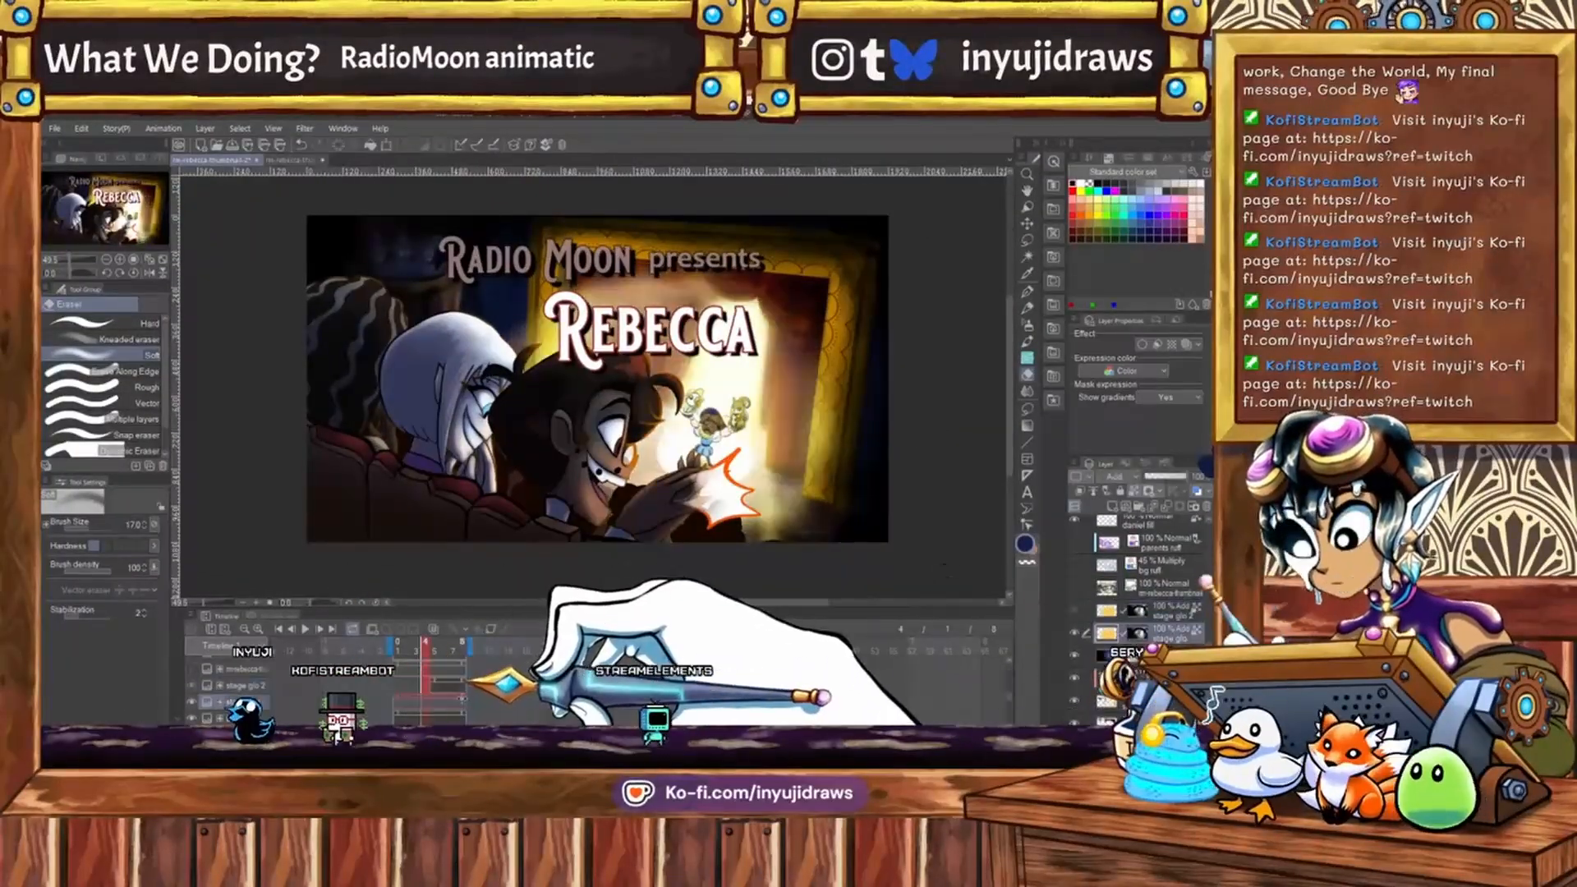
pyautogui.click(1170, 613)
pyautogui.click(409, 651)
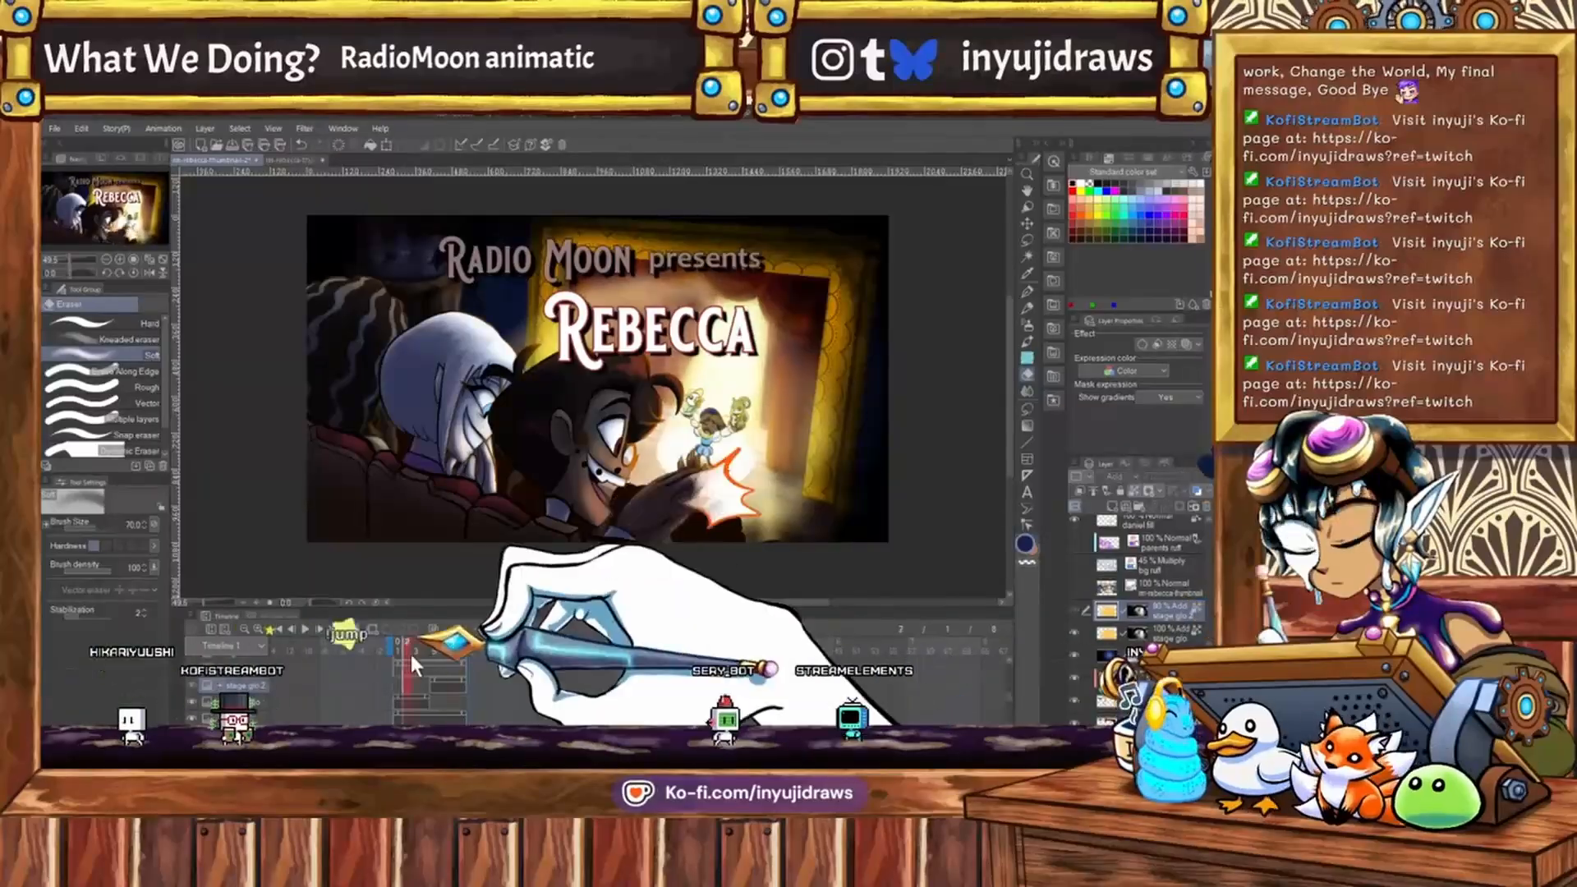
pyautogui.click(436, 652)
# On the non-clapping frame, airbrush the 70 % shading 2 layer's mask from the dark-haired character's hair down to the hands.
pyautogui.scroll(5, 1162, 575)
pyautogui.click(1170, 616)
pyautogui.scroll(2, 609, 370)
pyautogui.press('b')
pyautogui.scroll(1, 727, 303)
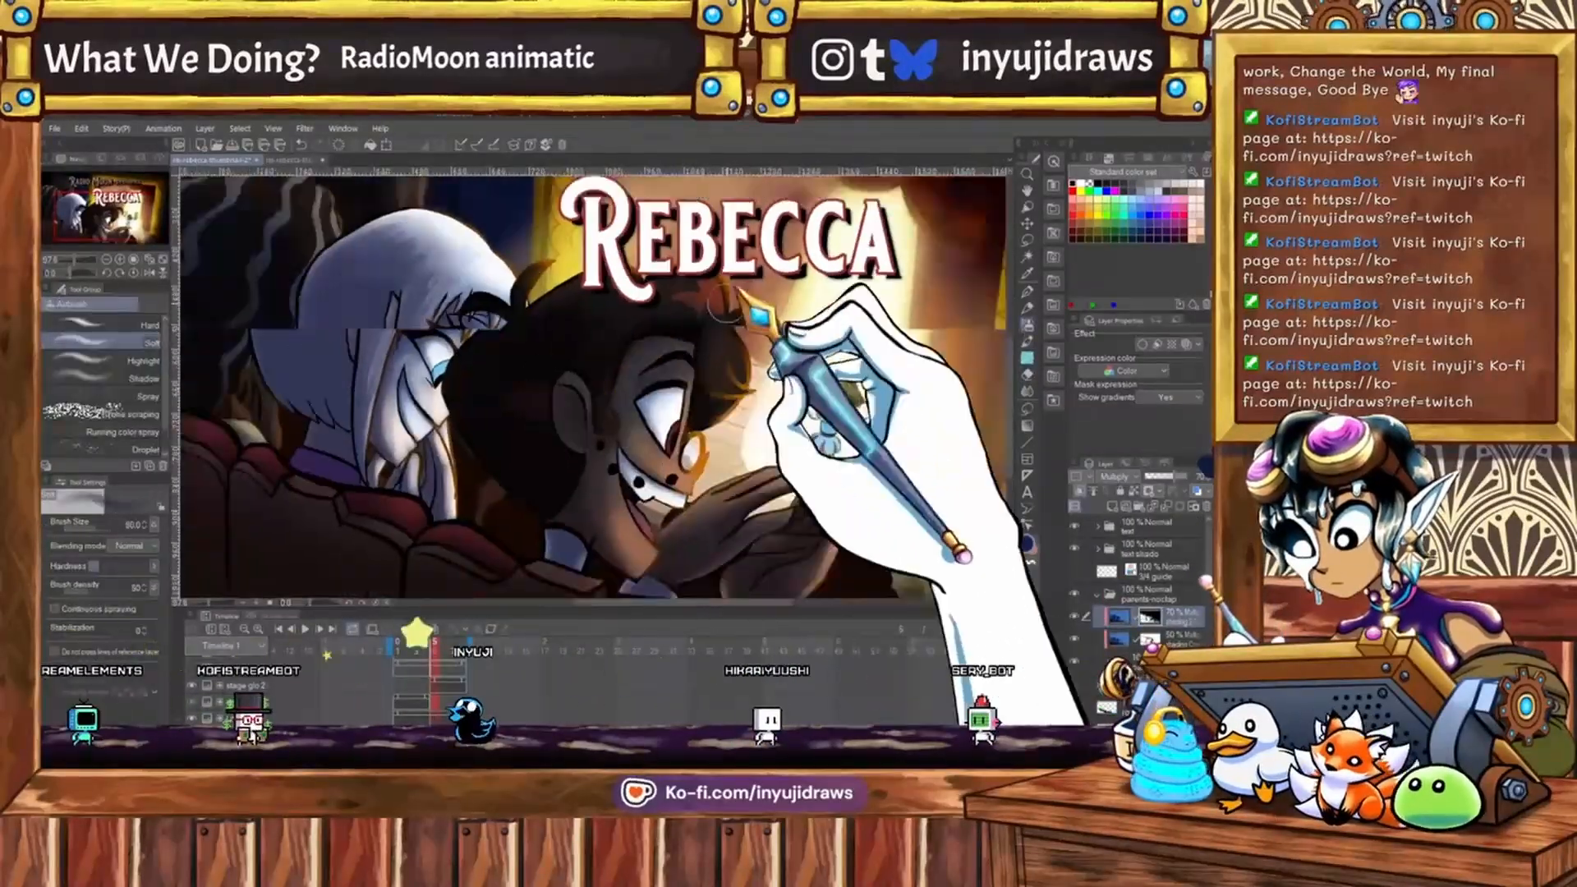
pyautogui.moveTo(727, 304); pyautogui.dragTo(919, 369)
pyautogui.moveTo(821, 563); pyautogui.dragTo(746, 485)
pyautogui.scroll(1, 746, 488)
pyautogui.scroll(-3, 745, 493)
# Return to the clapping frame and rework the 70 % shading 2 layer around the white-haired character with the Soft airbrush.
pyautogui.click(444, 652)
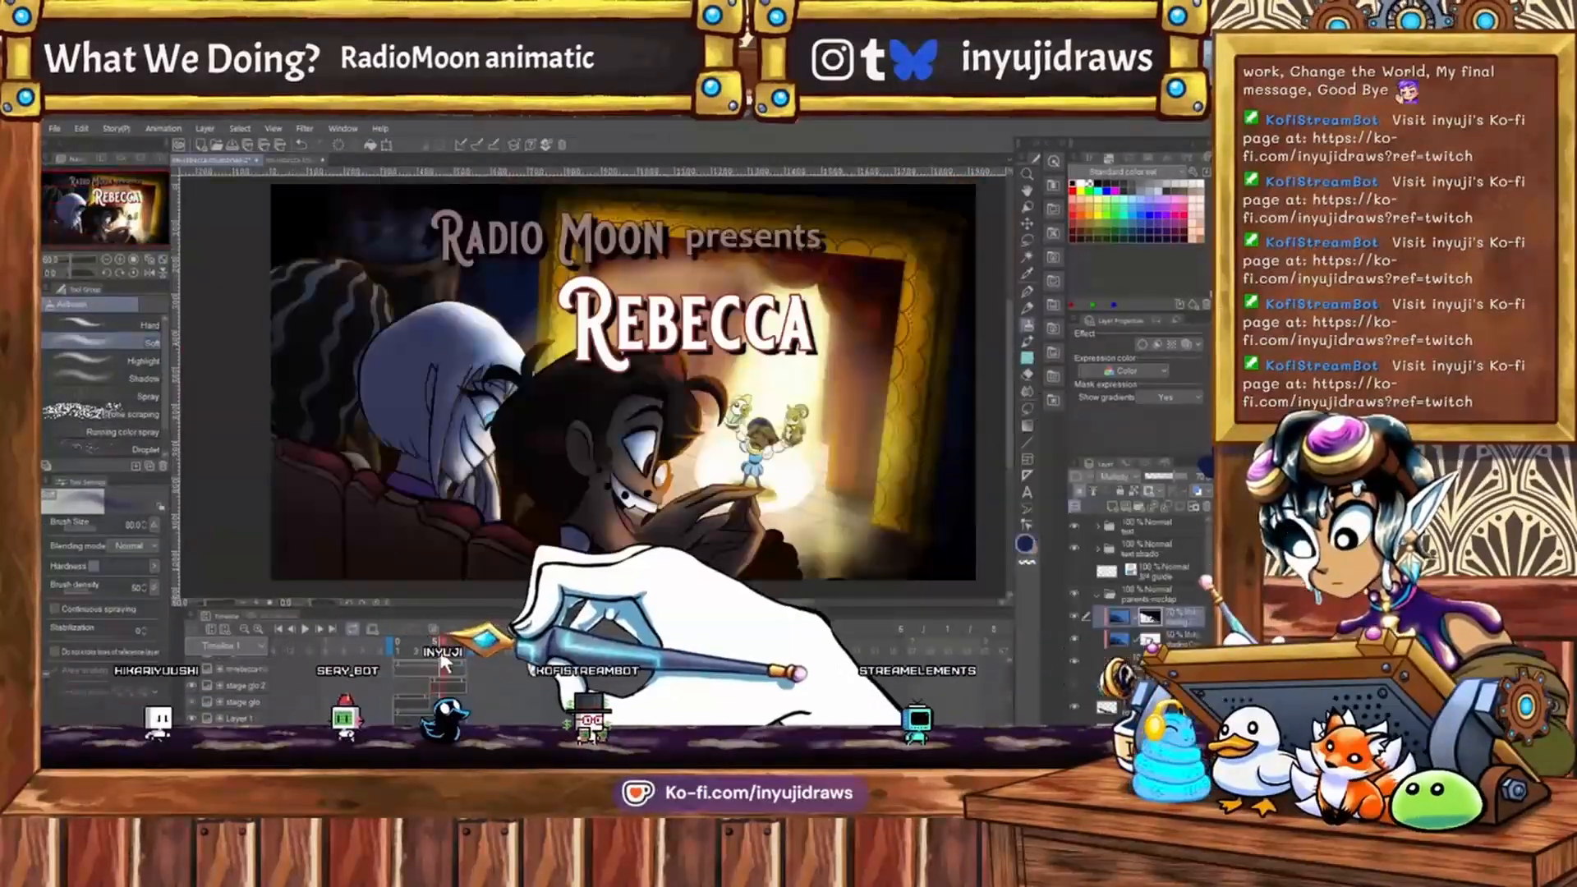
pyautogui.click(444, 685)
pyautogui.click(416, 651)
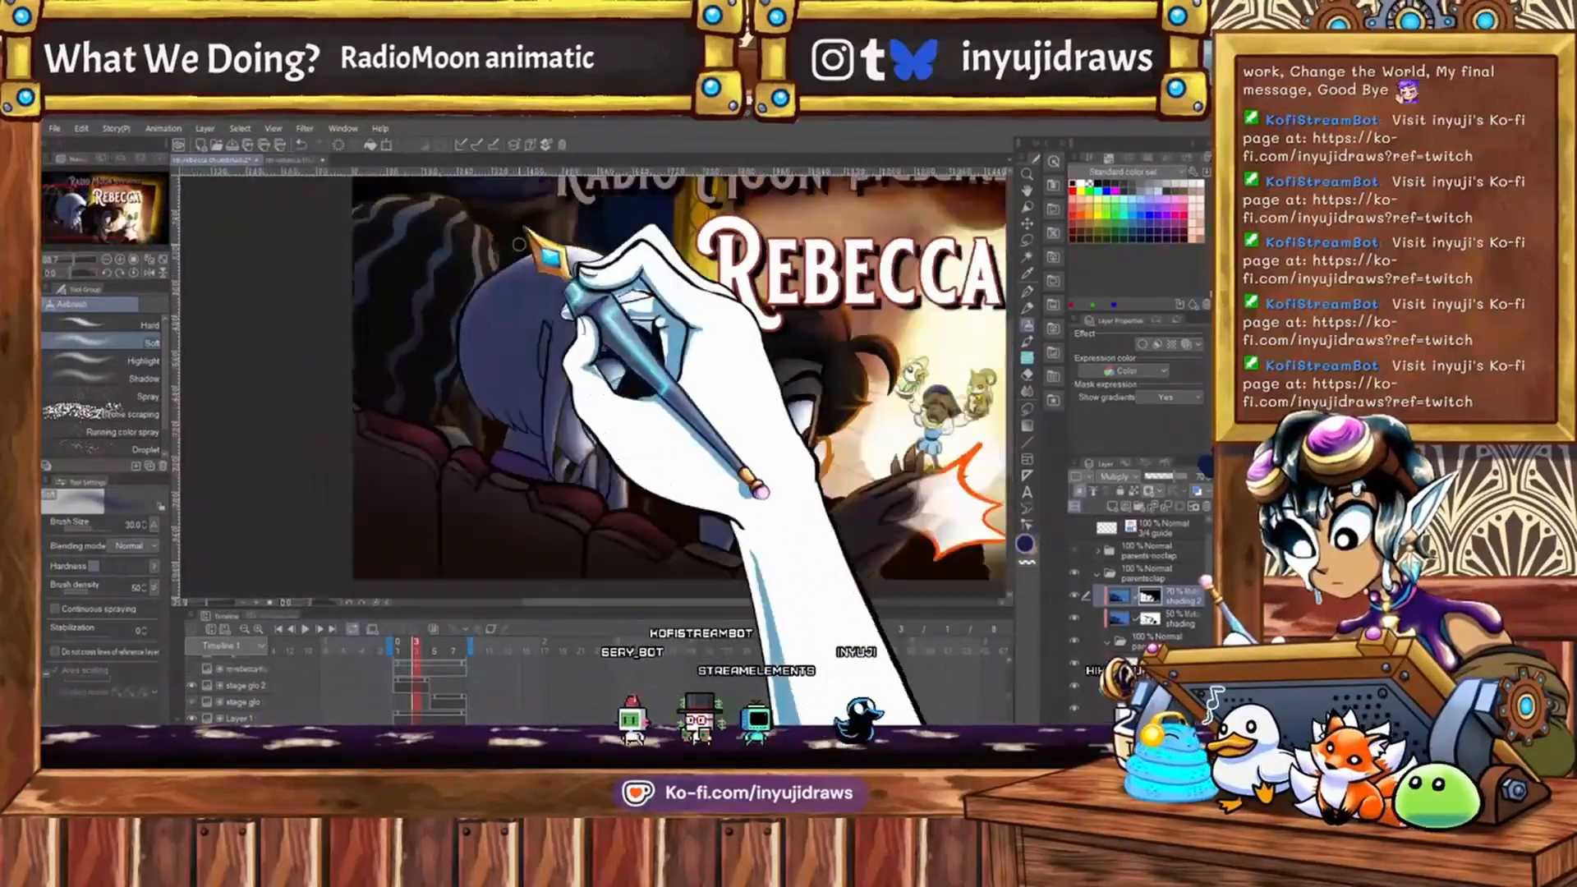
pyautogui.scroll(-2, 518, 244)
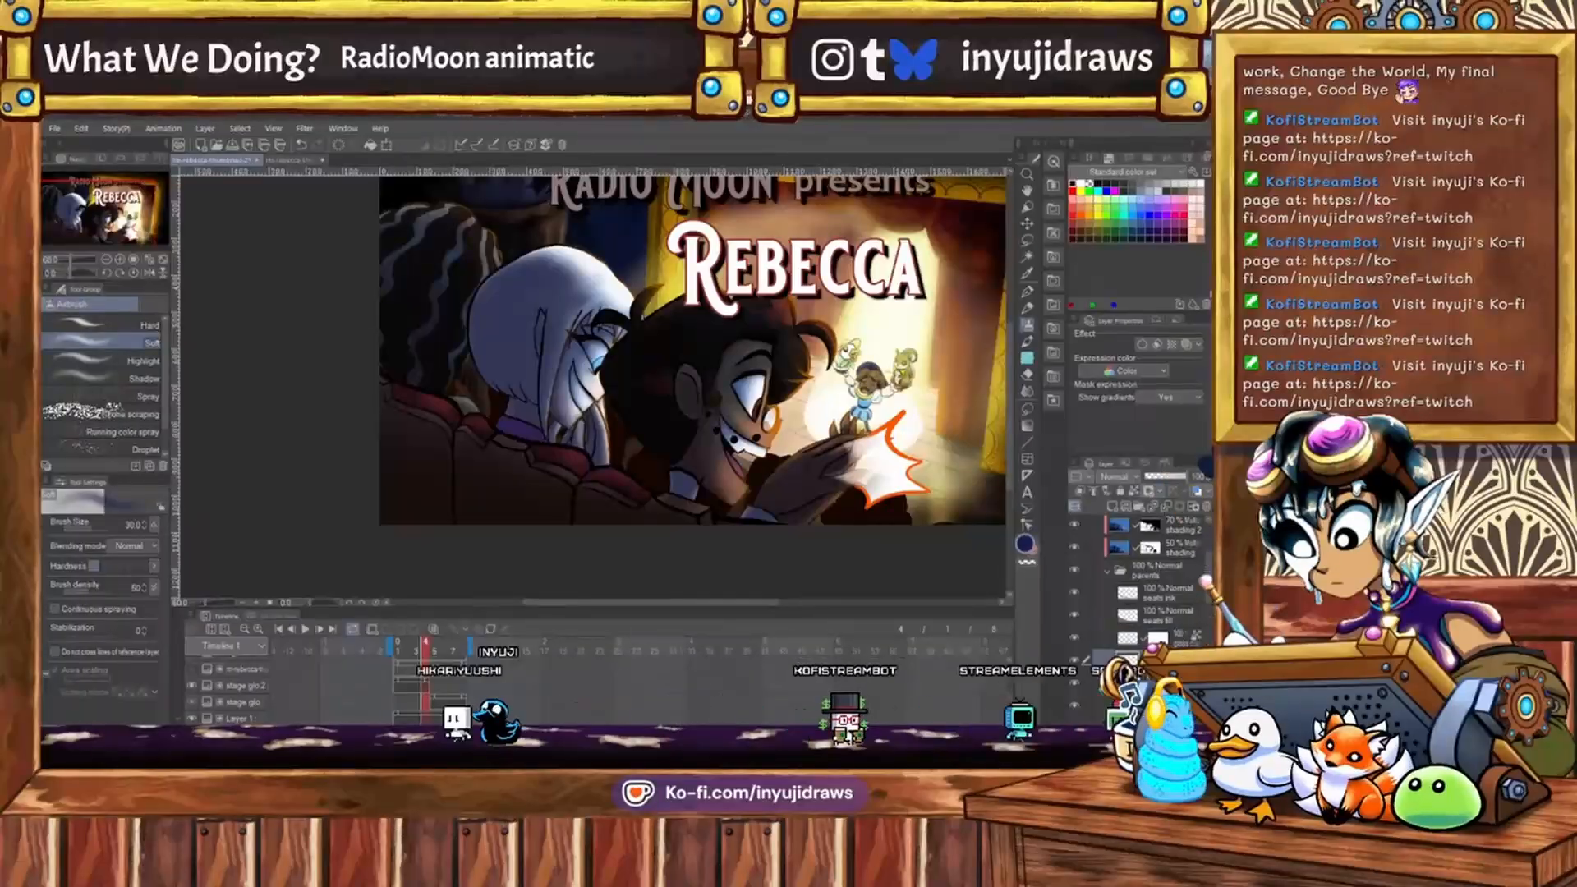
# Set the new eye shimmer layer to Add (Glow) and paint warm orange highlights on the dark-haired character's hair and glasses.
pyautogui.press('p')
pyautogui.scroll(3, 695, 323)
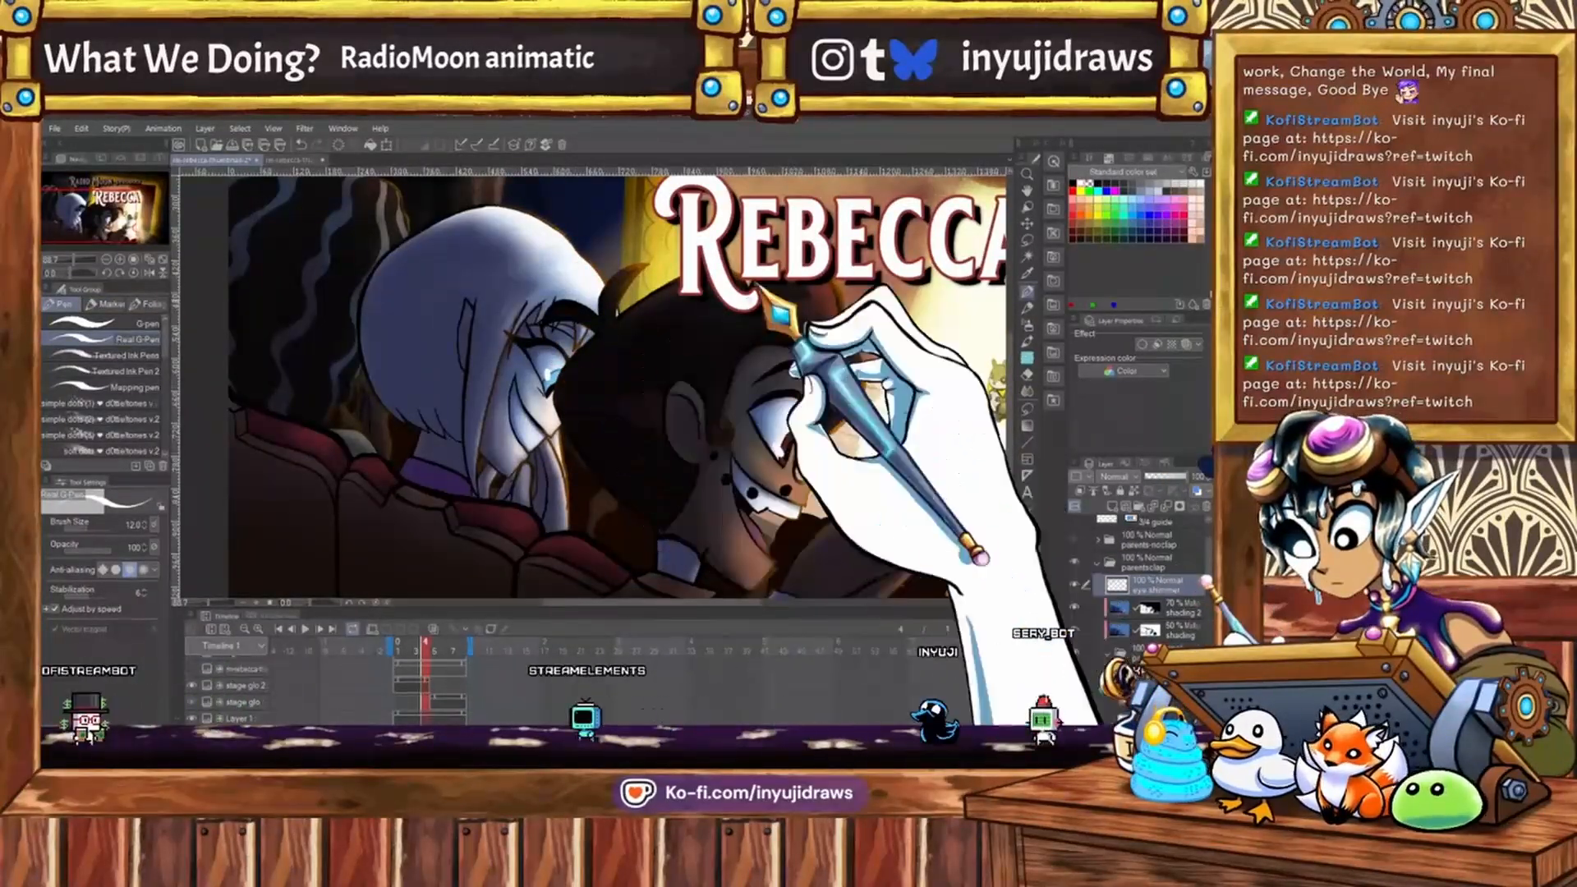
pyautogui.click(1081, 207)
pyautogui.click(1117, 476)
pyautogui.click(1122, 274)
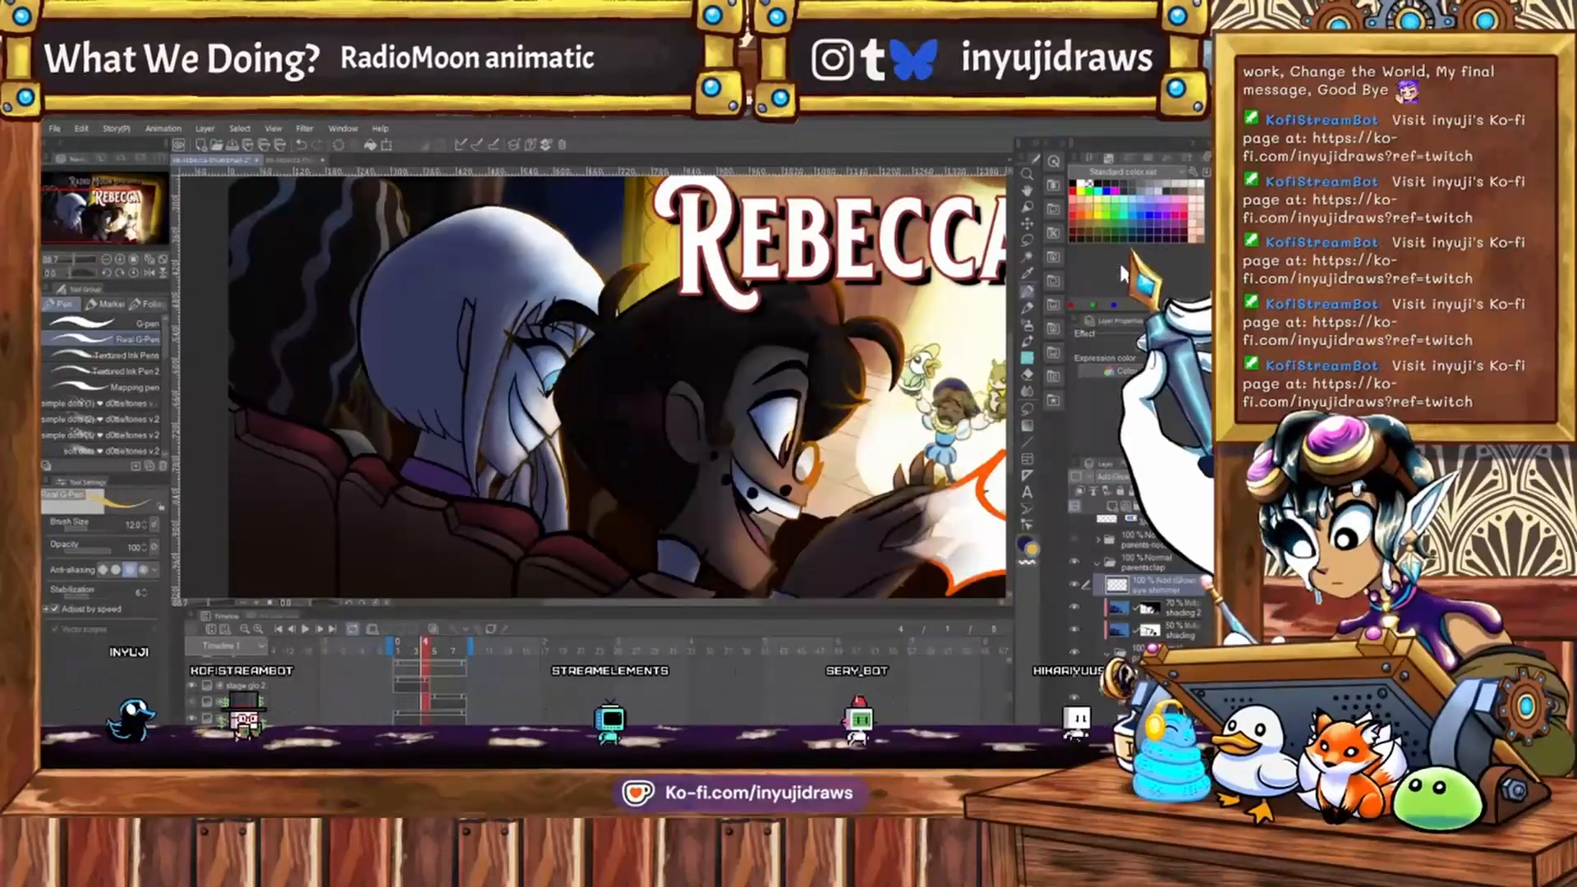
pyautogui.click(1141, 344)
pyautogui.scroll(3, 679, 485)
pyautogui.click(1141, 335)
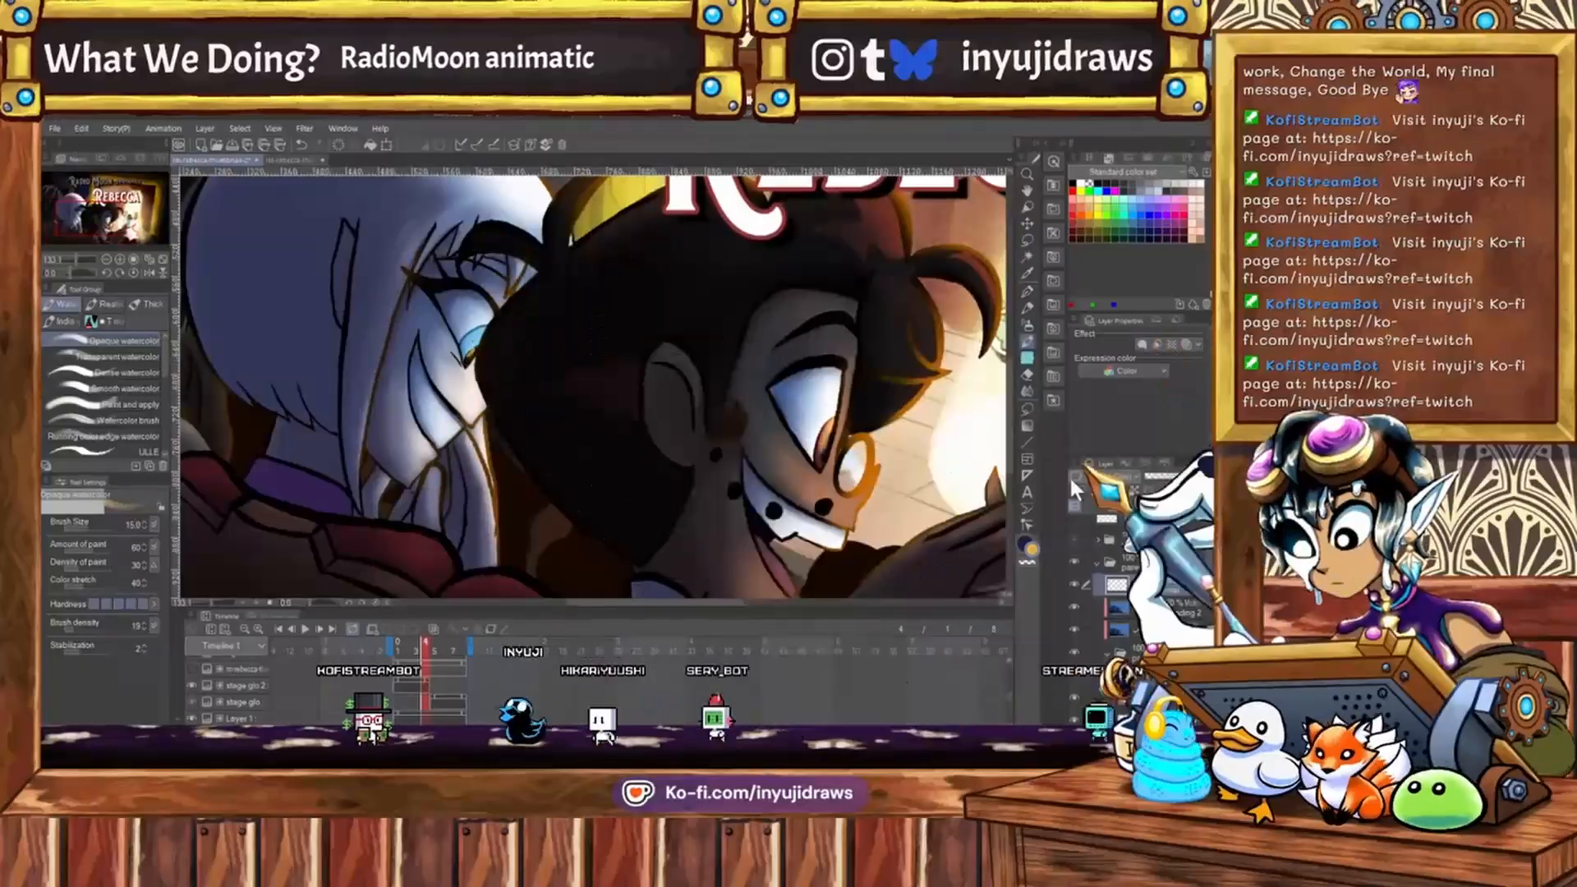
pyautogui.scroll(2, 526, 411)
pyautogui.press('b')
# Copy the eye shimmer layer and paste it into the parents-noclap folder for the non-clapping frame.
pyautogui.scroll(-5, 591, 394)
pyautogui.click(429, 647)
pyautogui.hotkey('ctrl', 'c')
pyautogui.click(1098, 539)
pyautogui.click(1149, 541)
pyautogui.hotkey('ctrl', 'v')
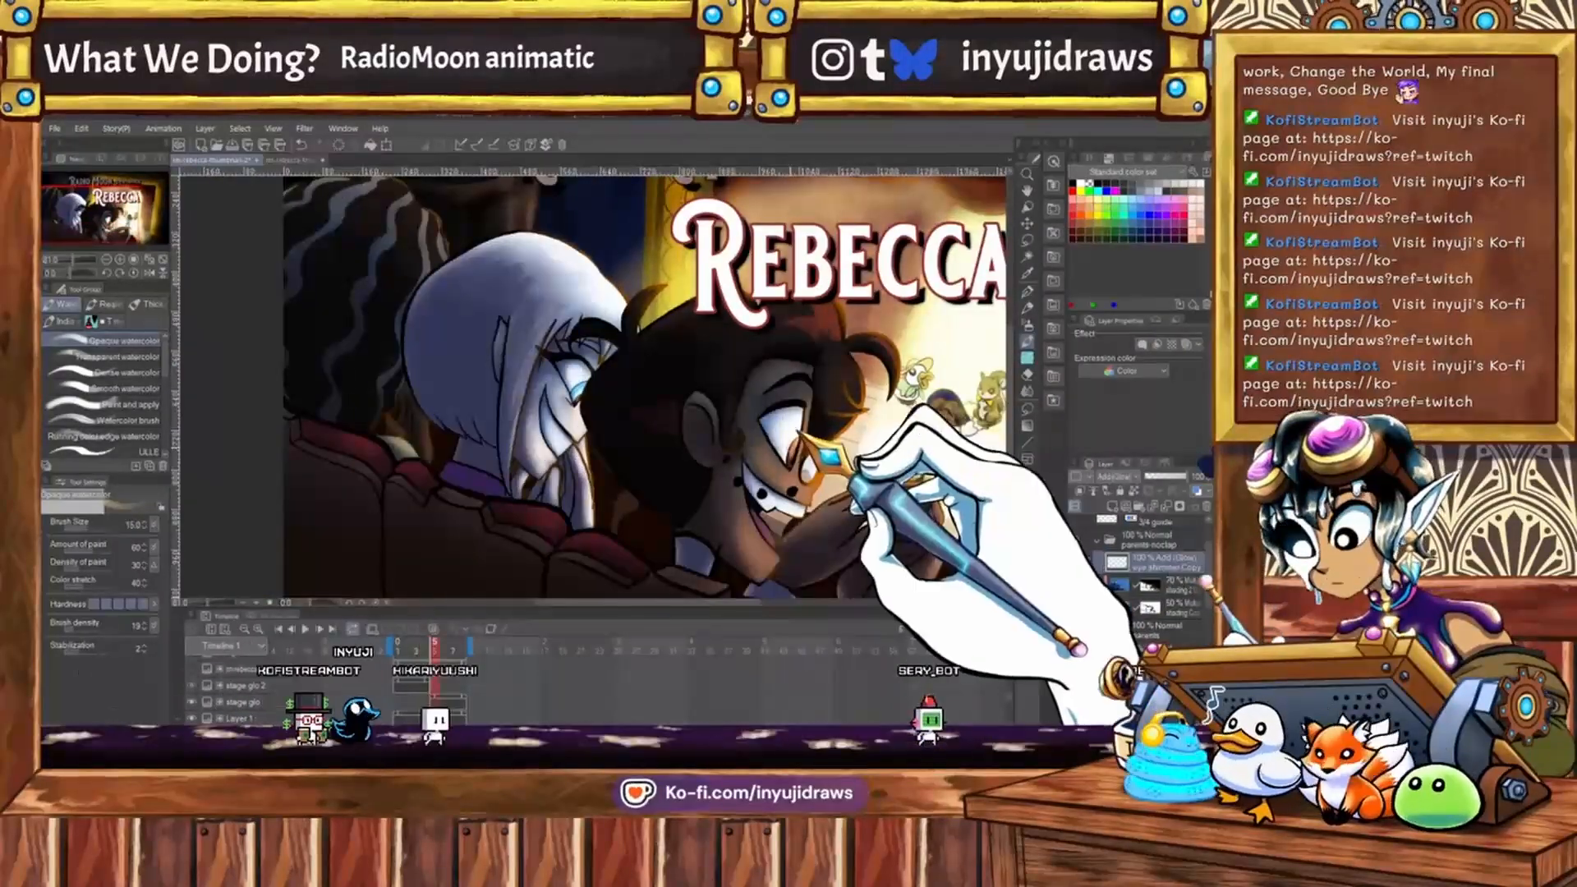
# Use the Pen tool on the pasted eye shimmer layer for close-up work on the dark-haired character's highlights.
pyautogui.scroll(3, 638, 427)
pyautogui.press('p')
pyautogui.scroll(-4, 586, 380)
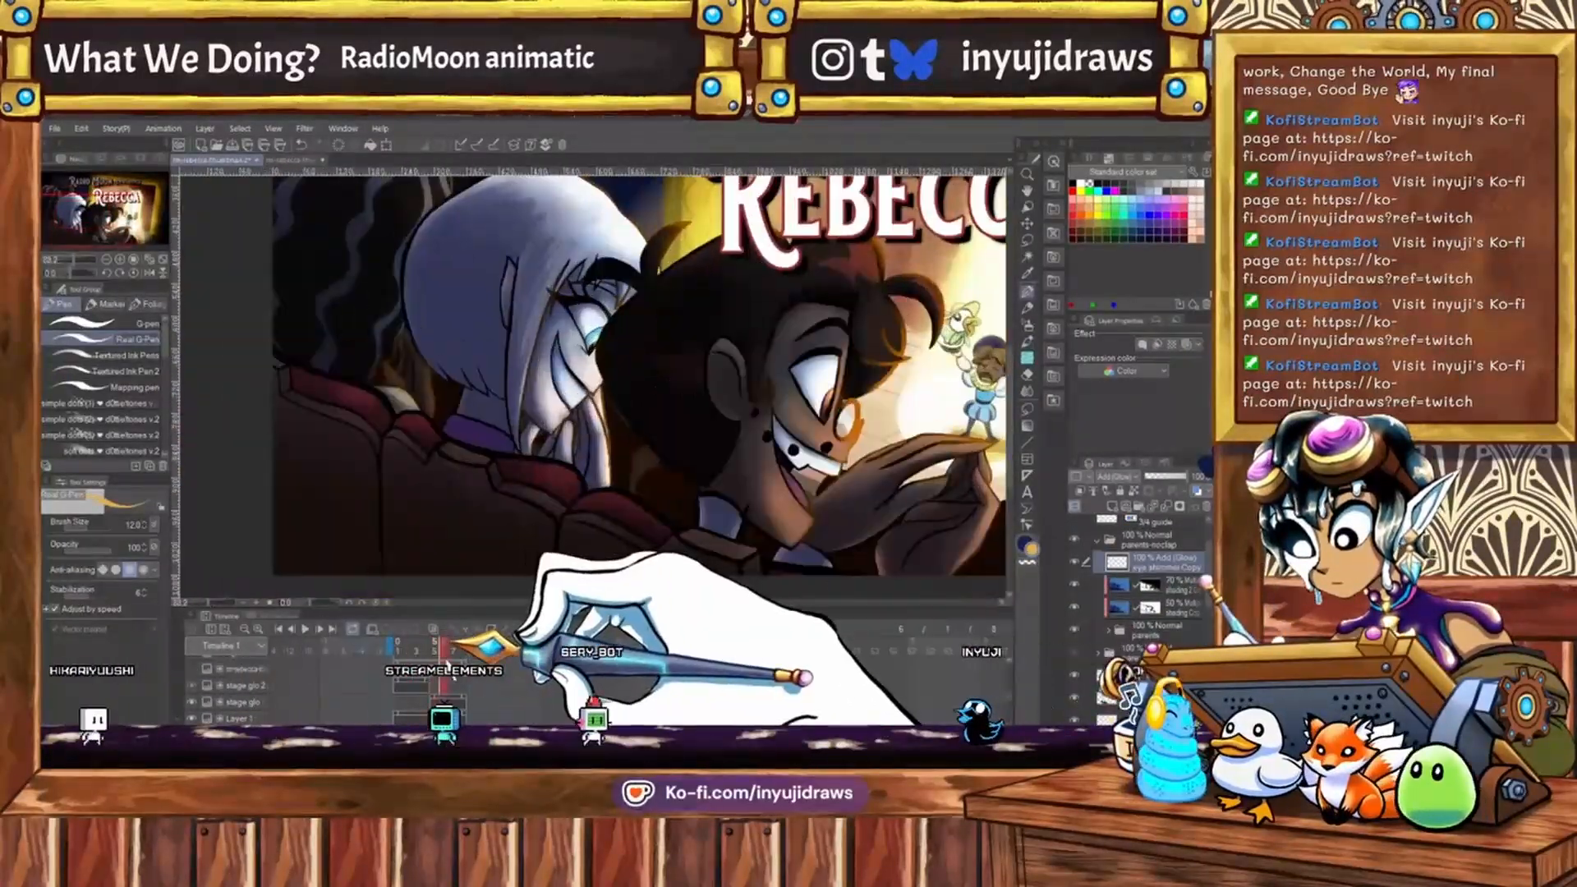
# On the clapping frame, select a layer in the parents folder and refine the area around the glasses with the brush and eraser.
pyautogui.click(1149, 636)
pyautogui.scroll(4, 753, 431)
pyautogui.press('b')
pyautogui.press('e')
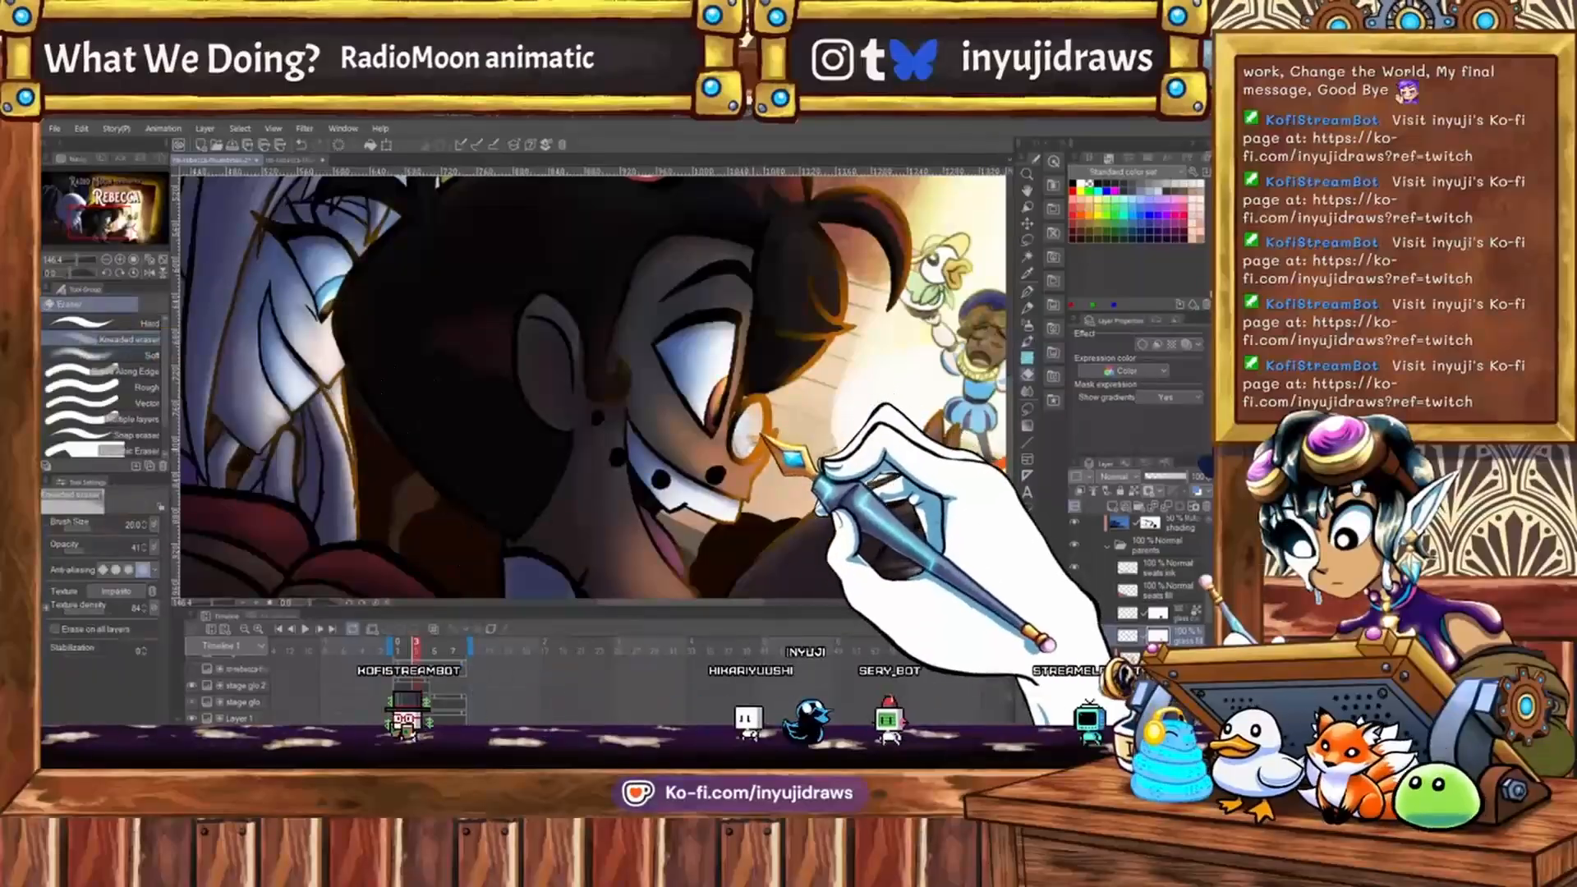
pyautogui.press('b')
# Move to a later frame and select the 70 % shading 2 layer in the parents-clap folder for watercolor brush touch-ups.
pyautogui.scroll(-4, 750, 429)
pyautogui.click(451, 638)
pyautogui.click(1174, 589)
pyautogui.scroll(4, 821, 419)
pyautogui.scroll(-4, 854, 443)
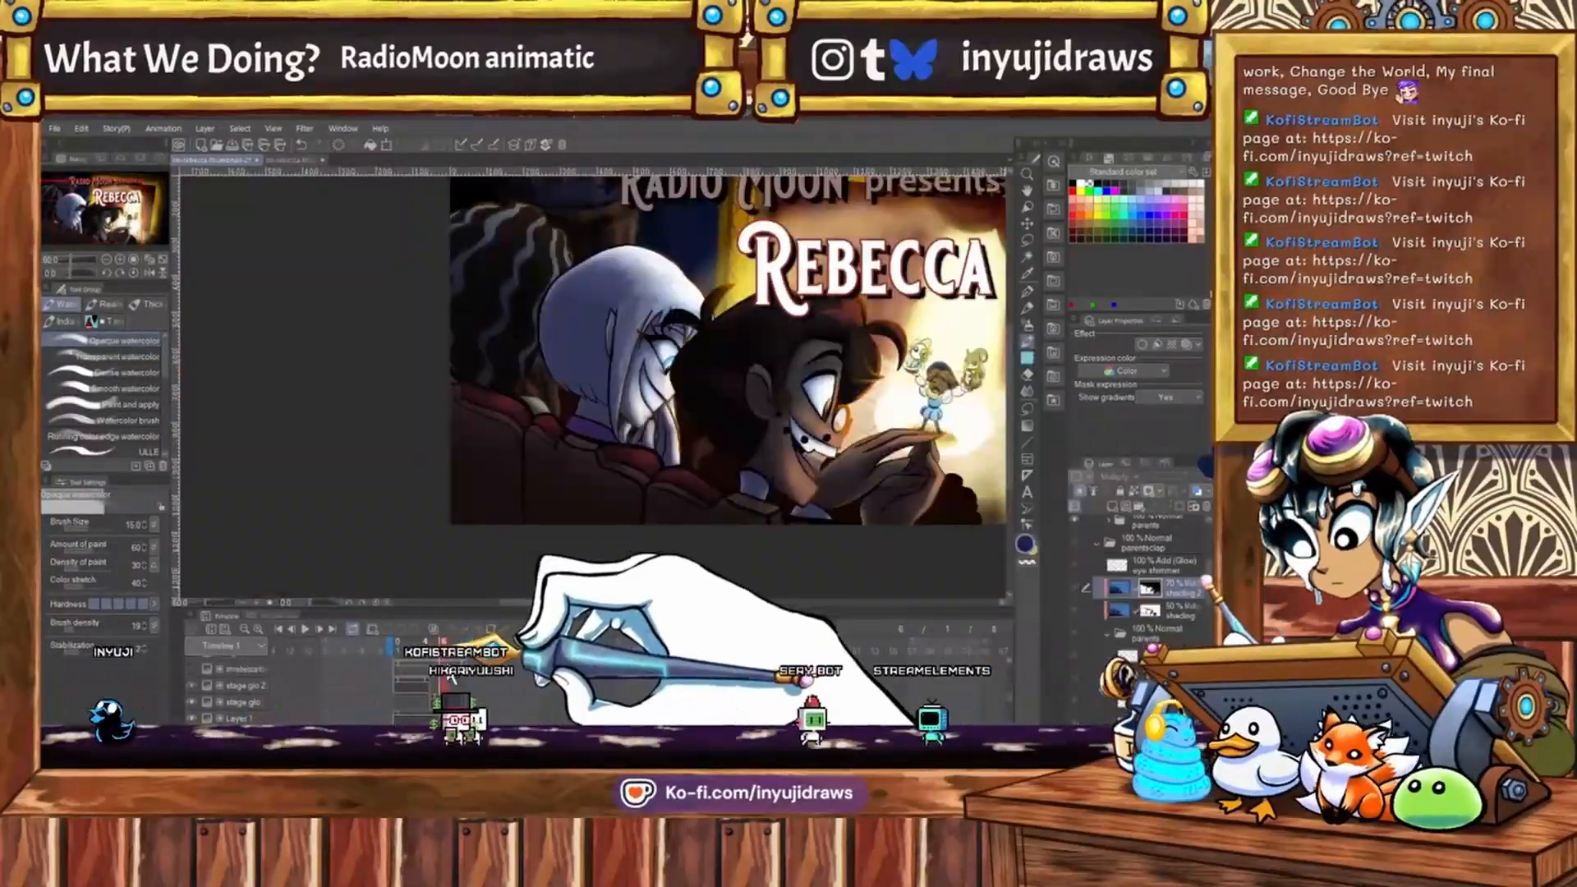